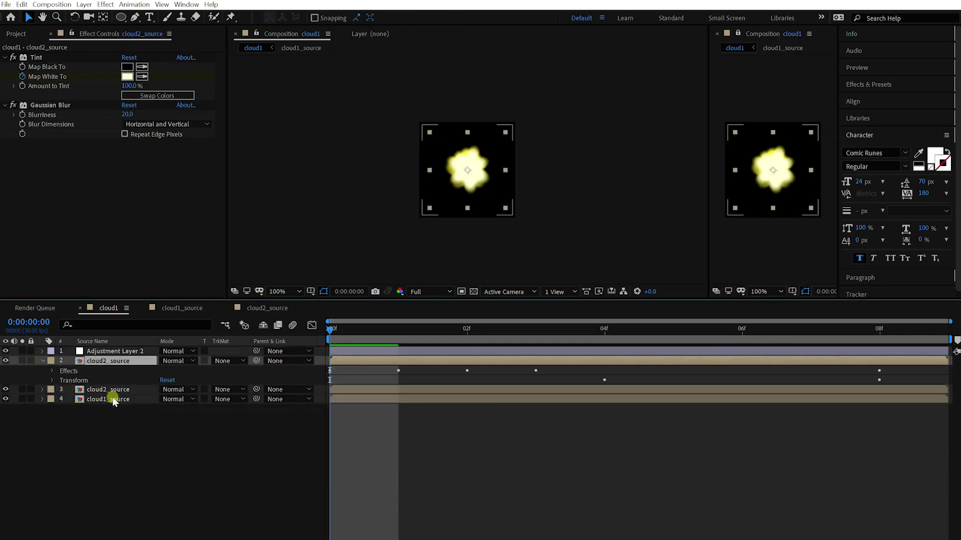
Step: Set the blending mode of the upper cloud2_source layer to Add
click(192, 361)
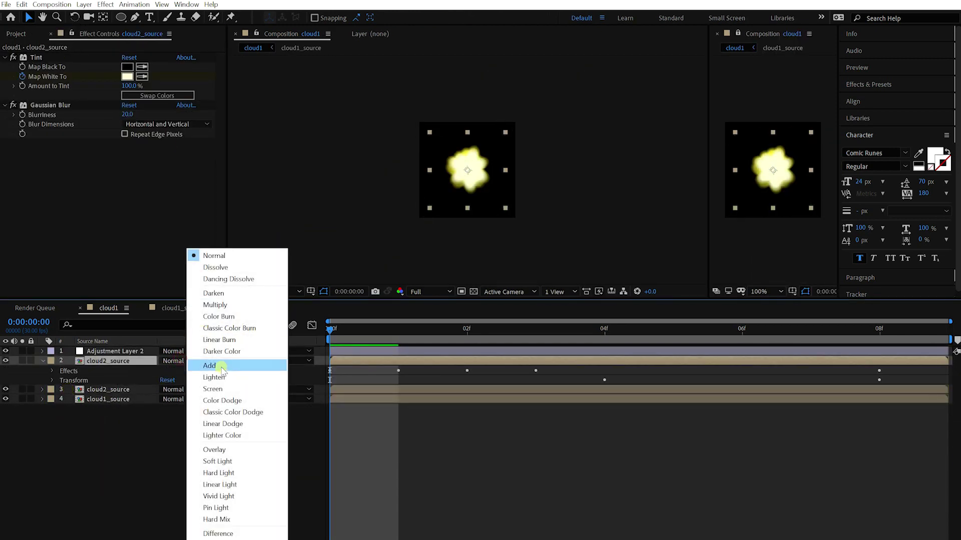
click(206, 365)
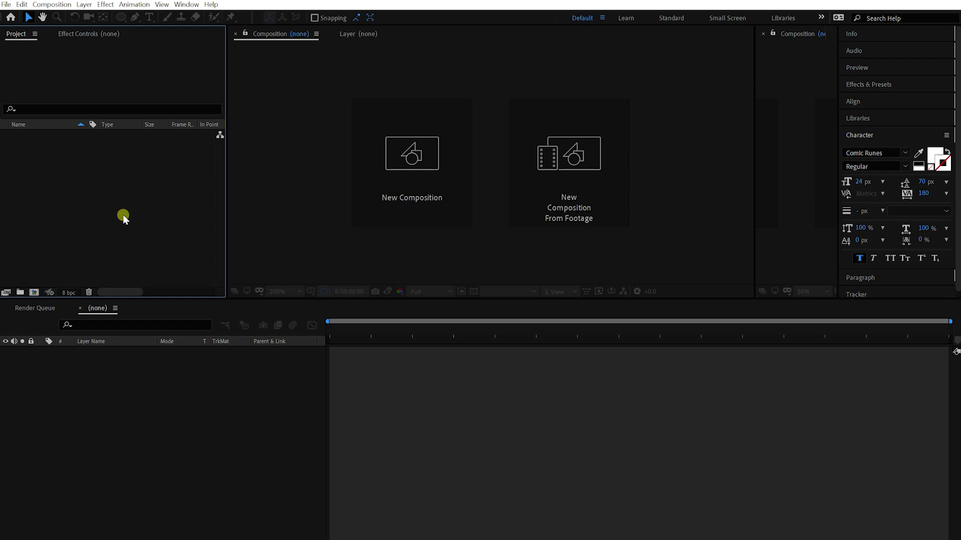
Step: Create a one-second, 256 × 256 px composition named cloud at 30 frames per second
click(449, 133)
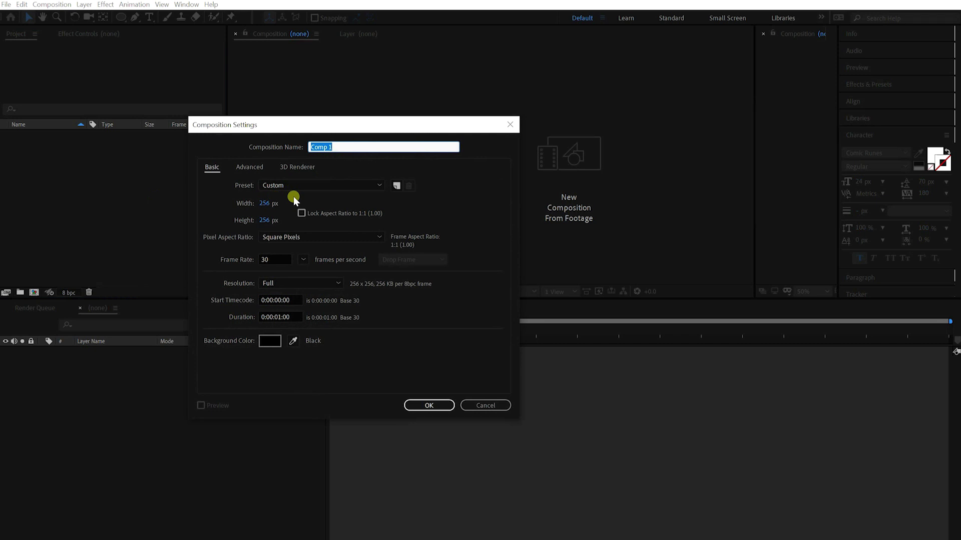
text(cloud)
key(Return)
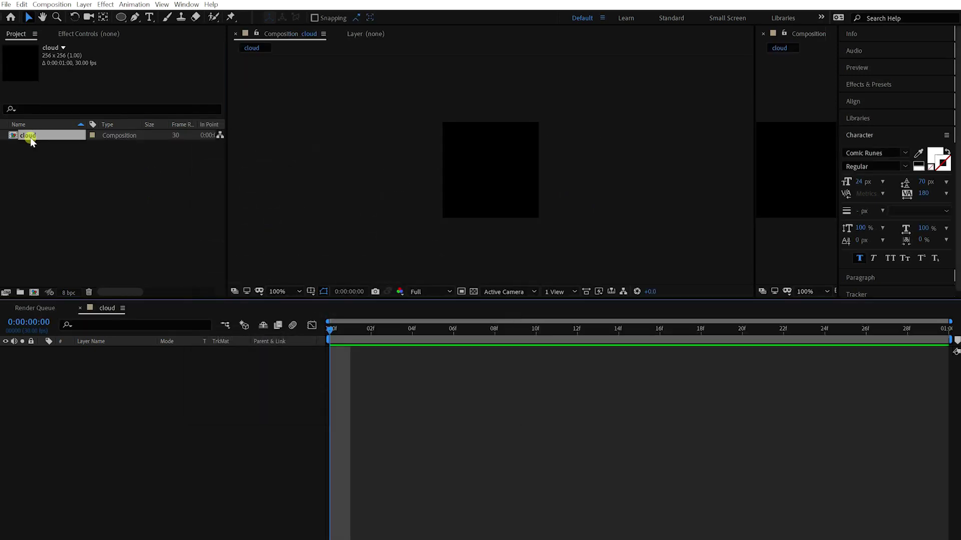
Step: Add a composition-sized ellipse shape layer with a 1 px pure red stroke
key(period)
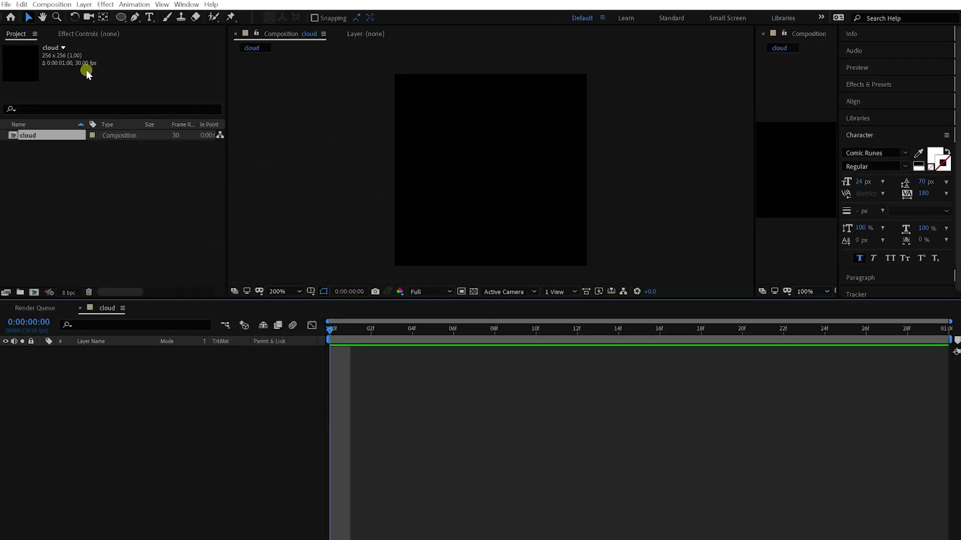
double_click(120, 18)
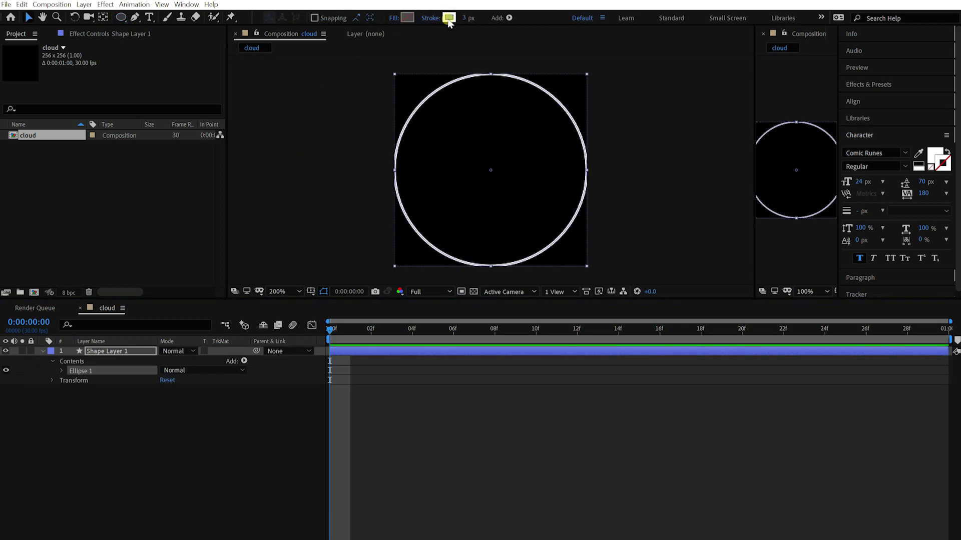
click(463, 18)
text(1)
key(Return)
click(449, 18)
drag(416, 423, 511, 382)
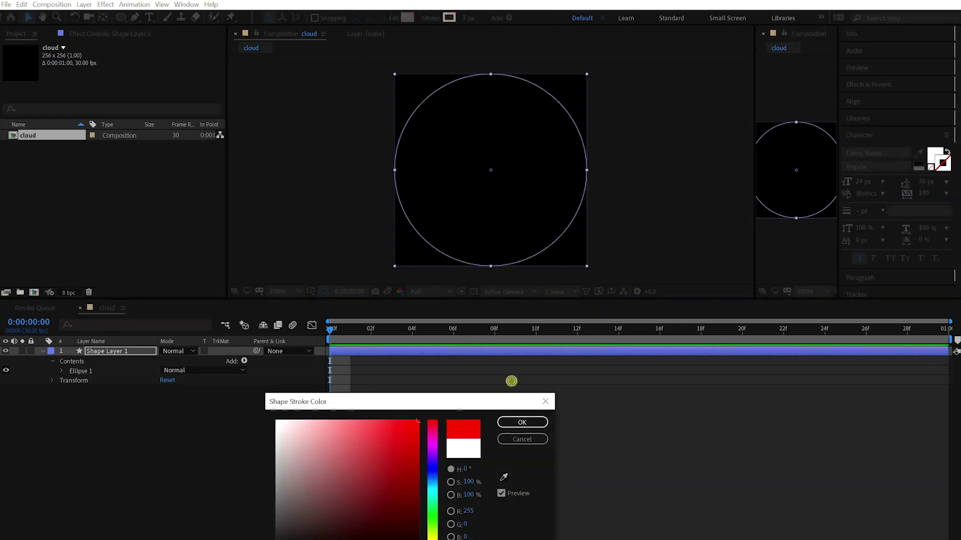
click(522, 423)
click(215, 410)
Step: Set the red ellipse's path size to 220 × 220
click(115, 352)
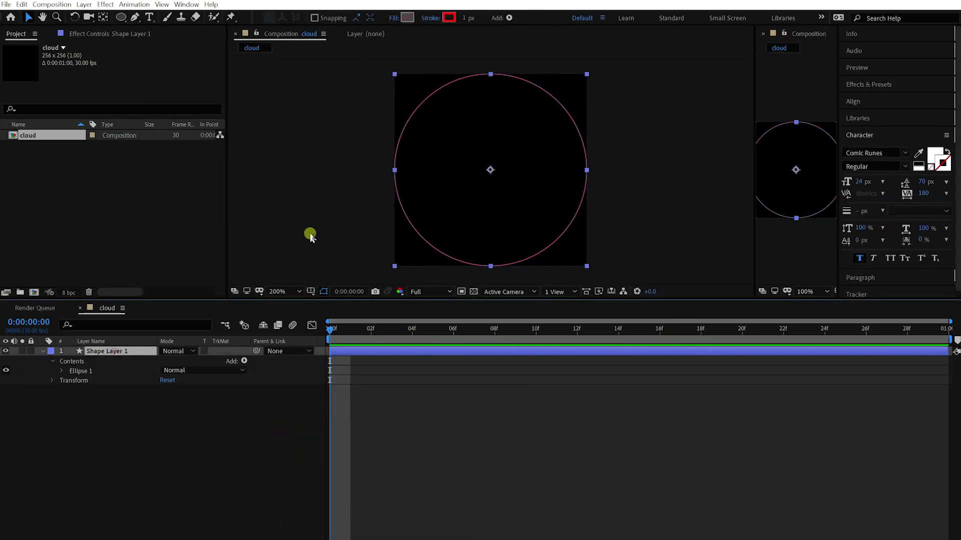
click(61, 371)
click(72, 381)
drag(192, 390, 171, 392)
click(194, 389)
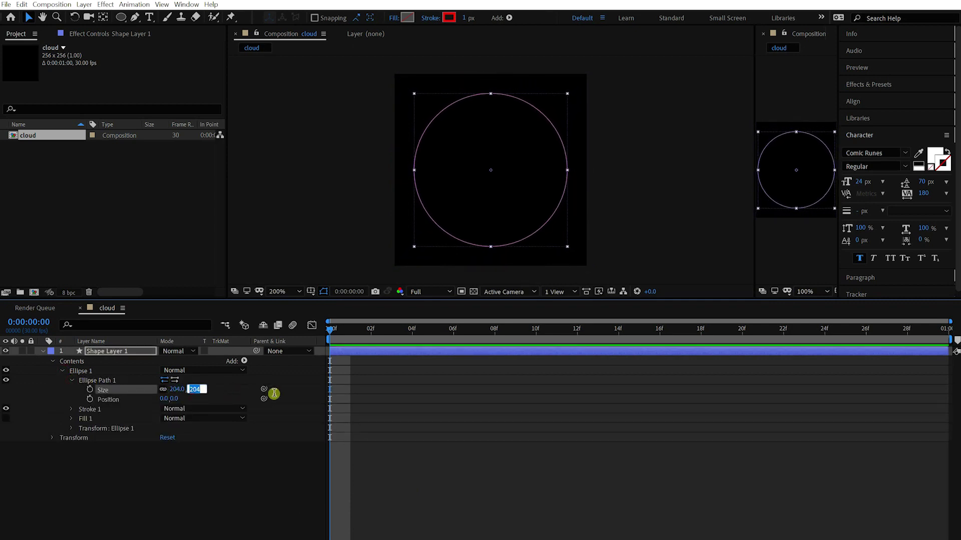
text(200)
key(Return)
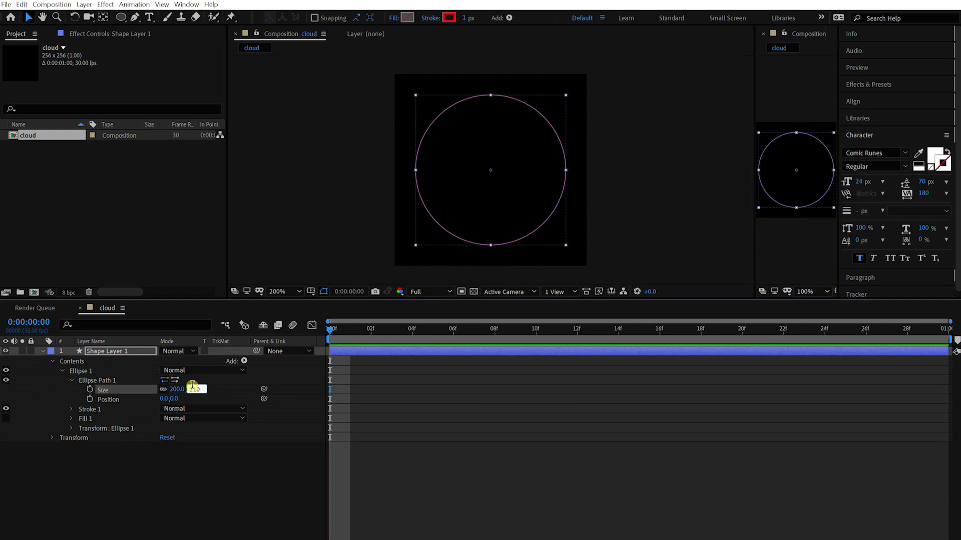
text(210)
key(Return)
key(Return)
click(358, 402)
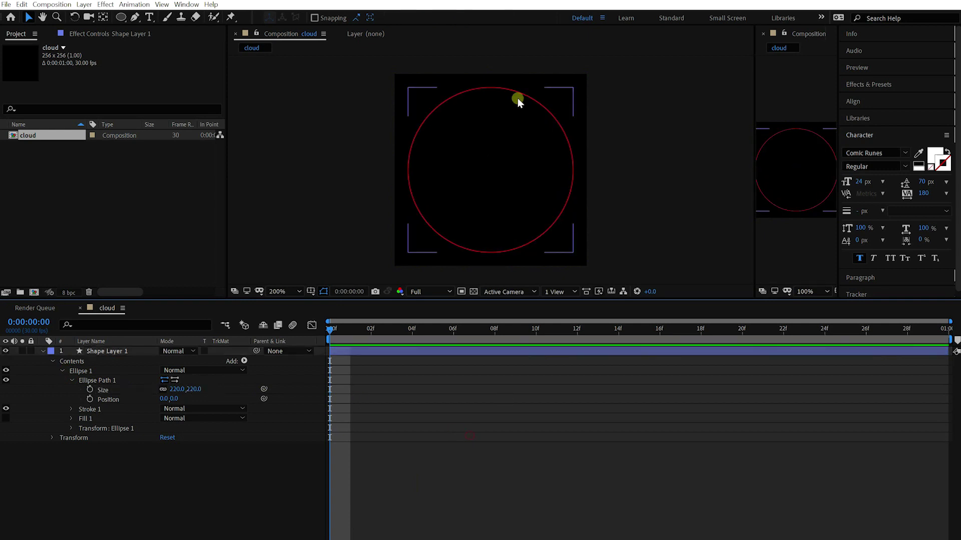
Step: Collapse the red ellipse's layer and rename it guide
click(43, 351)
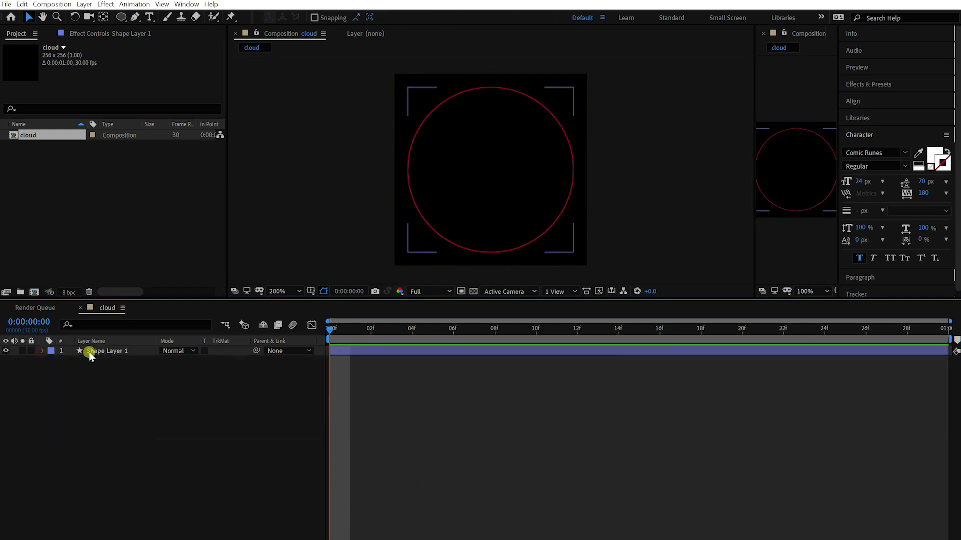
click(100, 351)
key(Return)
text(guide)
key(Return)
Step: Convert the guide layer into a guide layer type and lock it
right_click(112, 343)
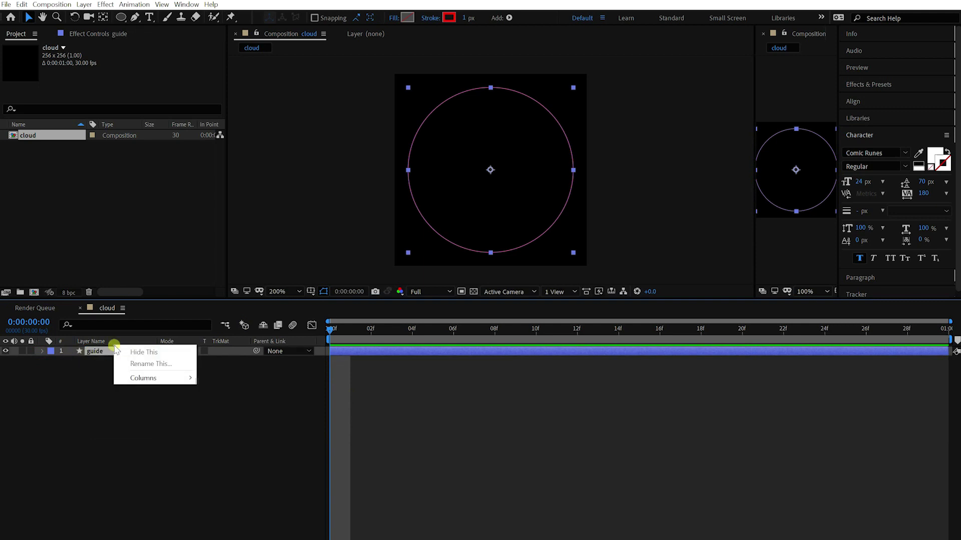
right_click(99, 350)
click(137, 449)
click(30, 351)
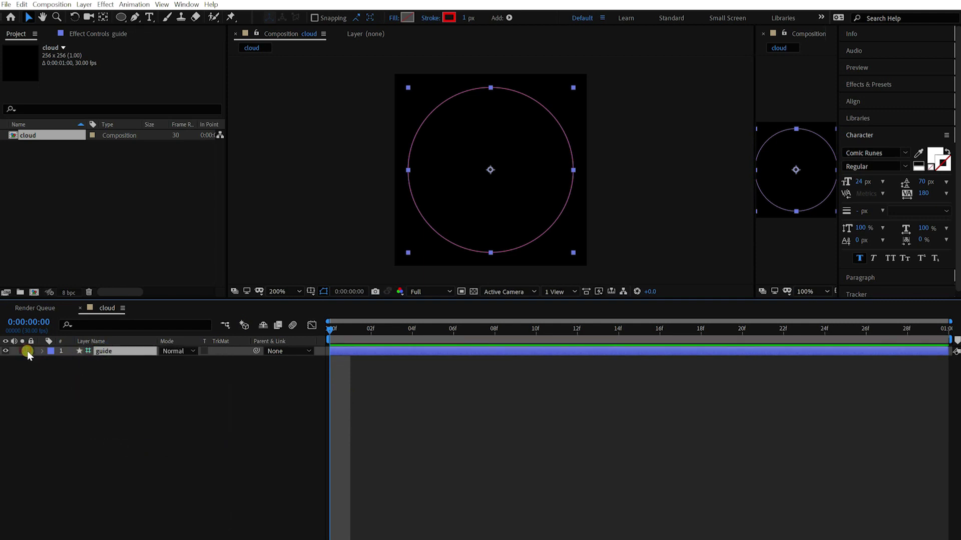
click(469, 174)
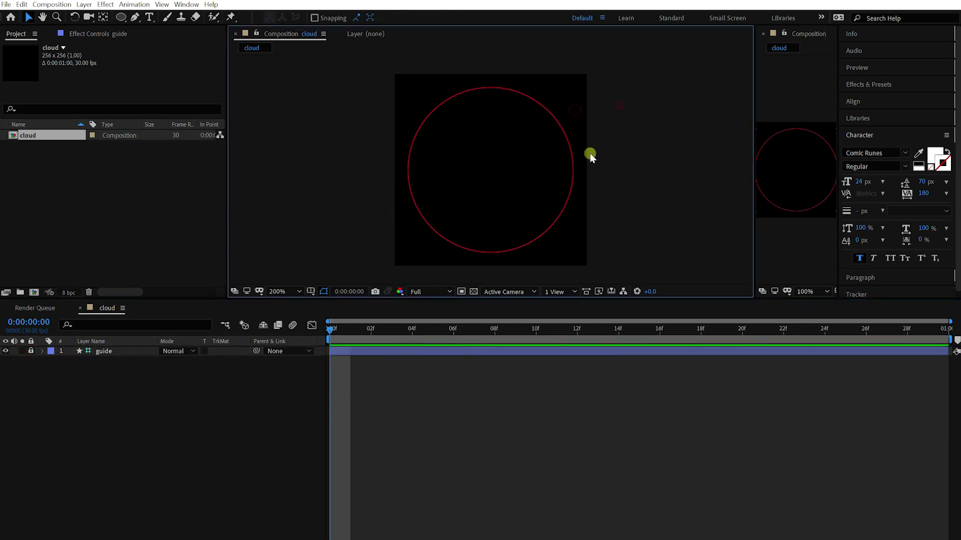
Step: Add a second composition-sized ellipse shape layer with a white fill and no stroke
double_click(120, 17)
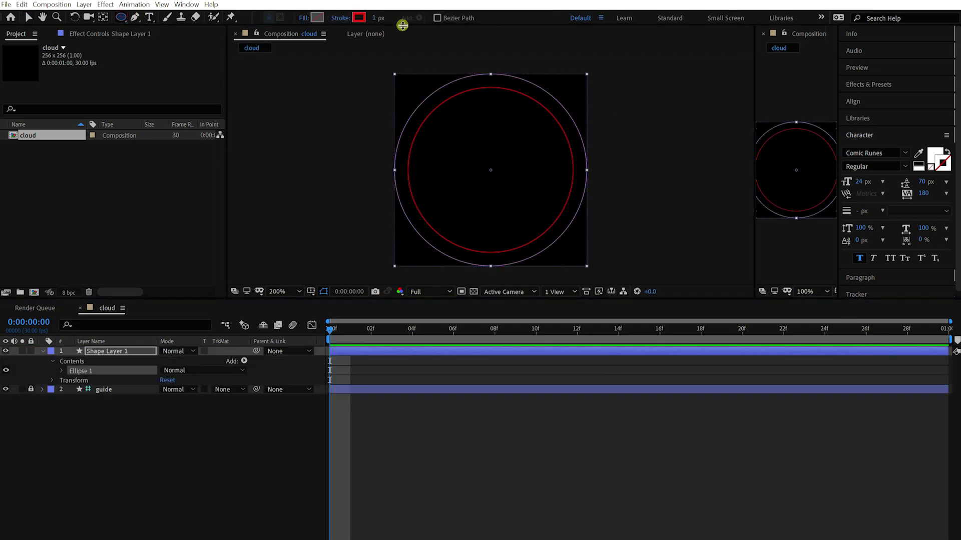
click(406, 18)
drag(315, 437, 263, 364)
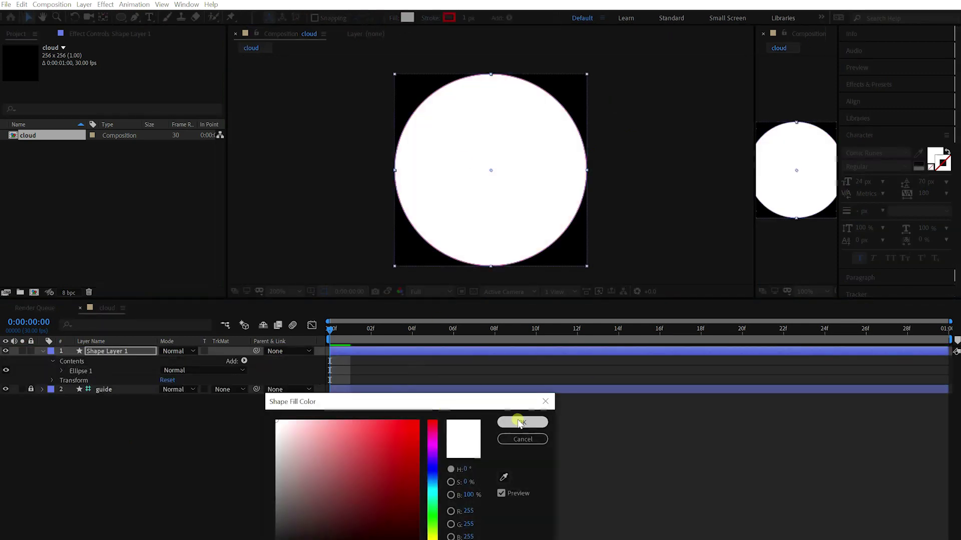
click(517, 420)
click(432, 19)
click(517, 292)
click(543, 352)
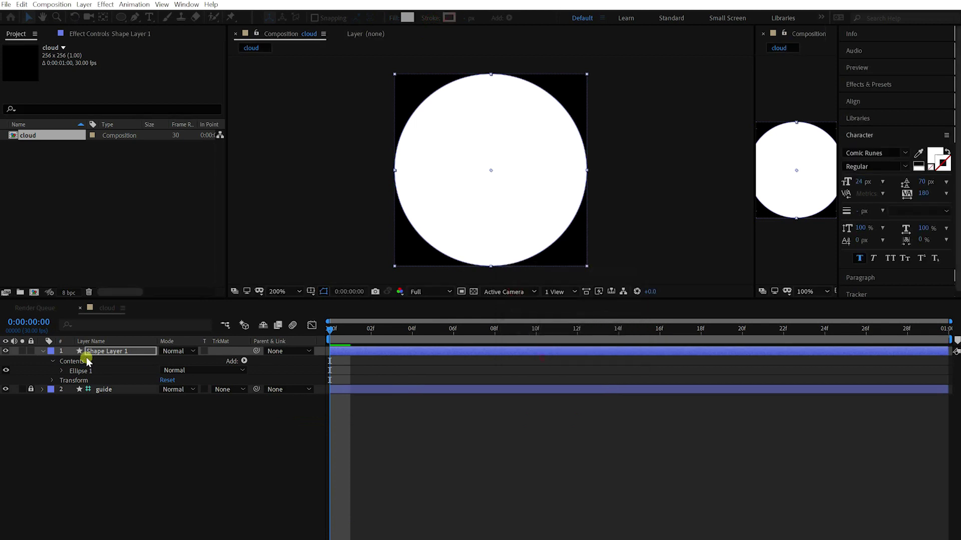
Step: Set the white ellipse's path size to 60 × 60
click(61, 373)
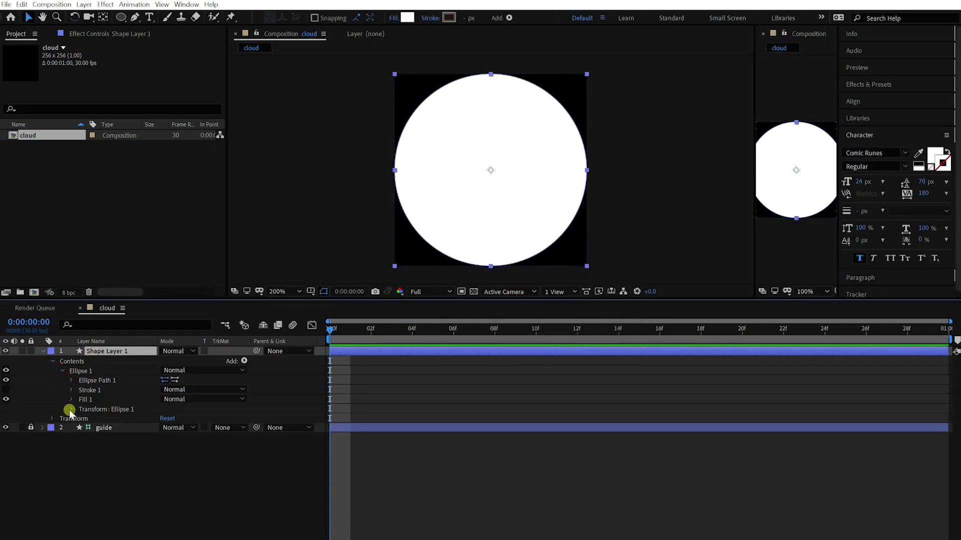
click(71, 381)
drag(198, 389, 95, 391)
text(64)
key(Return)
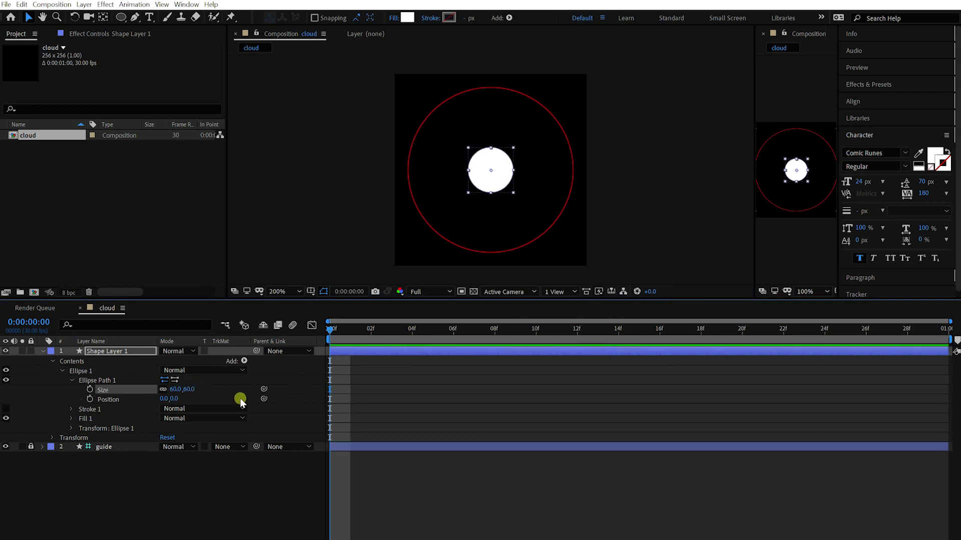
click(62, 371)
click(52, 361)
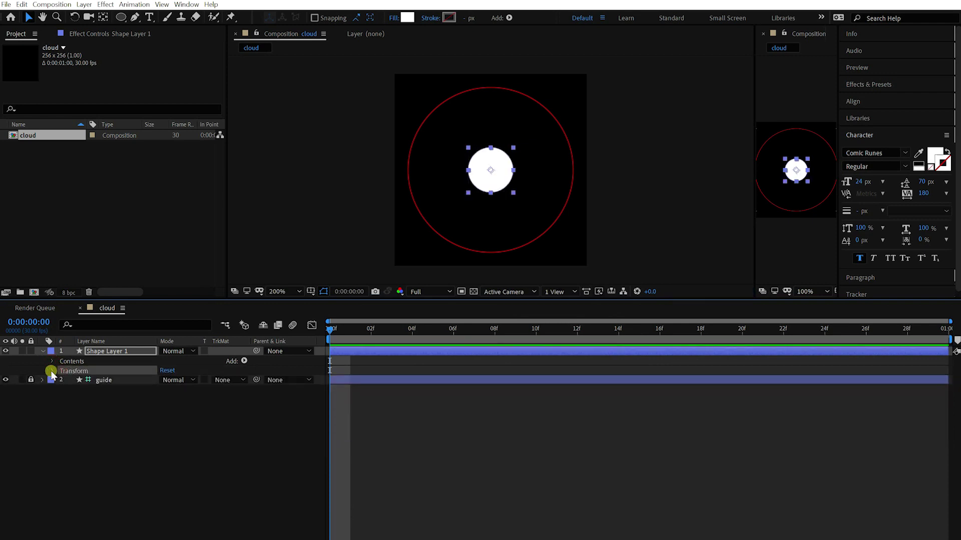
click(52, 371)
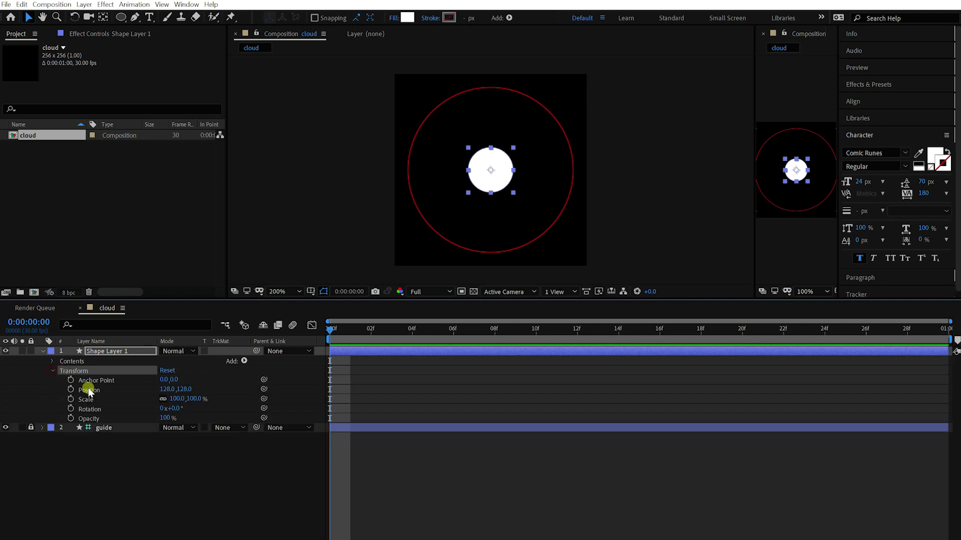
click(53, 371)
click(51, 361)
click(62, 370)
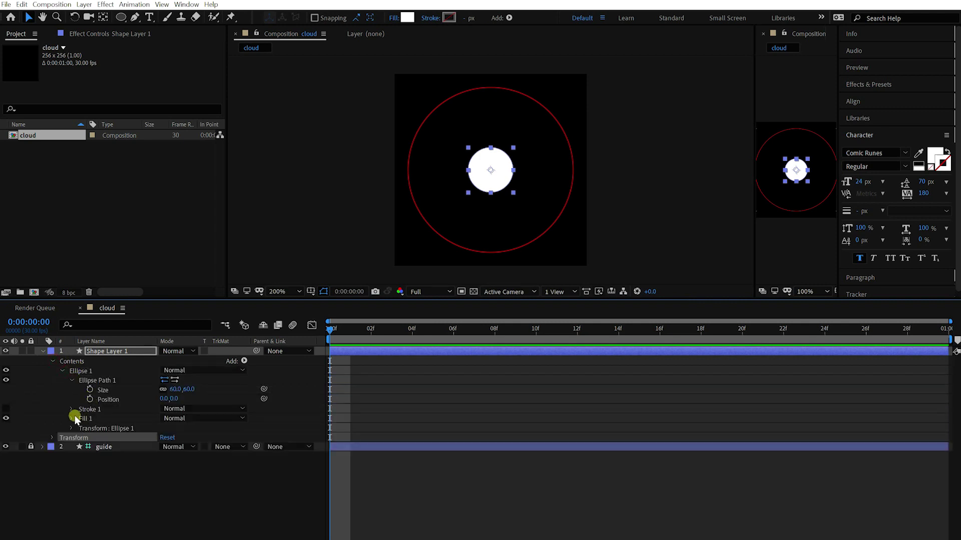
Step: Unlink the white ellipse's own transform scale and set it to 70% horizontally and 130% vertically
click(73, 382)
click(71, 410)
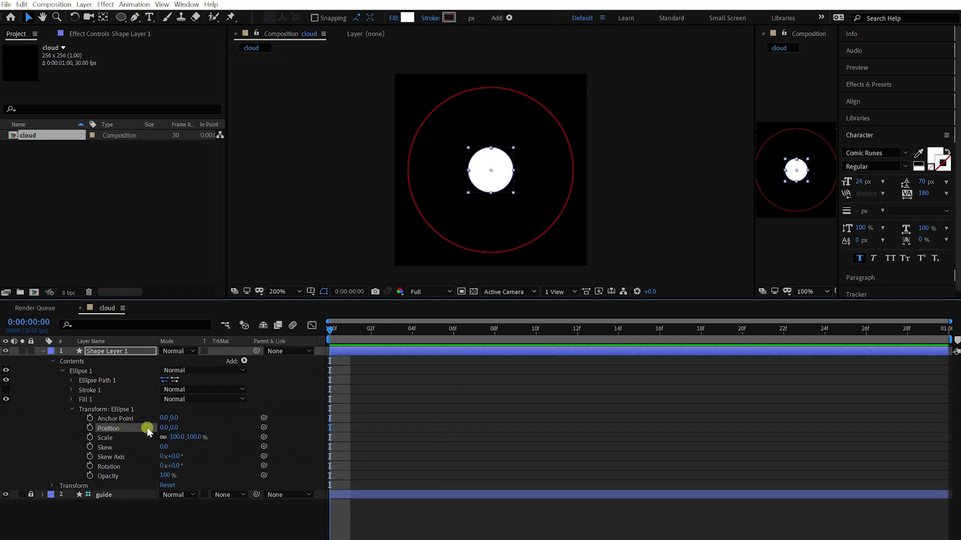
click(145, 418)
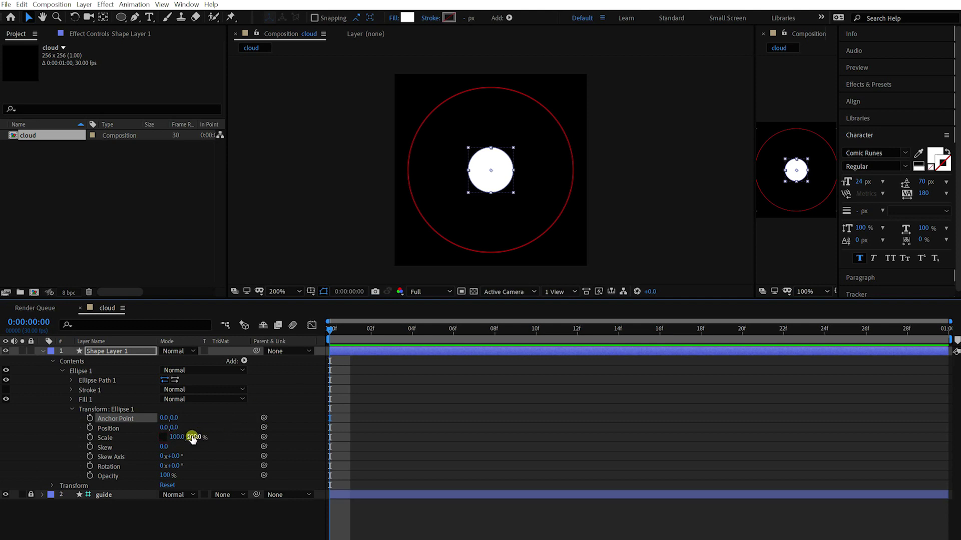
drag(170, 437, 170, 439)
click(173, 436)
text(60)
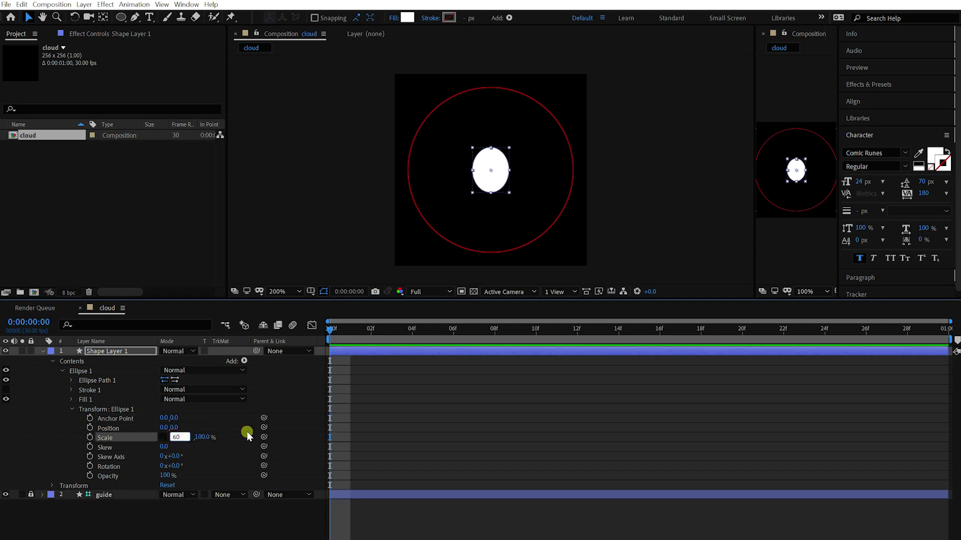
key(Tab)
text(130)
key(Return)
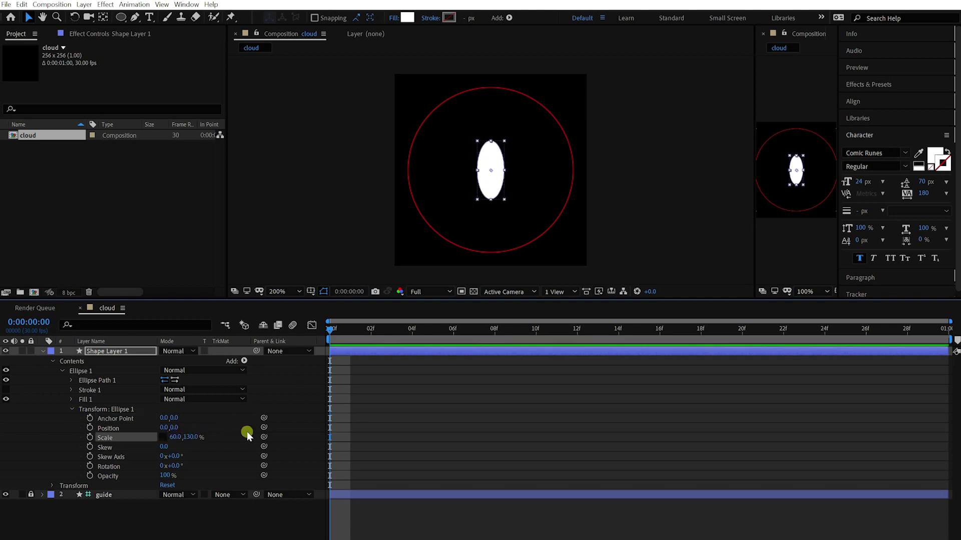
click(189, 438)
drag(175, 437, 159, 431)
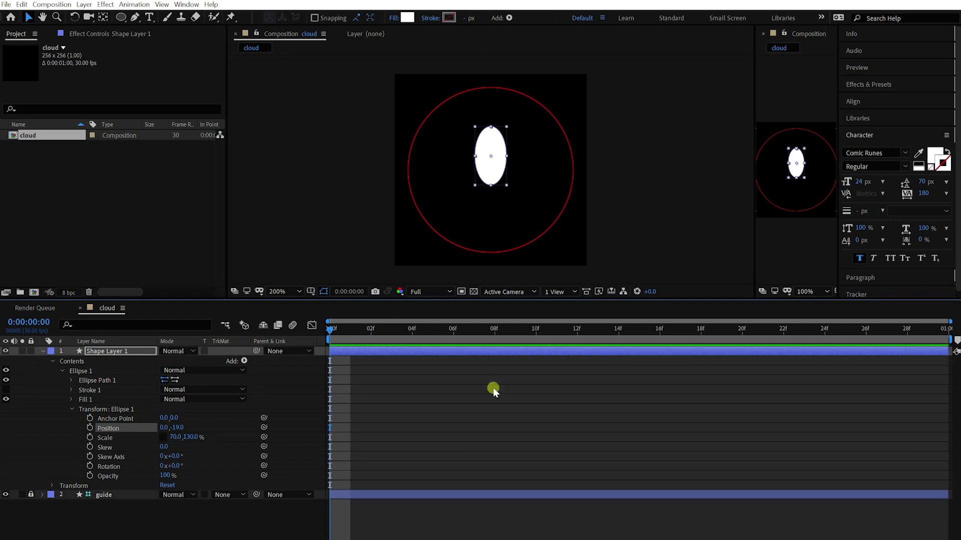
Step: Set the white ellipse's vertical transform position to -15 and start keyframing its Position and Scale at frame 0
click(473, 405)
click(175, 428)
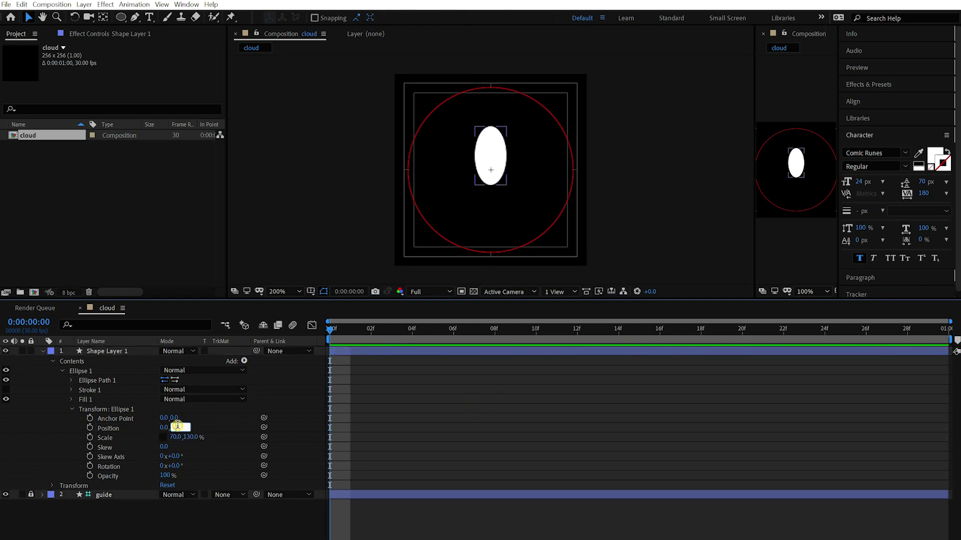
text(-20)
key(Return)
click(177, 429)
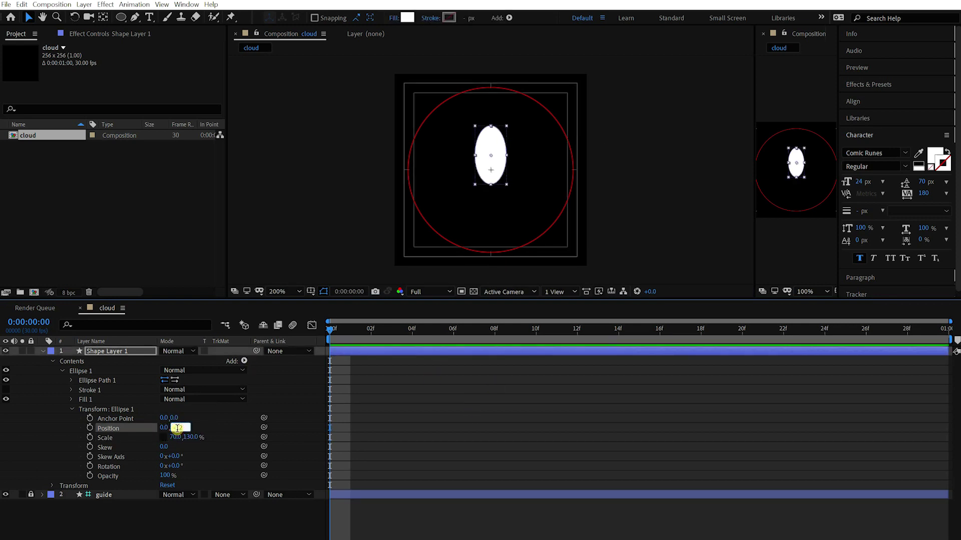
text(-10)
key(Return)
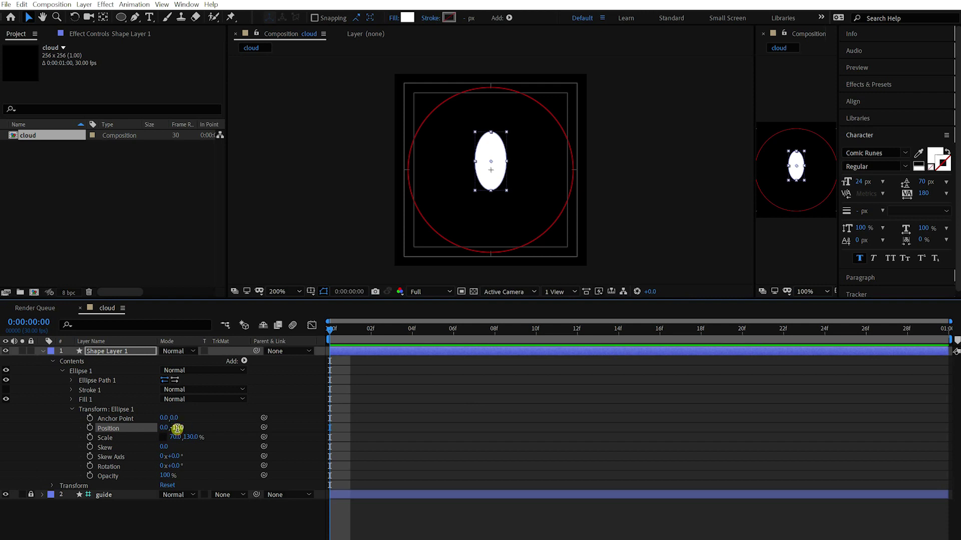
key(Down)
key(Down)
key(Down)
click(91, 428)
click(91, 437)
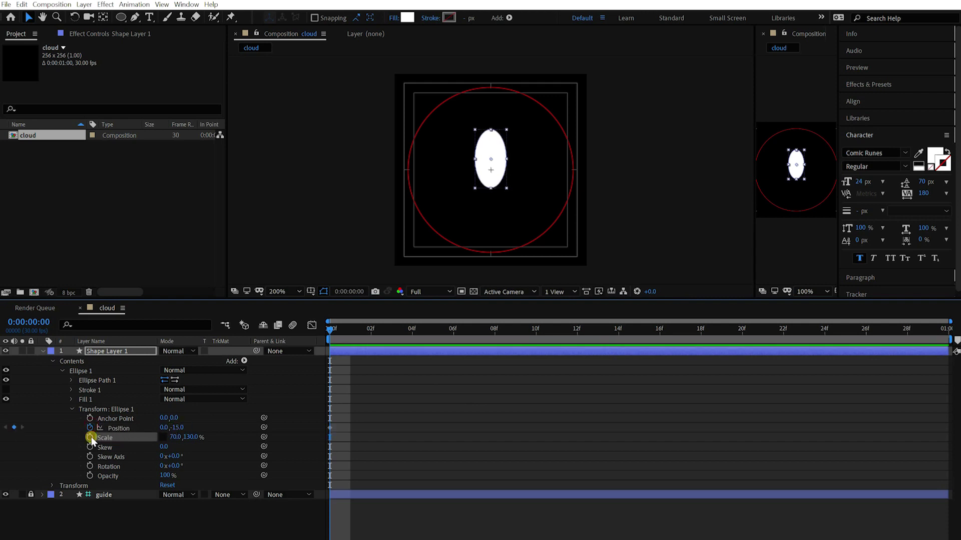
Step: End the work area at frame 8 and trim the cloud composition to it
key(Page_Down)
key(Page_Down)
key(Page_Down)
key(Page_Down)
key(Page_Down)
key(Page_Down)
key(Page_Down)
key(Page_Down)
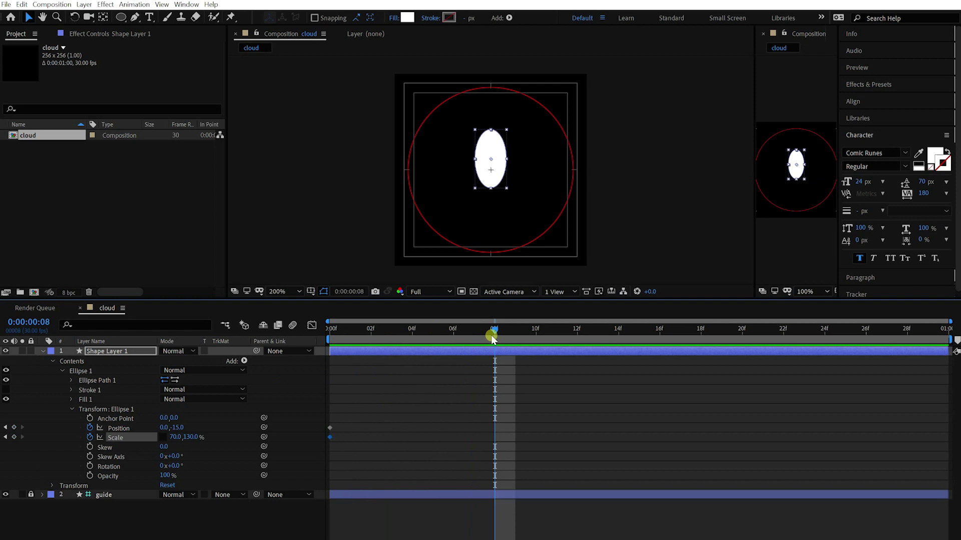
key(n)
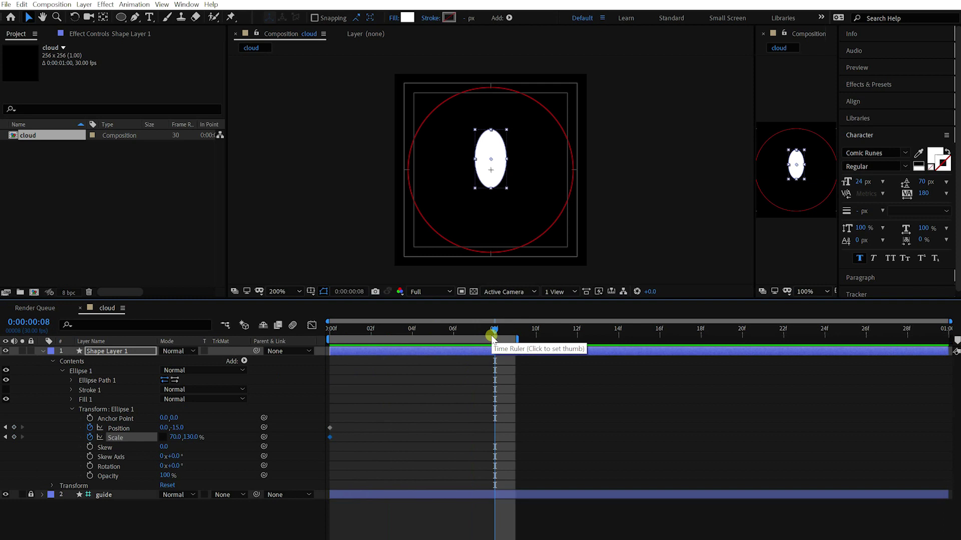
right_click(492, 338)
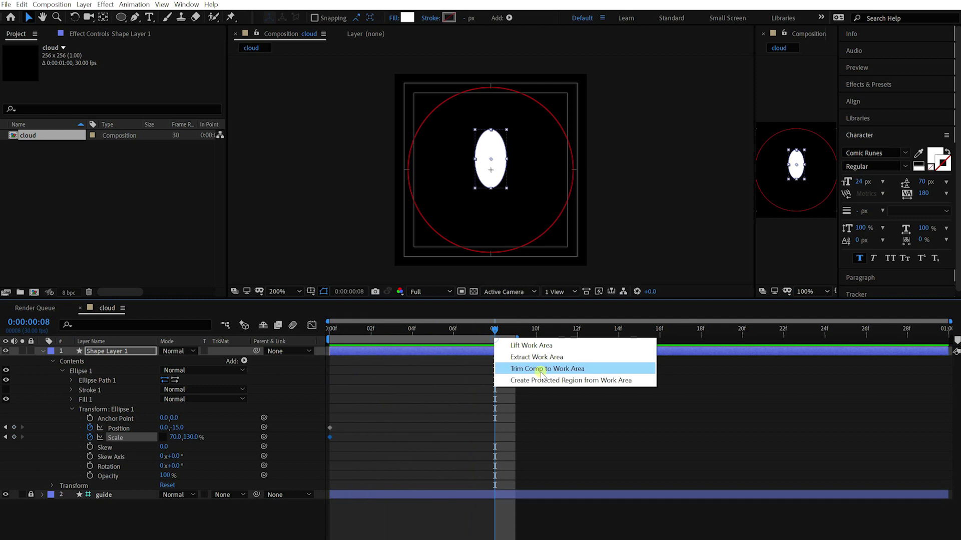
click(540, 371)
click(574, 422)
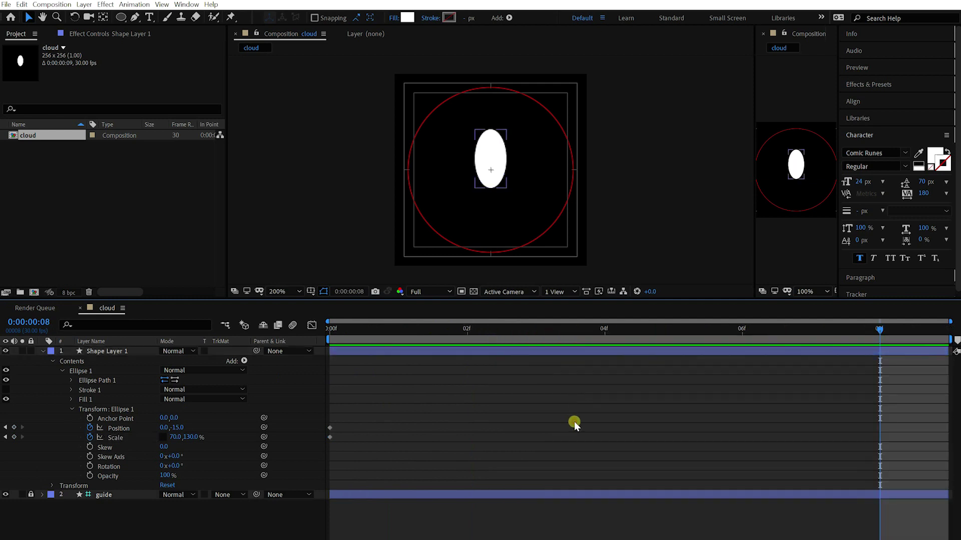
Step: Keyframe the ellipse's vertical transform position at -111 on frame 8
key(Home)
key(Page_Down)
key(End)
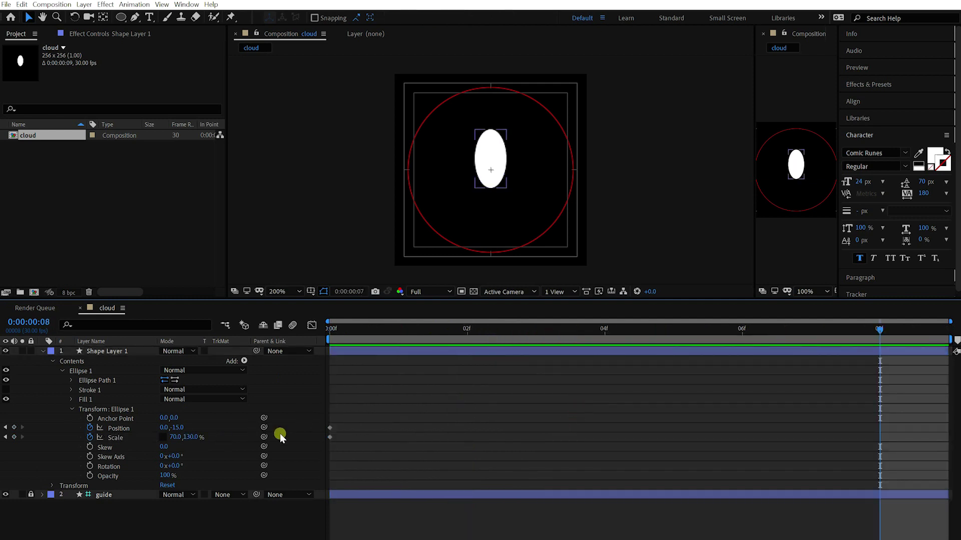
key(Page_Up)
key(Page_Up)
key(Page_Up)
key(Page_Up)
key(Page_Up)
key(Page_Down)
key(Page_Down)
key(Page_Down)
key(Page_Down)
key(Page_Down)
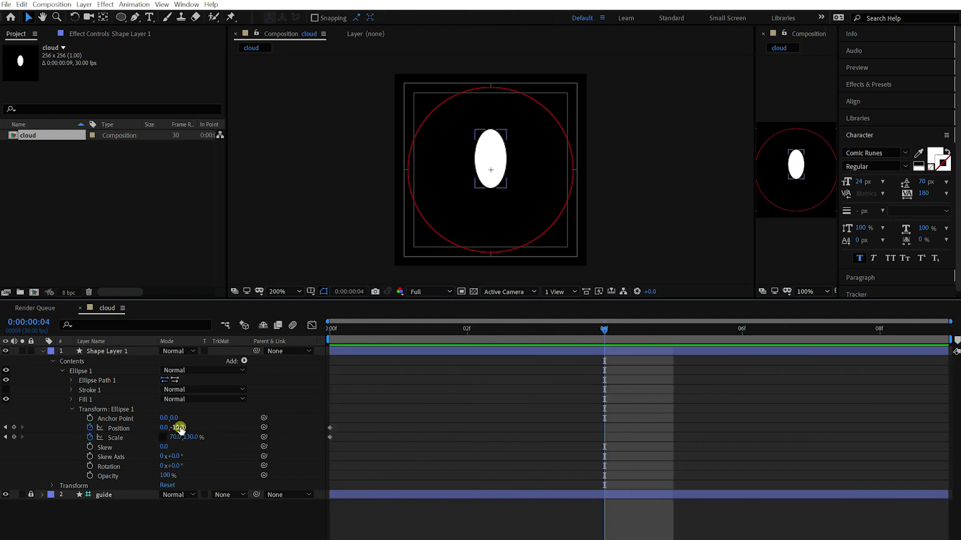
drag(183, 428, 111, 431)
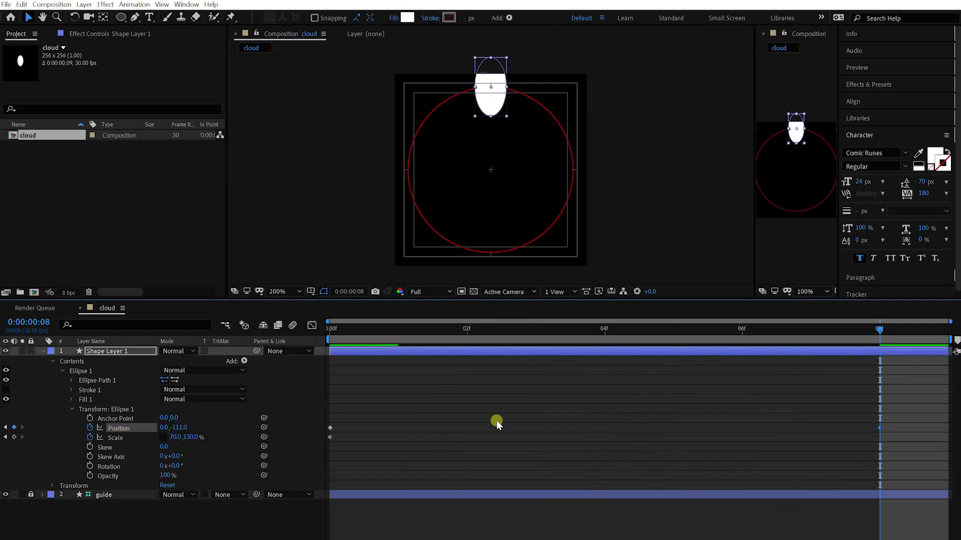
Step: Keyframe the ellipse's own scale at 100% by 100% on frame 4
click(605, 334)
key(Return)
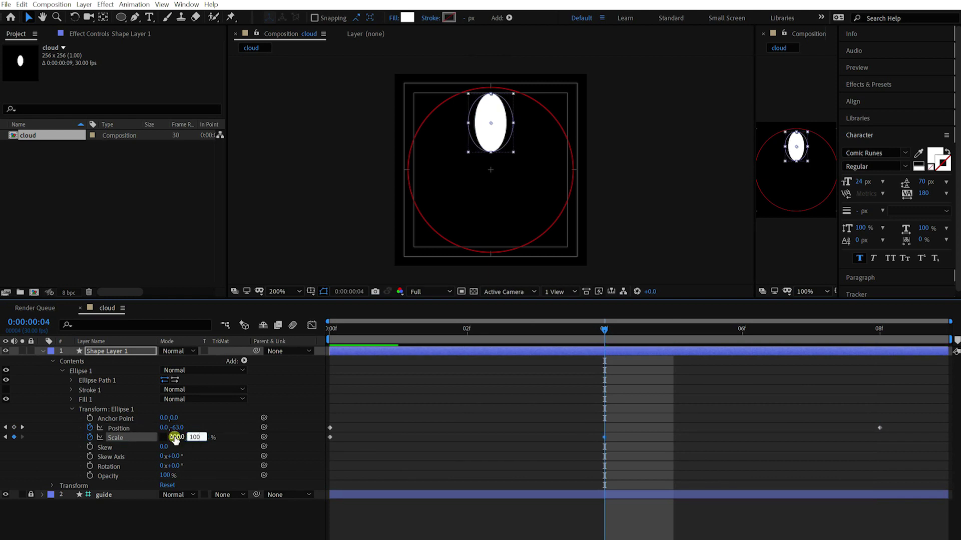
click(729, 408)
Step: Keyframe the ellipse's own scale at 30% by 30% on frame 8
key(Page_Down)
key(Page_Down)
key(Page_Down)
key(Page_Down)
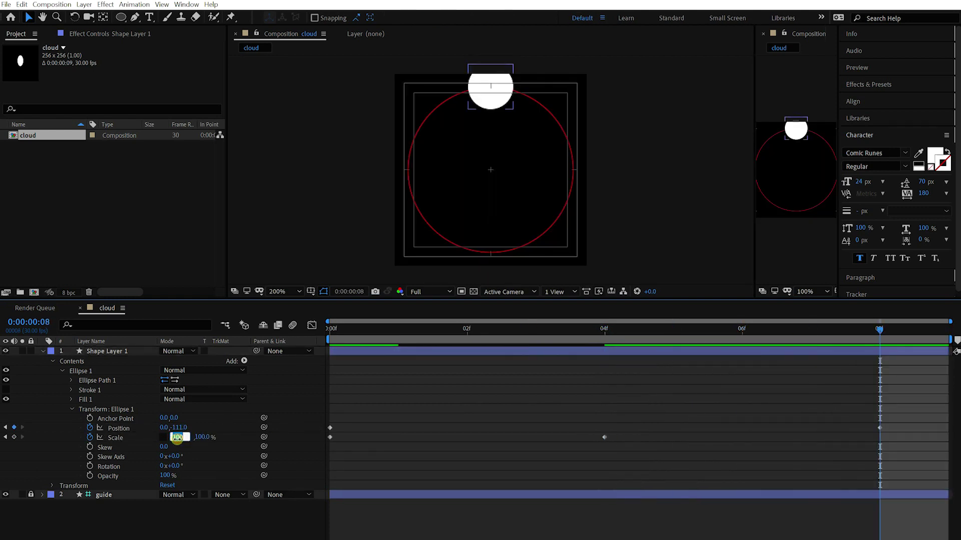
text(30)
key(Return)
click(797, 403)
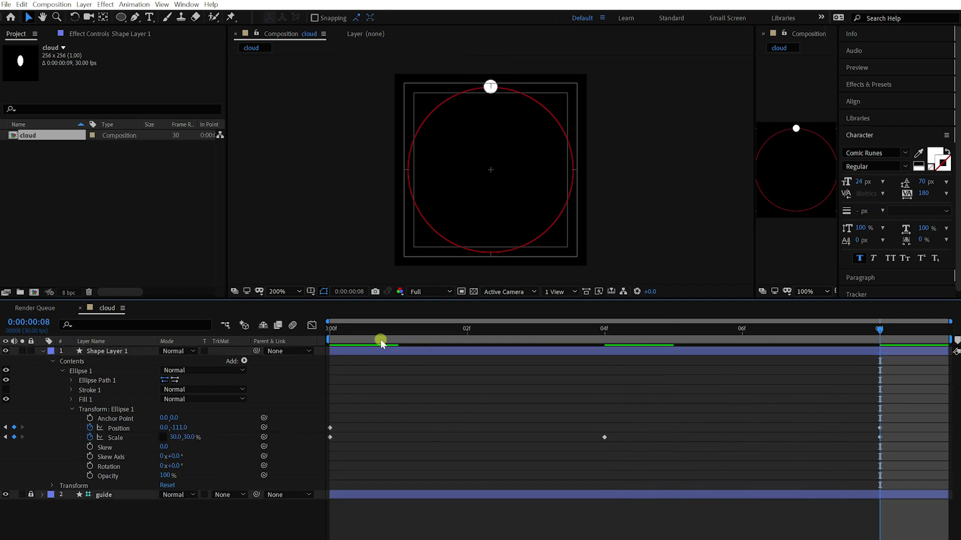
Step: Apply Easy Ease to the Position keyframe at frame 8 and the Scale keyframe at frame 4
drag(380, 339, 880, 385)
click(878, 427)
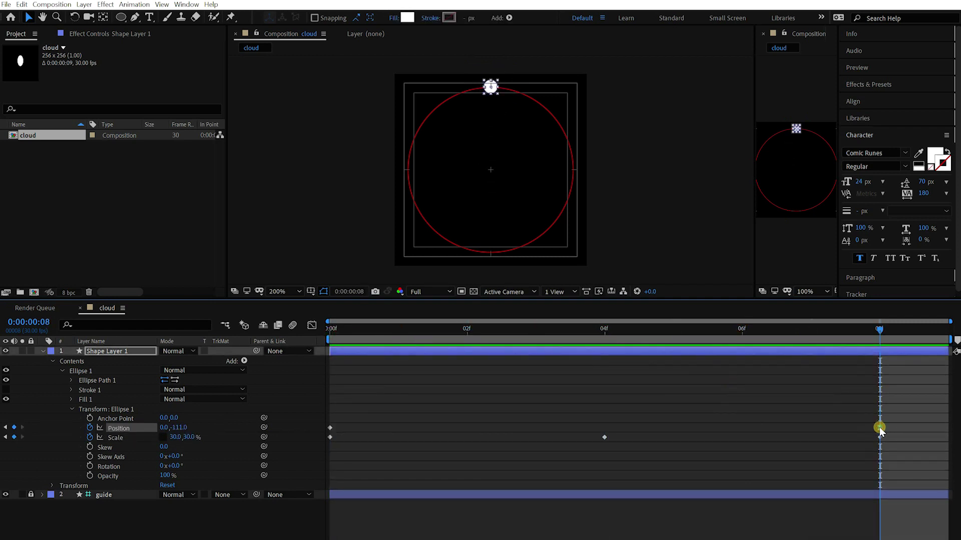
key(F9)
click(605, 333)
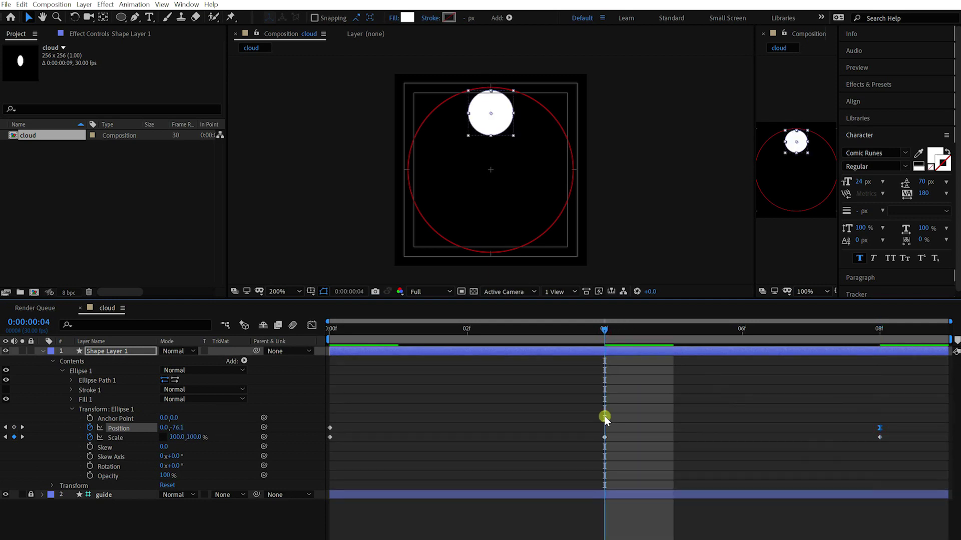
click(605, 436)
click(524, 406)
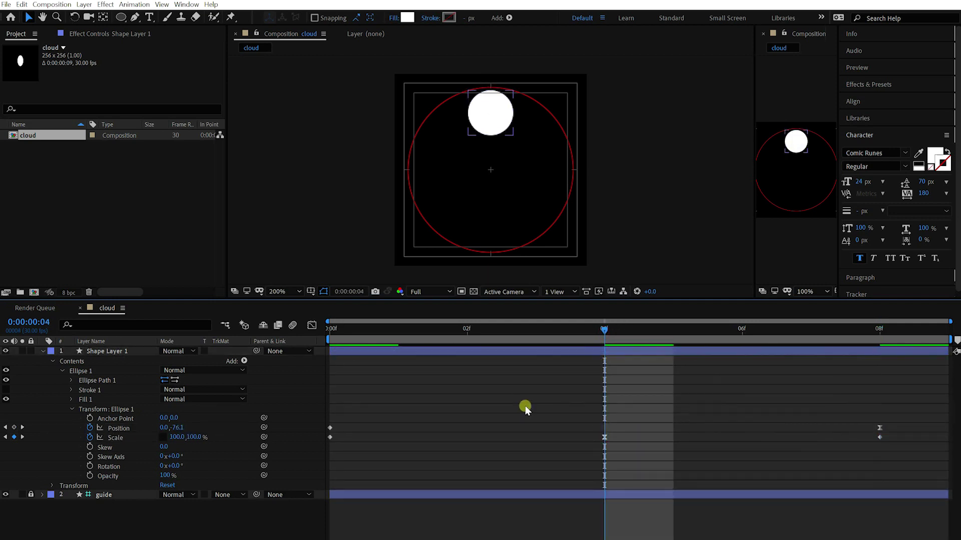
Step: Set the incoming velocity influence of the frame 8 Position keyframe to 75% and preview the motion
drag(337, 332, 888, 420)
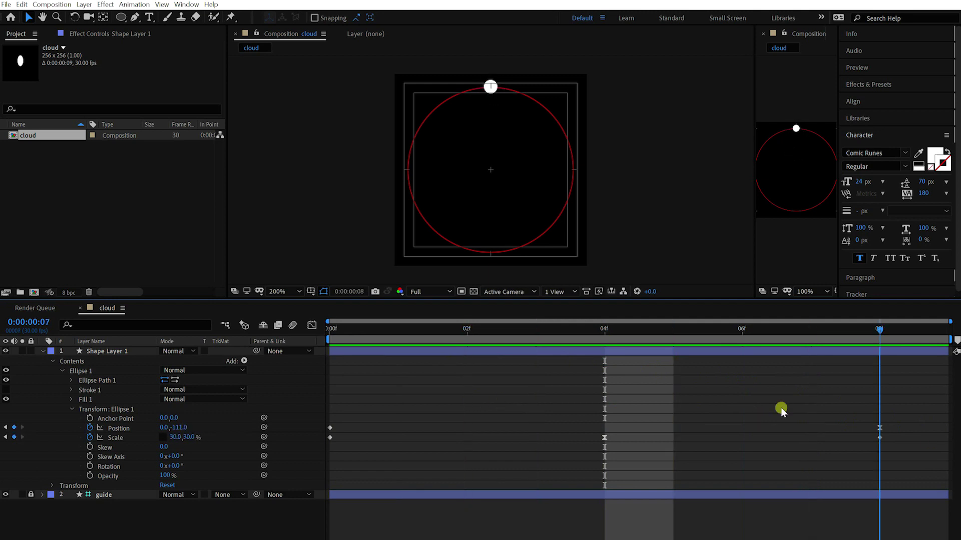
key(space)
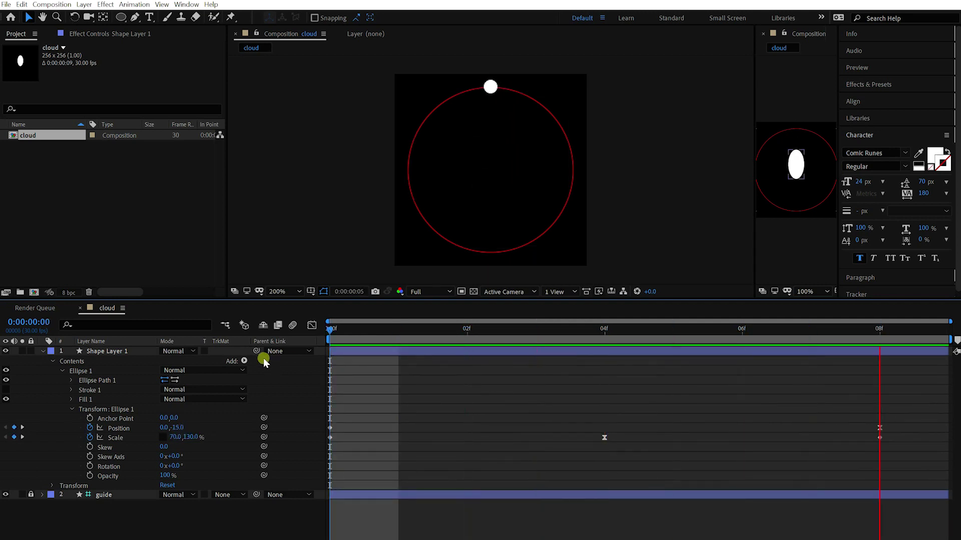
key(space)
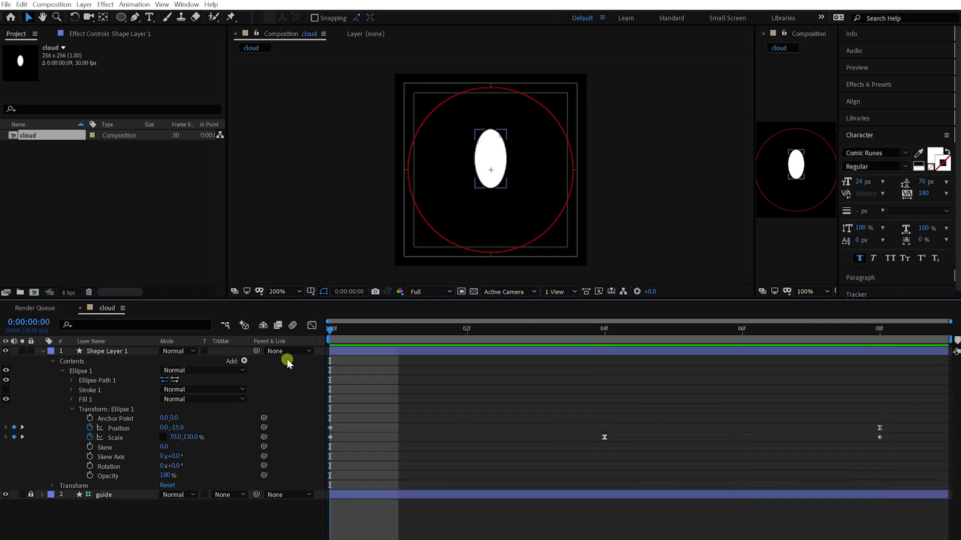
click(867, 341)
right_click(879, 428)
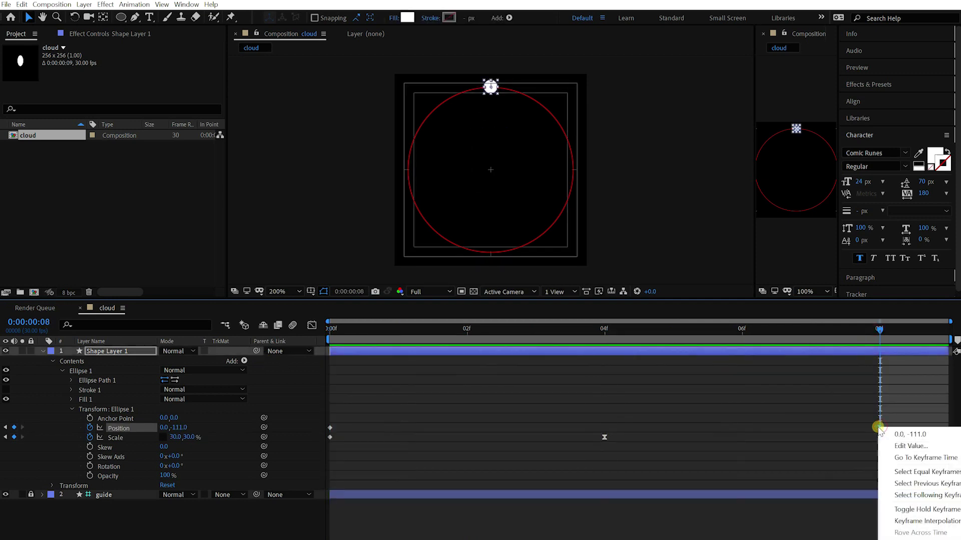
click(888, 539)
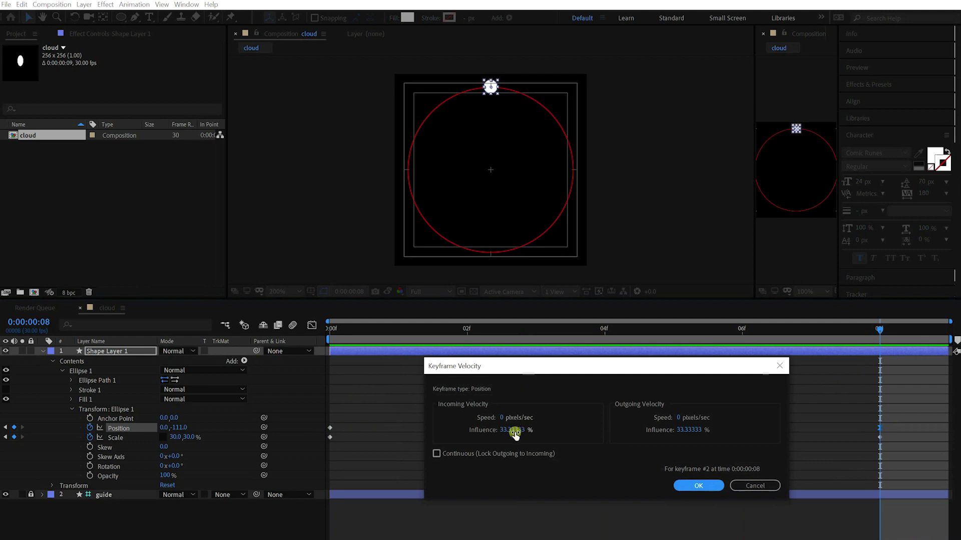
click(514, 431)
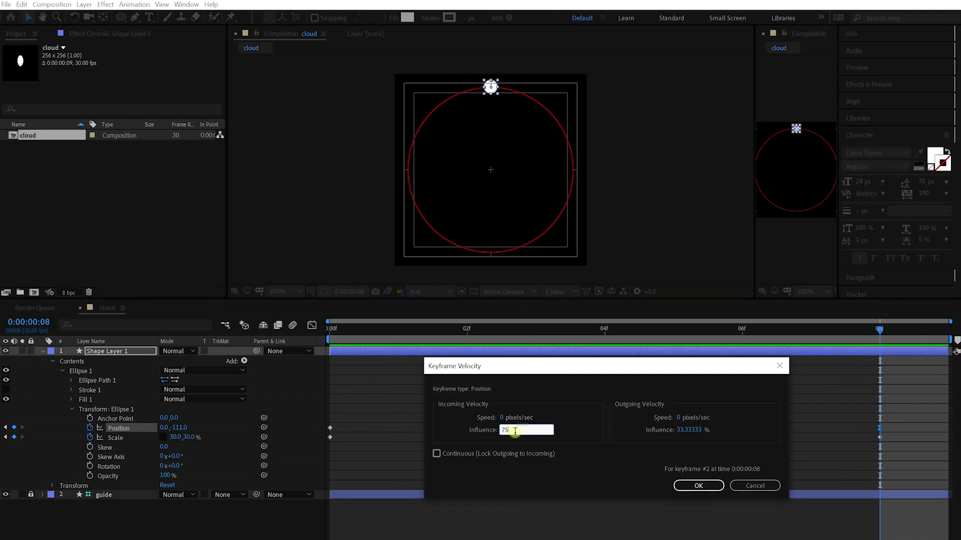
key(Return)
key(space)
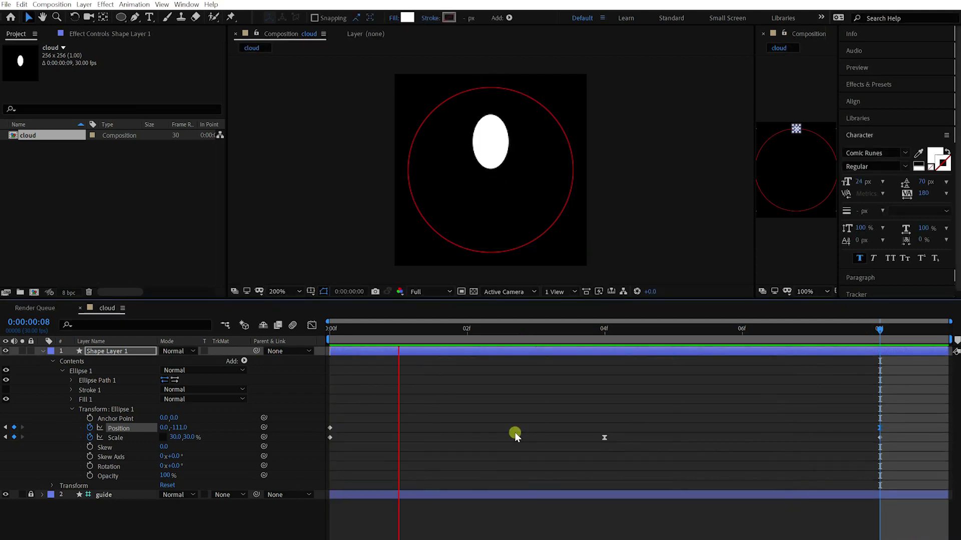
key(space)
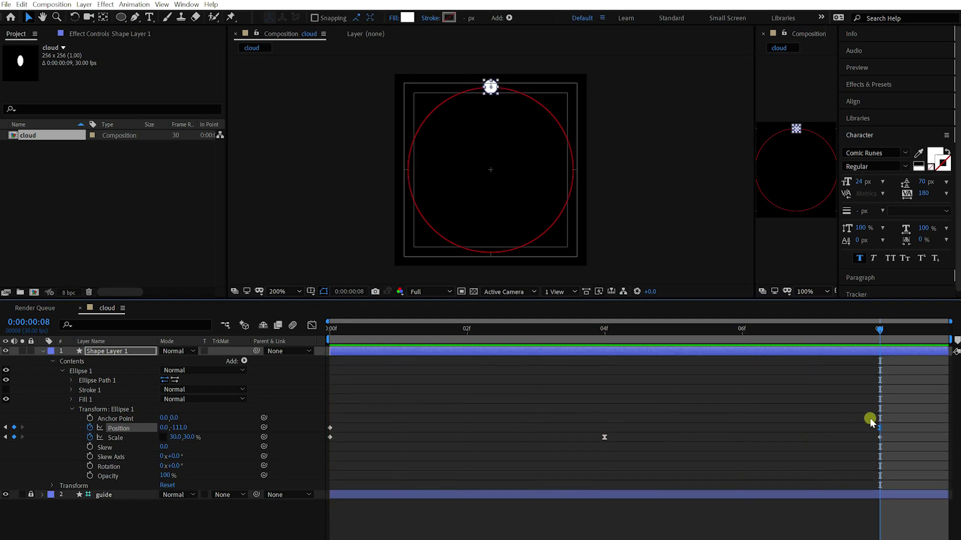
Step: Change the ellipse's vertical position at frame 8 to -108 and play back the animation
click(179, 454)
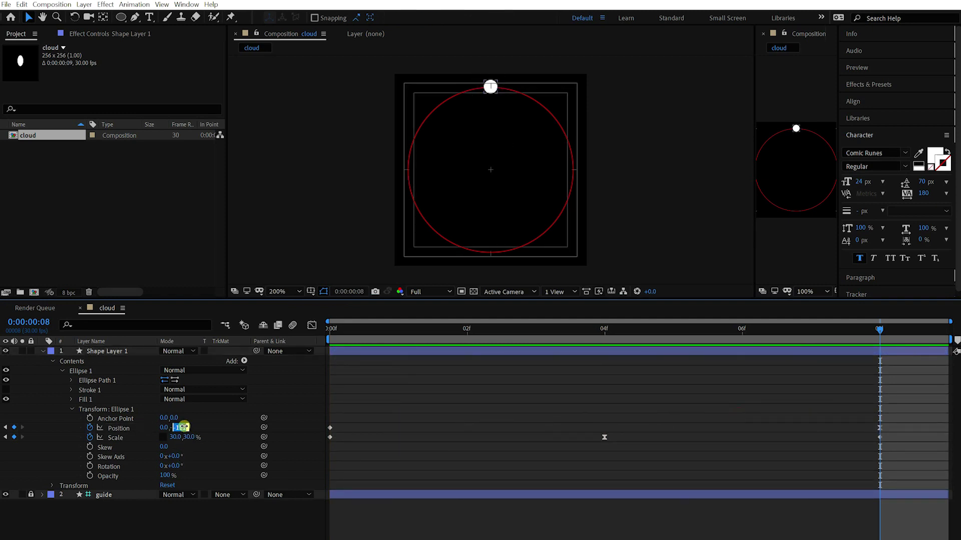
key(Return)
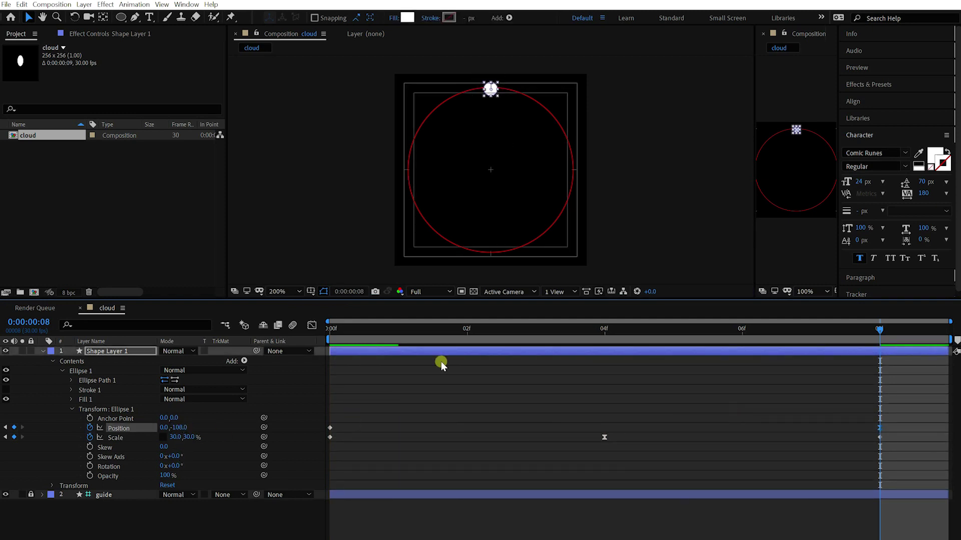
drag(853, 338, 500, 353)
key(space)
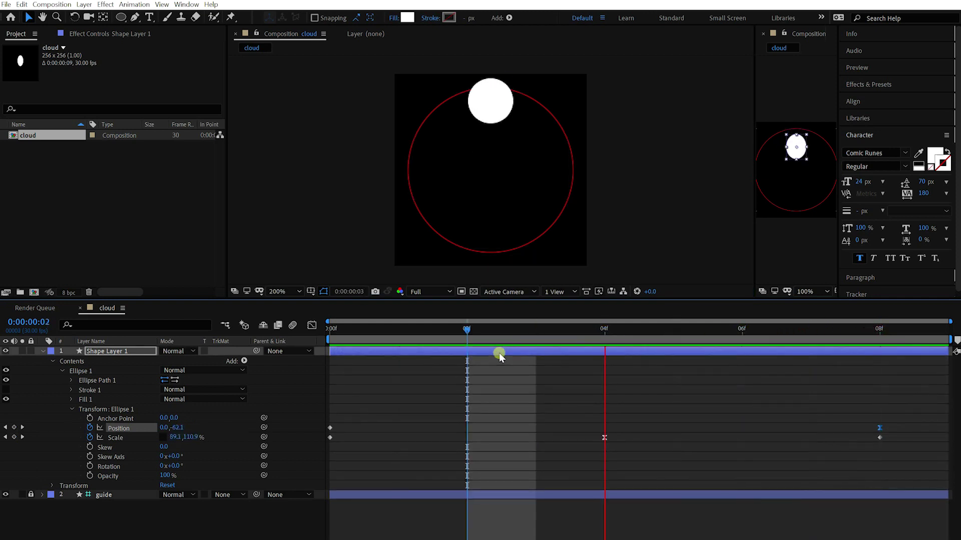
click(614, 346)
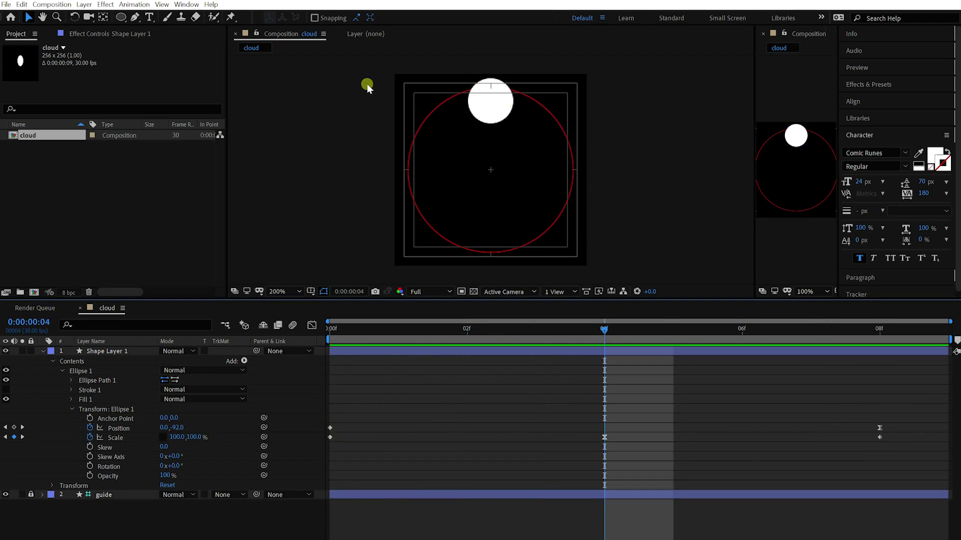
Step: Rename the animated ellipse layer as circle_main_1
click(516, 353)
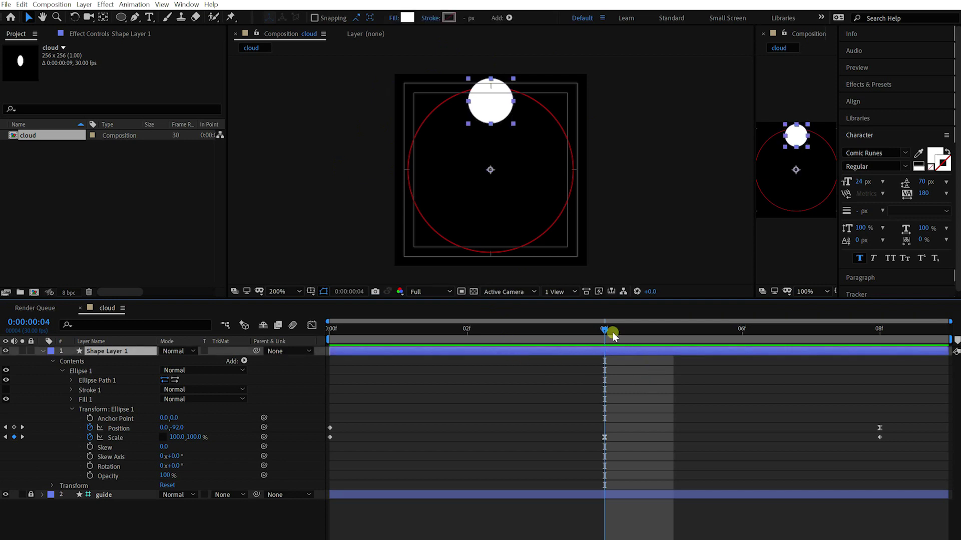
key(Home)
key(Return)
text(circle)
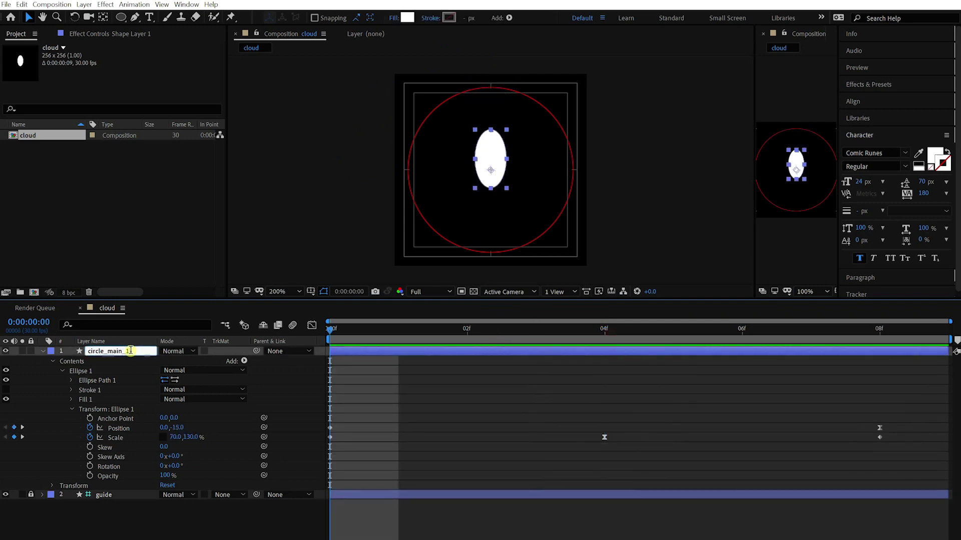
key(Return)
Step: Duplicate the circle_main_1 layer and rotate the copy to 54°
key(u)
key(ctrl+d)
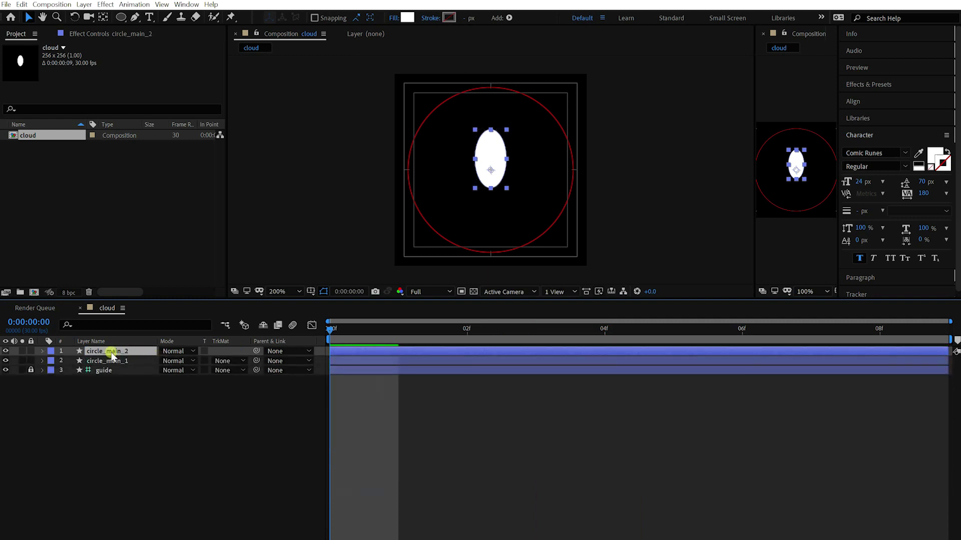
key(r)
drag(174, 361, 215, 369)
Step: Add three more duplicates of the circle layer, rotated to 140°, 219° and 281°, to complete the ring
click(125, 352)
key(ctrl+d)
key(r)
click(145, 351)
key(ctrl+d)
key(r)
click(137, 353)
drag(176, 361, 214, 361)
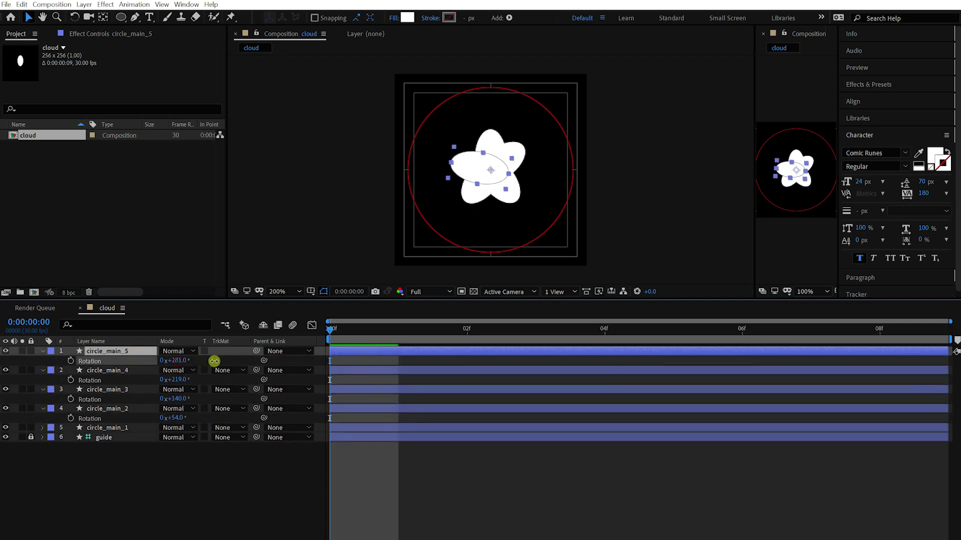
Step: Set the rotation of circle_main_1 to -2° and of circle_main_2 to 46°
click(127, 411)
click(131, 429)
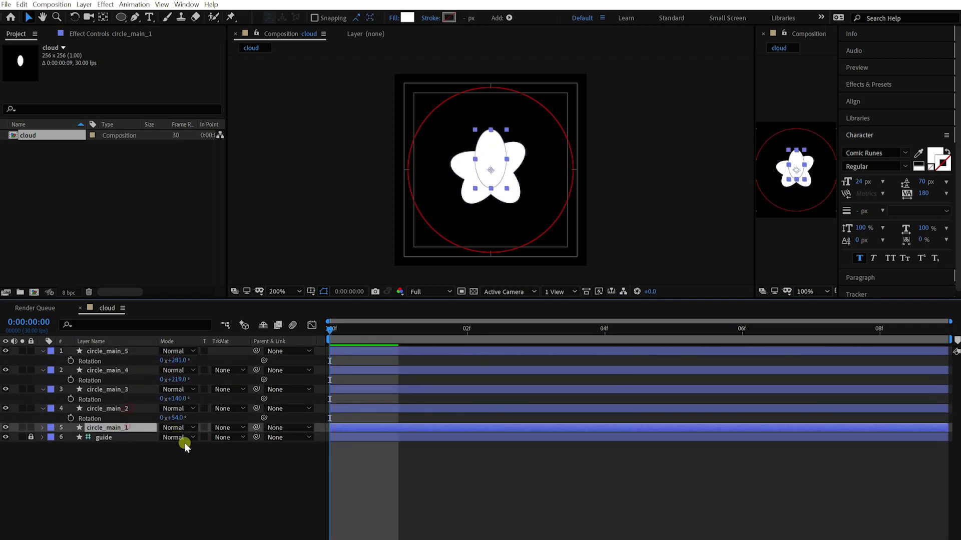
key(r)
drag(176, 438, 177, 419)
click(175, 478)
click(128, 409)
Step: With frame 5 displayed, rotate circle_main_3 to 141° and circle_main_5 to 278°
click(525, 479)
drag(342, 334, 689, 351)
click(532, 218)
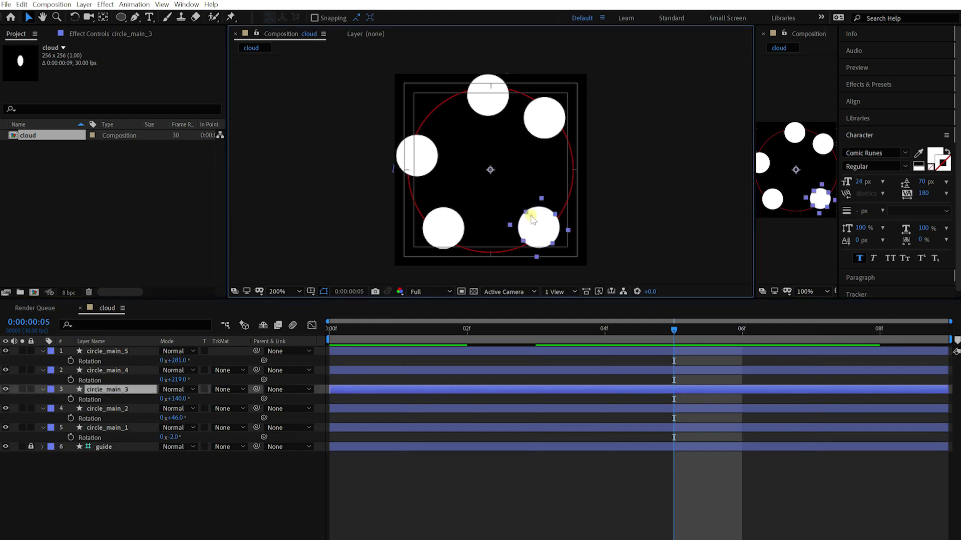
drag(180, 403, 364, 396)
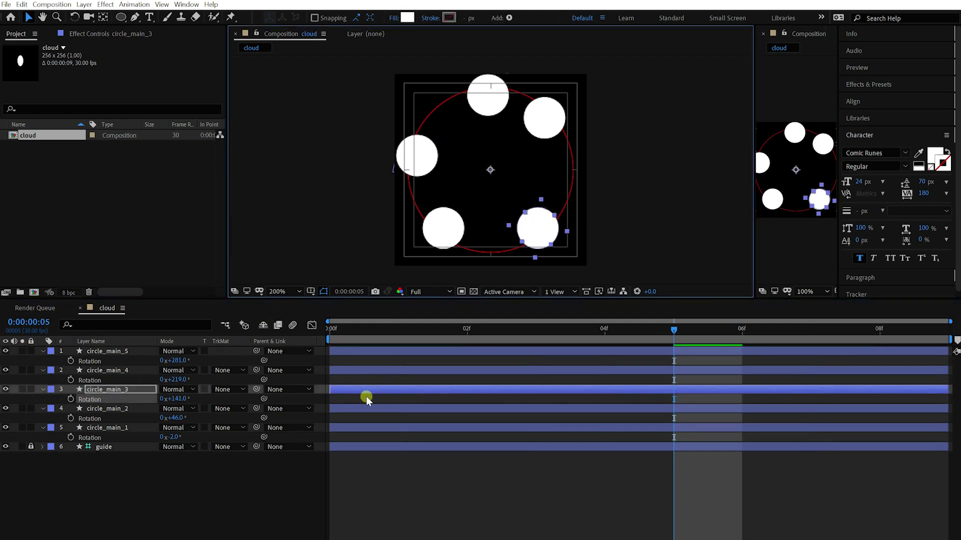
click(437, 227)
click(426, 173)
key(KP_Subtract)
key(KP_Subtract)
key(KP_Subtract)
Step: Fine-tune the rotation of circle_main_3 to 137° and of circle_main_4 to 214°
click(541, 227)
key(KP_Subtract)
key(KP_Subtract)
key(KP_Subtract)
key(KP_Subtract)
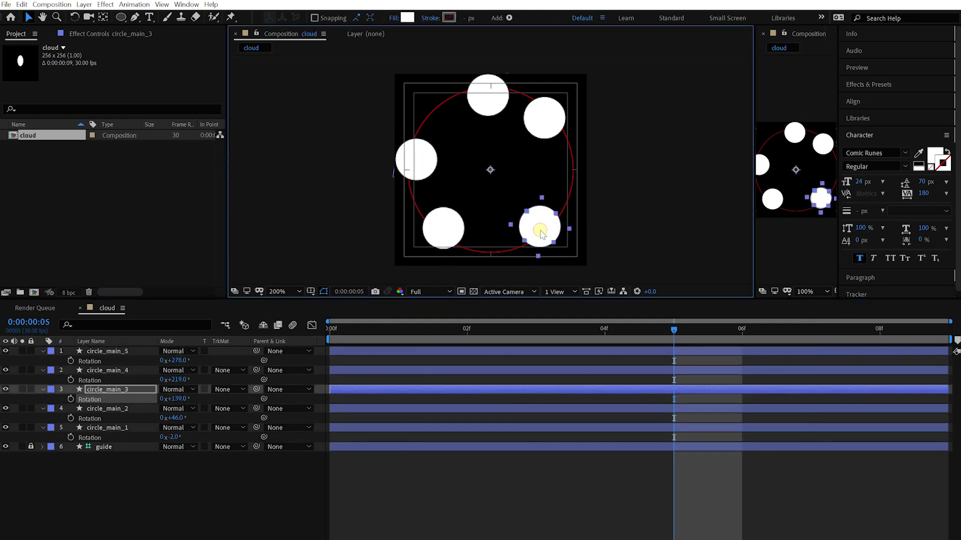
click(429, 226)
key(KP_Add)
key(KP_Add)
click(579, 161)
click(545, 118)
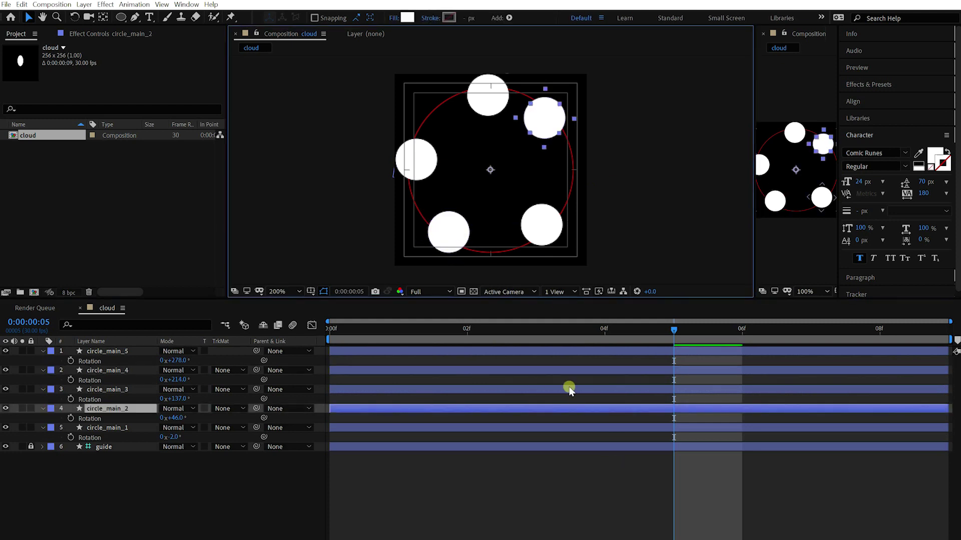
Step: Show the Scale property of all the main circle layers at frame 5 and set circle_main_2 to 85%
drag(675, 331, 679, 332)
click(120, 353)
shift+click(123, 428)
key(s)
click(439, 486)
click(547, 116)
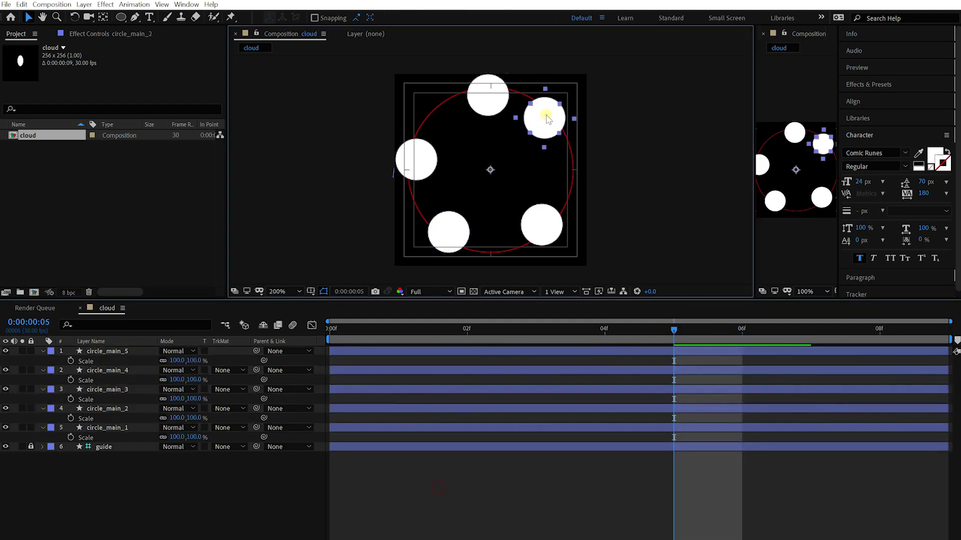
drag(174, 418, 170, 418)
Step: Experiment with the sizes of circle_main_4 and circle_main_3, settling on a scale of 85% for circle_main_4 and 100% for circle_main_3
click(425, 168)
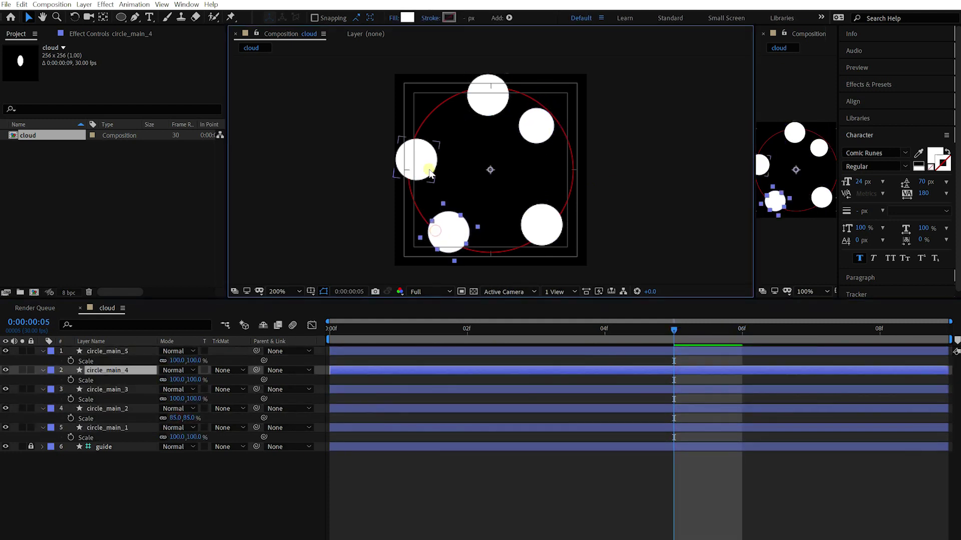
click(534, 200)
click(174, 372)
mouse_move(180, 380)
mouse_down()
mouse_move(167, 381)
mouse_move(174, 399)
mouse_up()
click(171, 399)
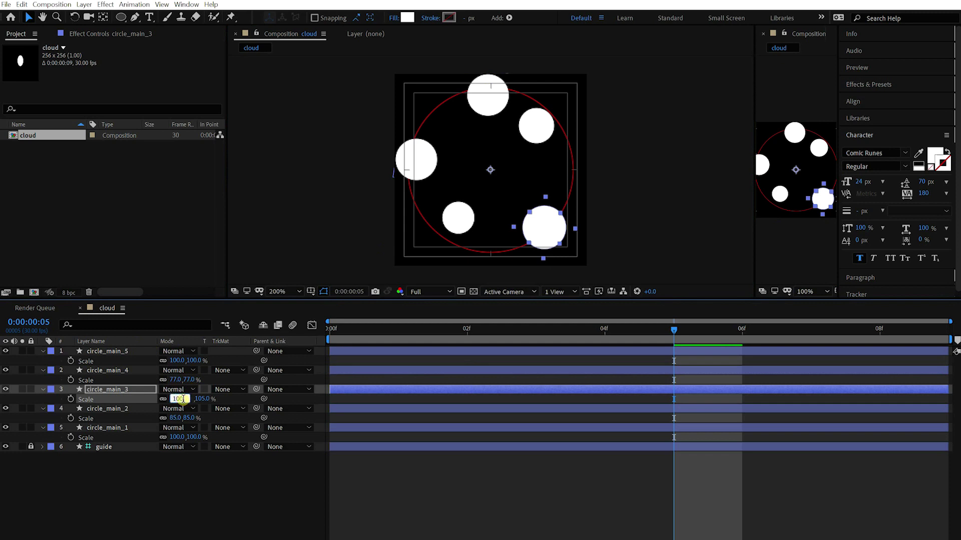
key(Return)
key(ctrl+Up)
click(175, 381)
text(85)
key(Return)
Step: Set the scale of circle_main_5 to 96% and preview the burst animation
key(ctrl+Up)
click(176, 361)
text(9)
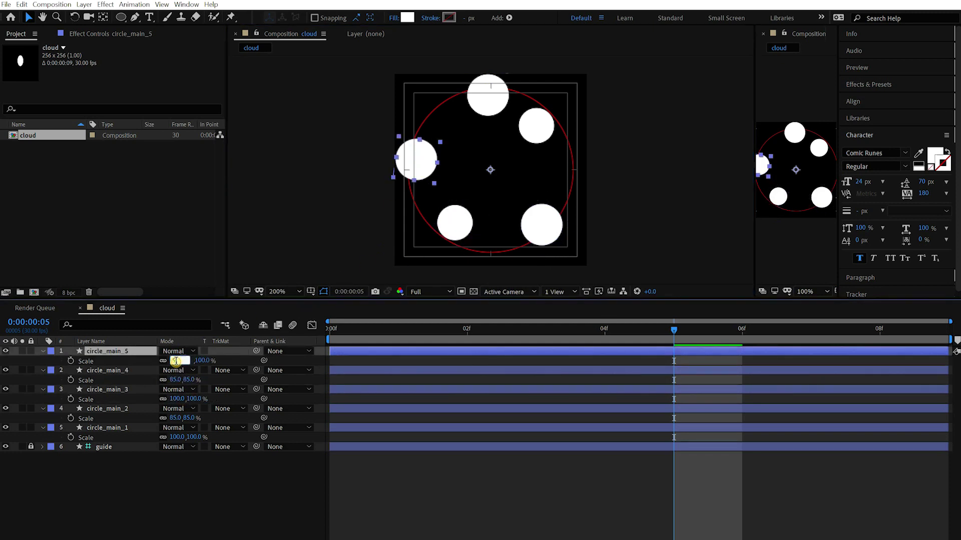
text(6)
key(Return)
click(543, 499)
key(space)
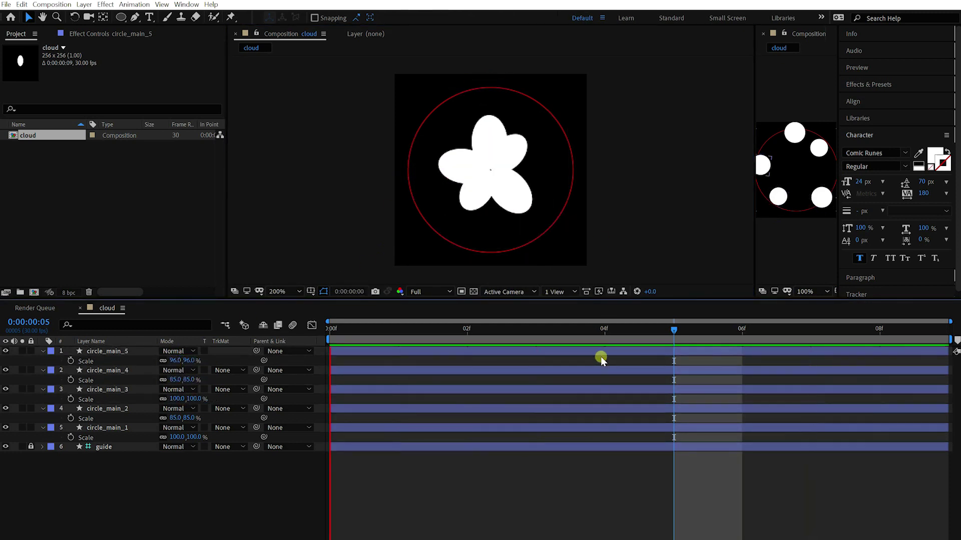
key(space)
Step: Check the keyframed properties of all five main circle layers and collapse them
click(103, 351)
shift+click(123, 428)
key(u)
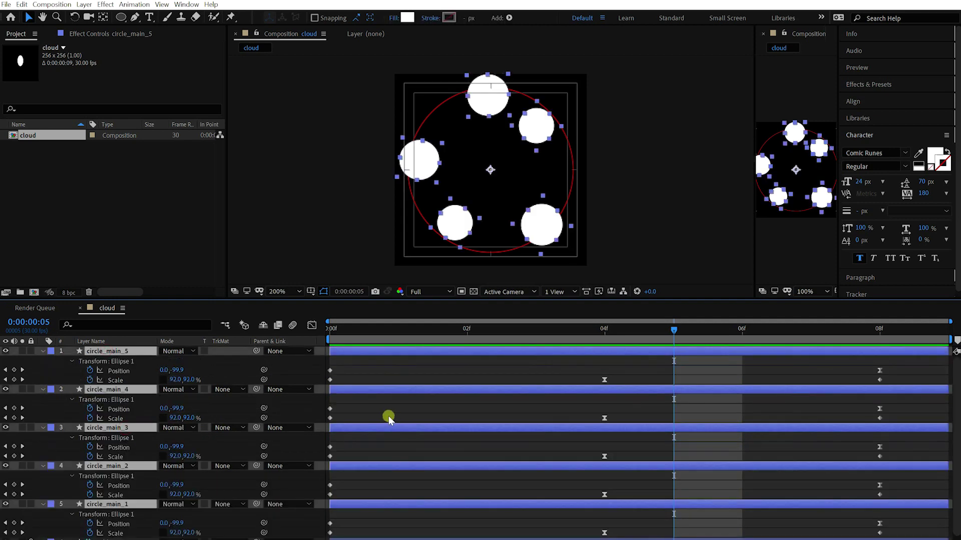
key(u)
Step: Add a copy of circle_main_1 named circle_sub_1_1, rotated counter-clockwise, scaled to 81% and placed against its left side
click(131, 390)
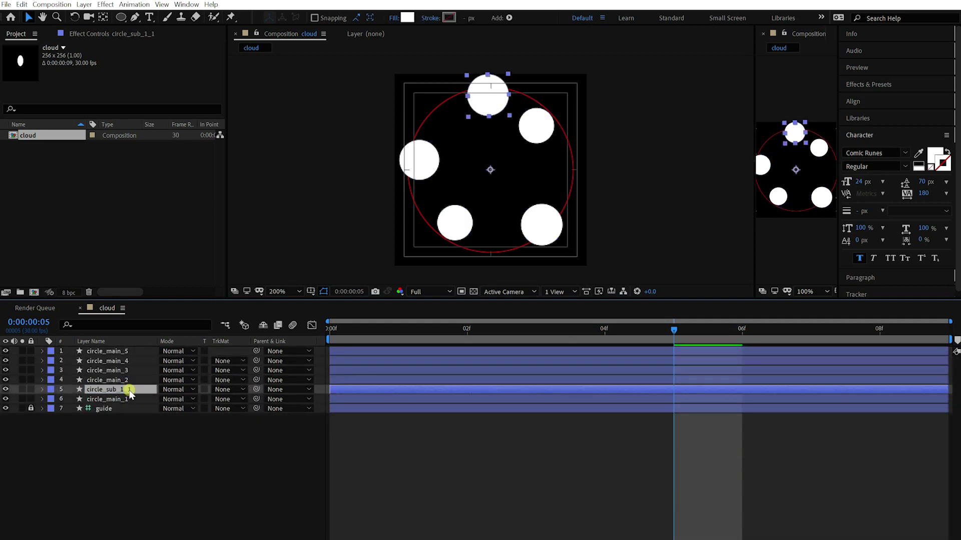
key(ctrl+d)
key(ctrl+z)
key(r)
drag(175, 399, 170, 398)
drag(470, 120, 462, 111)
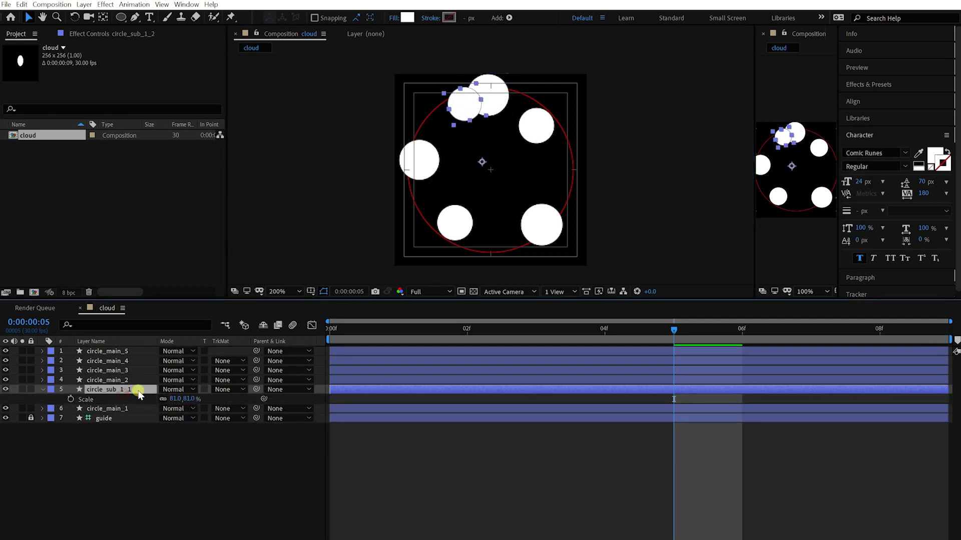
Step: Duplicate circle_sub_1_1 as circle_sub_1_2, make it smaller and rotate it clockwise into the gap between circle_main_1 and circle_main_2
key(ctrl+d)
key(r)
mouse_move(182, 398)
mouse_down()
mouse_move(199, 398)
mouse_move(168, 400)
mouse_up()
drag(510, 114, 519, 105)
key(r)
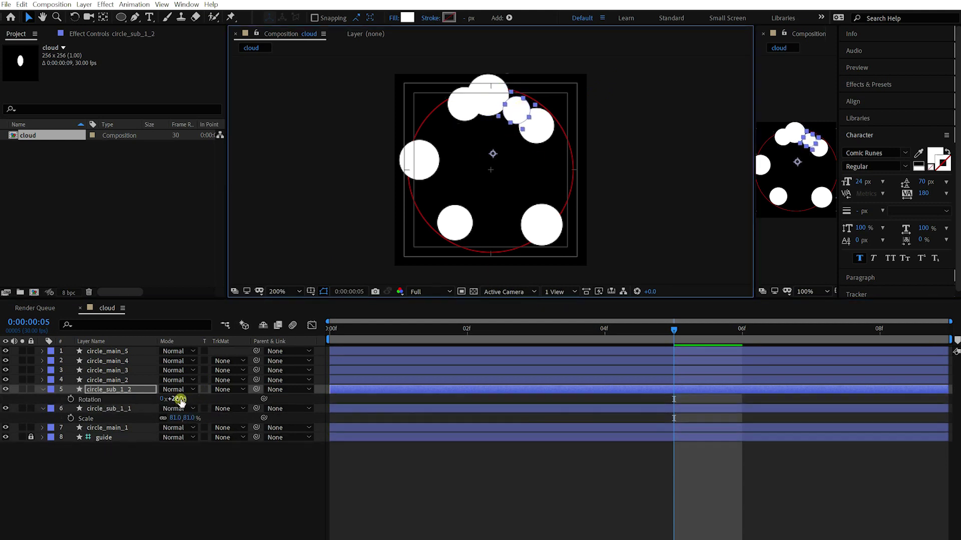
Step: Adjust circle_sub_1_2 to a rotation of 18° close against circle_main_1, and circle_sub_1_1 to a scale of 83%
drag(180, 399, 196, 400)
key(ctrl+z)
key(ctrl+z)
key(KP_Subtract)
key(KP_Subtract)
key(KP_Subtract)
key(KP_Subtract)
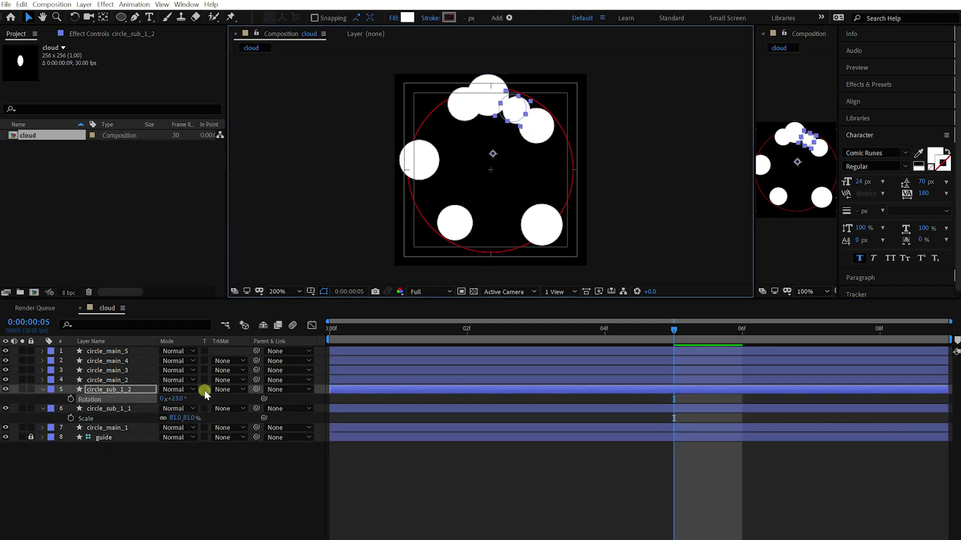
key(shift+Right)
key(KP_Subtract)
key(KP_Subtract)
key(KP_Subtract)
key(KP_Subtract)
key(KP_Subtract)
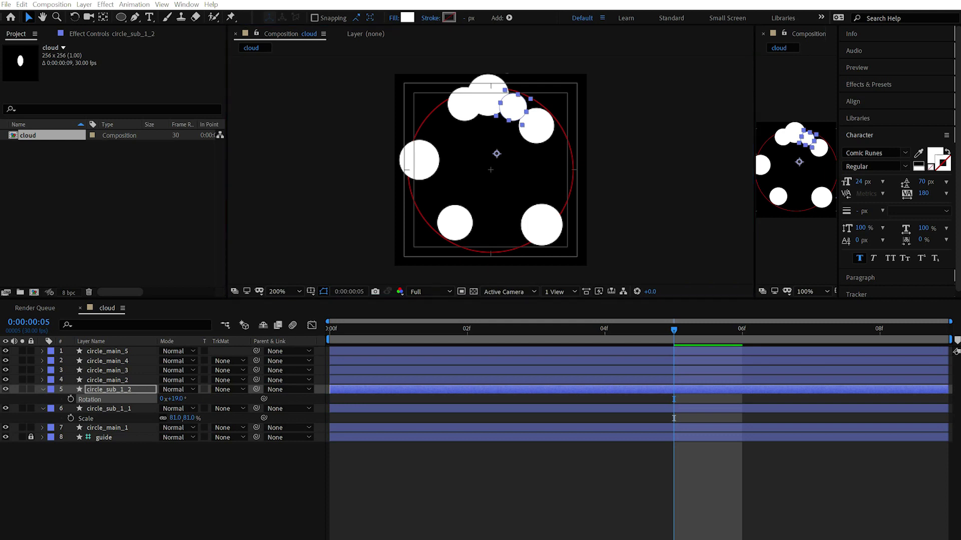
click(519, 118)
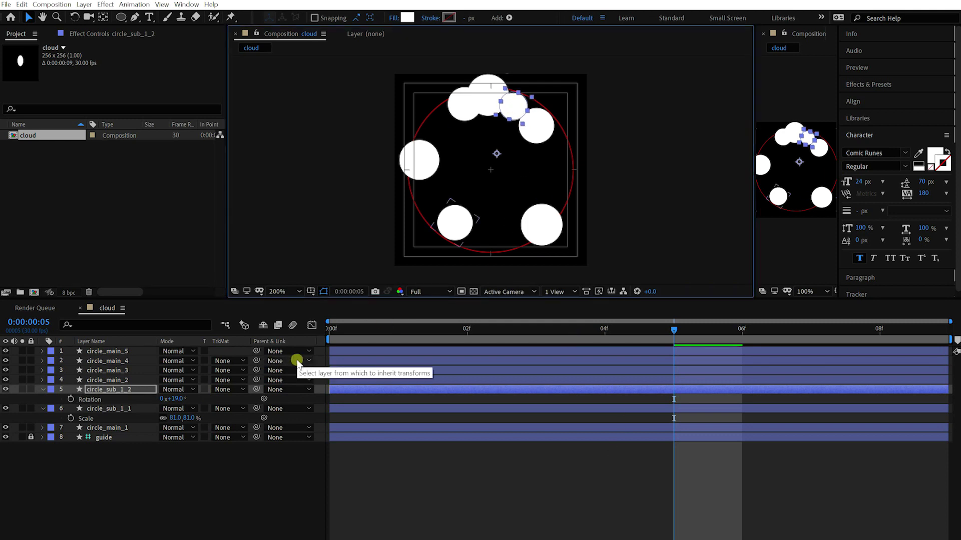
click(469, 105)
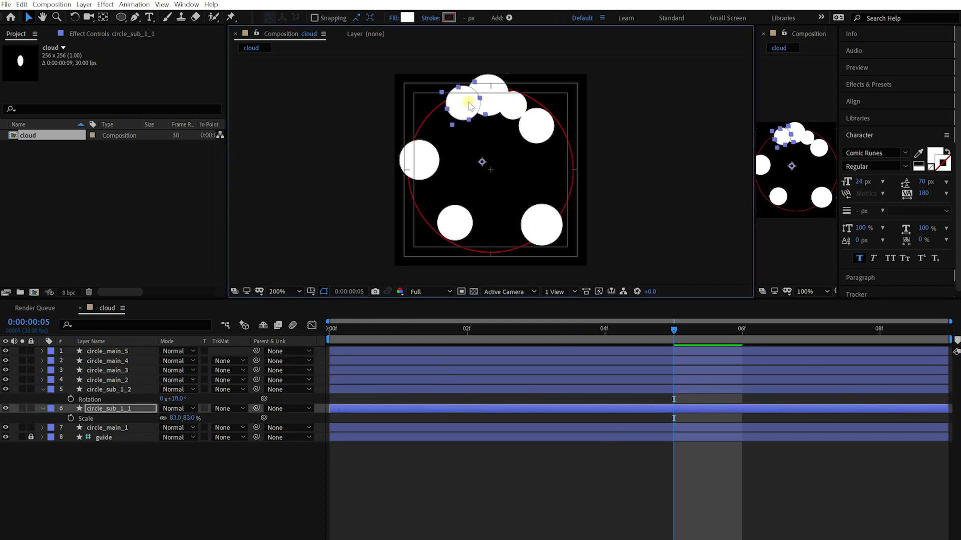
Step: Duplicate circle_main_2, rotate and shrink the copy, and nudge it against the lower right of the original circle
click(541, 127)
key(ctrl+d)
key(shift+KP_Add)
key(shift+KP_Add)
key(ctrl+shift+KP_Subtract)
key(shift+Up)
key(shift+Up)
key(shift+Right)
key(shift+Right)
key(ctrl+shift+KP_Subtract)
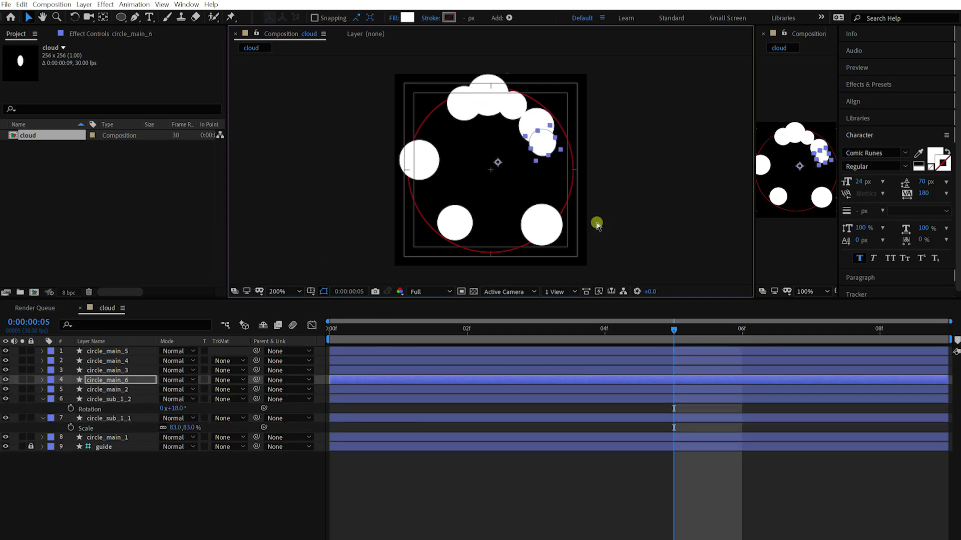
Step: Duplicate circle_main_3, shrink the copy and place it overlapping the original's upper right edge
click(542, 223)
key(ctrl+d)
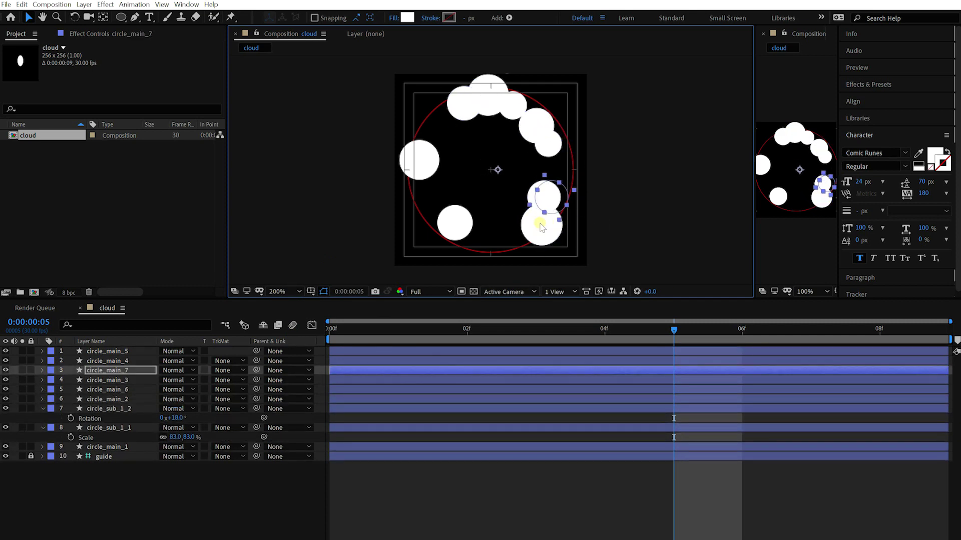
key(shift+Down)
key(ctrl+KP_Subtract)
key(ctrl+KP_Subtract)
key(ctrl+KP_Subtract)
Step: Duplicate circle_main_3 again, rotate the copy clockwise, shrink it and nudge it against the original's left side
click(540, 224)
key(ctrl+d)
key(shift+KP_Add)
key(shift+KP_Add)
key(ctrl+shift+KP_Subtract)
key(ctrl+shift+KP_Subtract)
key(ctrl+shift+KP_Subtract)
key(ctrl+shift+KP_Subtract)
key(shift+Right)
key(shift+Right)
key(shift+Right)
key(shift+Right)
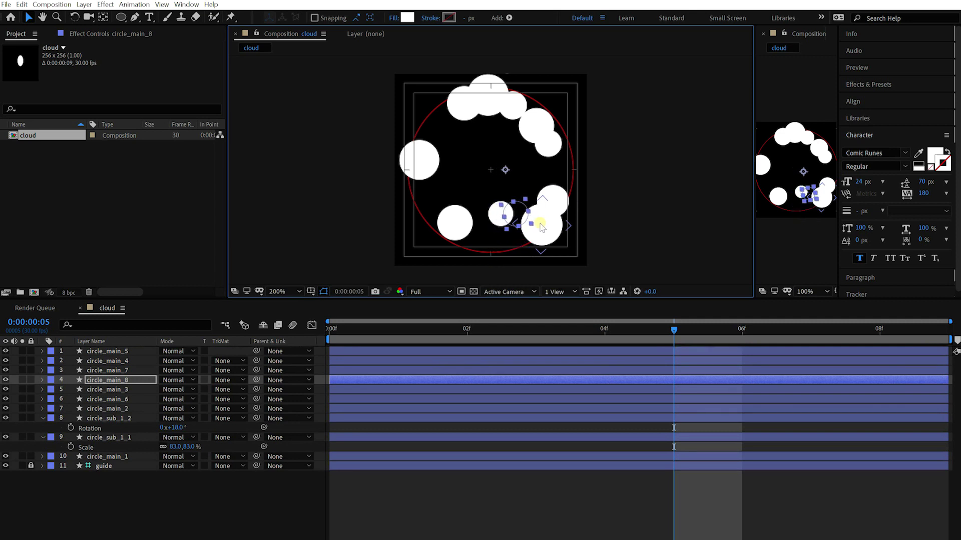
key(shift+Down)
key(shift+Down)
key(shift+Left)
key(shift+Left)
key(Down)
key(Down)
key(Down)
key(Left)
key(Left)
key(Left)
key(Left)
Step: Duplicate circle_main_8, rotate the copy further clockwise, enlarge it slightly and nudge it to the lower left of that circle
key(ctrl+d)
key(shift+KP_Add)
key(shift+KP_Add)
key(shift+KP_Add)
key(ctrl+shift+KP_Subtract)
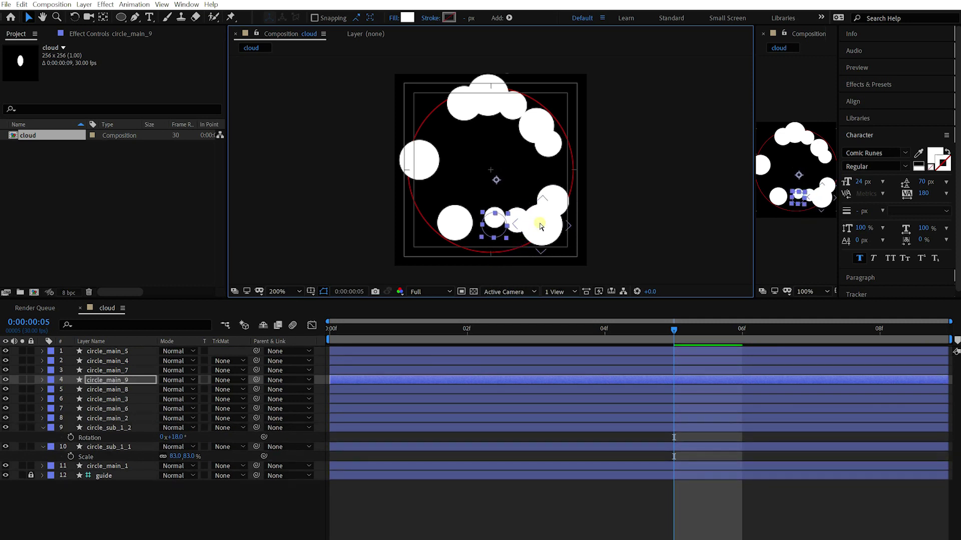
key(ctrl+shift+KP_Add)
key(ctrl+shift+KP_Add)
key(shift+Down)
key(shift+Right)
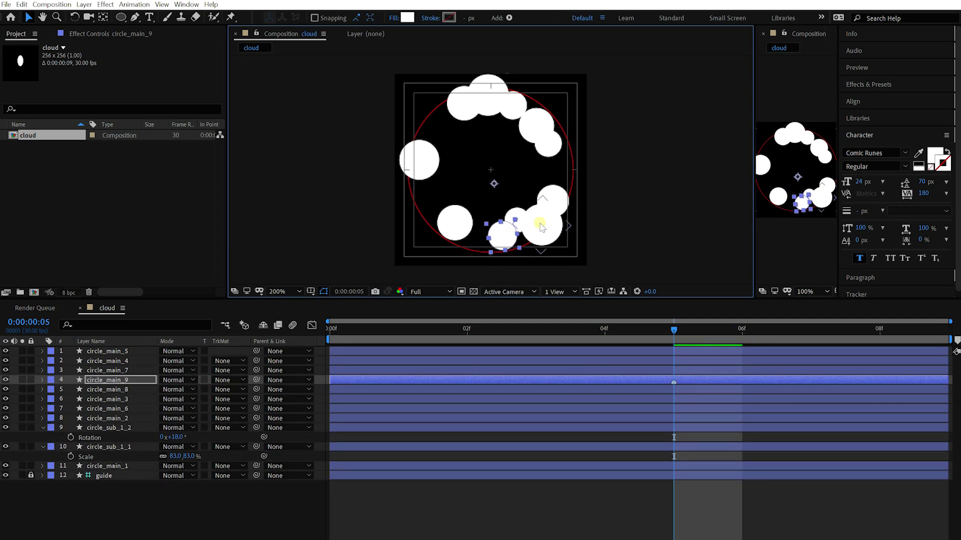
key(Down)
key(Down)
key(Down)
key(Down)
Step: Duplicate circle_main_4, rotate the copy clockwise, shrink it and nudge it against the original's upper left edge
click(441, 223)
key(ctrl+d)
key(shift+KP_Add)
key(shift+KP_Add)
key(ctrl+shift+KP_Subtract)
key(ctrl+shift+KP_Subtract)
key(shift+Down)
key(shift+Left)
key(shift+Left)
key(shift+Left)
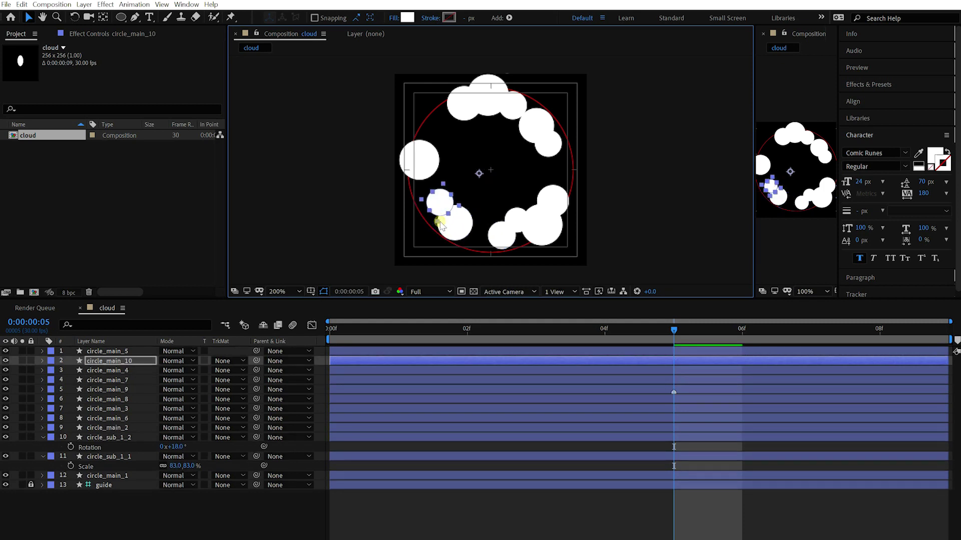
Step: Duplicate circle_main_5, rotate the copy clockwise, shrink it and nudge it against the original's upper right edge
click(418, 154)
key(ctrl+d)
key(shift+KP_Add)
key(shift+KP_Add)
key(ctrl+shift+KP_Subtract)
key(ctrl+shift+KP_Subtract)
key(shift+Up)
key(shift+Left)
key(shift+Left)
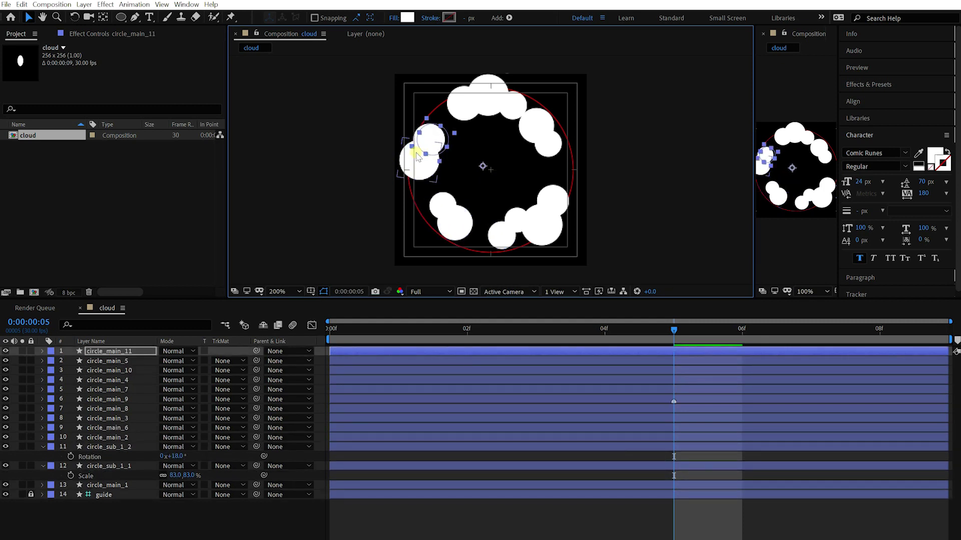
Step: Duplicate circle_main_11, rotate the copy counter-clockwise, shrink it and place it just below circle_main_5
key(ctrl+d)
key(shift+KP_Subtract)
key(shift+KP_Subtract)
key(shift+KP_Subtract)
key(shift+KP_Subtract)
key(ctrl+shift+KP_Subtract)
key(ctrl+shift+KP_Subtract)
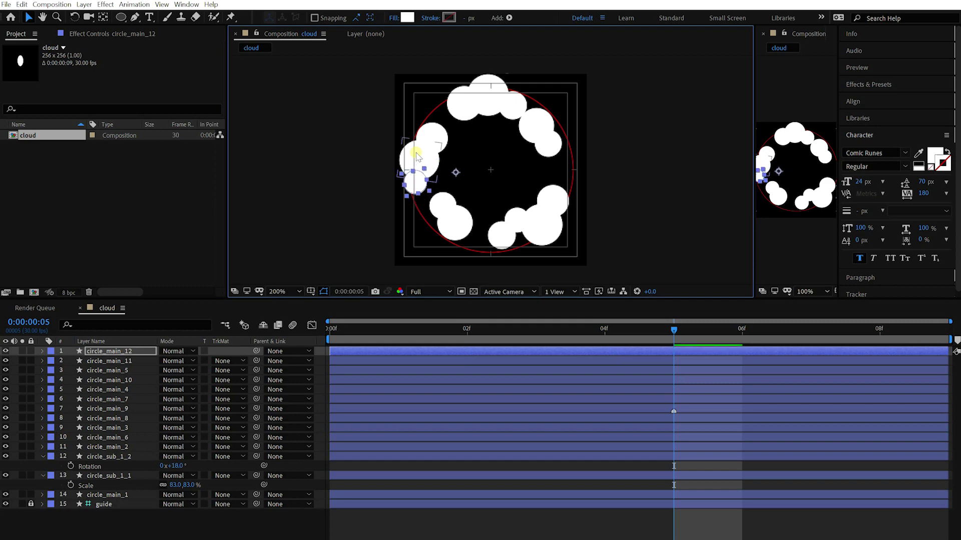
Step: Preview the animation and shift circle_main_4 slightly down and left
click(671, 518)
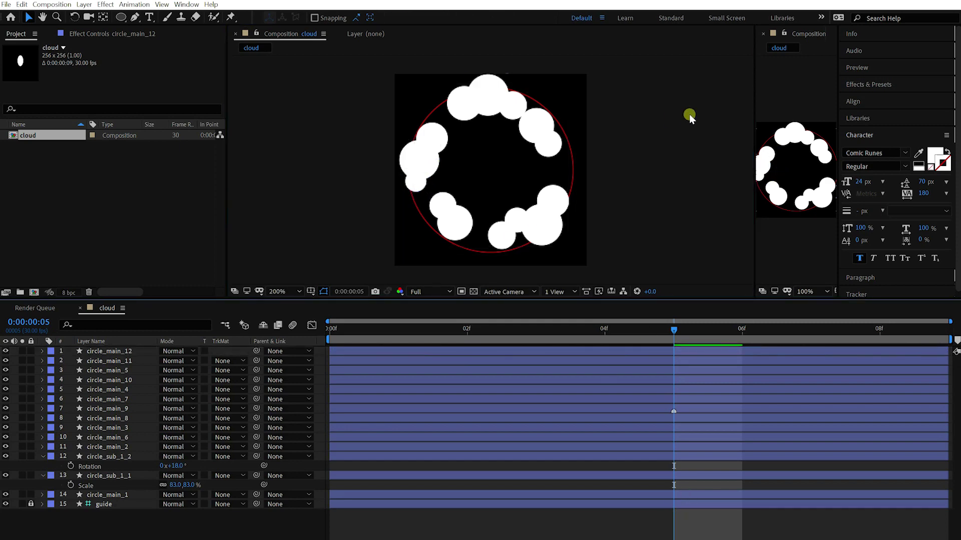
key(space)
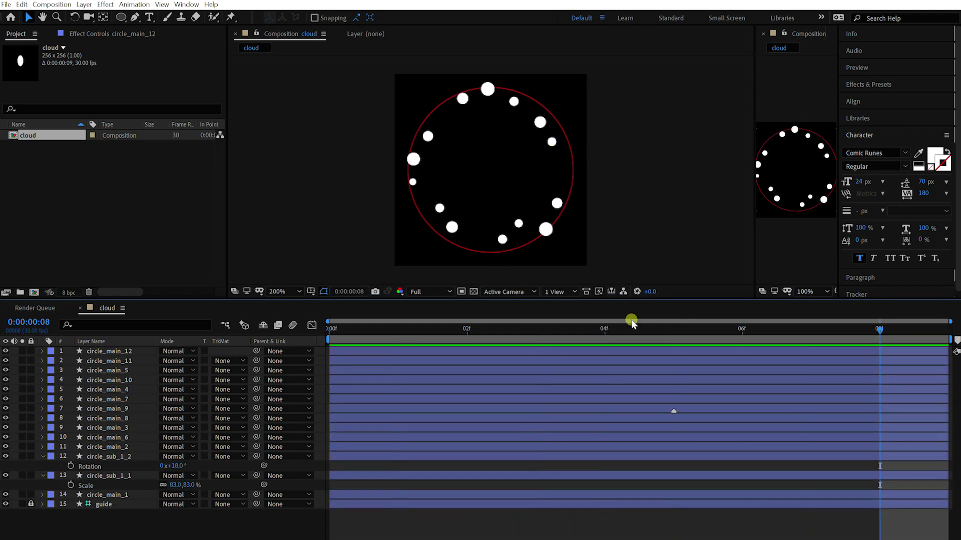
click(459, 235)
drag(461, 239, 459, 240)
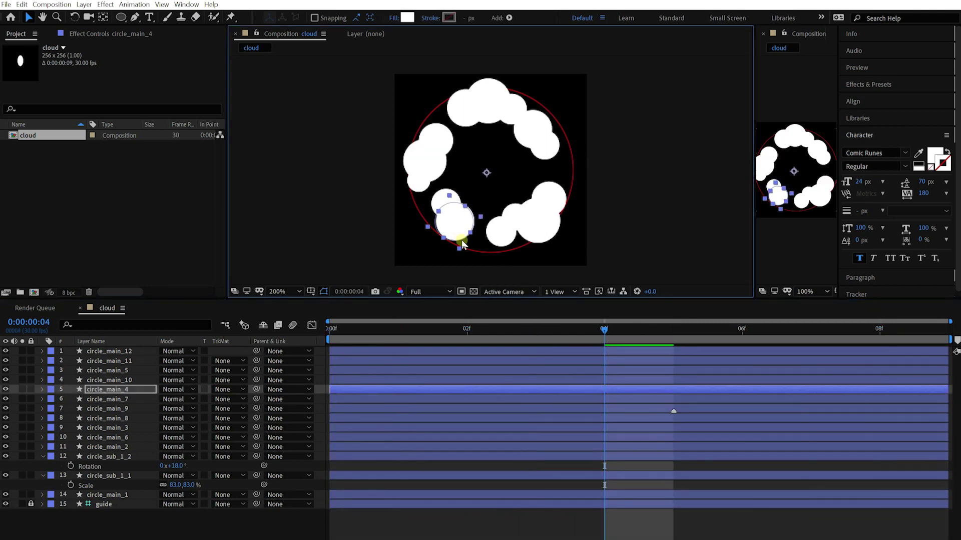
Step: Preview the animation with the guide layer hidden and shift circle_main_12 slightly to the right at frame 5
click(654, 161)
key(space)
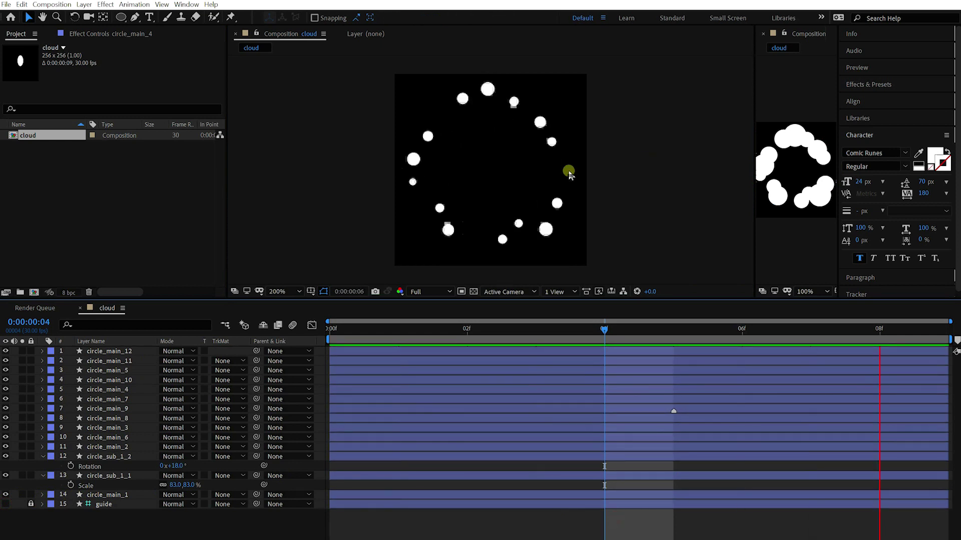
click(569, 174)
click(657, 338)
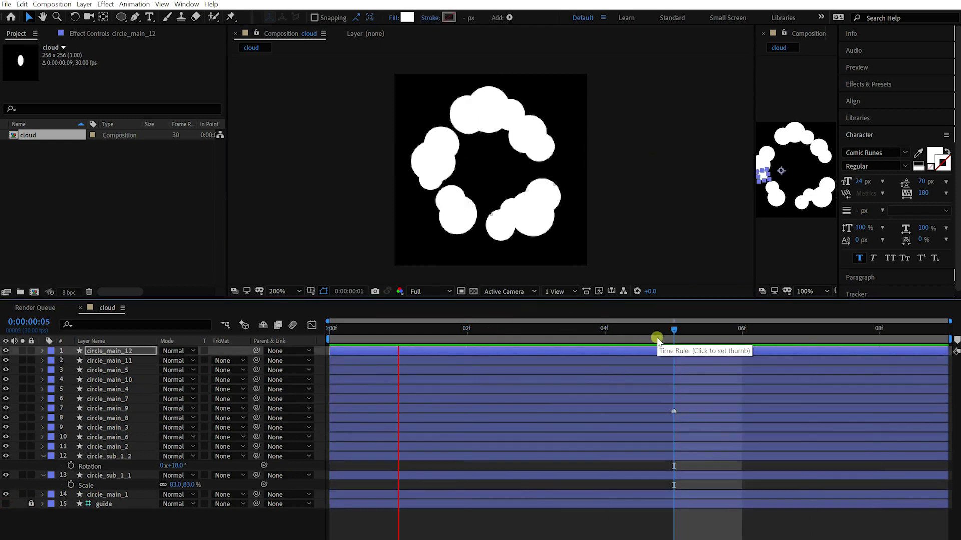
key(space)
click(657, 338)
Step: Collapse the open properties of circle_sub_1_1 and circle_sub_1_2
click(537, 131)
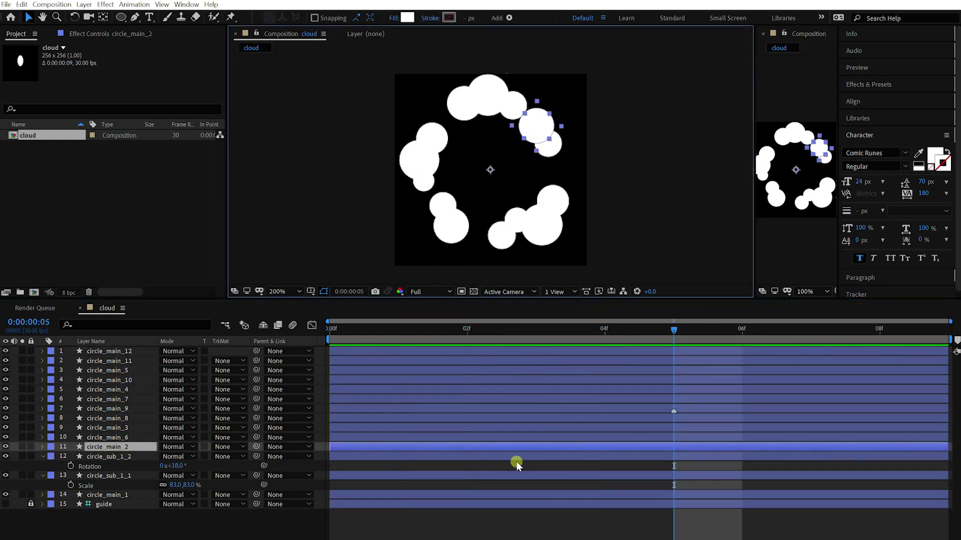
click(120, 456)
ctrl+click(120, 476)
key(u)
click(407, 504)
Step: Rename circle_main_6 to circle_sub_2_1 and circle_main_8 to circle_sub_3_1
click(556, 203)
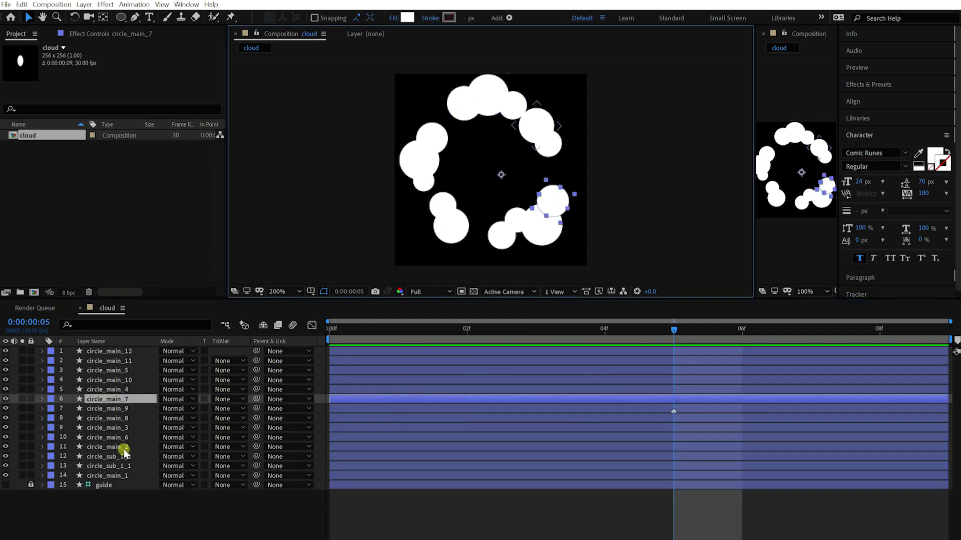
click(543, 120)
click(548, 143)
click(122, 457)
key(Return)
click(123, 438)
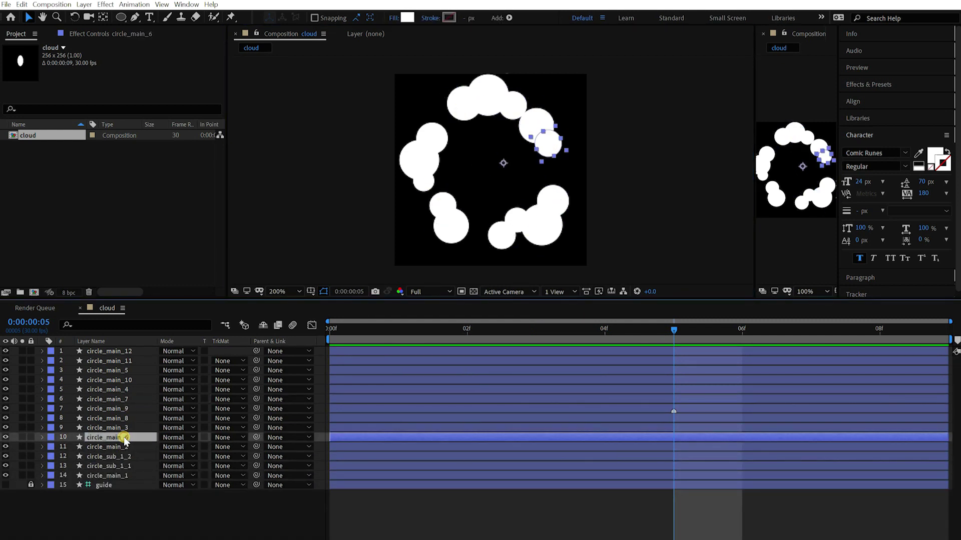
key(ctrl+Up)
key(ctrl+Up)
key(Return)
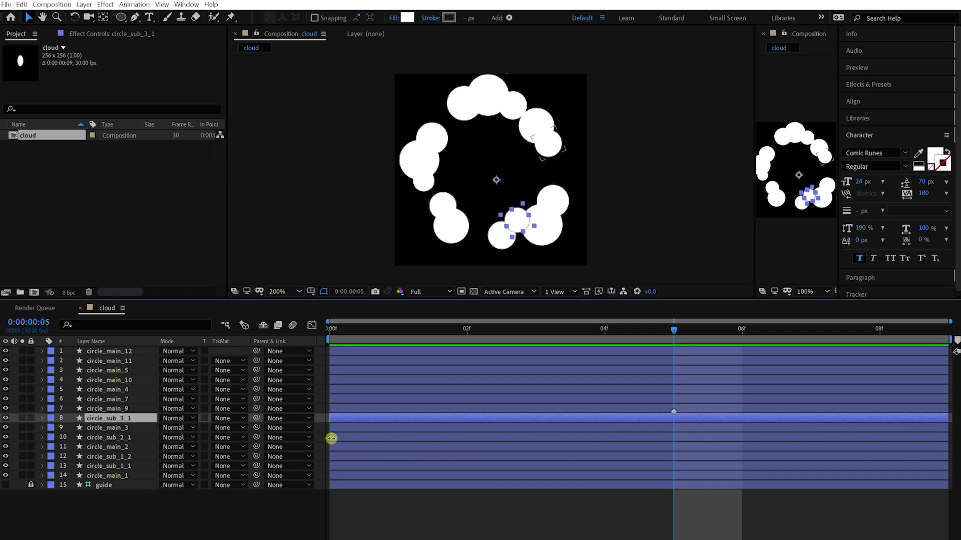
Step: Rename circle_main_9 to circle_sub_3_2 and circle_main_7 to circle_sub_3_3
key(Return)
key(ctrl+Up)
key(Return)
text(circle_sub_3_2)
key(Return)
key(ctrl+Up)
Step: Rename circle_main_10 to circle_sub_4_1
key(Return)
text(circle_sub_3_3)
key(Return)
key(ctrl+Up)
Step: Rename circle_main_11 to circle_sub_5_1 and circle_main_12 to circle_sub_5_2
key(ctrl+Up)
key(Return)
text(circle_sub_4_)
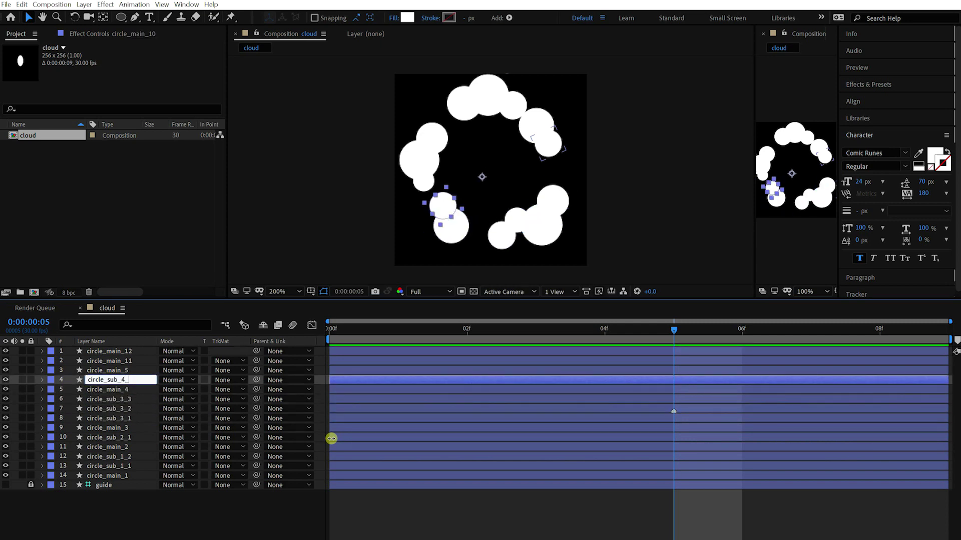
text(1)
key(Return)
key(ctrl+Up)
key(ctrl+Up)
key(Return)
text(circle_sub_5_1)
key(Return)
key(ctrl+Up)
key(Return)
key(ctrl+shift+a)
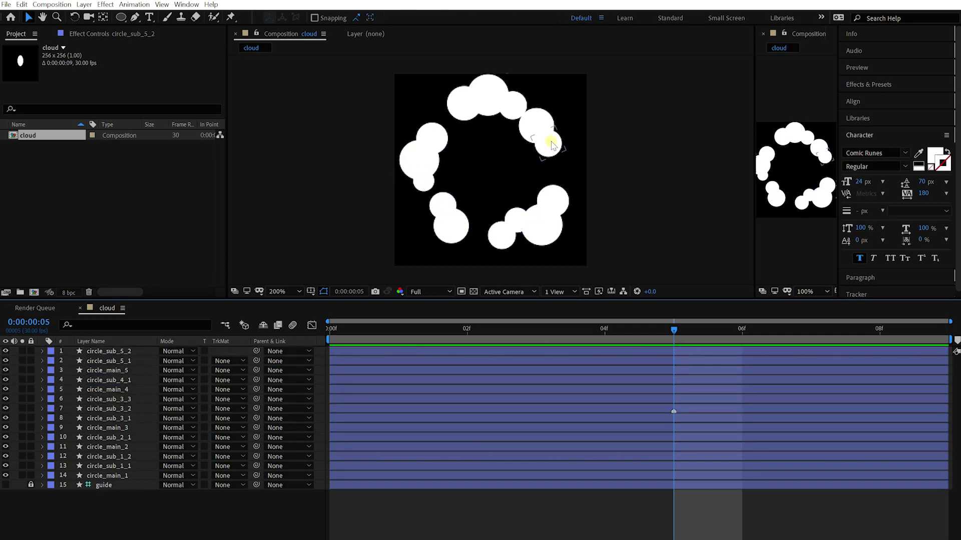
Step: Trim circle_main_2 and circle_sub_2_1 so both layers end at frame 6
click(550, 144)
shift+click(533, 116)
click(744, 332)
key(space)
key(Page_Up)
key(Page_Up)
key(alt+])
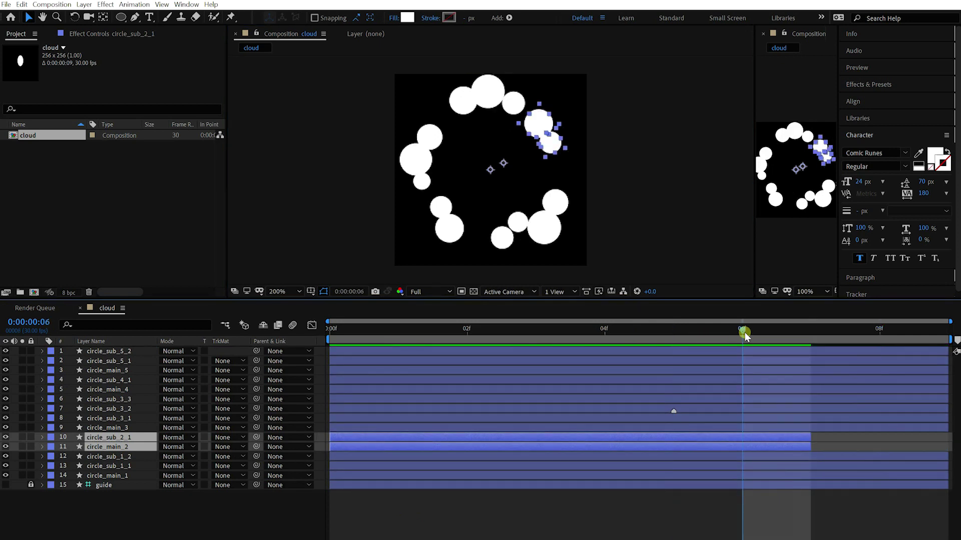
Step: Trim circle_sub_4_1 and circle_main_4 so both layers end at frame 6
click(436, 211)
shift+click(444, 226)
key(alt+])
click(687, 504)
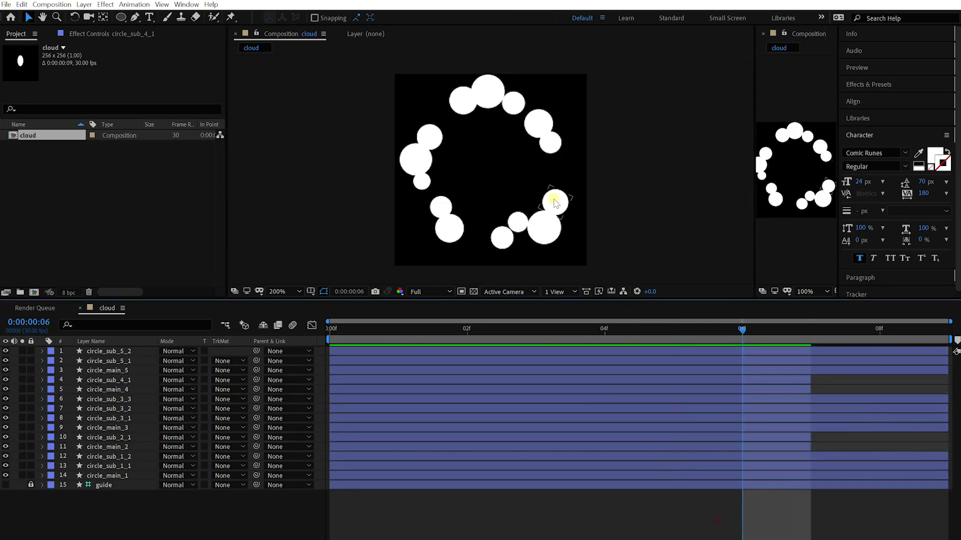
Step: Trim circle_main_5, circle_sub_5_1 and circle_sub_5_2 so all three layers end at frame 7
click(520, 224)
click(431, 140)
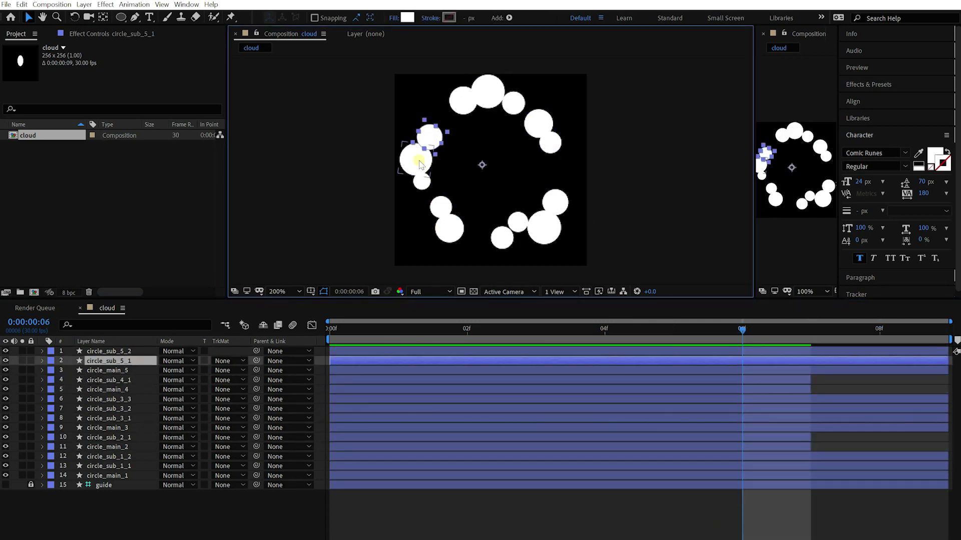
shift+click(419, 162)
shift+click(420, 181)
key(Page_Down)
key(Page_Down)
key(Page_Up)
key(alt+])
click(718, 506)
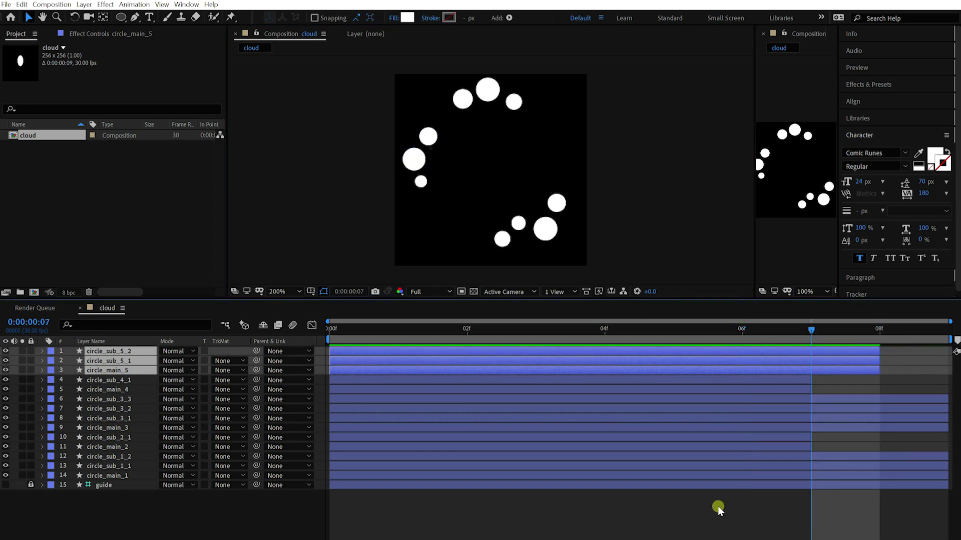
Step: Preview the animation with the trimmed layers and return to frame 5
key(space)
key(space)
key(Page_Up)
key(Page_Up)
Step: Shorten circle_sub_2_1 and circle_sub_4_1 so both layers end at frame 5
click(536, 129)
shift+click(553, 150)
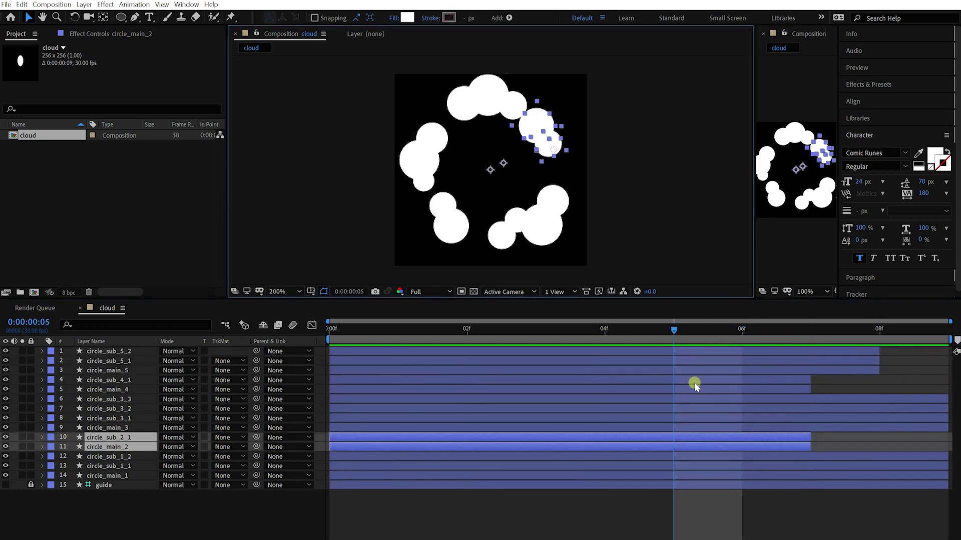
key(Page_Down)
click(584, 156)
click(553, 150)
key(Page_Down)
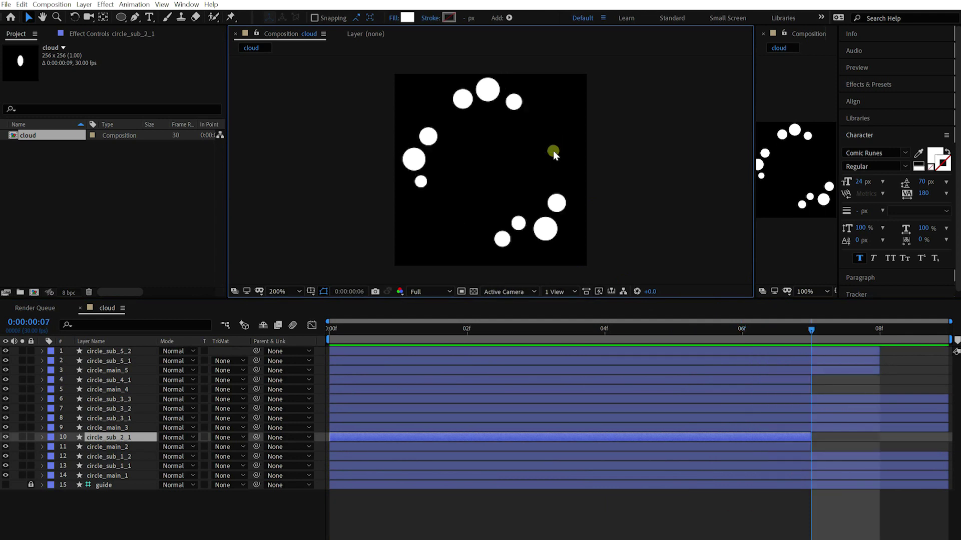
key(Page_Up)
key(alt+])
key(Page_Up)
click(449, 200)
Step: Shorten circle_sub_5_2 so the layer ends at frame 6
click(441, 134)
key(Page_Down)
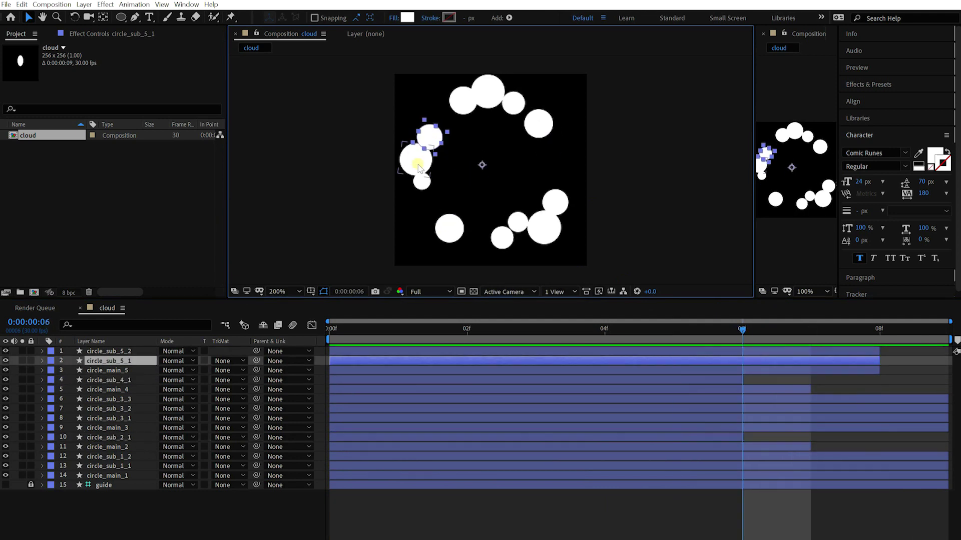
click(428, 188)
key(Page_Down)
key(alt+])
key(Page_Up)
Step: Trim circle_sub_3_1 so the layer ends at frame 6
click(518, 222)
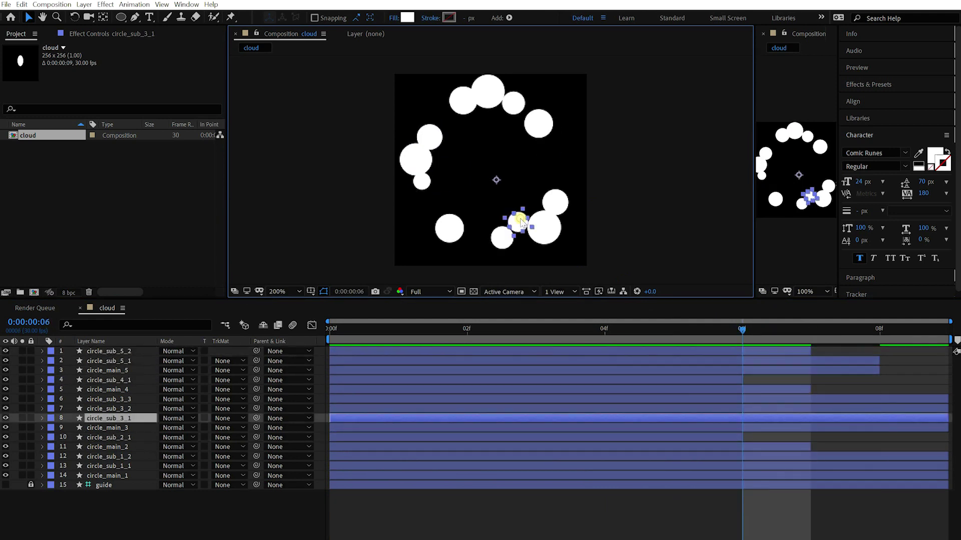
key(Page_Down)
key(alt+])
click(556, 201)
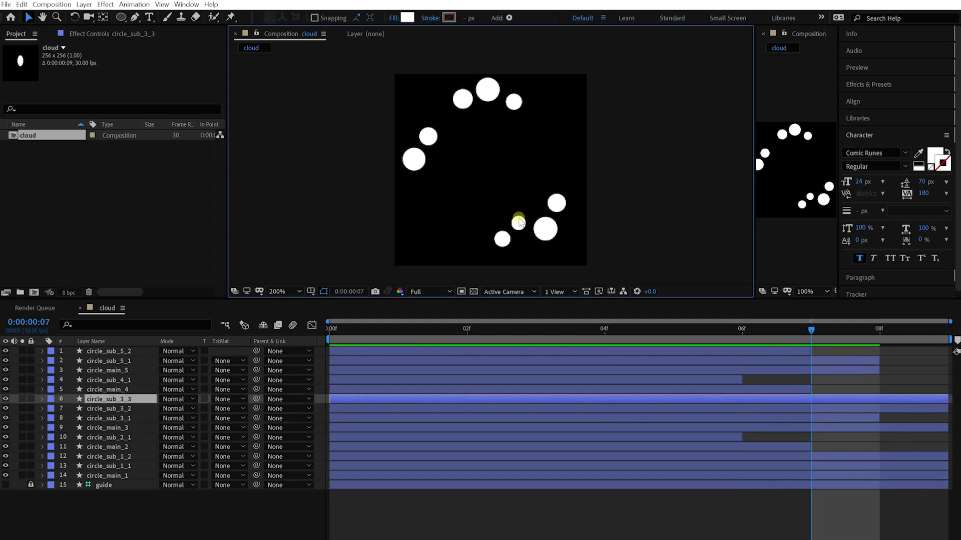
click(518, 222)
key(Page_Up)
Step: Trim circle_sub_3_2 so the layer ends at frame 7
click(498, 244)
key(Page_Down)
key(Page_Down)
key(alt+])
key(Page_Up)
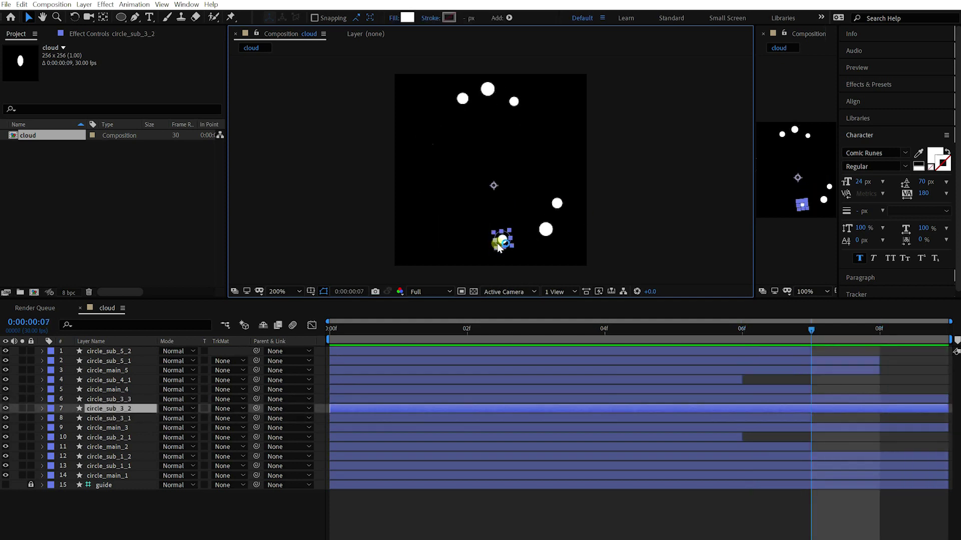
Step: Move circle_sub_5_2's final position and scale keyframes to frame 6 and its middle scale keyframe to frame 3
click(593, 515)
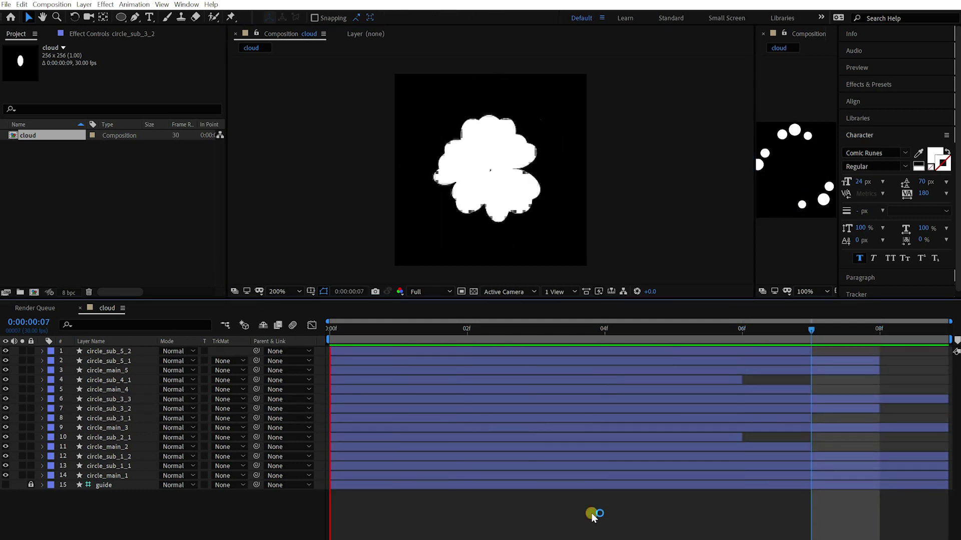
key(space)
key(Page_Up)
key(Page_Up)
click(748, 353)
key(u)
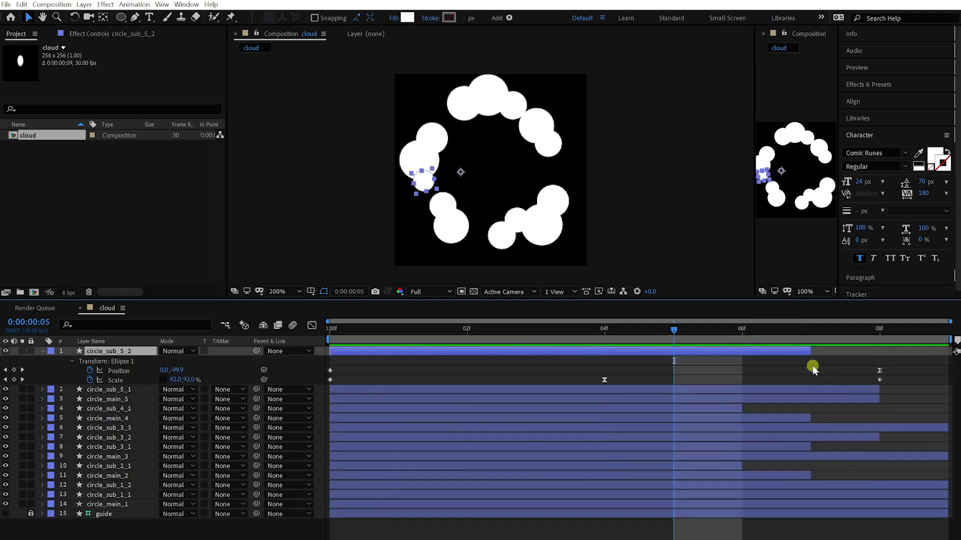
drag(847, 366, 784, 373)
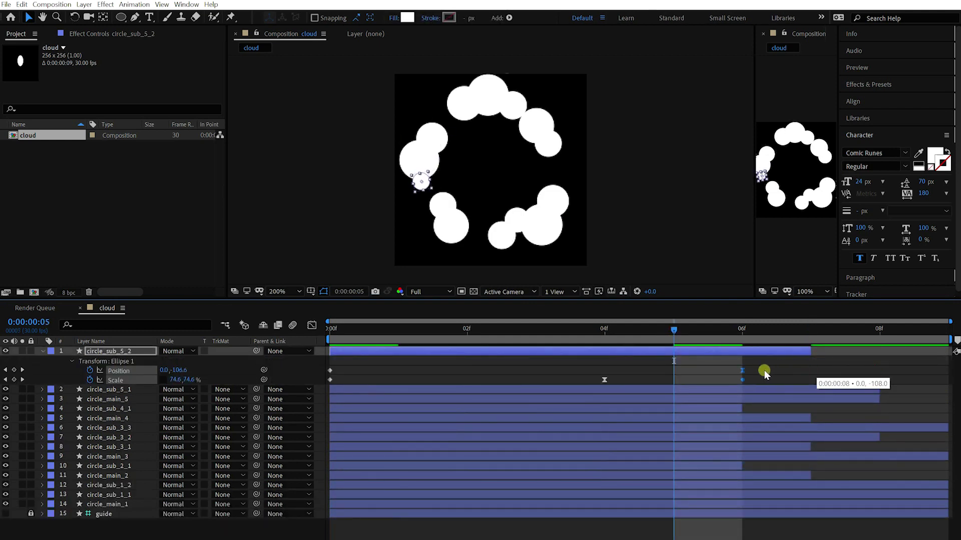
click(764, 401)
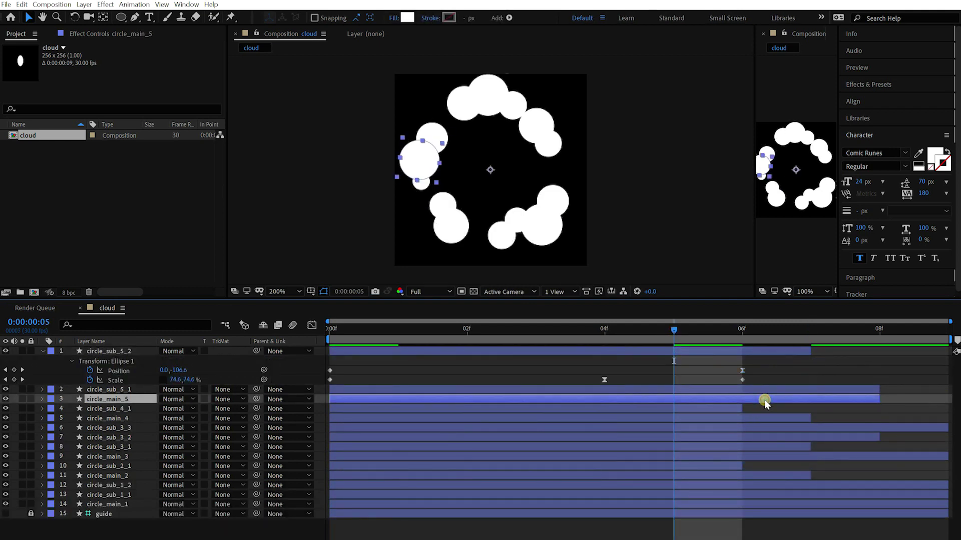
click(608, 381)
click(796, 399)
click(765, 353)
key(u)
Step: Move the final position and scale keyframes of circle_sub_5_1 and circle_main_5 to frame 7
click(801, 360)
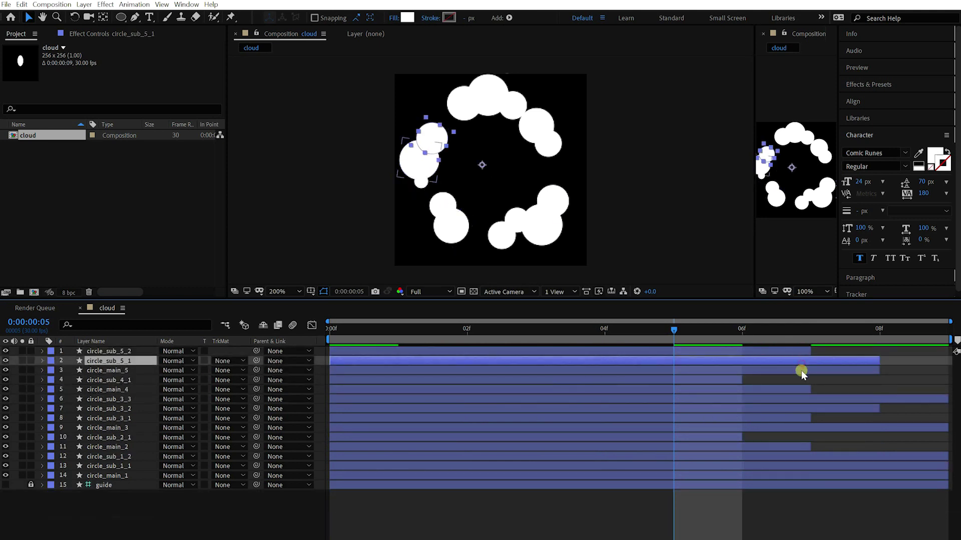
shift+click(801, 370)
key(u)
drag(904, 447, 845, 380)
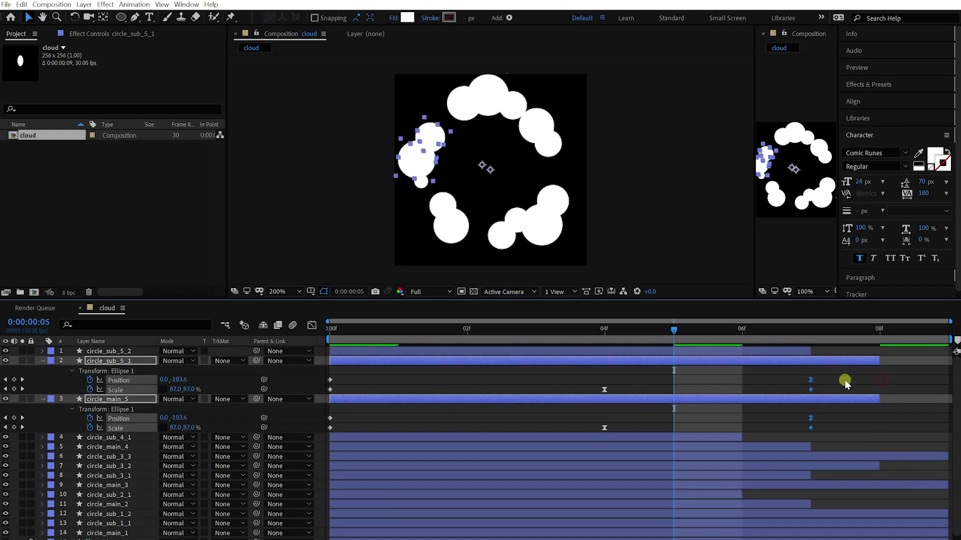
drag(570, 382, 623, 453)
key(u)
Step: Move circle_sub_4_1's final position and scale keyframes to frame 5 and its middle scale keyframe to frame 2
click(779, 390)
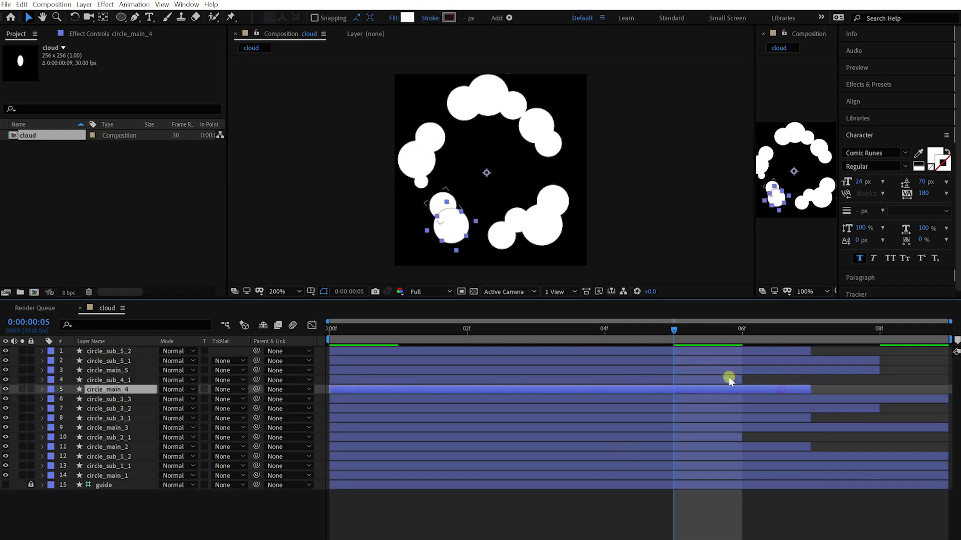
shift+click(728, 377)
key(u)
drag(886, 418, 877, 400)
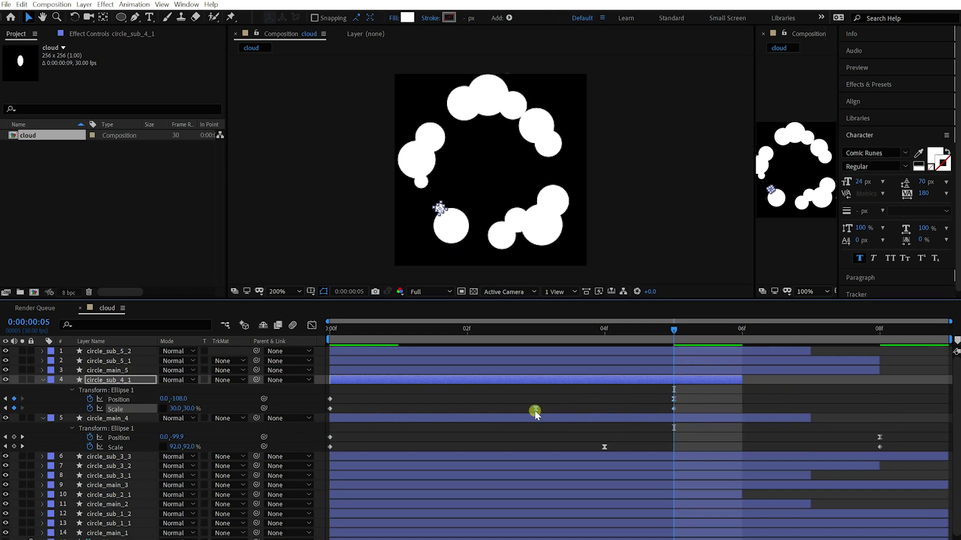
Step: Move circle_main_4's middle scale keyframe to frame 3 and its final position and scale keyframes to frame 6
drag(604, 449, 542, 449)
drag(941, 466, 870, 434)
drag(879, 445, 779, 444)
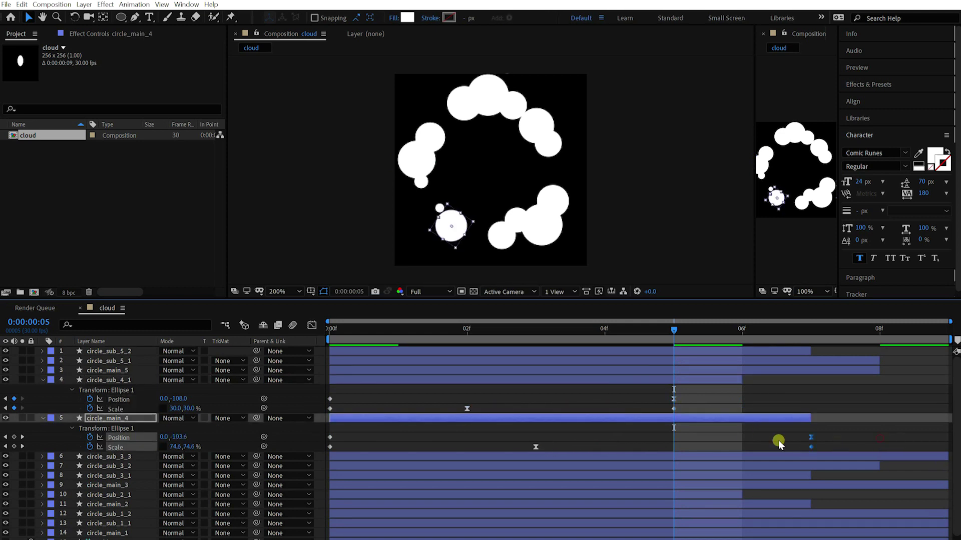
key(u)
Step: Move circle_sub_3_2's final position and scale keyframes to frame 7 and its middle scale keyframe to frame 3
drag(742, 334, 608, 336)
click(740, 438)
key(u)
drag(879, 458, 807, 459)
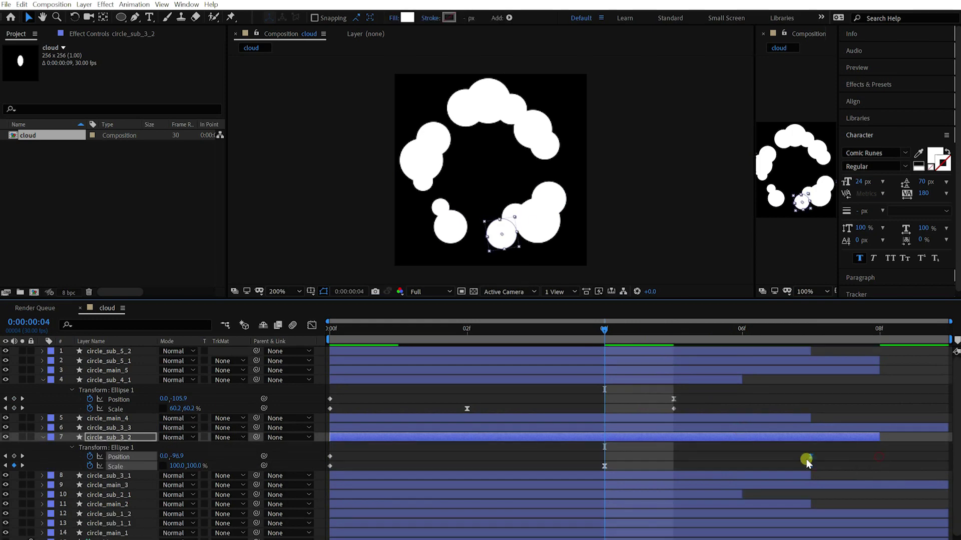
drag(604, 466, 543, 447)
key(u)
Step: Collapse circle_sub_4_1's properties and move circle_sub_3_1's final position and scale keyframes to frame 6
click(621, 378)
key(u)
click(782, 418)
Step: Move circle_sub_2_1's final position and scale keyframes to frame 5 and its middle scale keyframe to frame 2
key(u)
key(u)
click(726, 438)
key(u)
drag(801, 474, 674, 459)
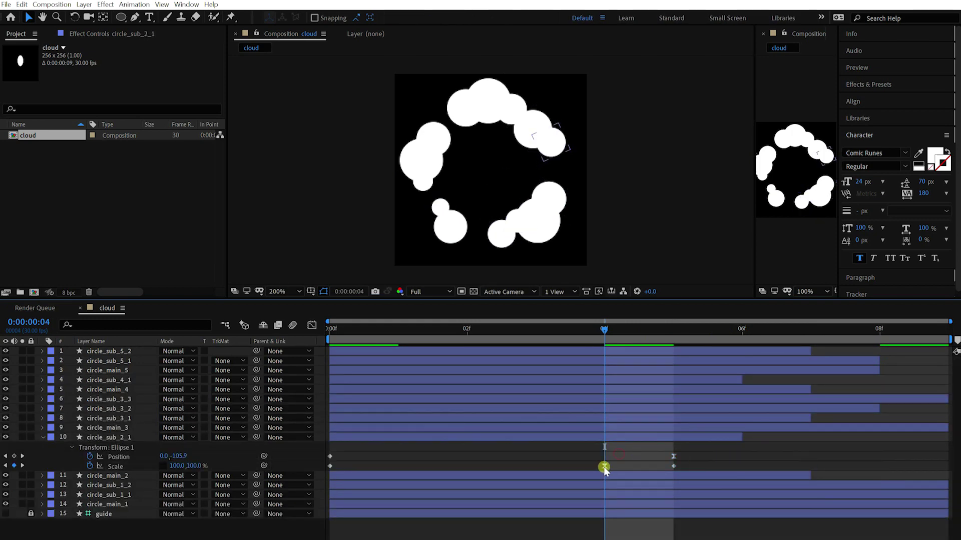
drag(605, 466, 502, 465)
key(u)
Step: Move circle_main_2's final position and scale keyframes to frame 6 and its middle scale keyframe to frame 3
click(741, 446)
key(u)
drag(869, 459, 888, 480)
drag(879, 467, 762, 469)
drag(604, 475, 561, 476)
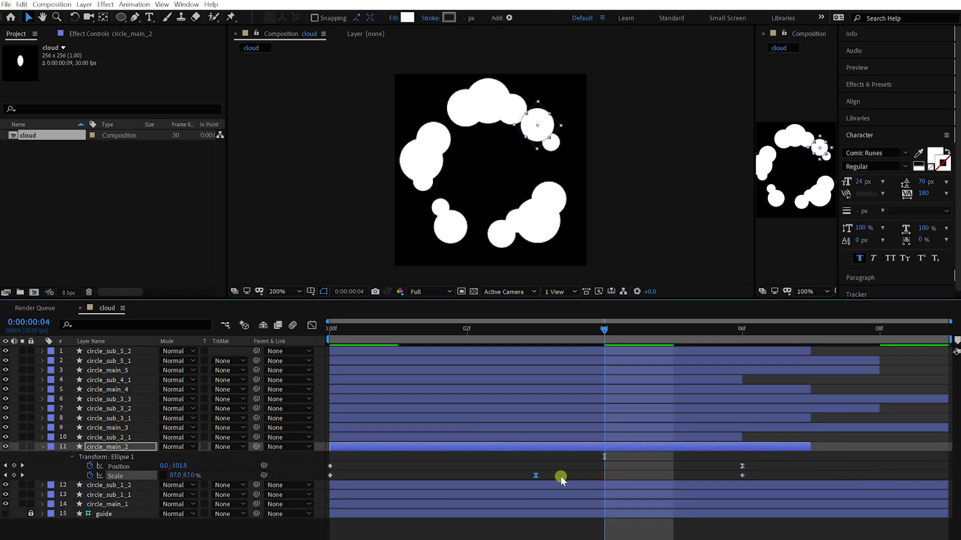
key(u)
Step: Trim circle_sub_1_2 to end at frame 7 and move its final position and scale keyframes to frame 7
click(730, 465)
click(751, 457)
key(u)
drag(947, 456, 874, 491)
drag(879, 476, 805, 479)
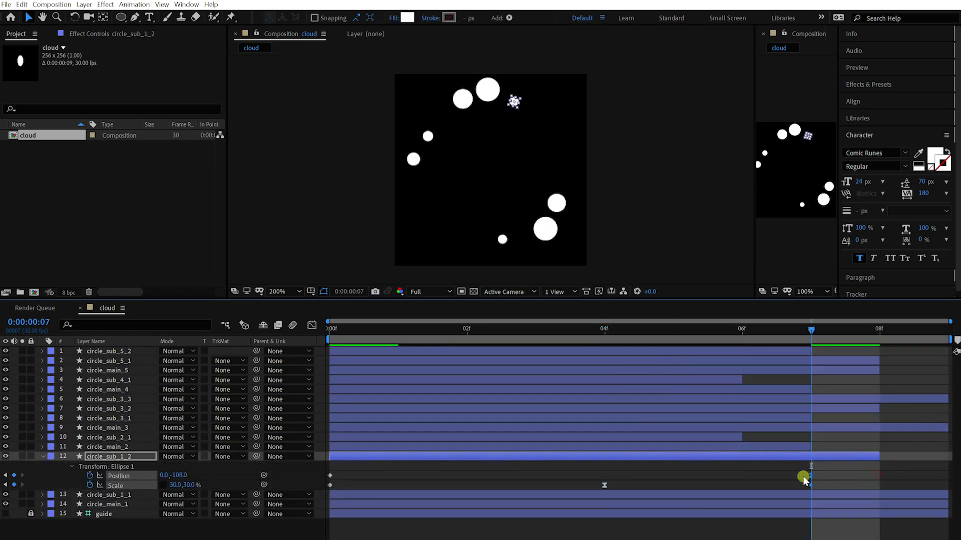
key(u)
Step: Preview the retimed cloud burst at 100% magnification
click(830, 476)
click(820, 510)
key(space)
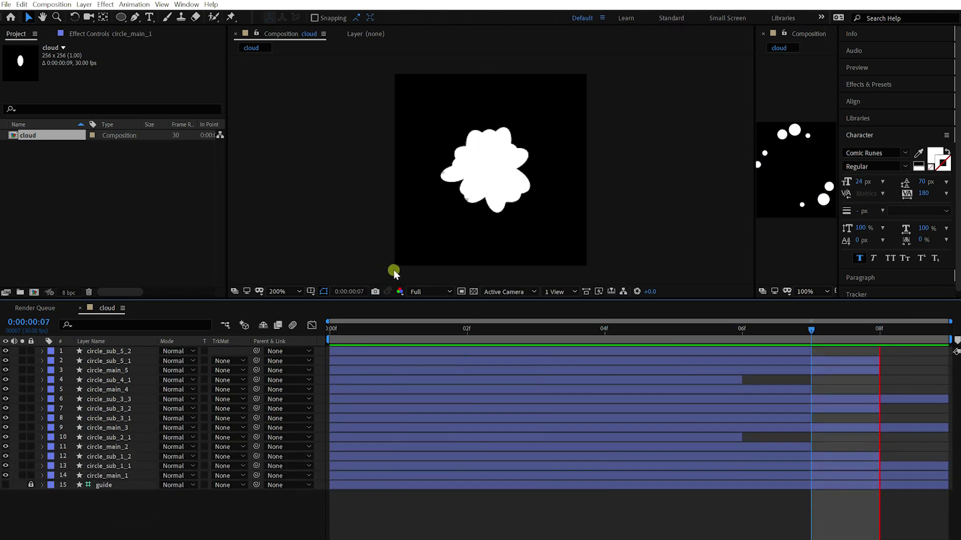
key(comma)
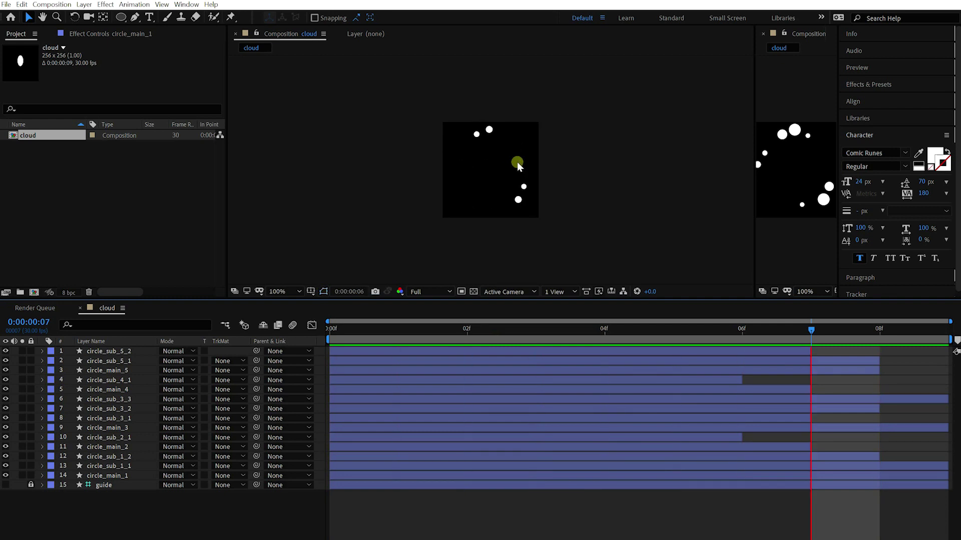
Step: Shorten circle_sub_5_2 to end at frame 5 and move its final position and scale keyframes to frame 5
drag(706, 331, 701, 331)
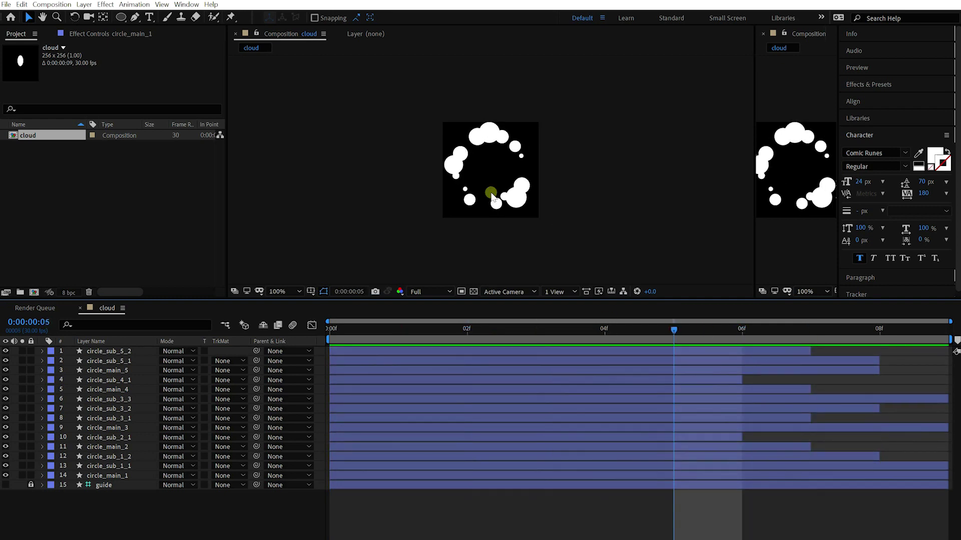
click(456, 176)
key(alt+bracketright)
key(u)
Step: Shorten circle_sub_4_1 to end at frame 4 and move its final position and scale keyframes to frame 4
click(719, 408)
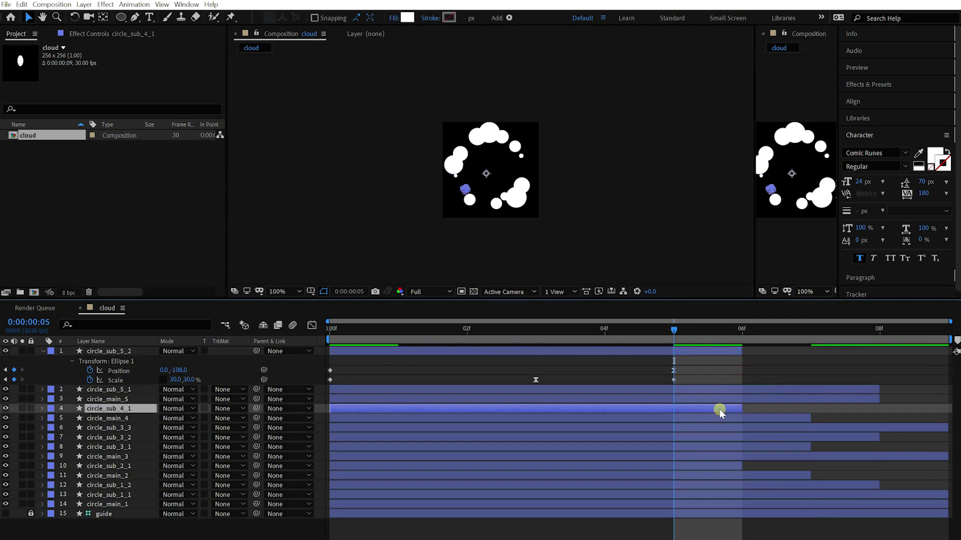
key(Page_Up)
key(alt+bracketright)
key(u)
drag(625, 421, 674, 443)
drag(673, 429, 605, 429)
key(u)
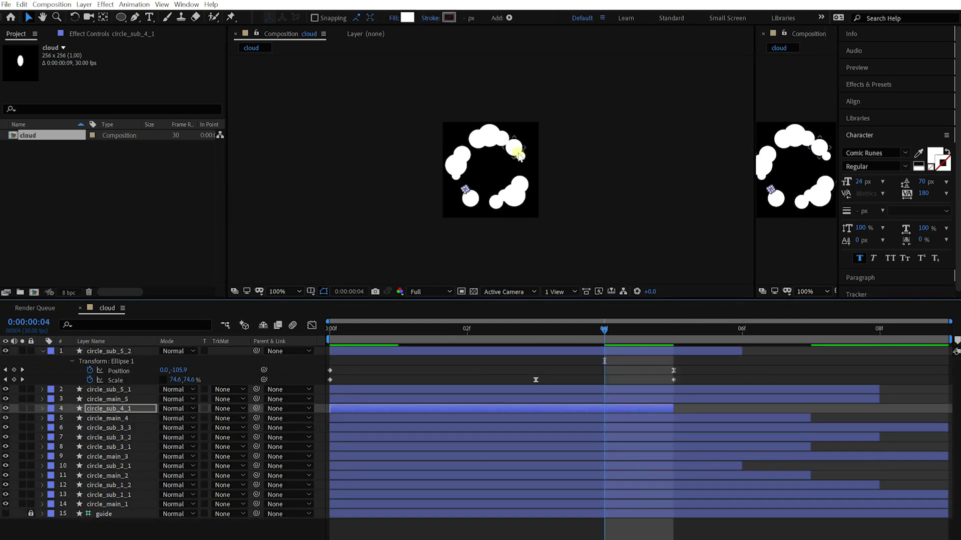
Step: Move circle_sub_2_1's final keyframes to frame 4, with the layer also ending at frame 4, and collapse the open properties
click(520, 154)
key(u)
drag(668, 485, 614, 485)
key(alt+bracketright)
key(u)
click(674, 352)
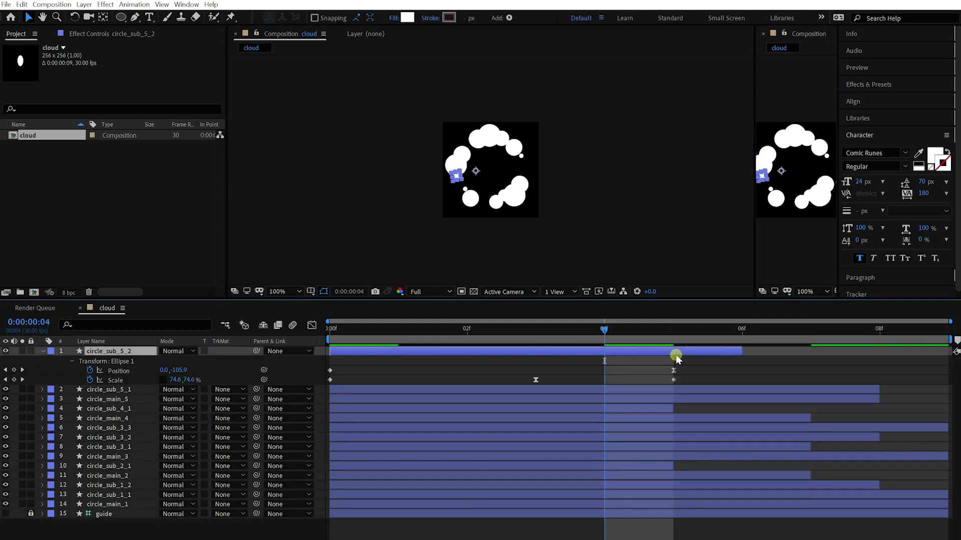
key(u)
Step: Move circle_sub_2_1's middle scale keyframe to frame 1 and collapse its properties
click(692, 516)
key(Page_Up)
key(Page_Up)
key(Page_Down)
click(521, 157)
key(u)
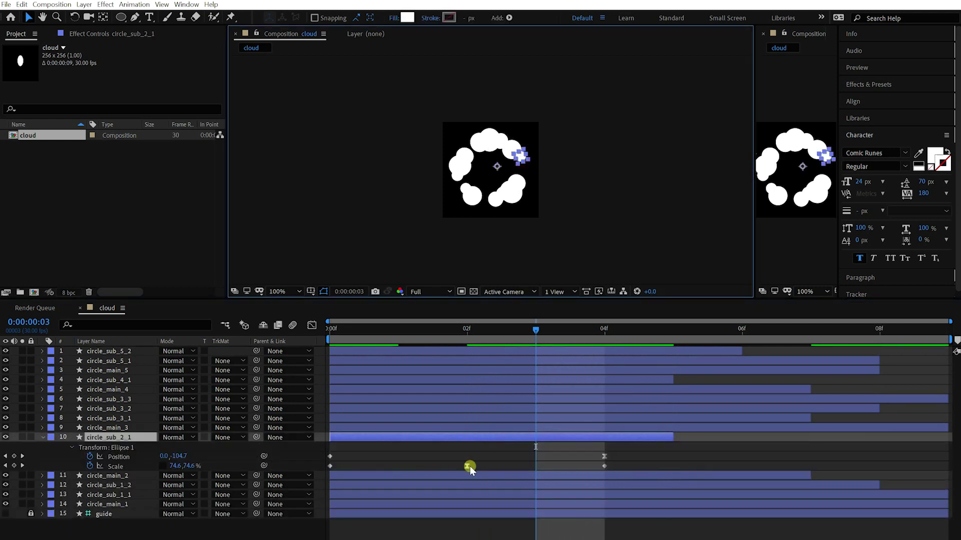
drag(468, 466, 398, 467)
click(458, 177)
click(566, 436)
key(u)
Step: End circle_sub_1_1 and its final position and scale keyframes at frame 7 and preview the burst
click(849, 466)
key(u)
drag(948, 466, 881, 467)
drag(890, 482, 870, 500)
key(u)
click(847, 440)
key(space)
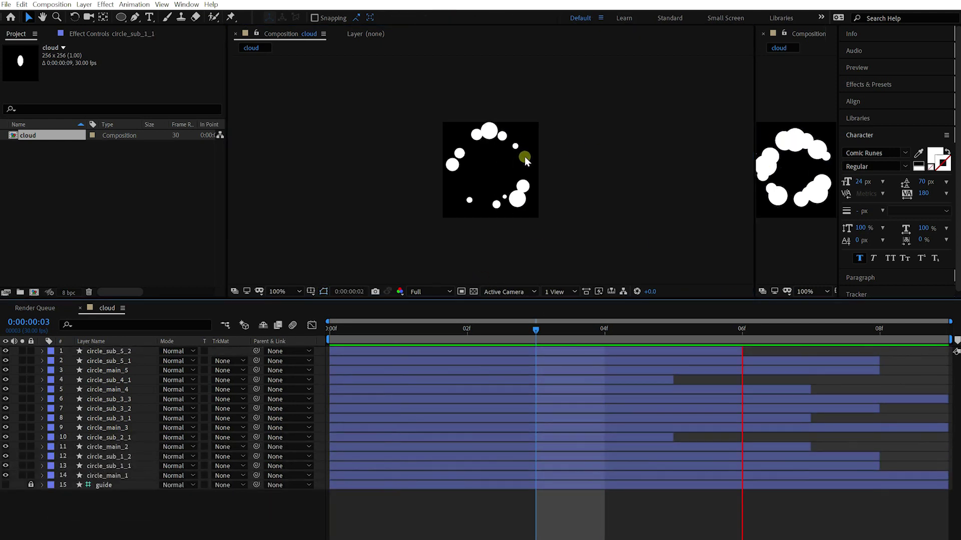
Step: Shorten circle_sub_1_2 to end at frame 6 and preview the burst
drag(711, 331, 821, 332)
key(Page_Up)
key(Page_Down)
click(502, 136)
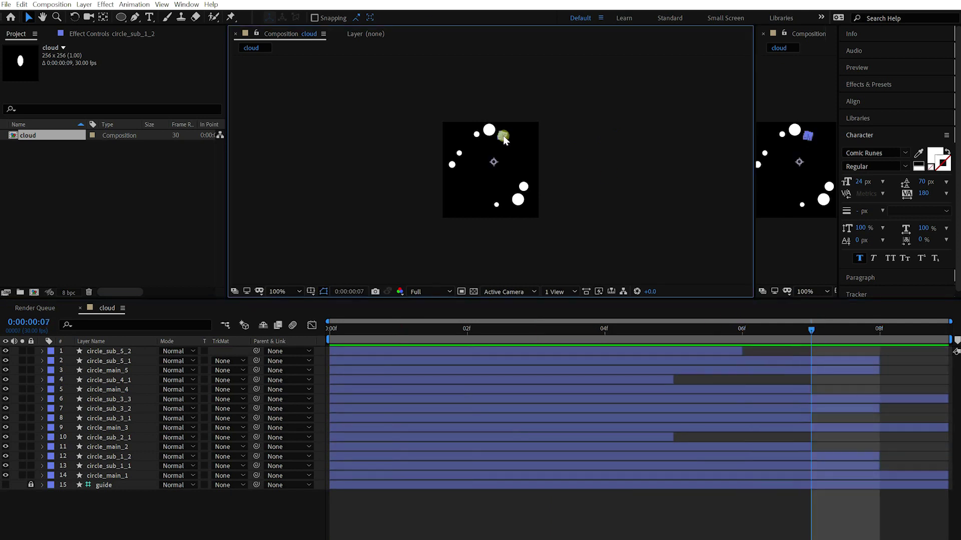
drag(879, 456, 810, 457)
key(Page_Up)
click(708, 519)
key(space)
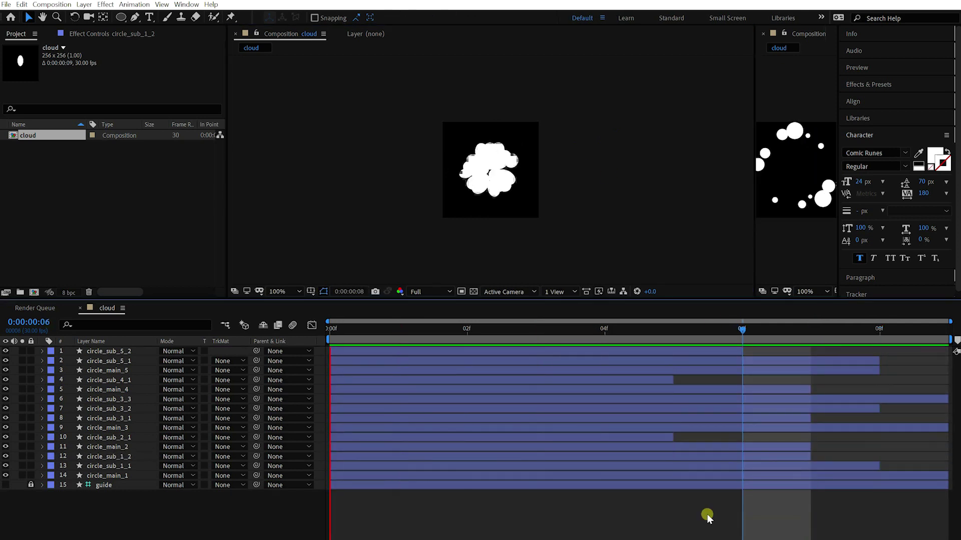
key(comma)
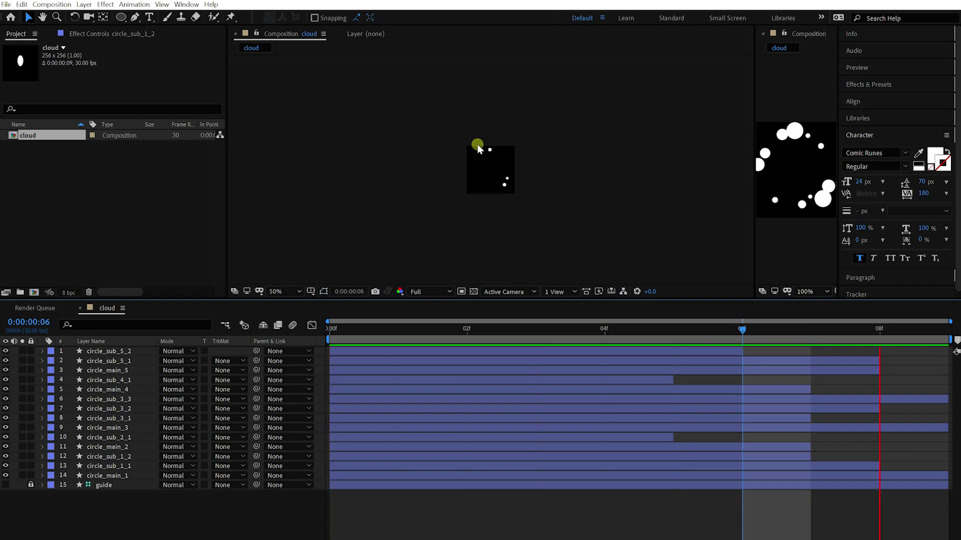
Step: Delete the circle_sub_5_2 layer and add a new adjustment layer above the remaining circle layers
scroll(501, 147, up, 1)
drag(671, 332, 296, 333)
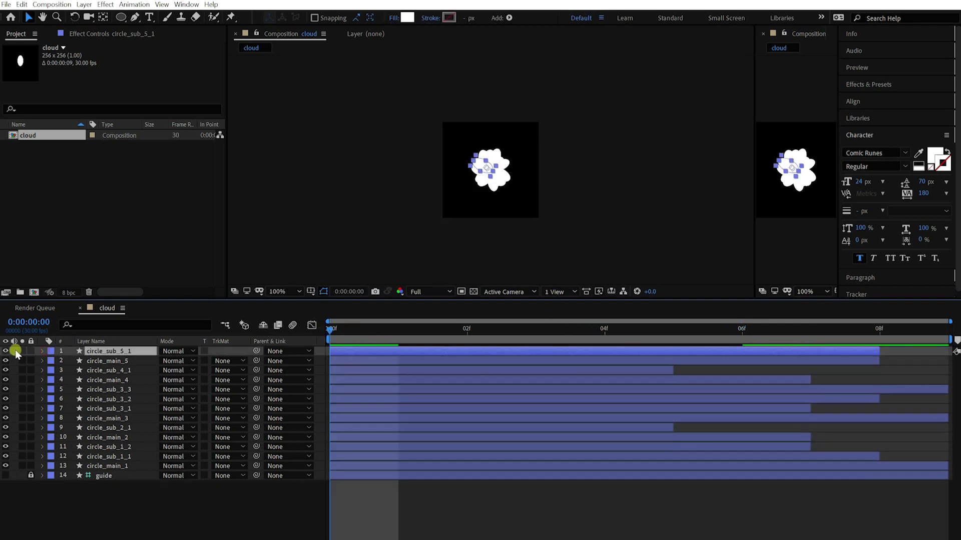
right_click(13, 350)
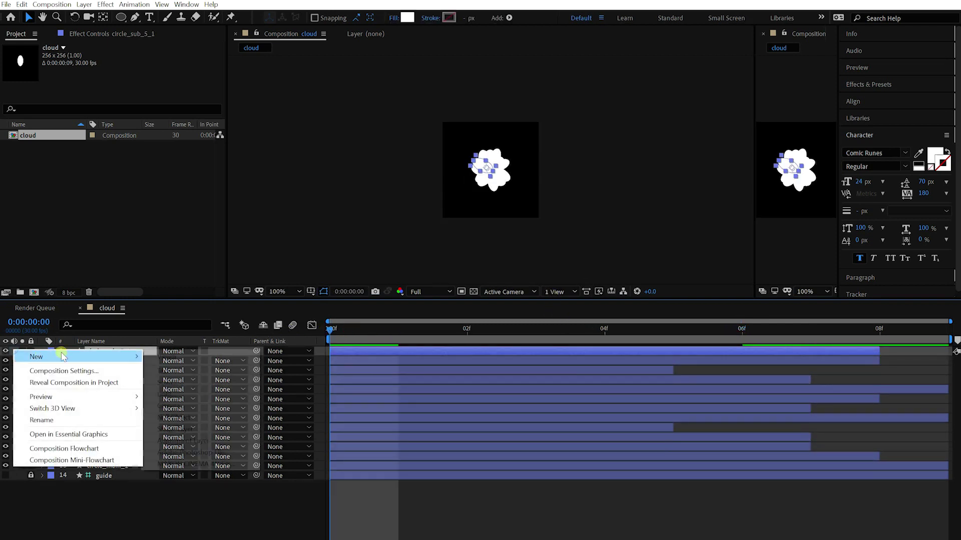
click(61, 354)
click(210, 441)
key(period)
Step: Apply a Gaussian Blur effect to the adjustment layer with Blurriness set to 12
click(106, 5)
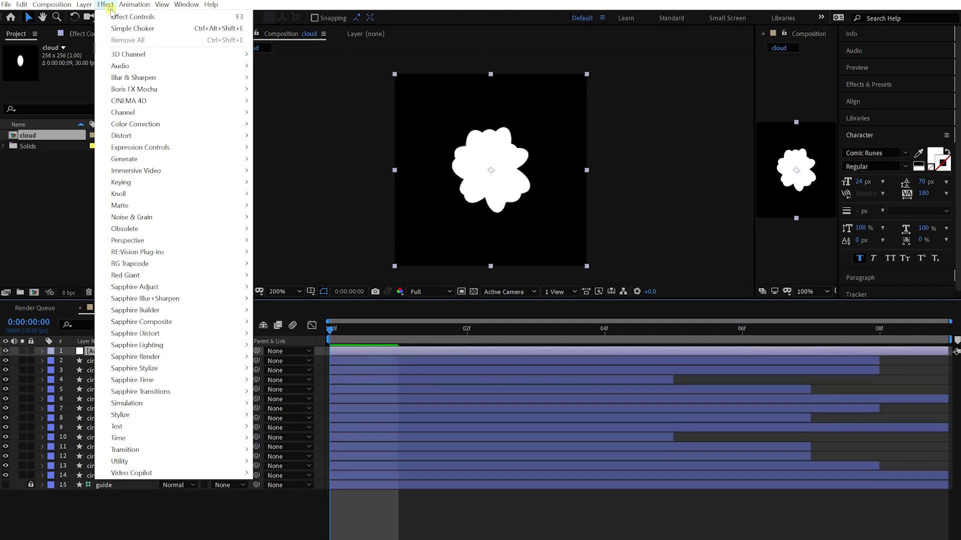
mouse_move(155, 78)
click(293, 207)
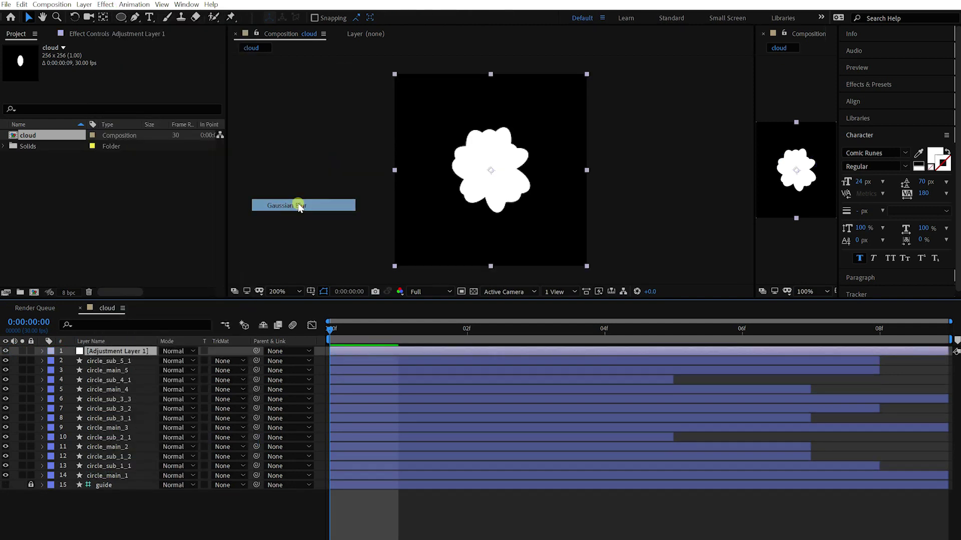
drag(154, 68, 233, 69)
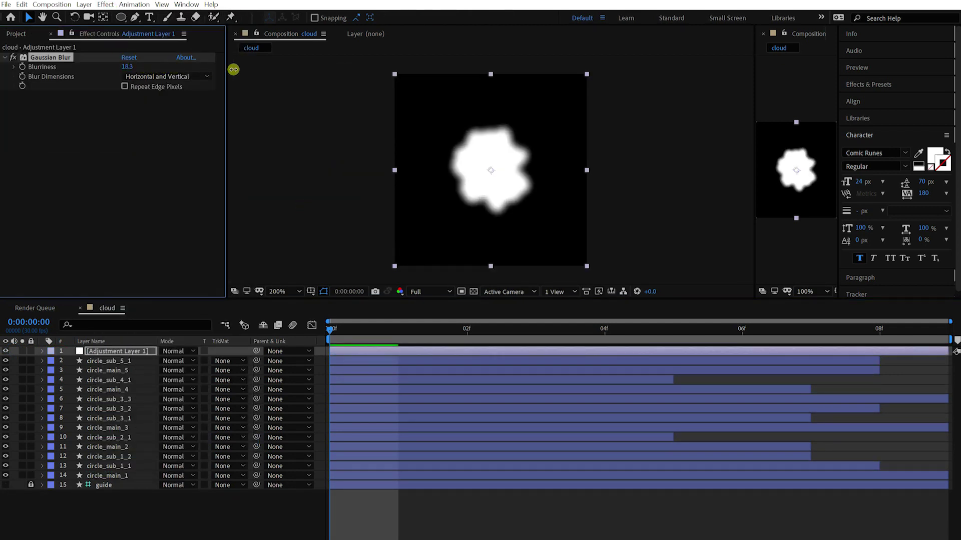
drag(133, 67, 129, 66)
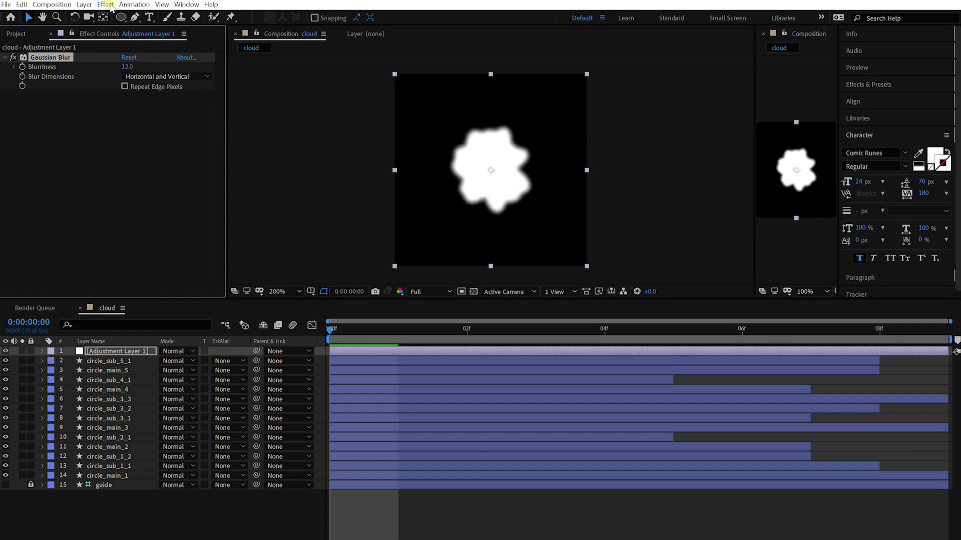
Step: Add a Simple Choker effect to the adjustment layer with Choke Matte at -16 and preview the merged shapes
click(111, 6)
mouse_move(123, 208)
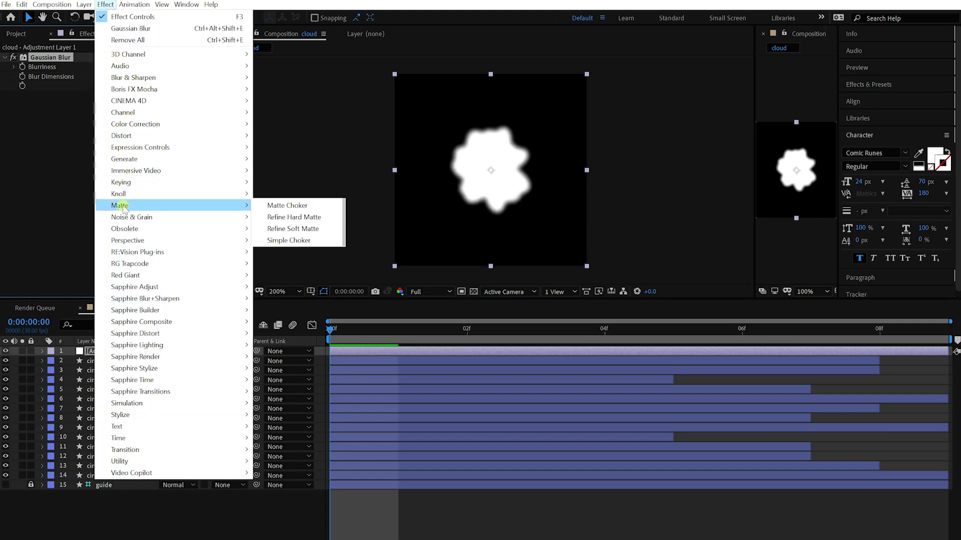
click(270, 241)
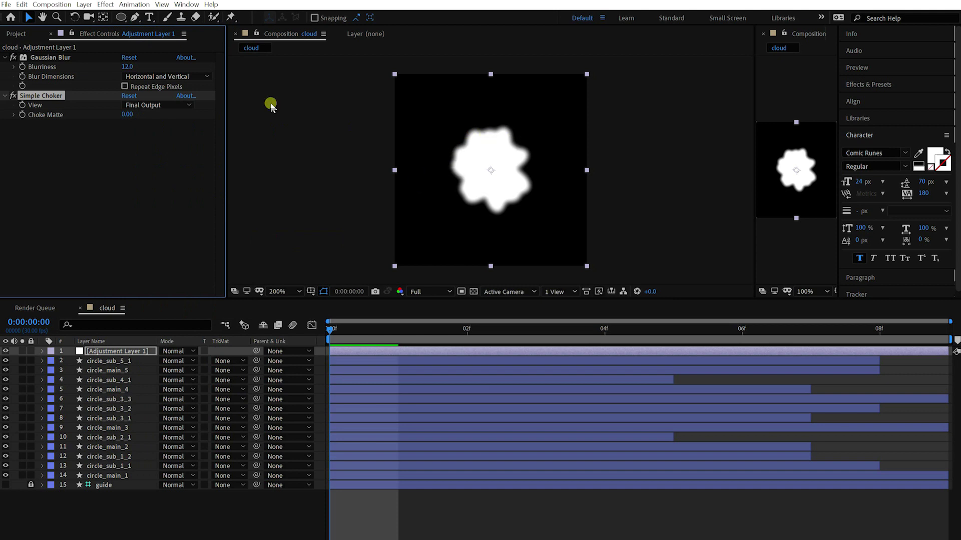
drag(126, 115, 115, 116)
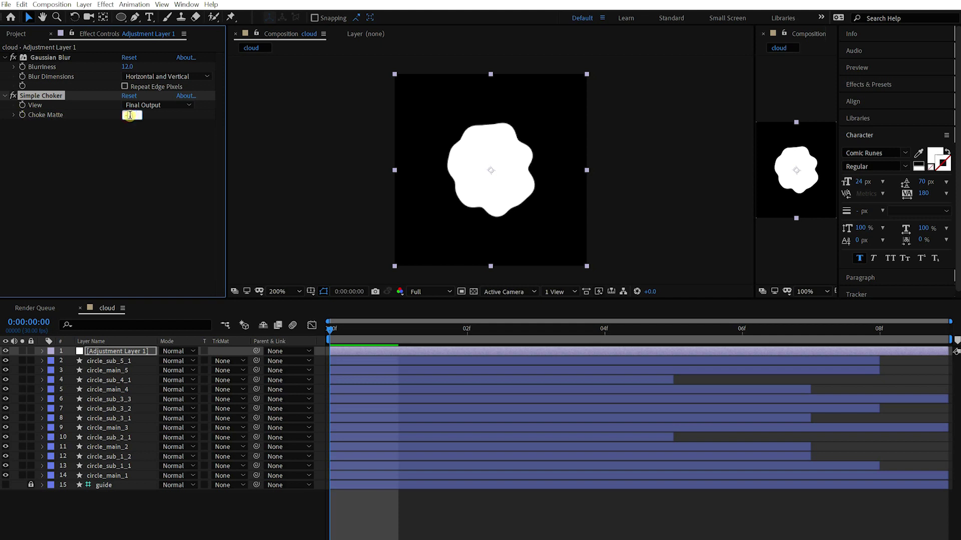
click(148, 123)
key(space)
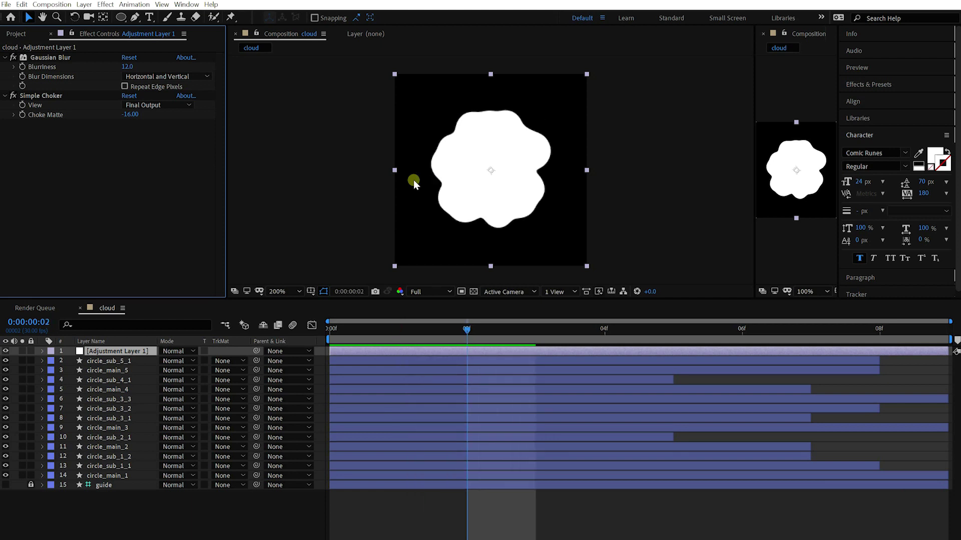
Step: Compare the cloud with Simple Choker off and on, and preview the animation from the first frame
click(23, 95)
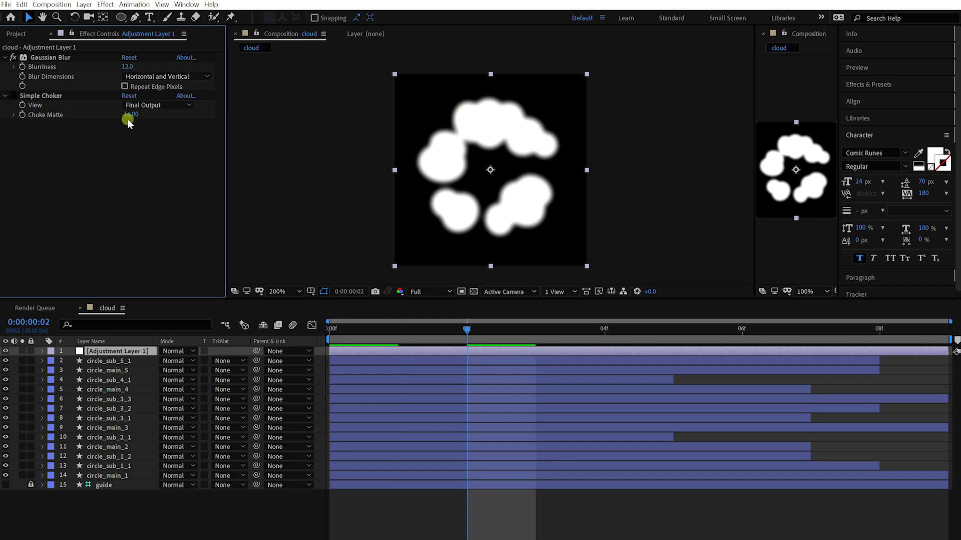
click(19, 96)
drag(426, 331, 329, 330)
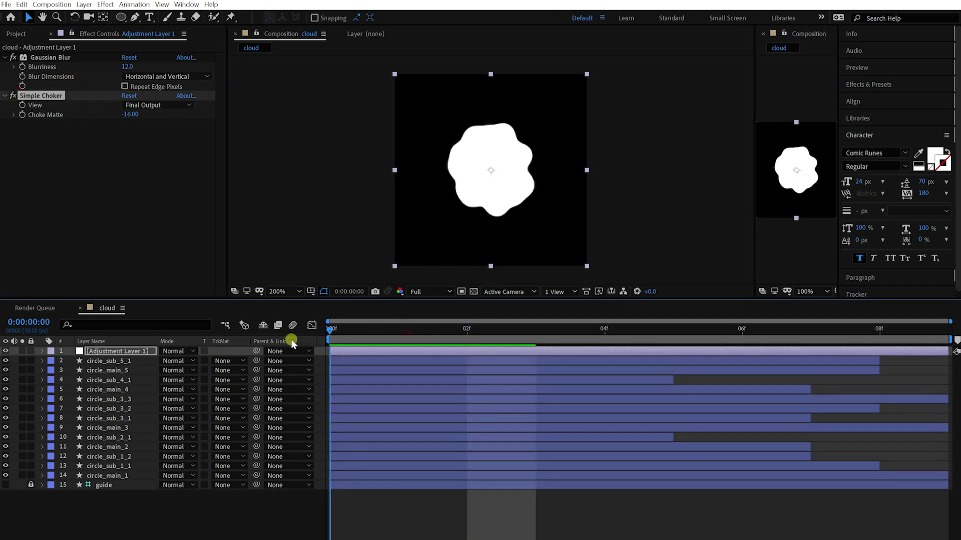
key(space)
key(space)
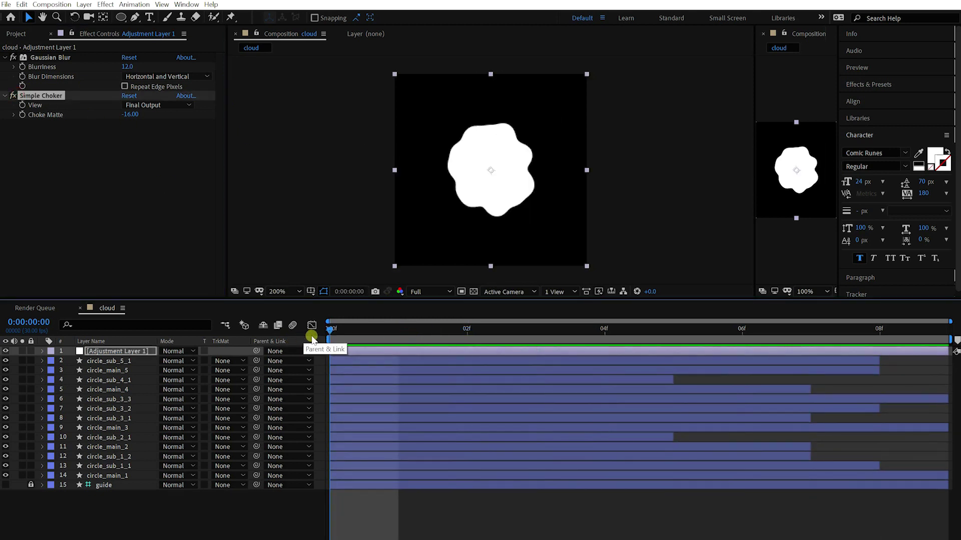
Step: Try a Choke Matte of -8 with Gaussian Blur Blurriness values of 6 and 4
click(127, 114)
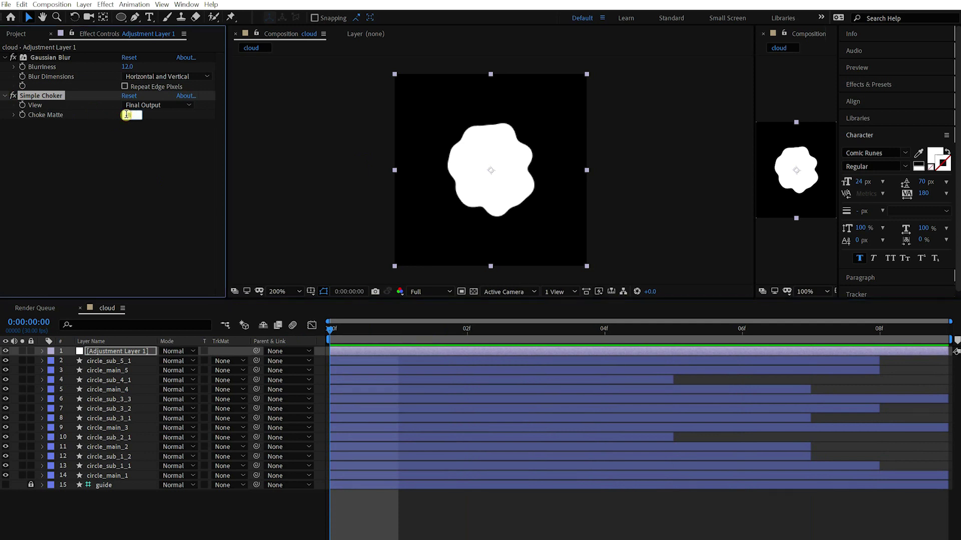
text(-8)
key(Return)
text(6)
key(Return)
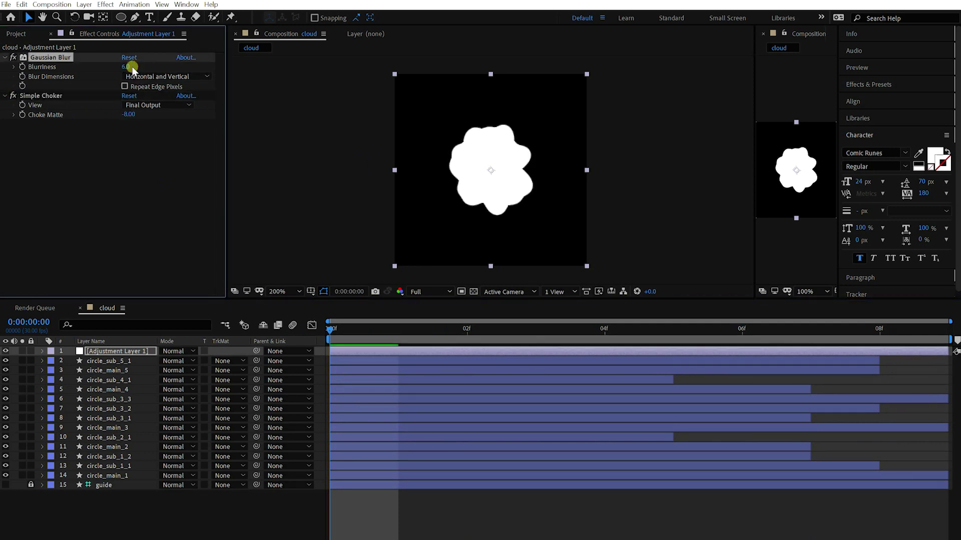
text(4)
key(Return)
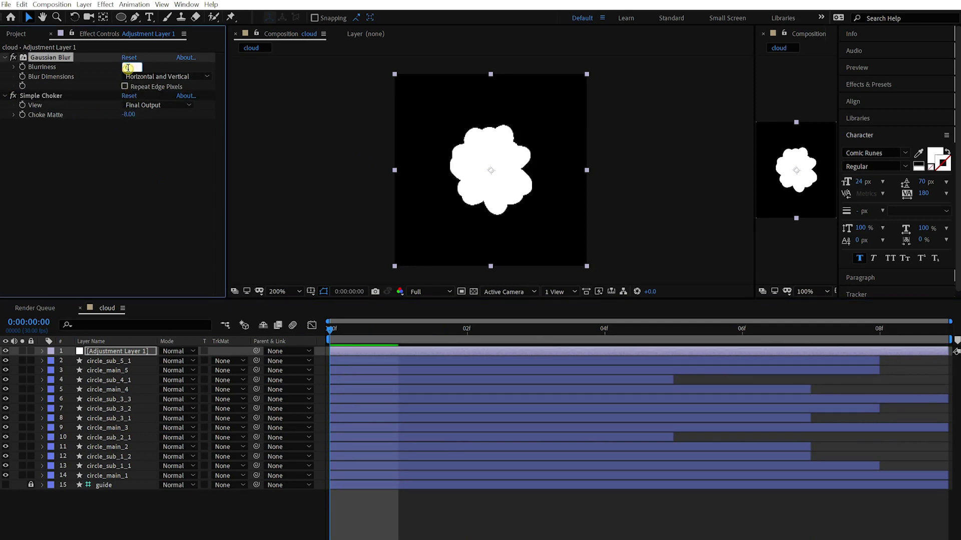
Step: Set Choke Matte to -6 and Blurriness to 5, and preview the result
key(Return)
text(-6)
key(Return)
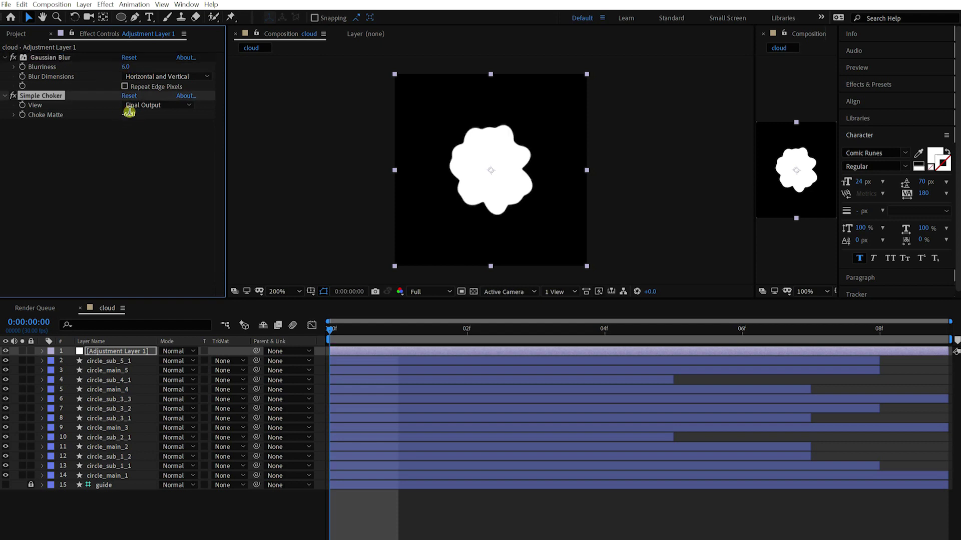
key(Return)
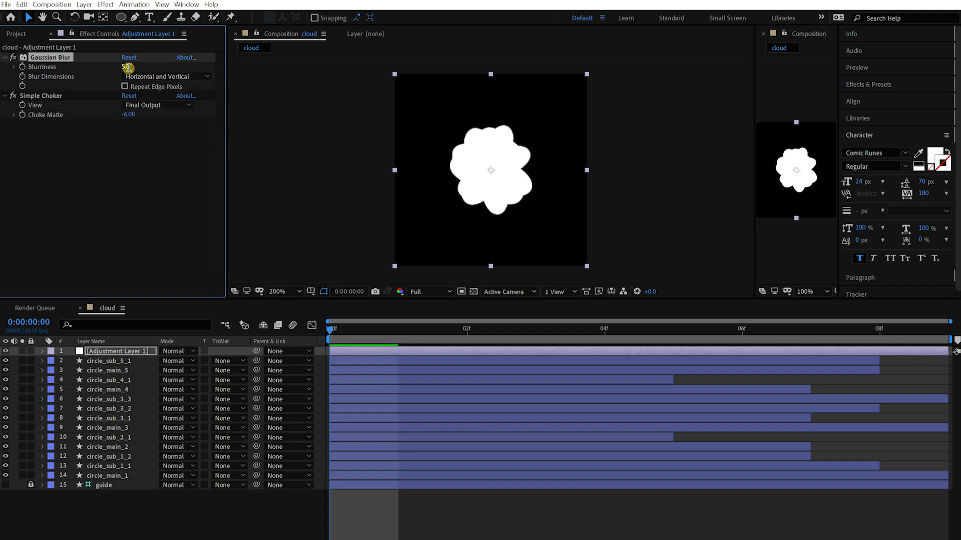
key(space)
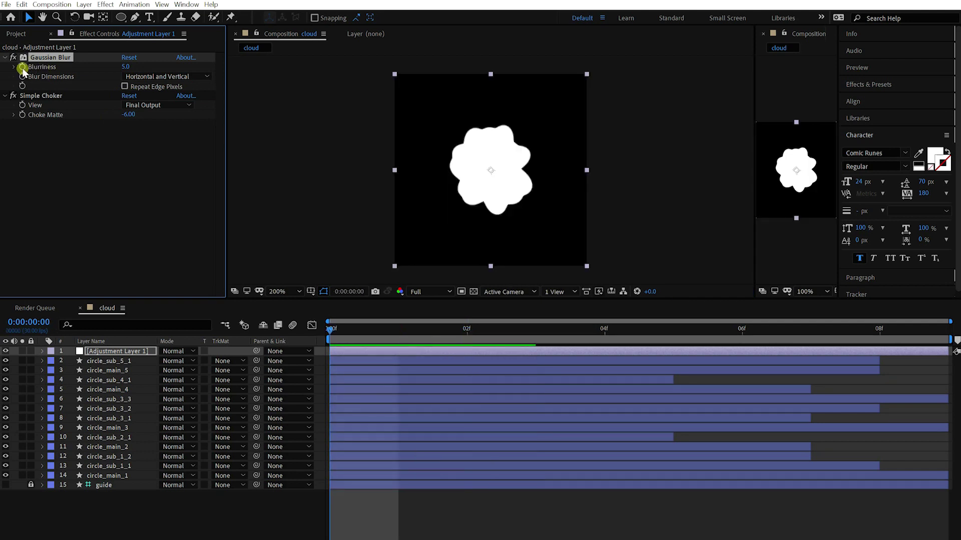
Step: Start keyframing Blurriness and Choke Matte at frame 0 and reveal the adjustment layer's keyframes
click(22, 115)
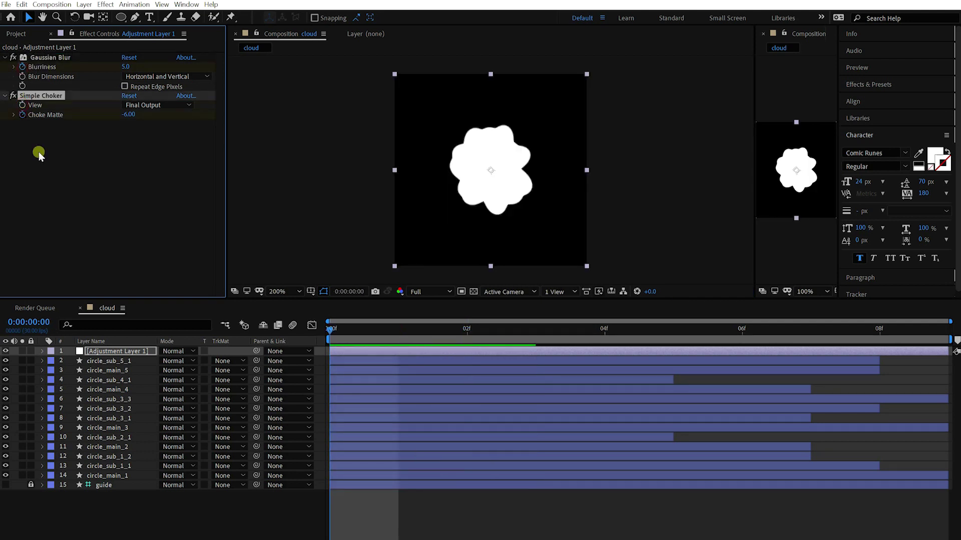
click(348, 350)
key(u)
Step: Keyframe Blurriness at 12 and Choke Matte at -10 on frame 2 and preview the animation
key(Page_Down)
key(Page_Down)
click(215, 381)
click(166, 371)
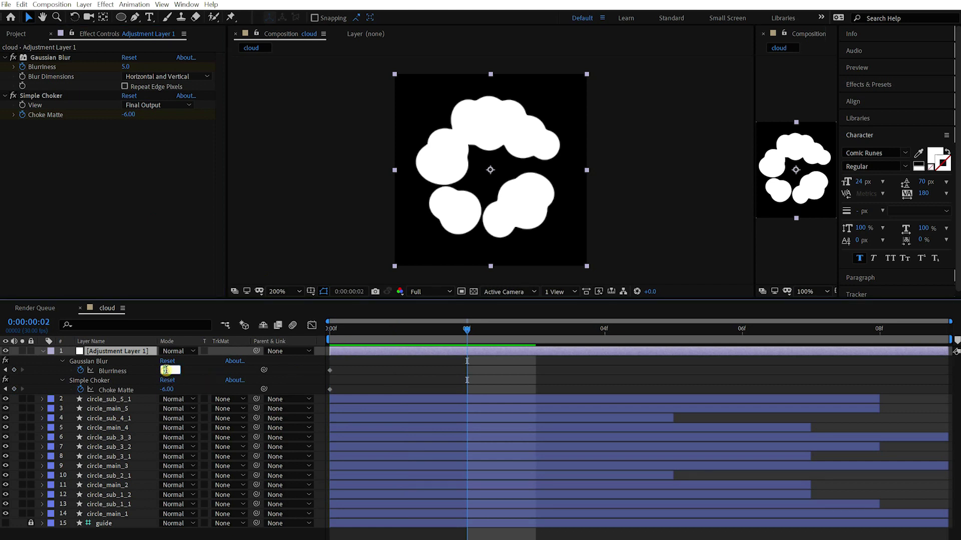
text(8)
key(Return)
text(12)
key(Return)
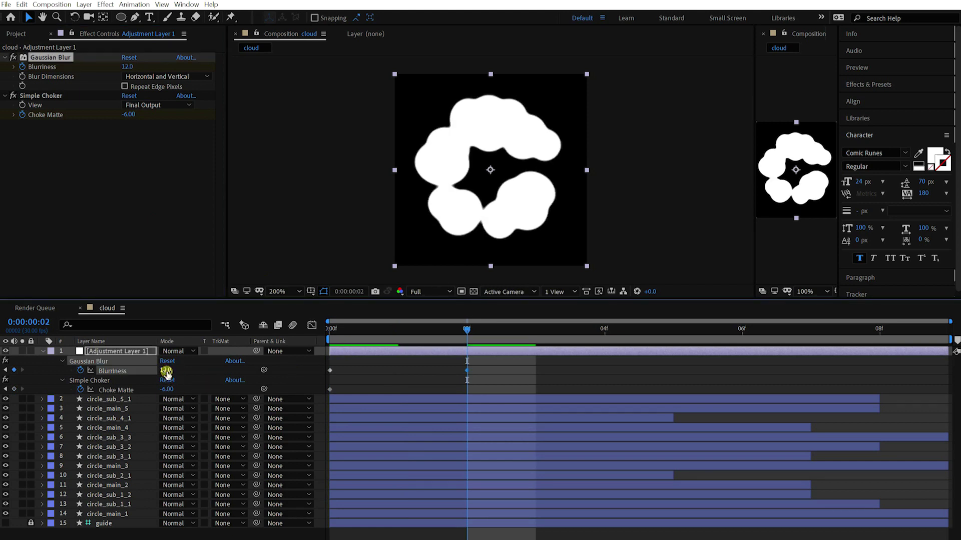
text(-9)
key(Return)
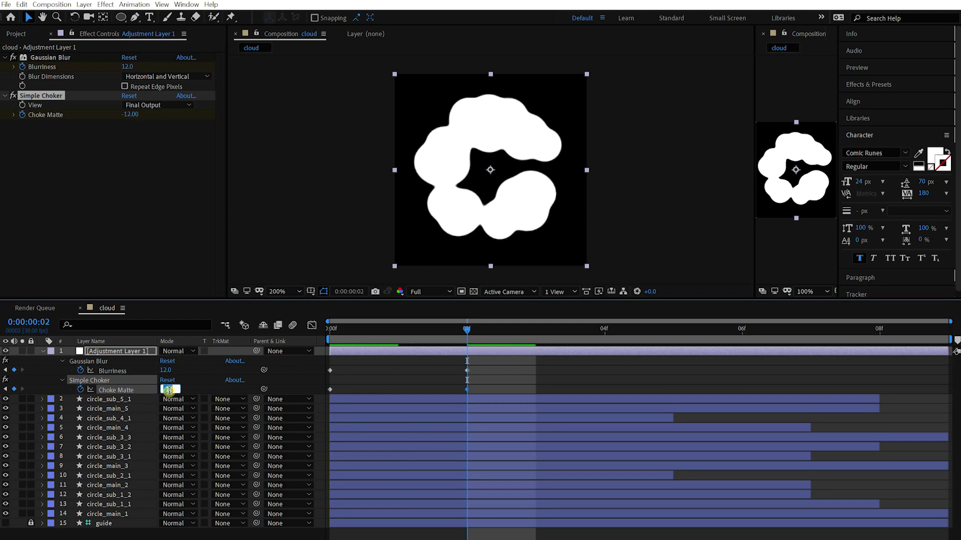
click(504, 390)
key(Home)
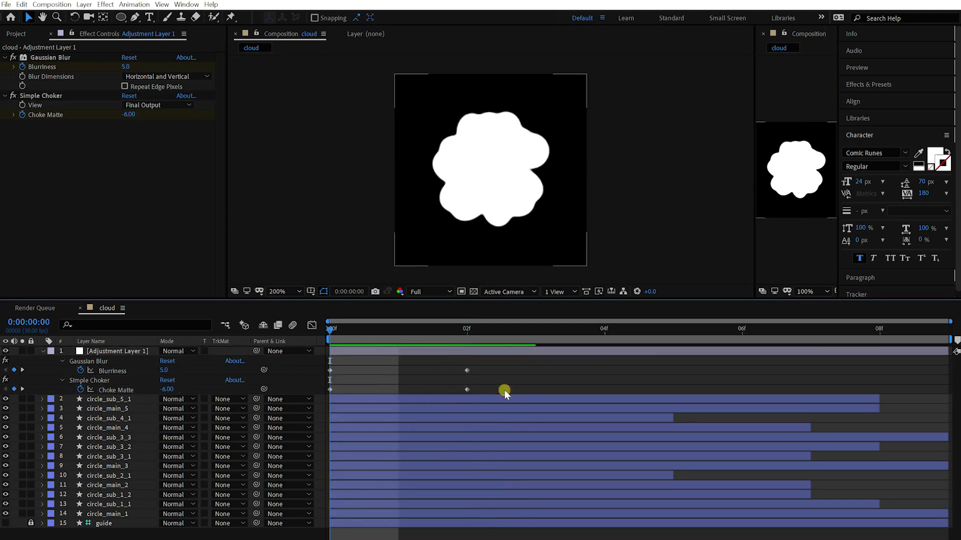
key(space)
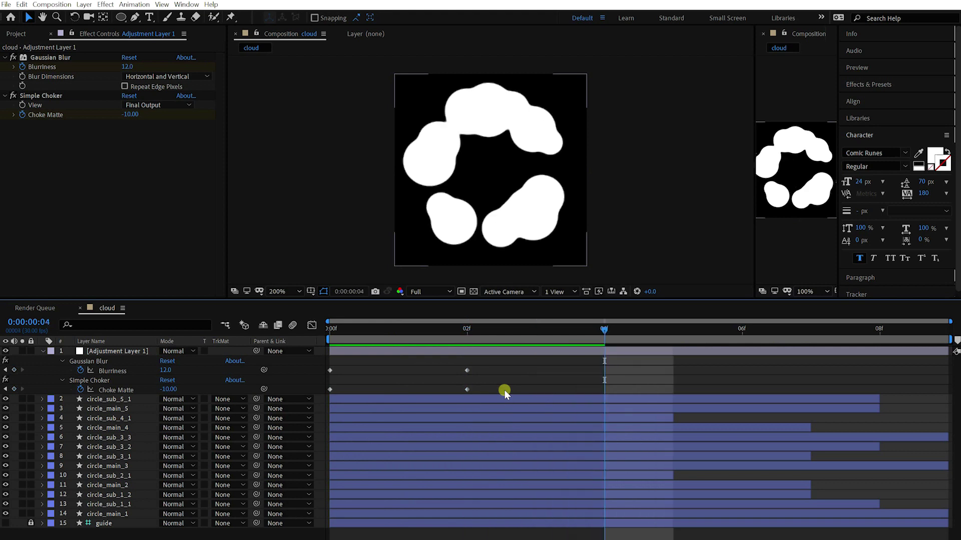
Step: Try a Blurriness of 6 with Choke Matte values of -4 and -2 at frame 5
text(6)
key(Return)
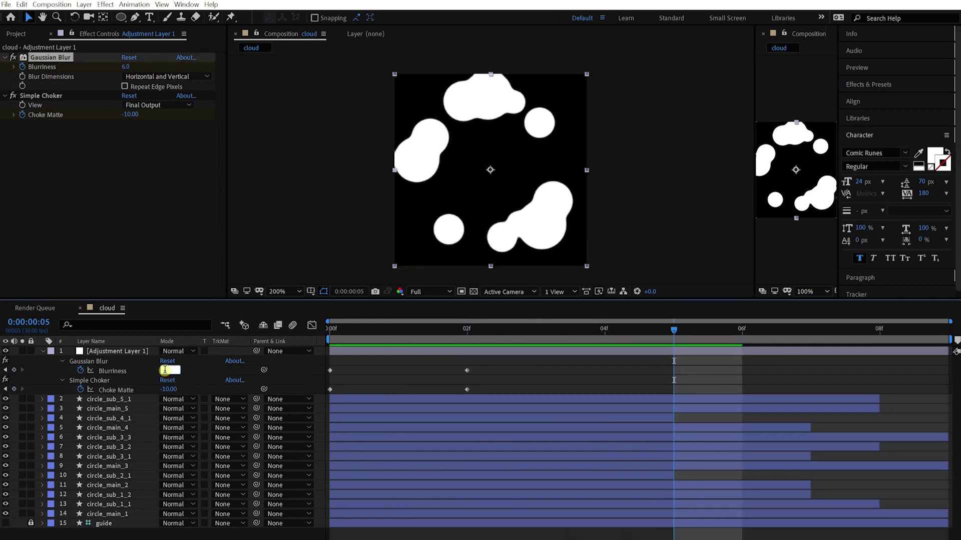
text(-4)
key(Return)
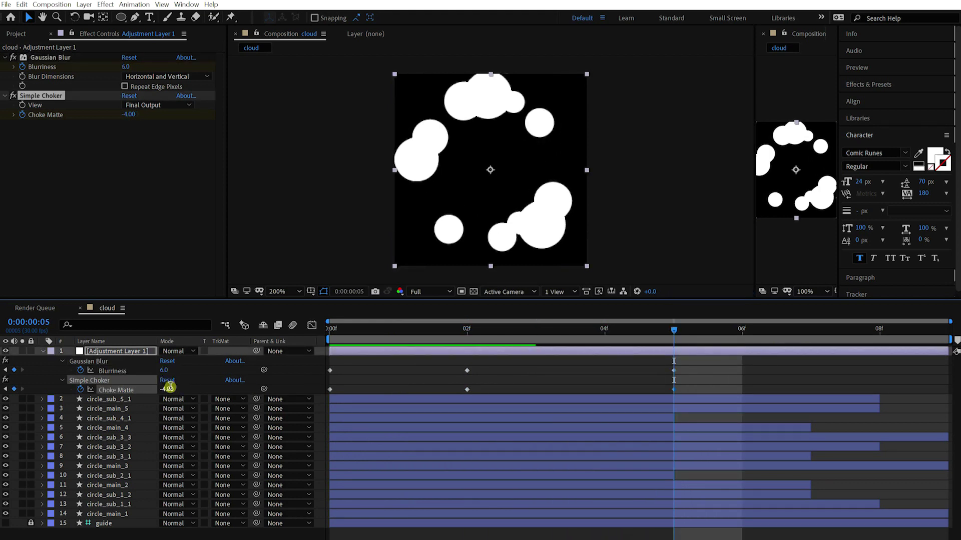
text(-2)
key(Return)
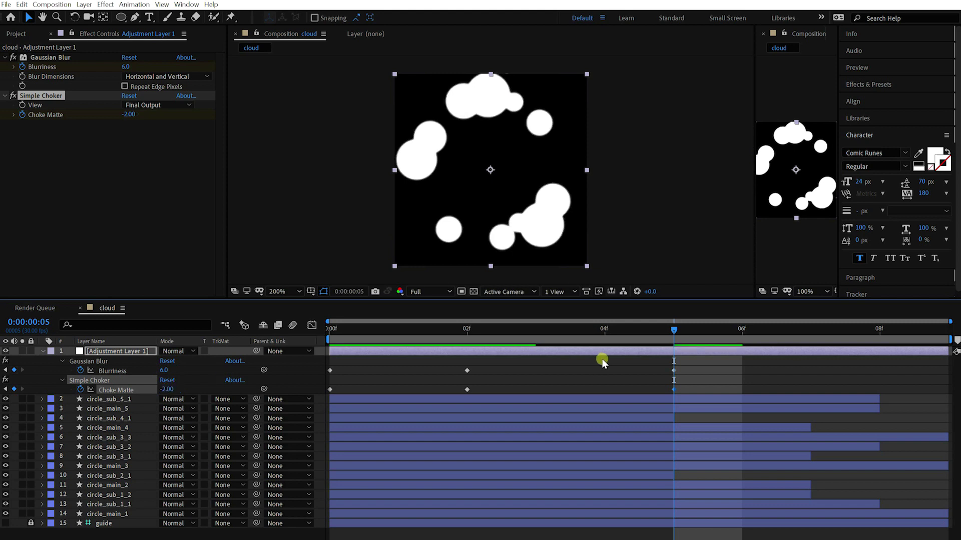
Step: Keyframe Blurriness at 8 and Choke Matte at -8 on frame 5 and check the following frame
click(164, 373)
text(8)
key(Return)
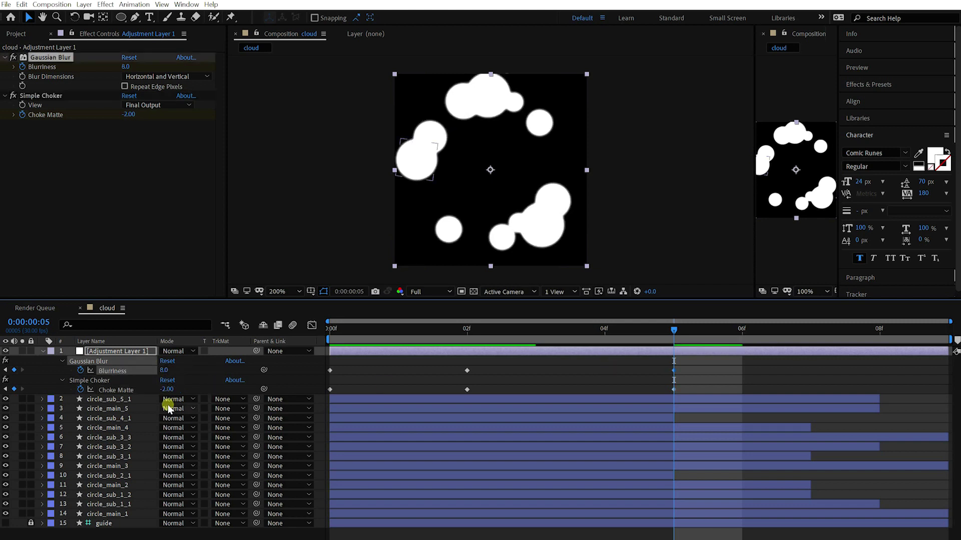
click(168, 391)
text(-4)
key(Return)
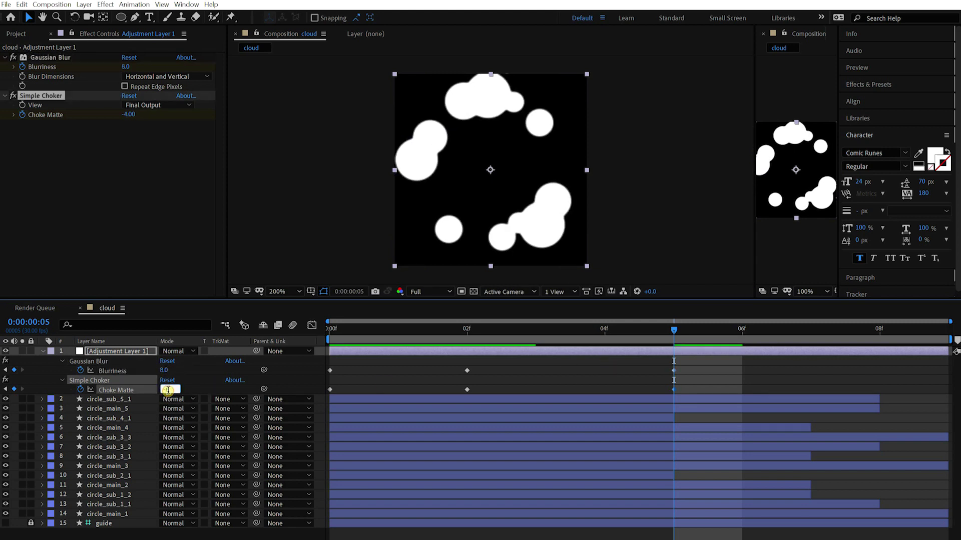
text(-6)
key(Return)
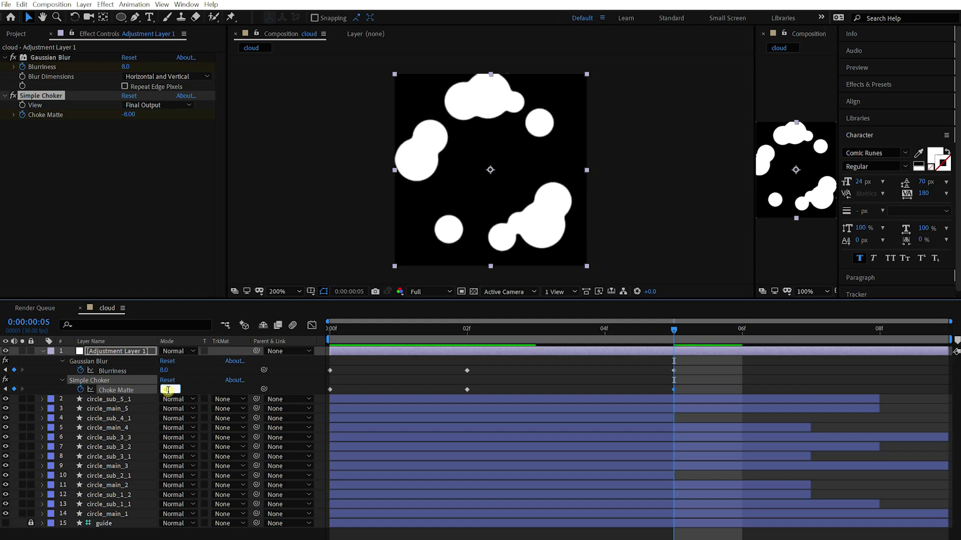
click(190, 391)
click(619, 362)
click(524, 154)
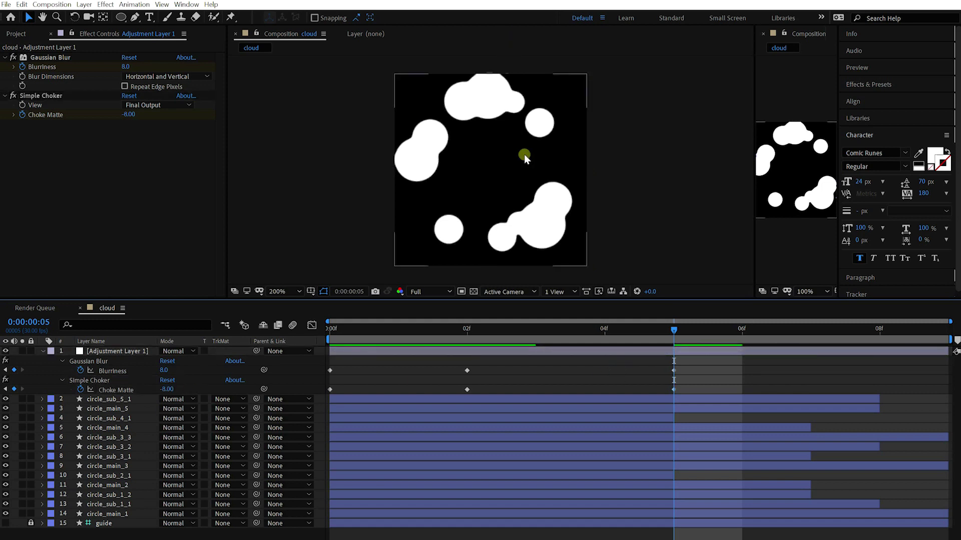
key(Page_Down)
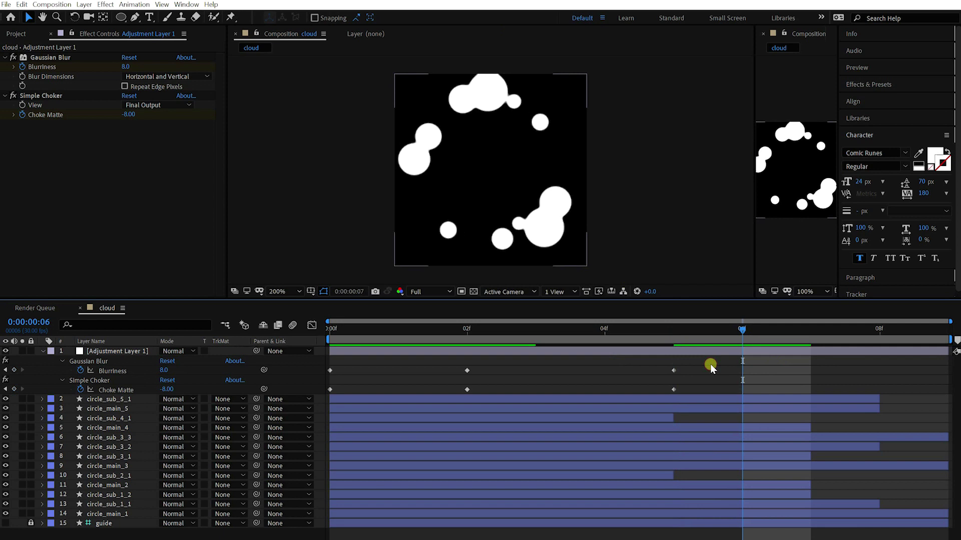
Step: Keyframe the adjustment layer's Gaussian Blur Blurriness at 30 on frame 8
key(Page_Down)
key(Page_Down)
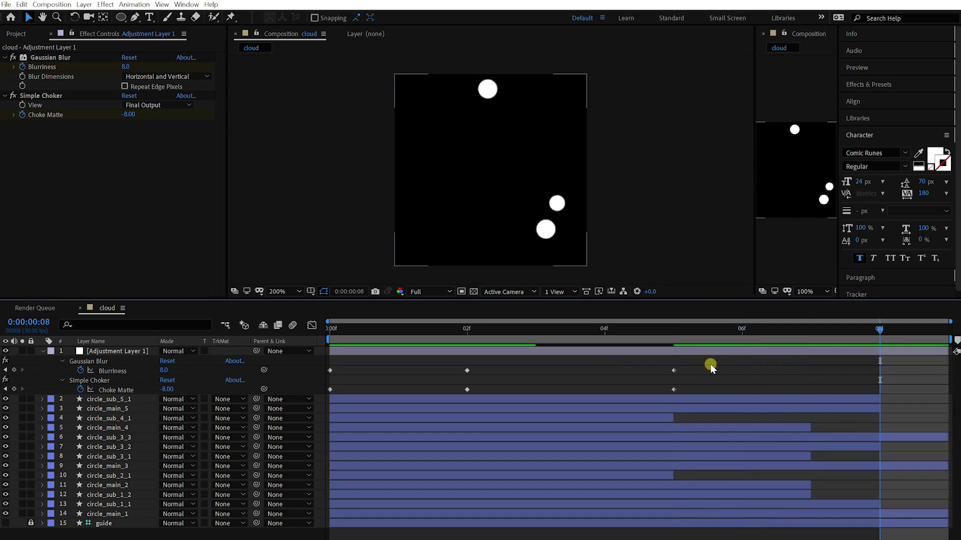
text(30)
key(Return)
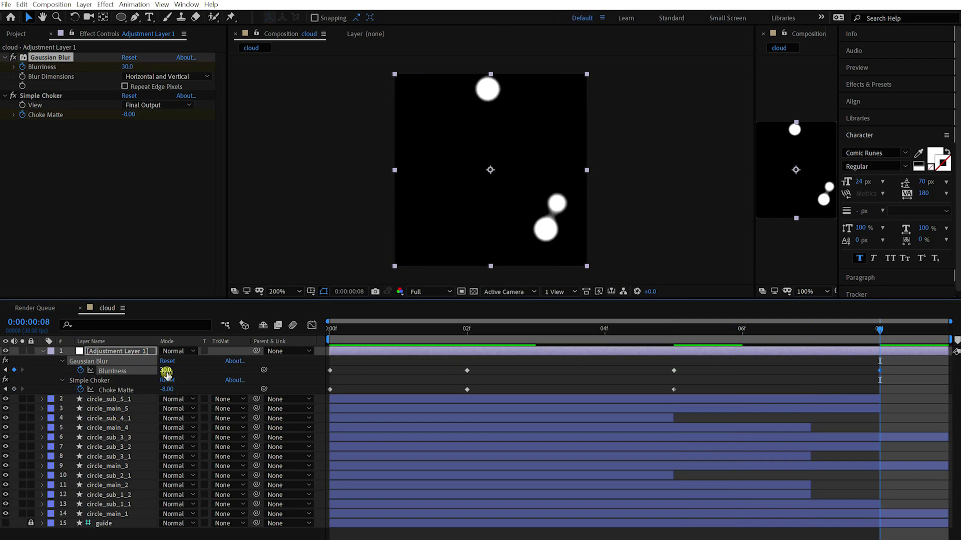
Step: Step back and forth between frames 2 and 8 to examine how the blurred cloud shapes merge and separate
key(Page_Up)
key(Page_Up)
key(Page_Up)
key(Page_Up)
key(Page_Up)
key(Page_Up)
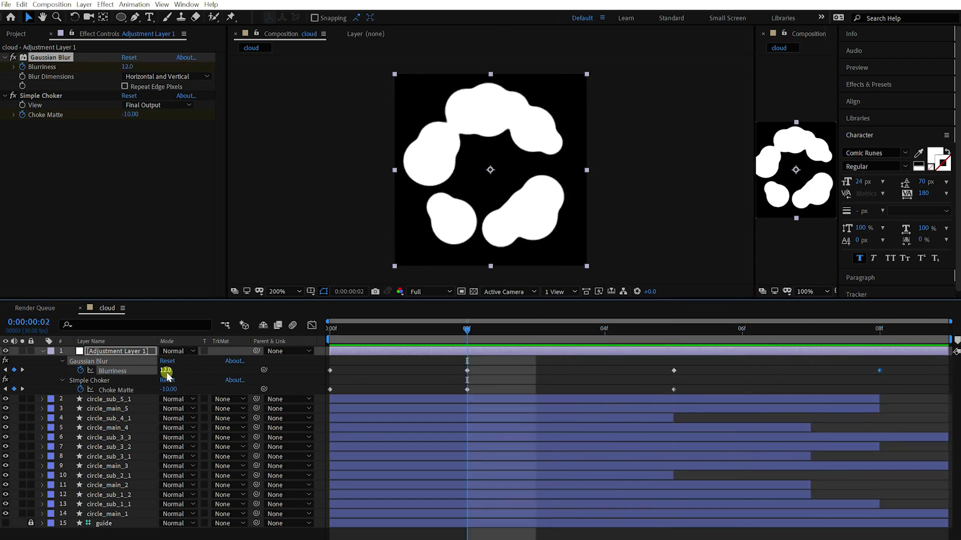
key(Page_Down)
key(Page_Down)
key(Page_Down)
key(Page_Down)
key(Page_Down)
key(Page_Down)
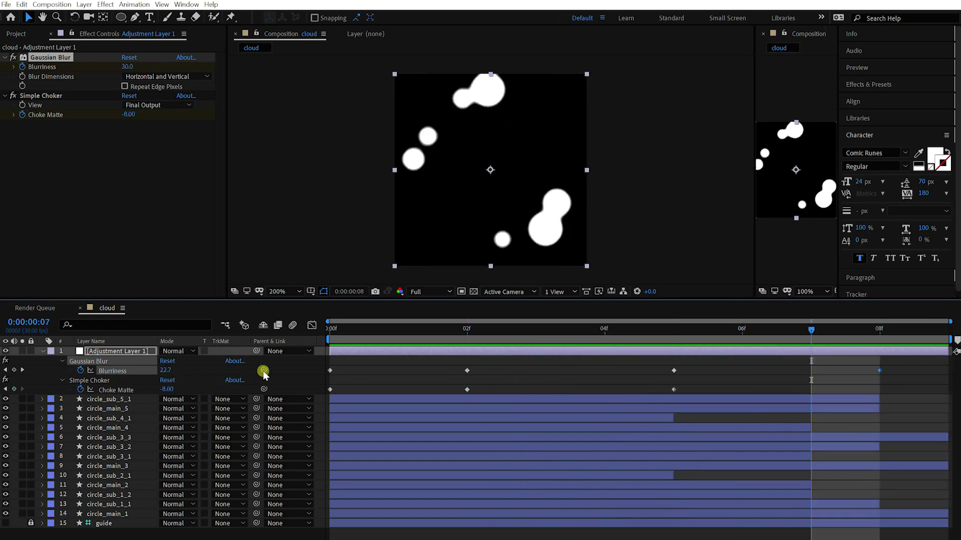
key(Page_Up)
key(Page_Up)
key(Page_Up)
key(Page_Up)
key(Page_Up)
key(Page_Up)
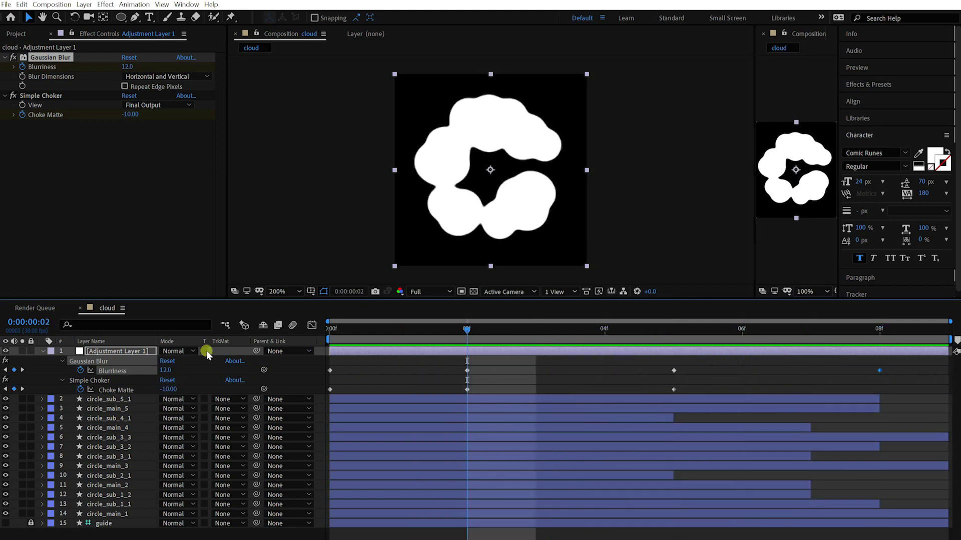
Step: Delete the Blurriness keyframe at frame 5 and check the neighbouring frames
key(Page_Down)
key(Page_Down)
click(672, 371)
key(Page_Down)
key(Page_Down)
key(Page_Down)
key(Page_Down)
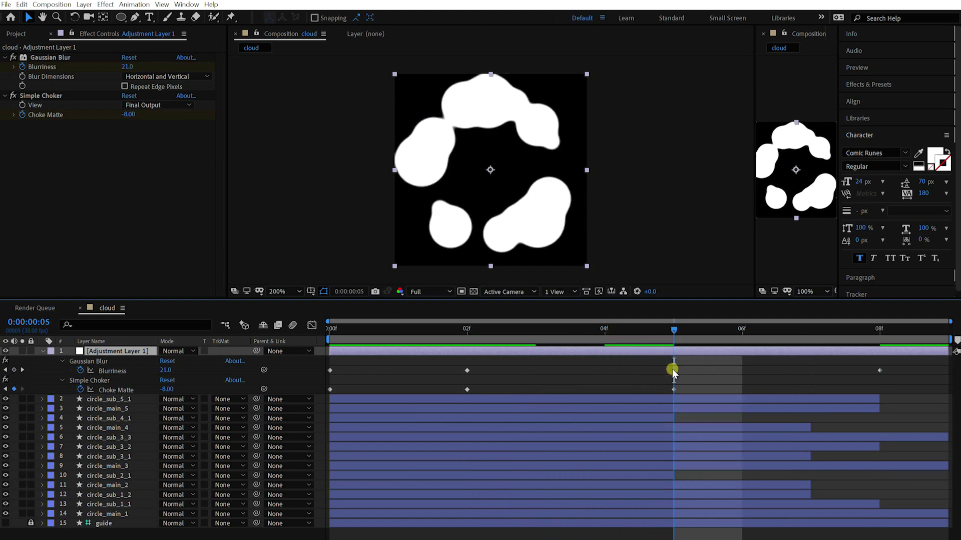
key(Page_Up)
key(Page_Up)
key(Page_Up)
key(Page_Up)
key(Page_Up)
key(Page_Up)
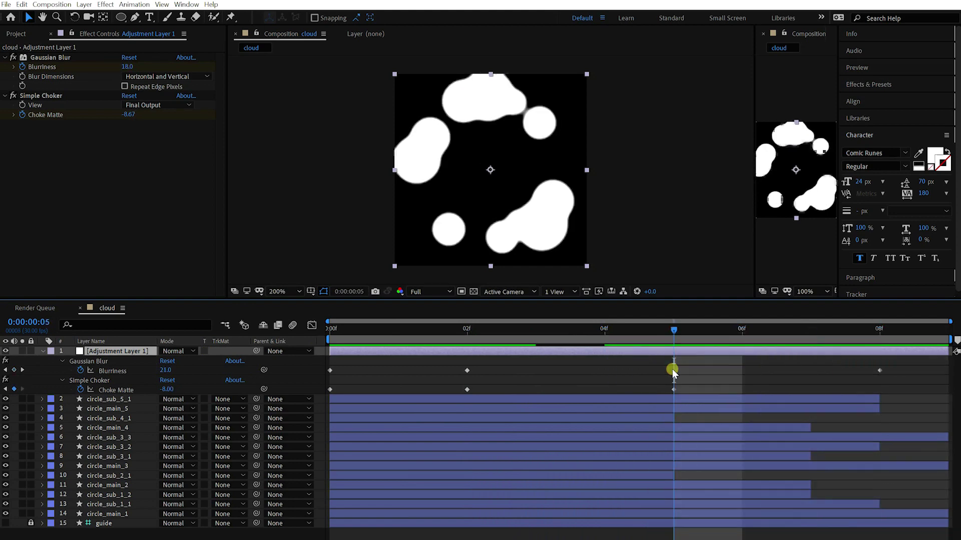
Step: Add a second Simple Choker effect to the adjustment layer
click(73, 96)
click(105, 4)
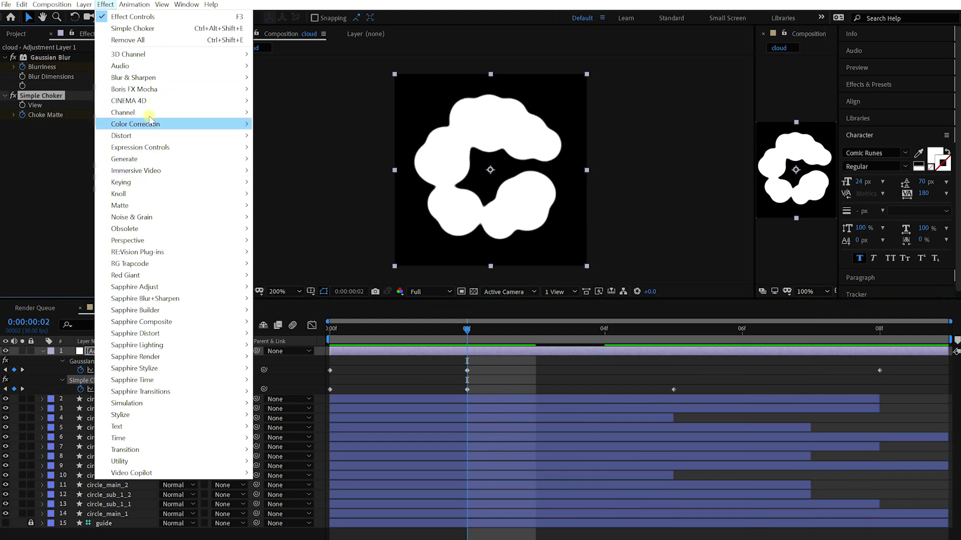
click(146, 205)
click(289, 241)
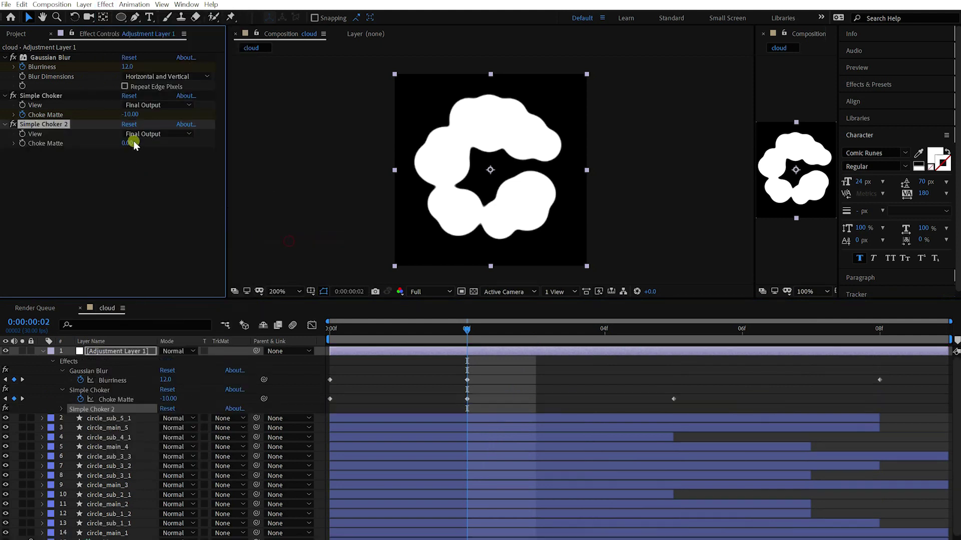
Step: Try out a different Choke Matte on the second Simple Choker and undo the change
drag(141, 142, 251, 142)
key(Delete)
key(ctrl+z)
Step: Start keyframing the second Simple Choker's Choke Matte at 0 on frame 3
drag(643, 340, 582, 330)
key(Page_Up)
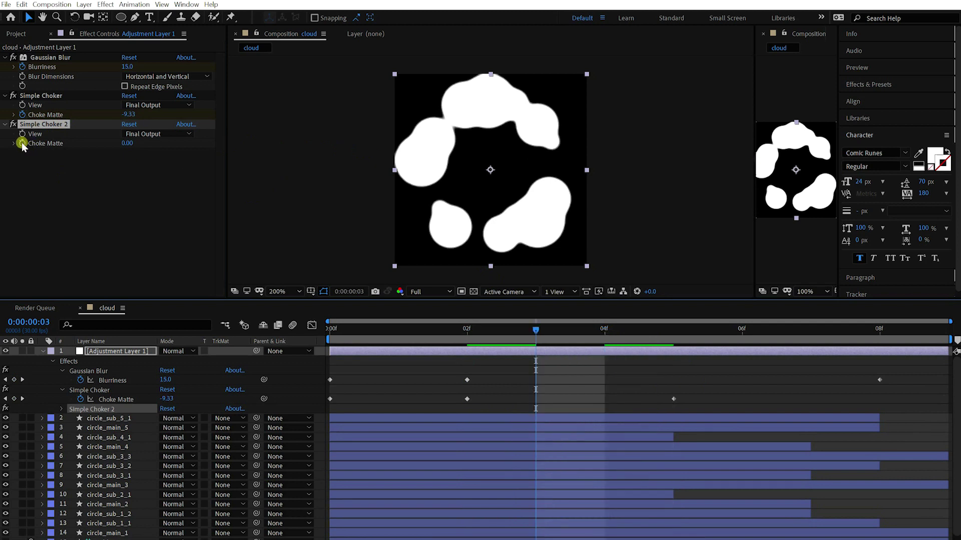
key(Page_Up)
key(Page_Down)
key(Page_Down)
key(Page_Down)
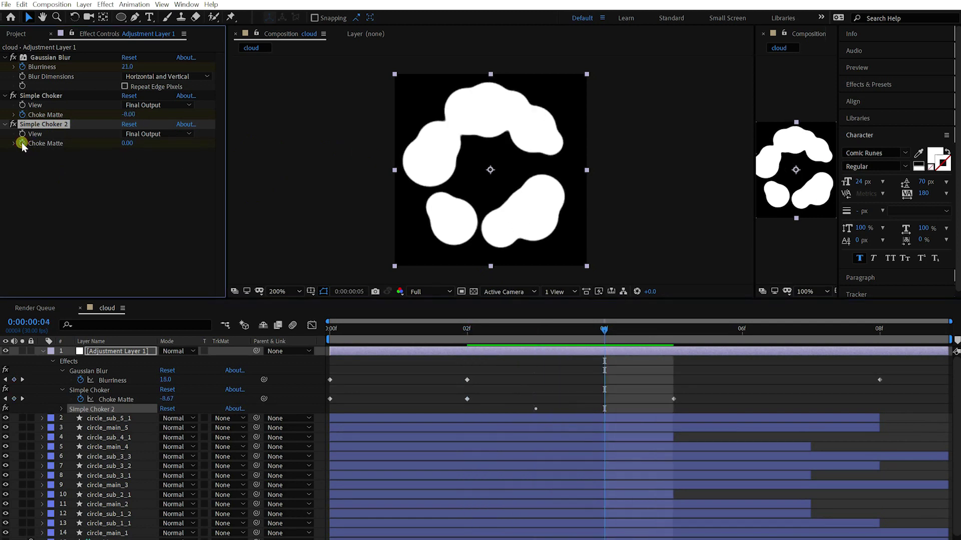
Step: Keyframe the second Simple Choker's Choke Matte at 6 on frame 6
key(Page_Down)
mouse_move(118, 145)
mouse_down()
mouse_move(184, 143)
mouse_move(129, 146)
mouse_up()
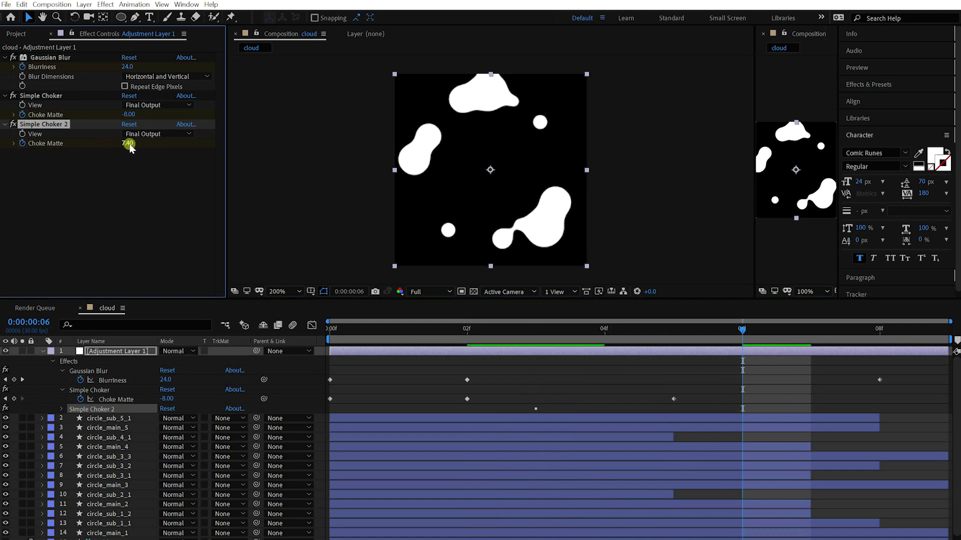
text(6)
key(Return)
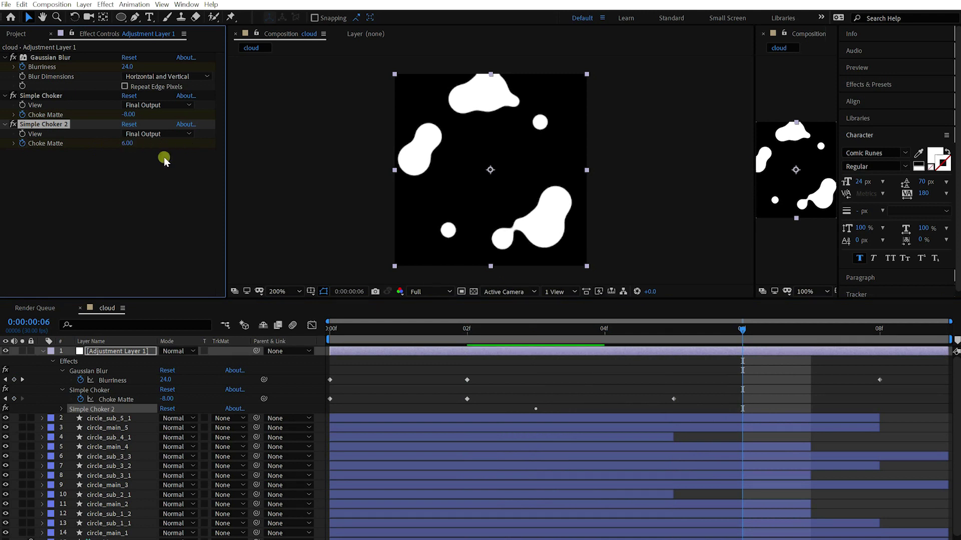
Step: Keyframe the second Simple Choker's Choke Matte at 8 on frame 8 and preview the animation
key(Page_Down)
key(Page_Down)
click(128, 144)
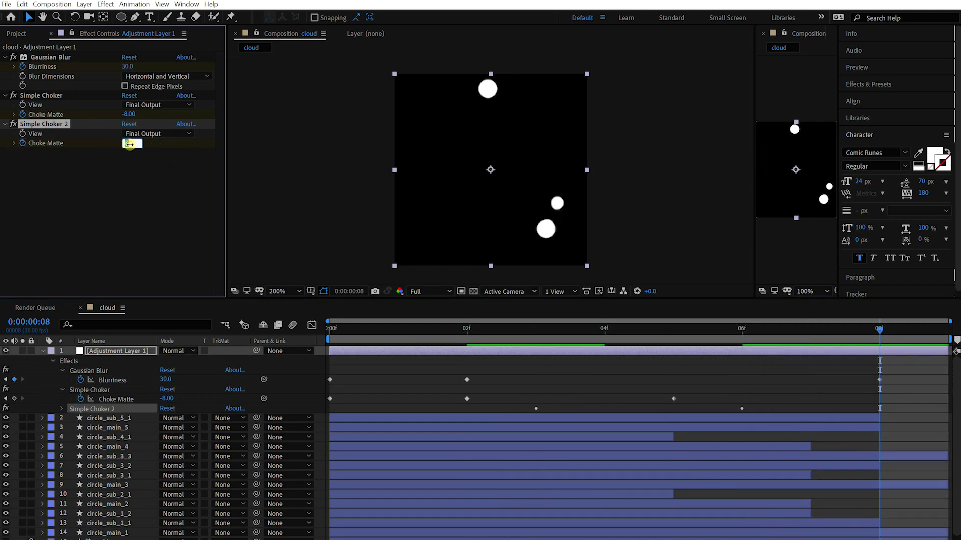
click(806, 369)
key(u)
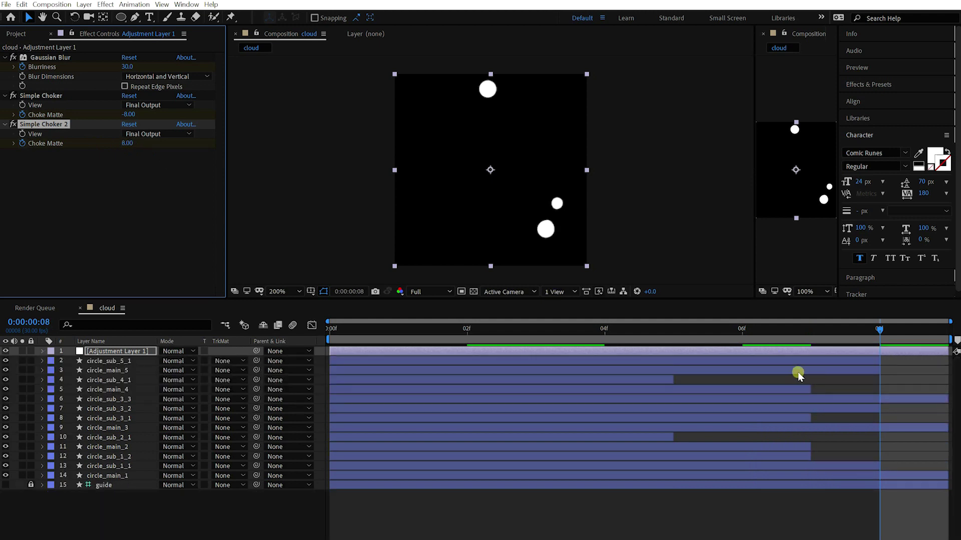
click(745, 514)
key(space)
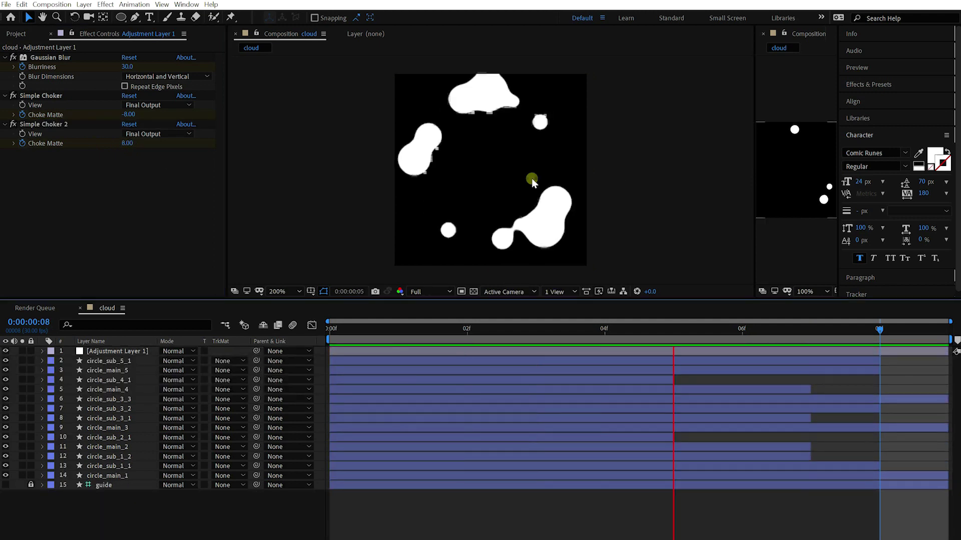
scroll(522, 180, down, 1)
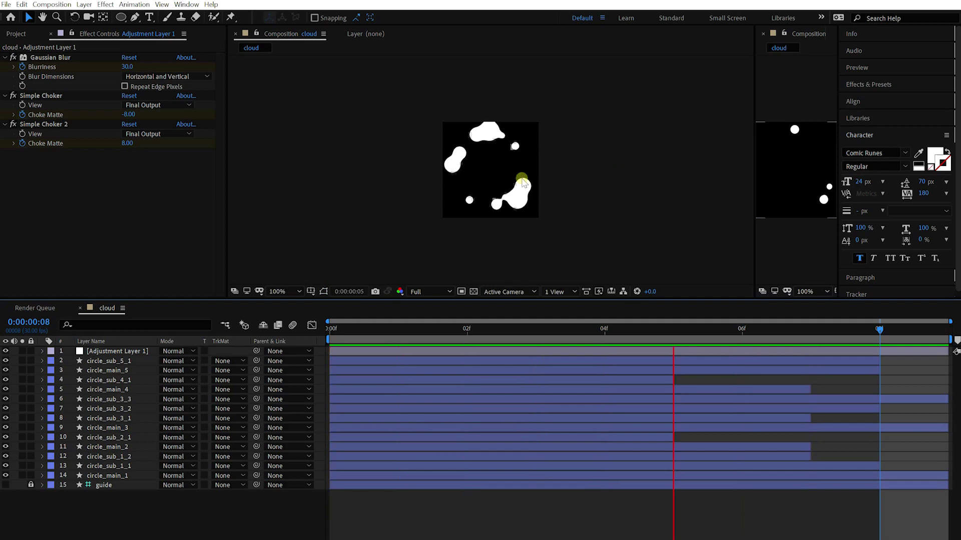
click(526, 330)
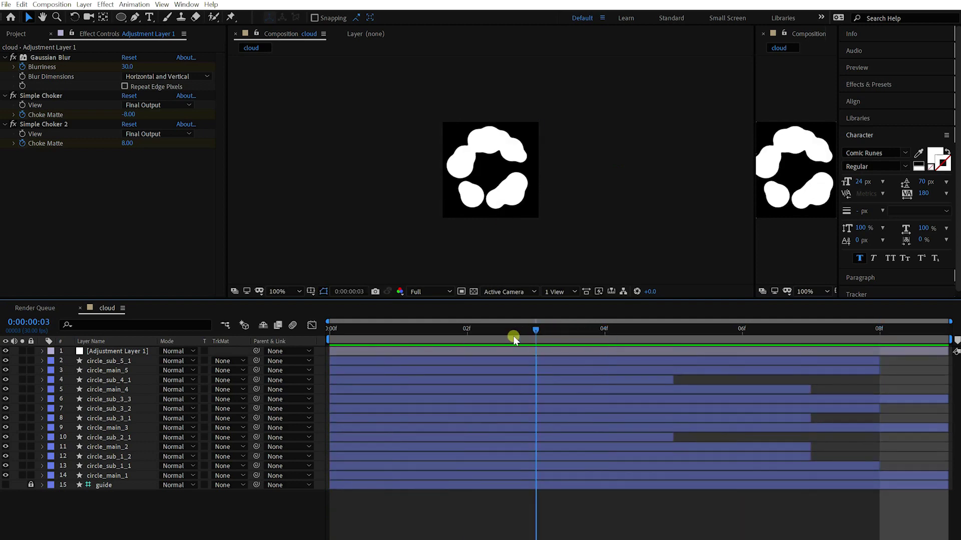
Step: On frame 2, set the first Simple Choker's Choke Matte to -8 and the Blurriness to 10
click(128, 352)
key(u)
key(Page_Up)
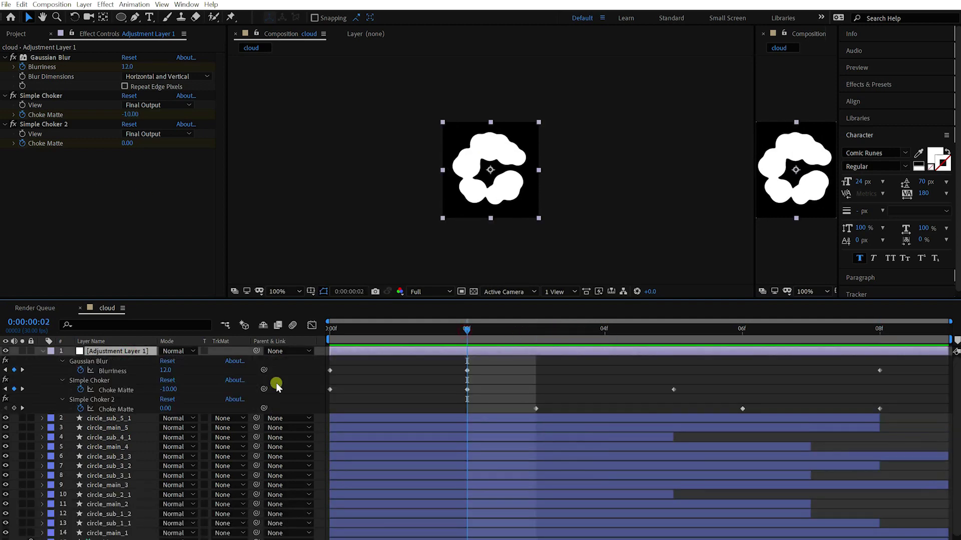
key(Return)
click(167, 370)
text(20)
key(Return)
click(611, 386)
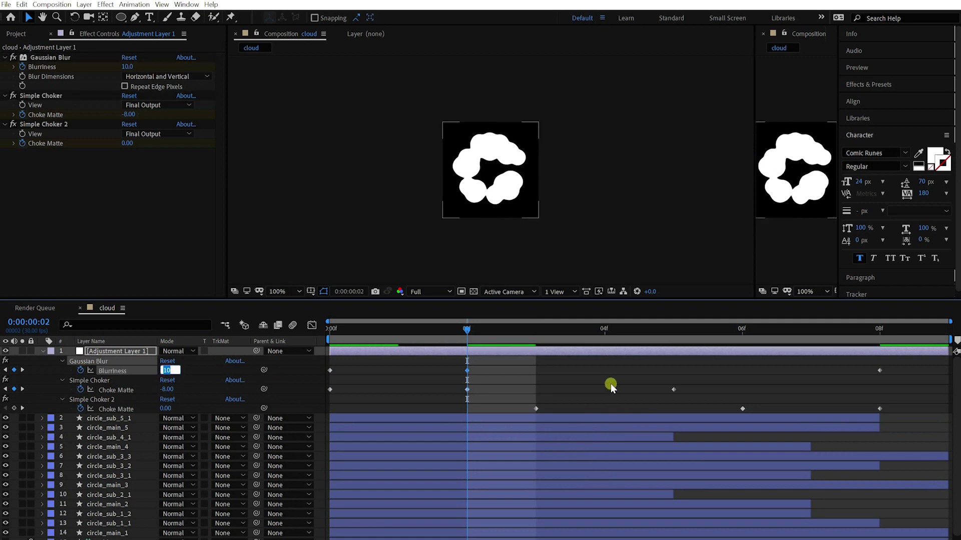
key(space)
Step: Move the second Simple Choker's first two Choke Matte keyframes to frames 2 and 5, and set the frame 5 value to 8
key(Page_Down)
drag(537, 410, 469, 409)
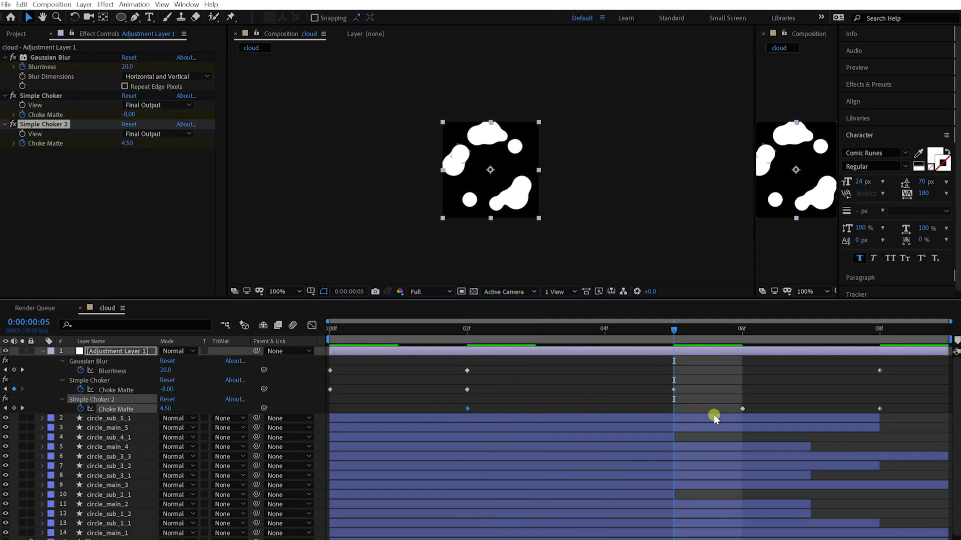
drag(742, 409, 662, 410)
click(127, 144)
text(8)
key(Return)
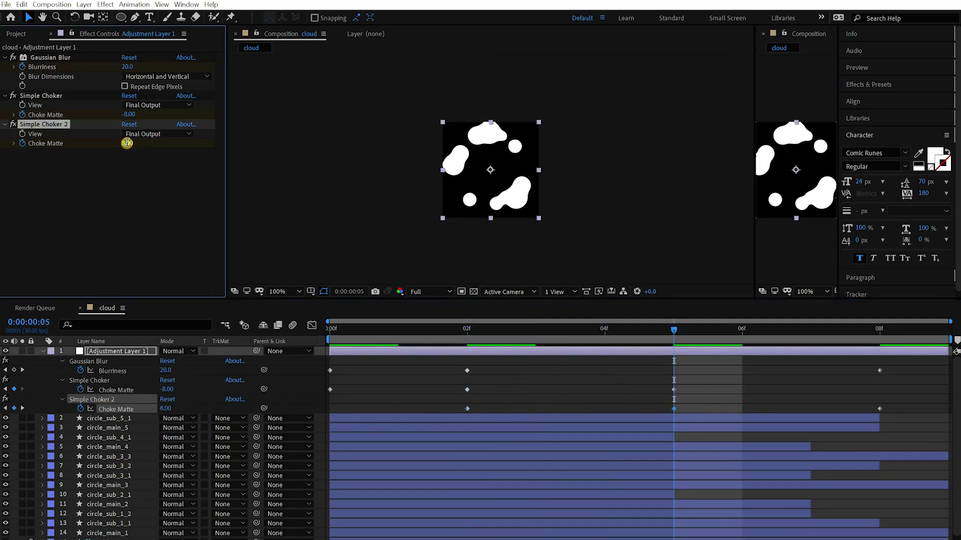
Step: Preview the revised animation and collapse the adjustment layer's keyframed properties
click(730, 395)
key(space)
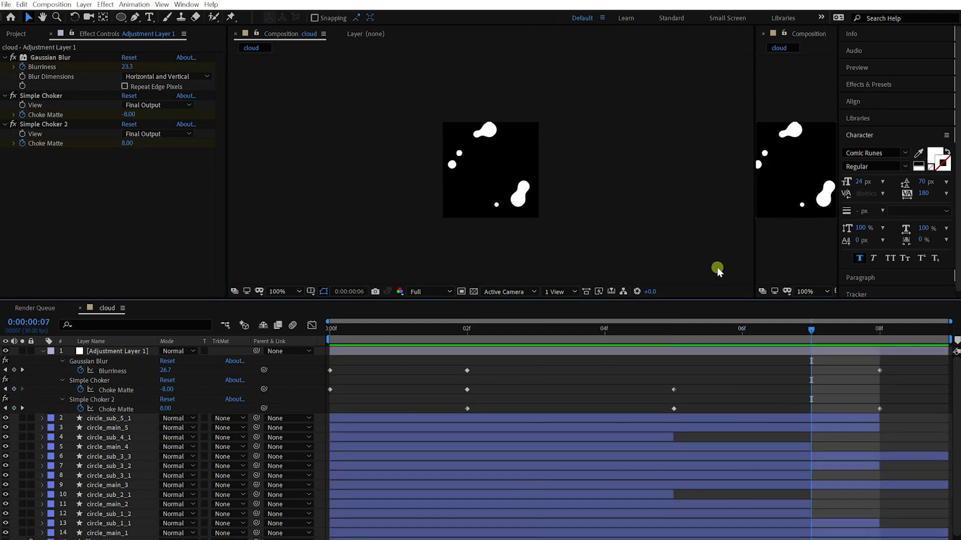
key(space)
click(705, 350)
key(u)
Step: Reduce the Scale of circle_main_1 to 96% and reveal its Scale property
click(725, 474)
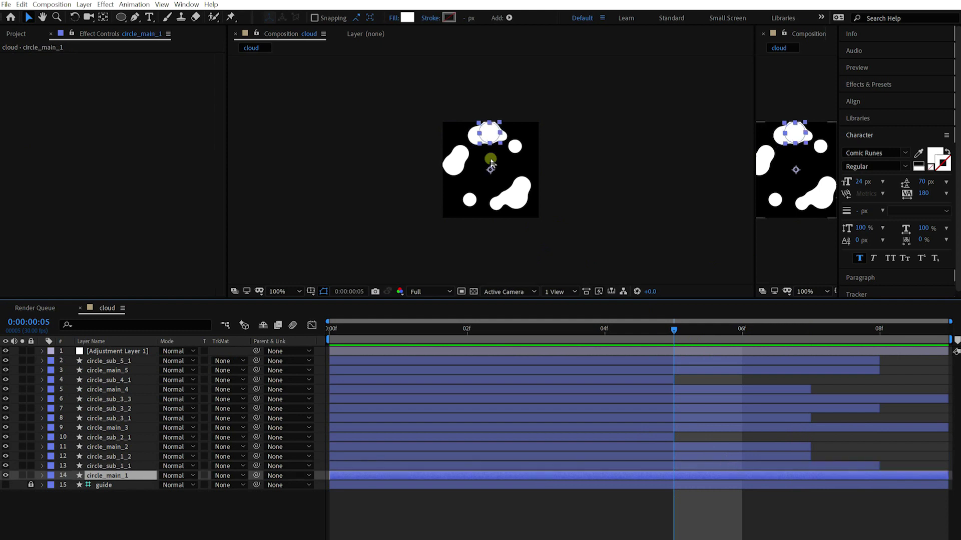
key(period)
key(u)
key(u)
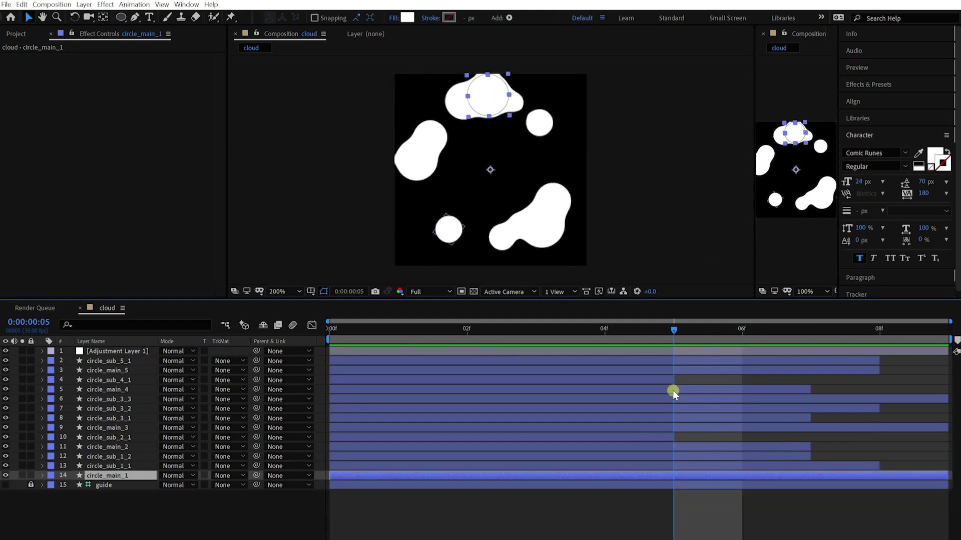
key(ctrl+KP_Subtract)
key(ctrl+KP_Subtract)
key(s)
key(ctrl+KP_Subtract)
key(ctrl+KP_Subtract)
Step: Adjust the position of circle_sub_1_1 slightly, deselect it and preview the animation
click(707, 465)
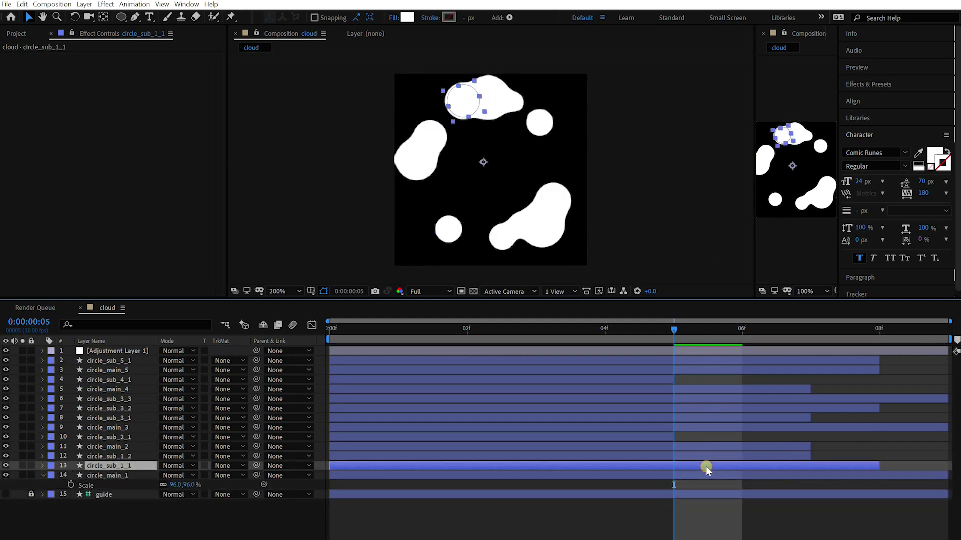
key(space)
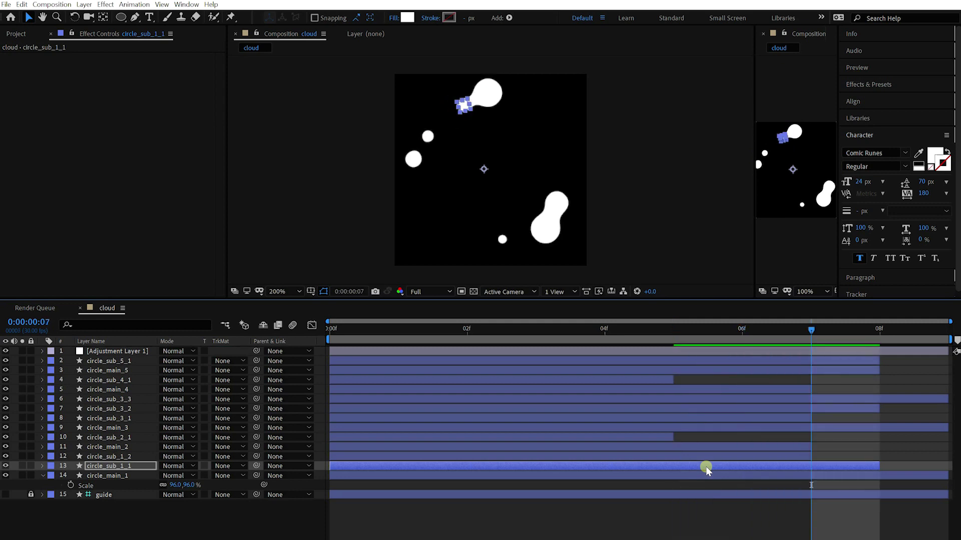
key(F2)
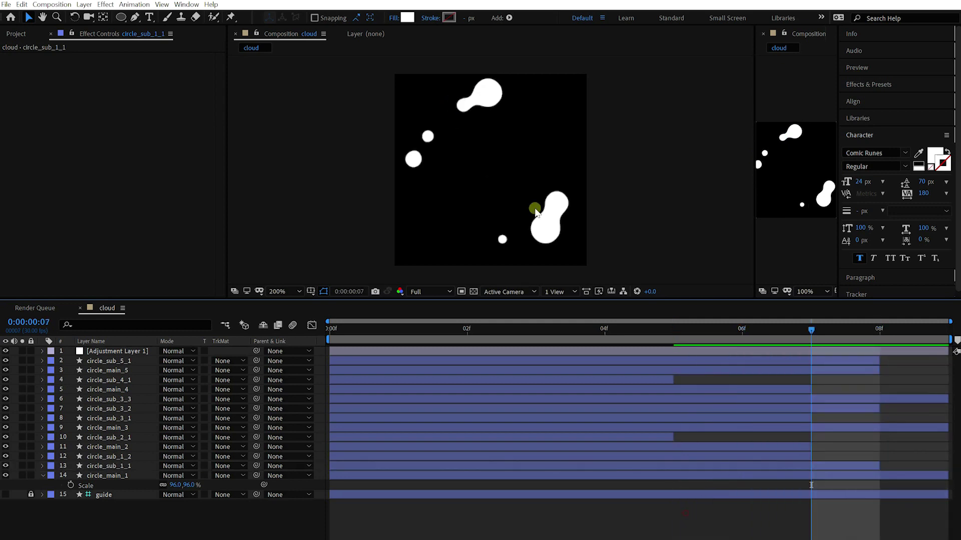
scroll(534, 209, down, 1)
key(space)
scroll(538, 187, down, 1)
scroll(538, 185, up, 3)
Step: Nest the cloud composition in a new composition and rename the original as cloud_source
click(16, 34)
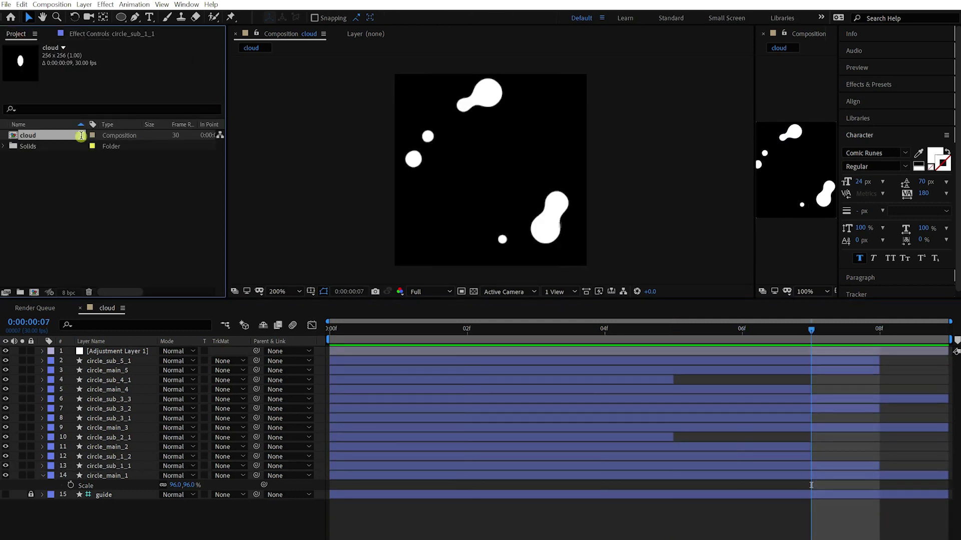
drag(50, 145, 34, 292)
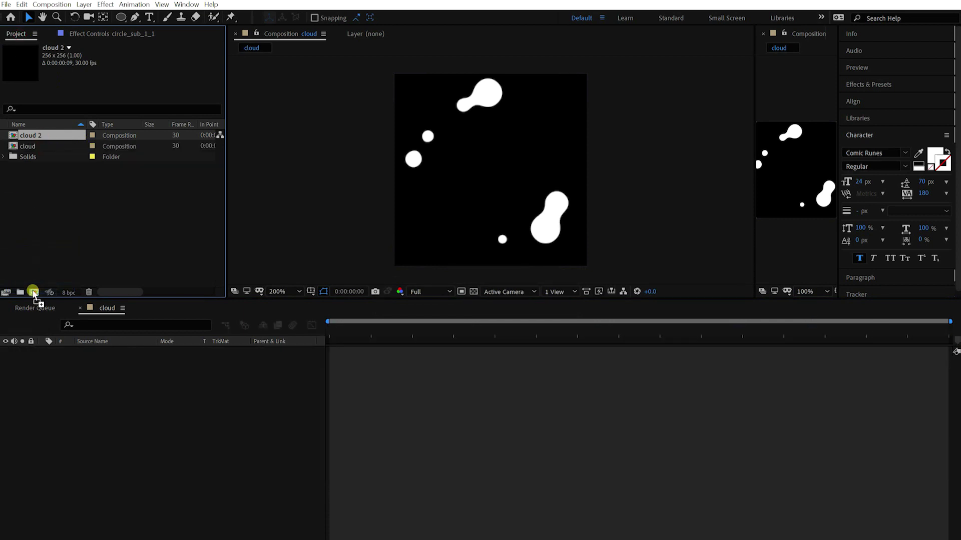
click(35, 137)
key(Return)
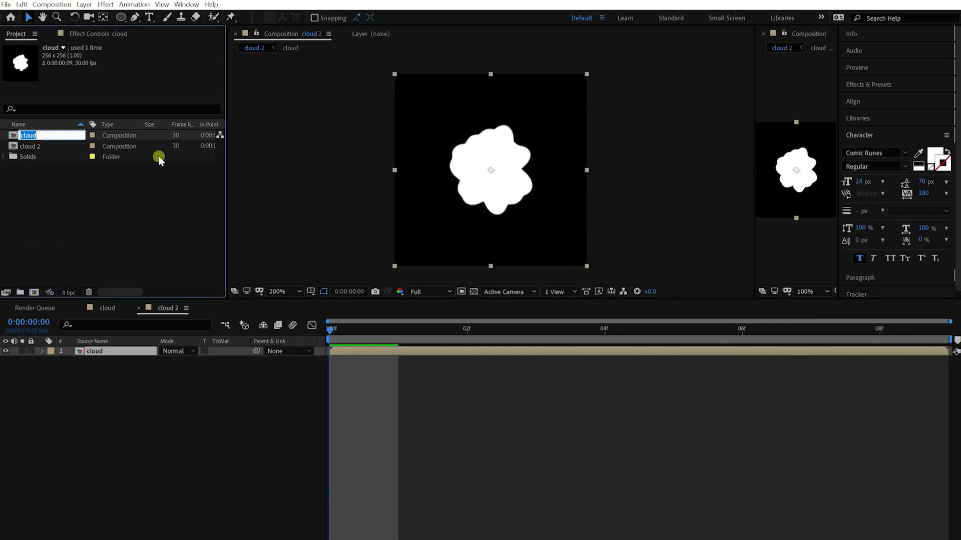
text(_source)
key(Return)
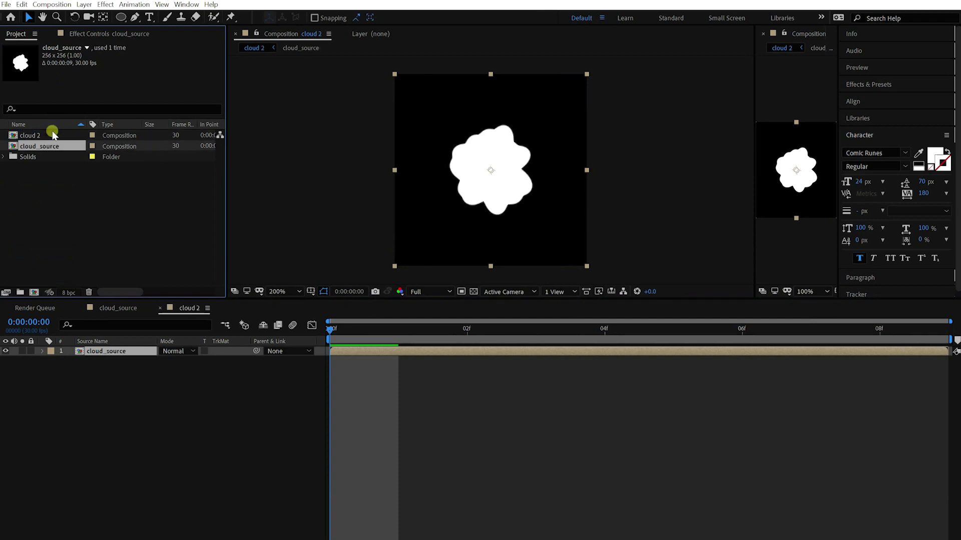
Step: Rename the outer composition as cloud1 and the nested source composition as cloud1_source
click(52, 133)
key(Return)
text(cloud)
key(Return)
click(120, 150)
key(Return)
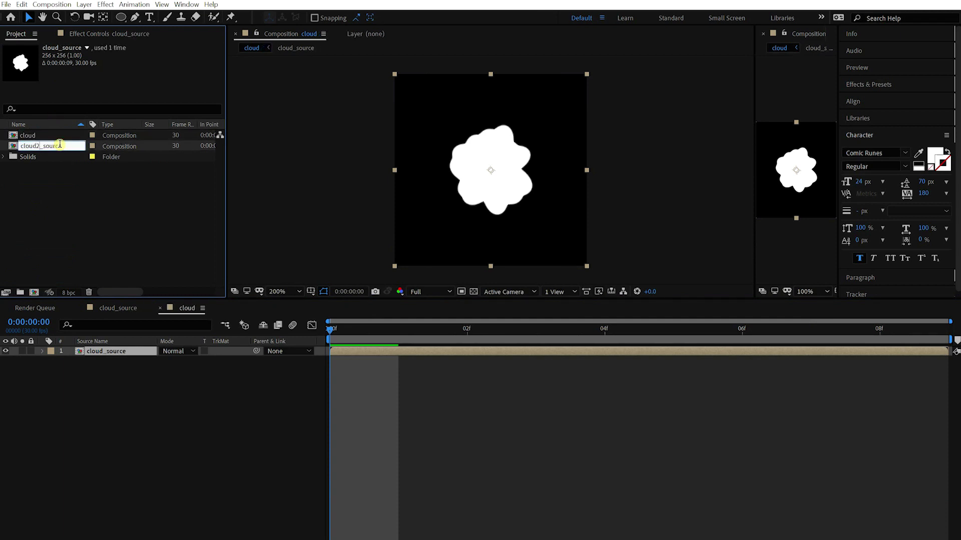
text(1)
key(Return)
click(60, 136)
Step: Apply a Tint effect to the cloud1_source layer and map white to a mid grey
drag(338, 381, 326, 334)
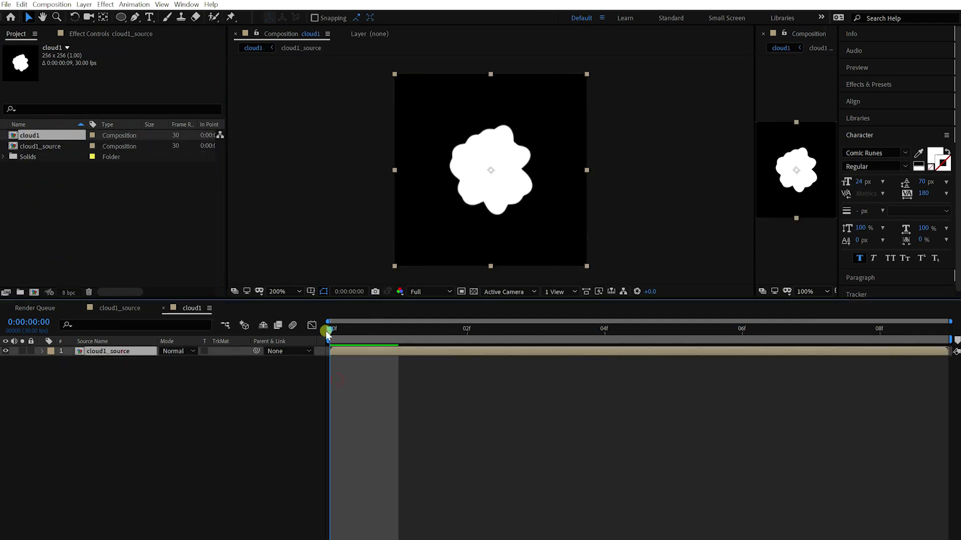
click(105, 5)
mouse_move(165, 124)
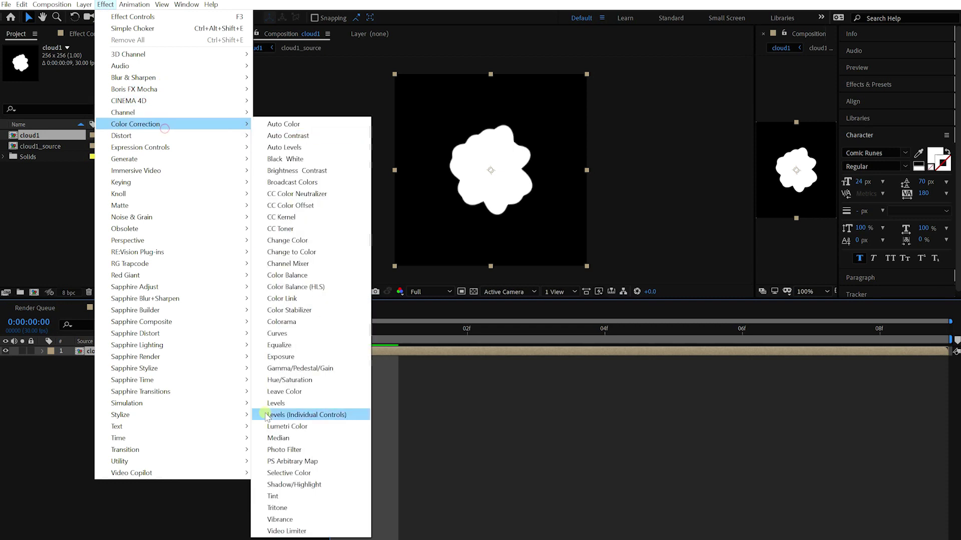
click(285, 497)
click(128, 76)
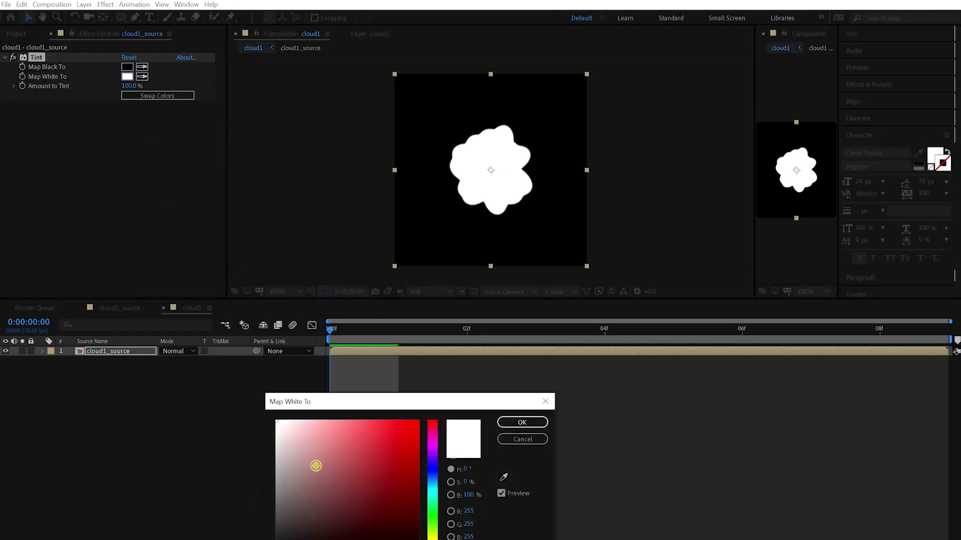
click(316, 466)
click(522, 423)
Step: Add an Inner Shadow layer style to cloud1_source and set its Angle to -90°
click(84, 4)
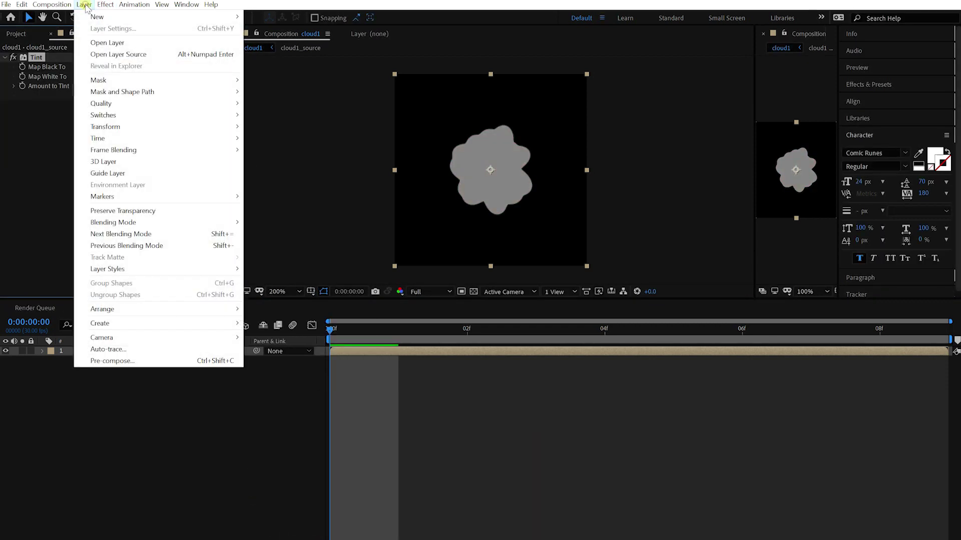
mouse_move(151, 269)
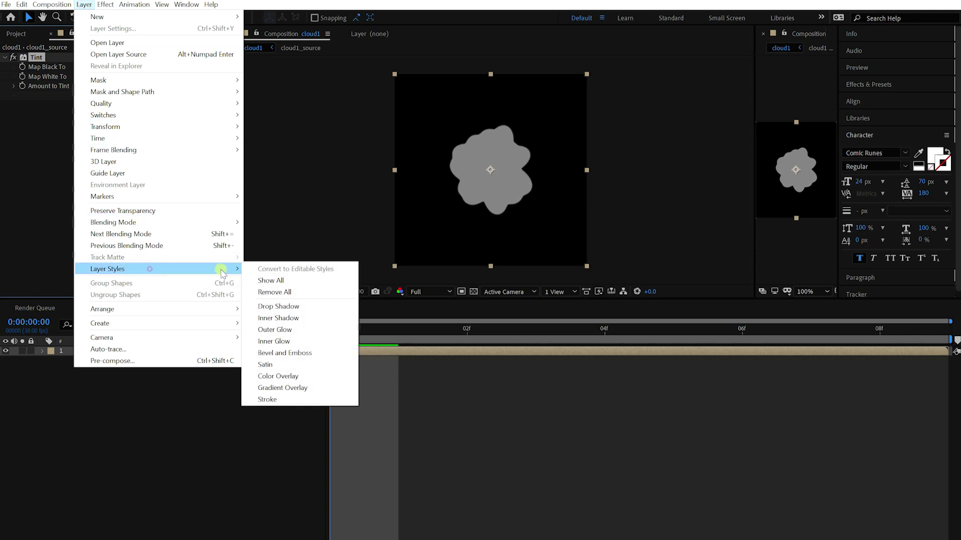
click(280, 319)
click(62, 399)
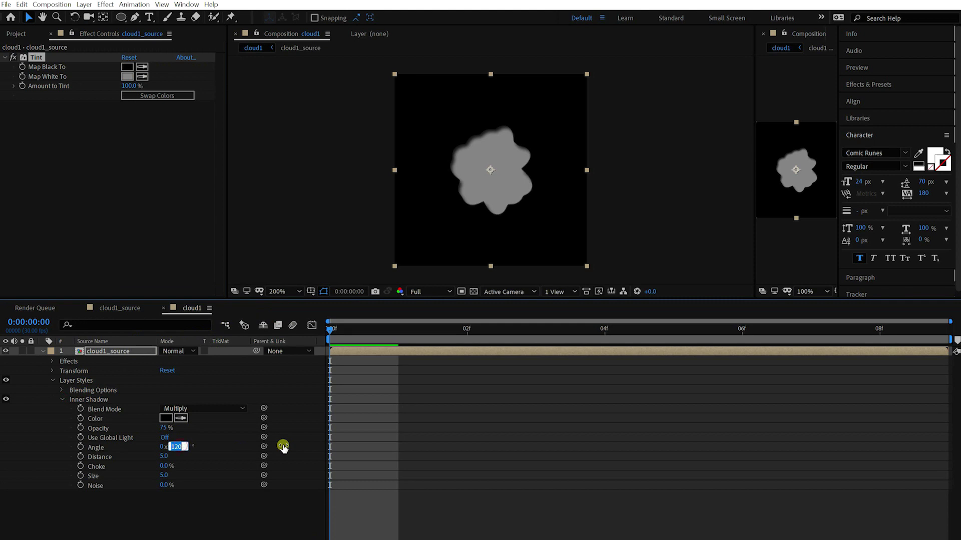
text(-90)
key(Return)
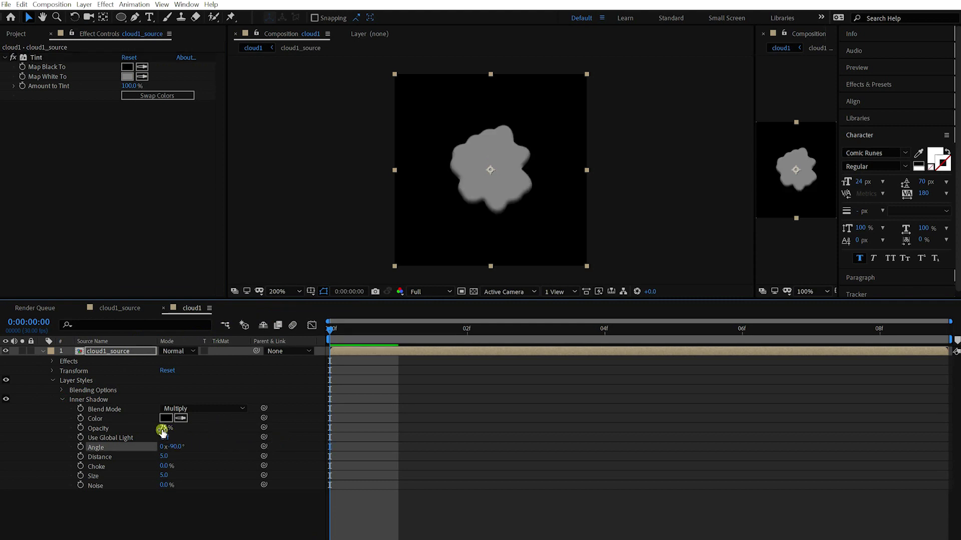
Step: Set the Inner Shadow's Opacity to 60%, Size to 20 and Distance to 8
text(60)
key(Return)
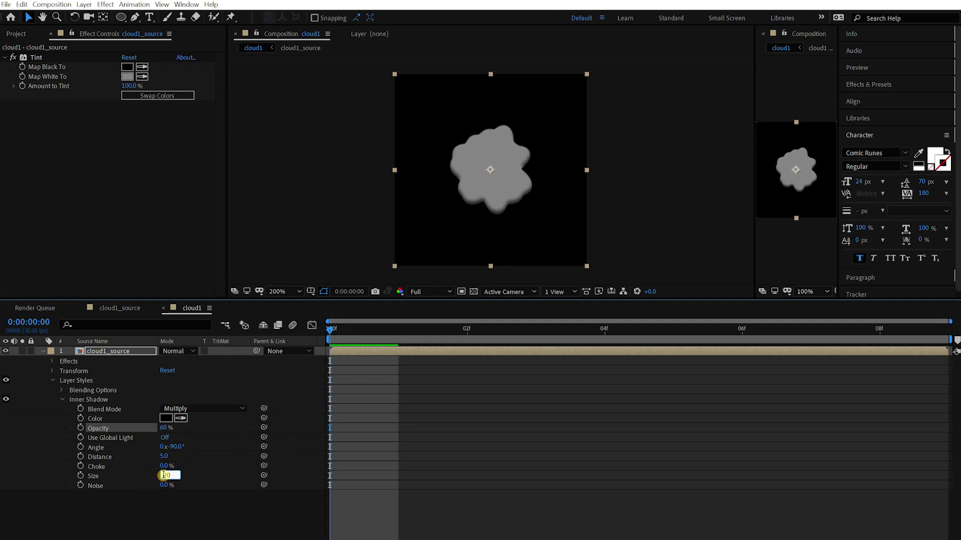
click(163, 476)
text(20)
key(Return)
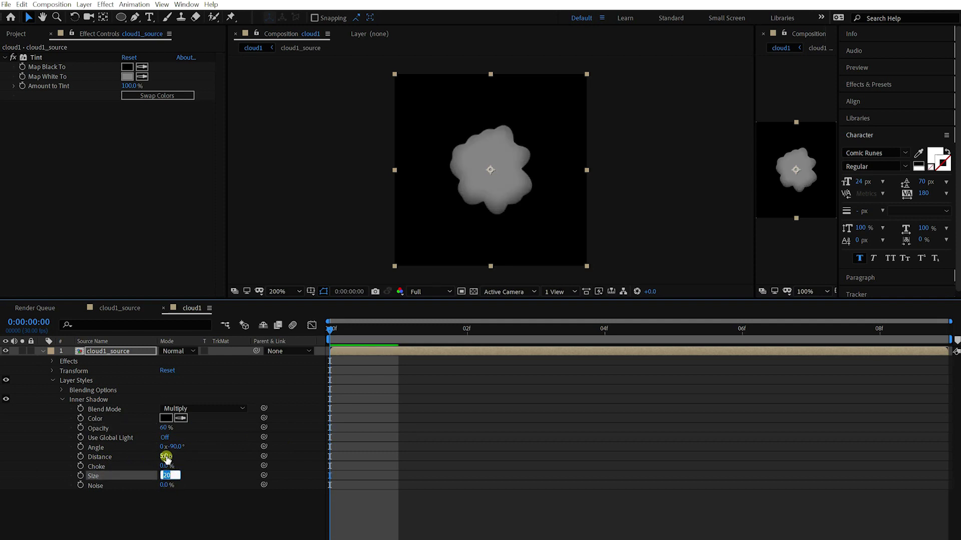
text(8)
key(Return)
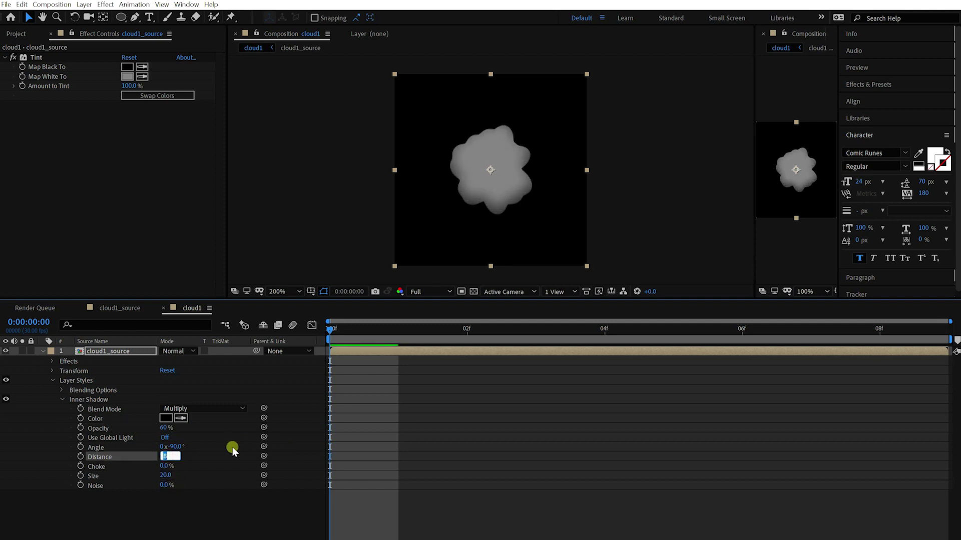
Step: Set the Inner Shadow's Distance to 12, Size to 30 and Choke to 16%
text(12)
key(Return)
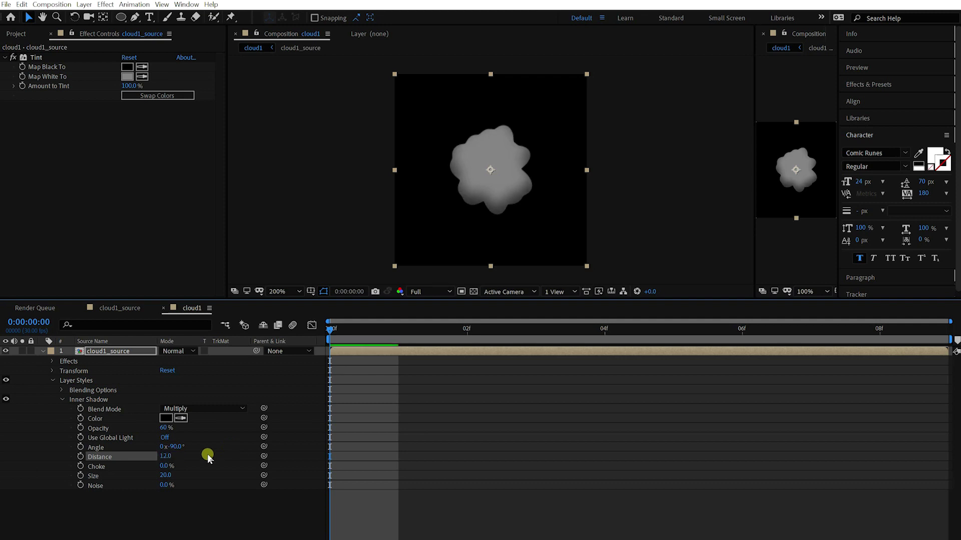
click(166, 475)
text(30)
key(Return)
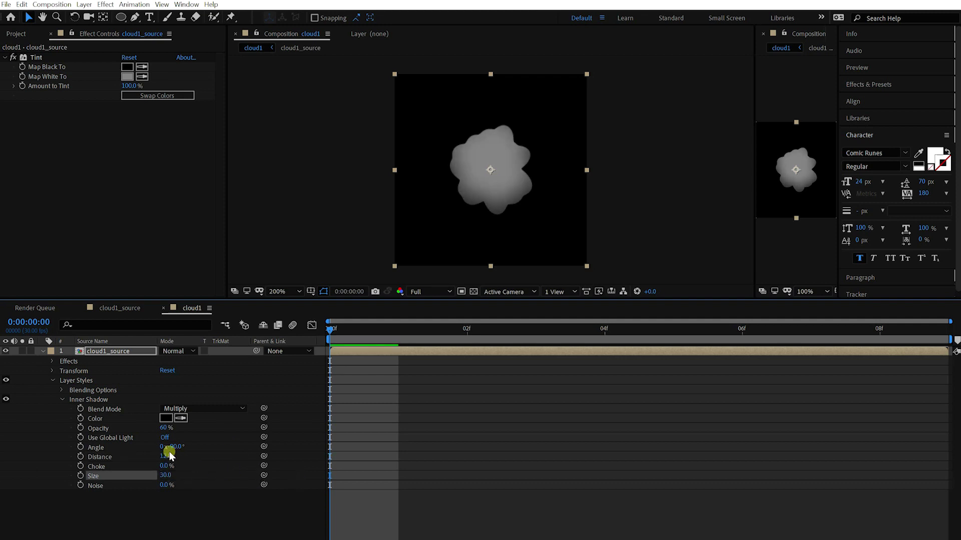
text(8)
key(Return)
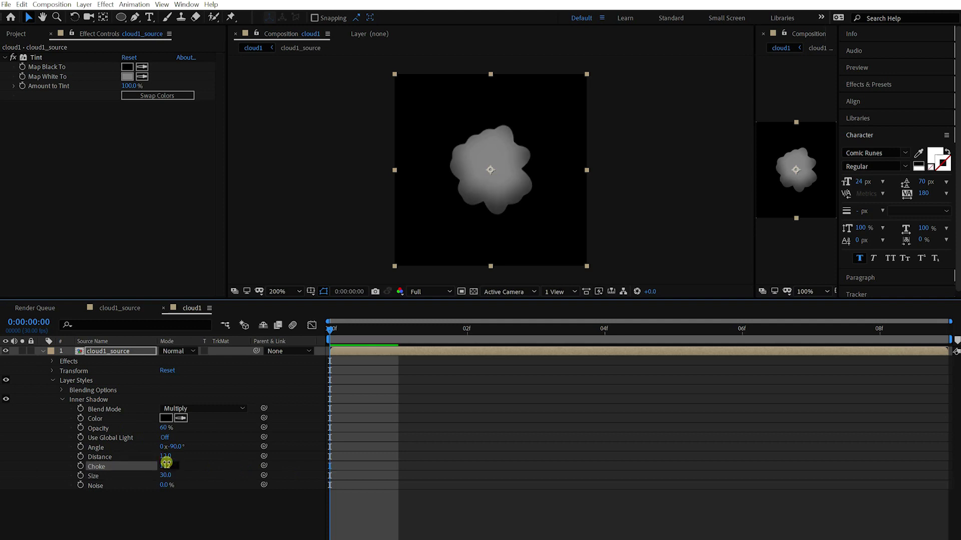
Step: Deselect the layer and preview the shaded cloud animation at 200% and 100% magnification
click(470, 432)
key(space)
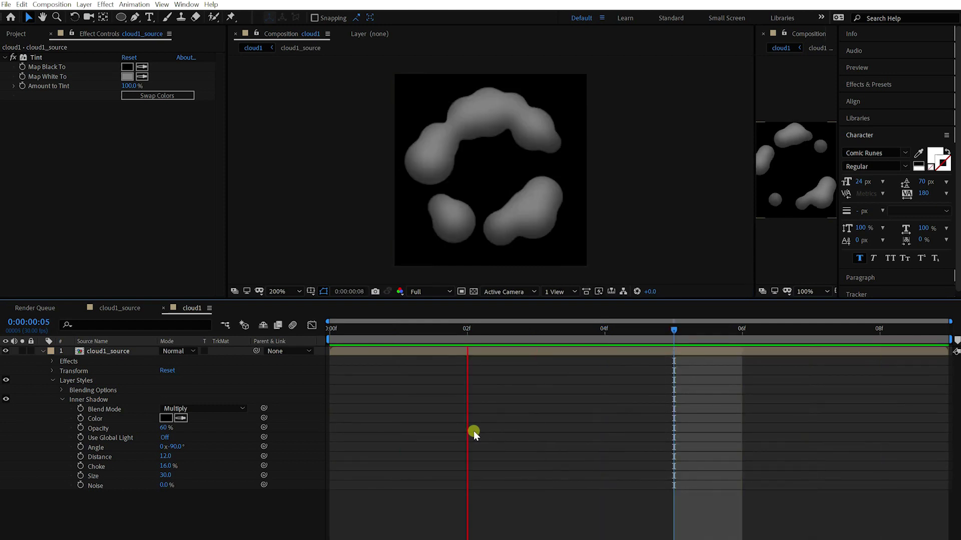
scroll(579, 217, down, 1)
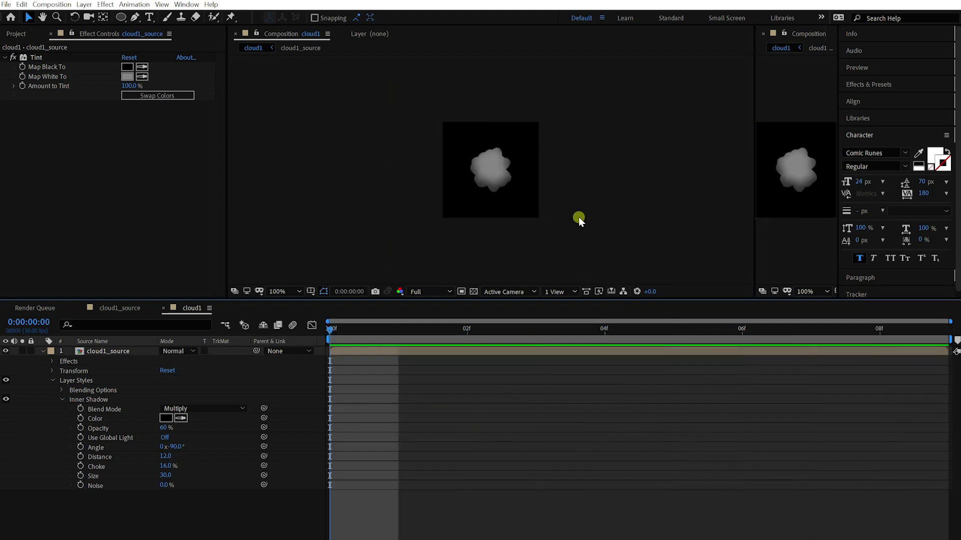
key(space)
key(space)
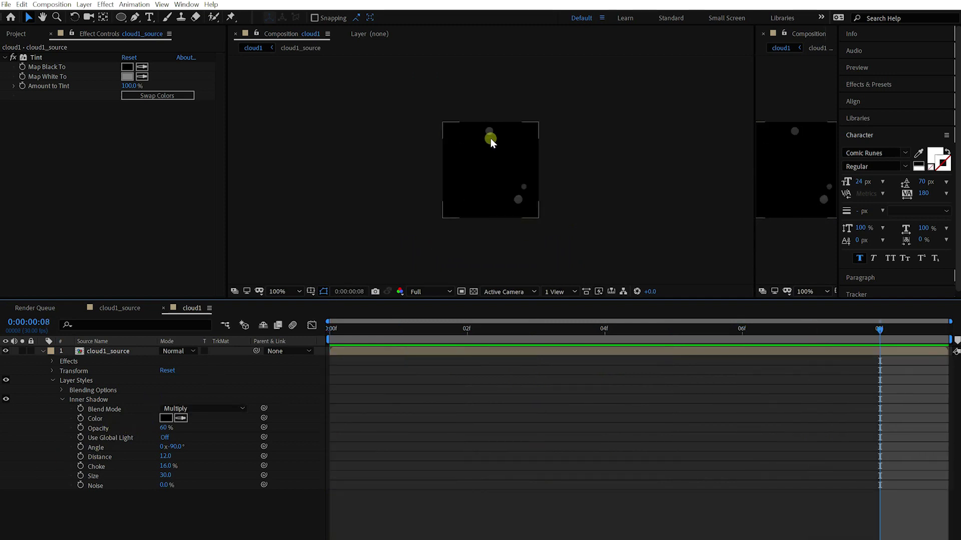
Step: At frame 4, start keyframing the Inner Shadow's Distance, Choke and Size
drag(581, 333, 604, 335)
click(188, 434)
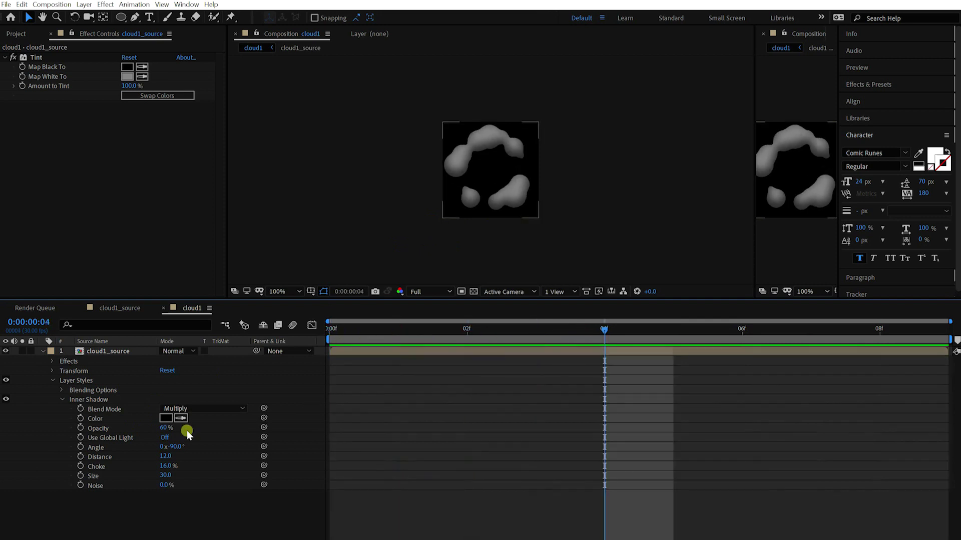
click(80, 458)
click(80, 466)
click(80, 476)
Step: At frame 8, keyframe the Inner Shadow's Distance at 4
key(End)
click(510, 149)
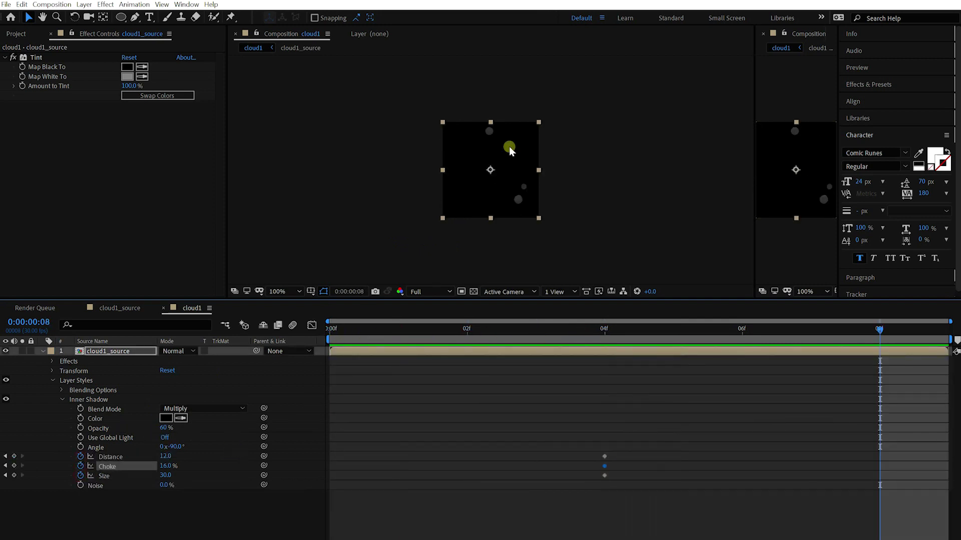
scroll(509, 150, up, 1)
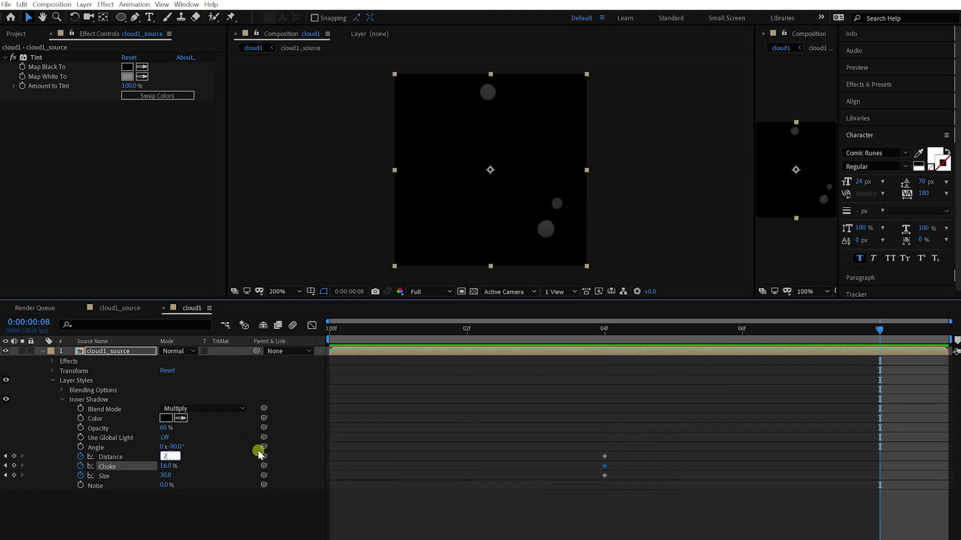
text(2)
key(Return)
text(4)
key(Return)
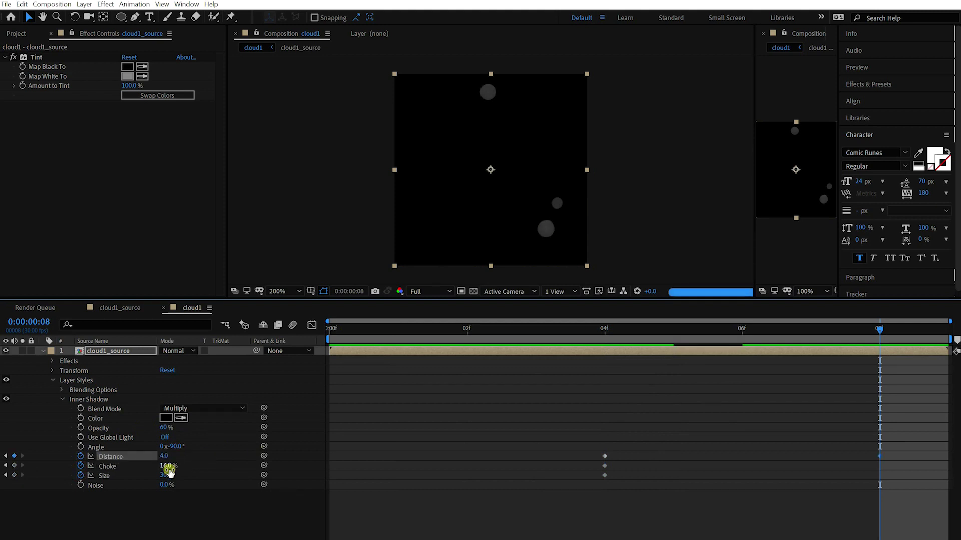
Step: Keyframe the Inner Shadow's Size at 8 and Choke at 4% on frame 8
click(167, 475)
text(8)
key(Return)
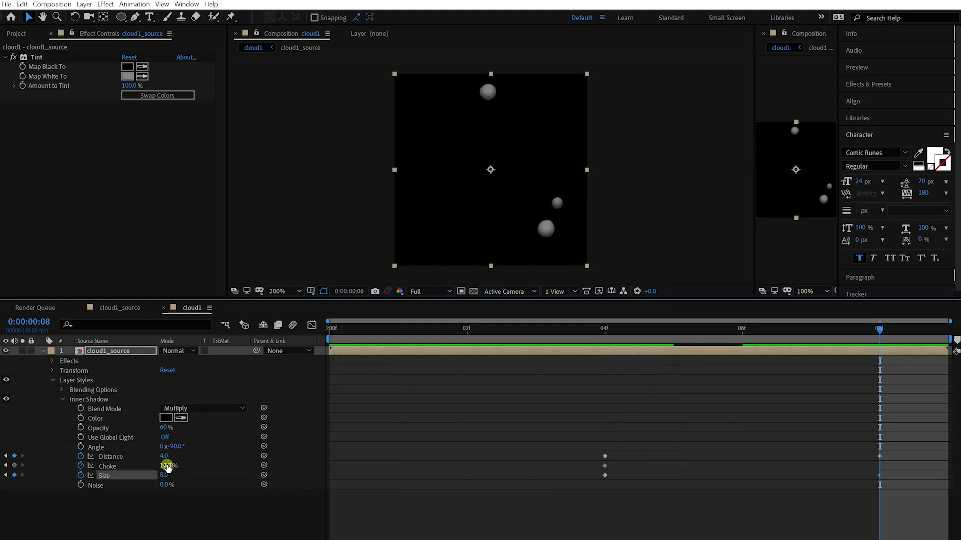
click(167, 465)
text(4)
key(Return)
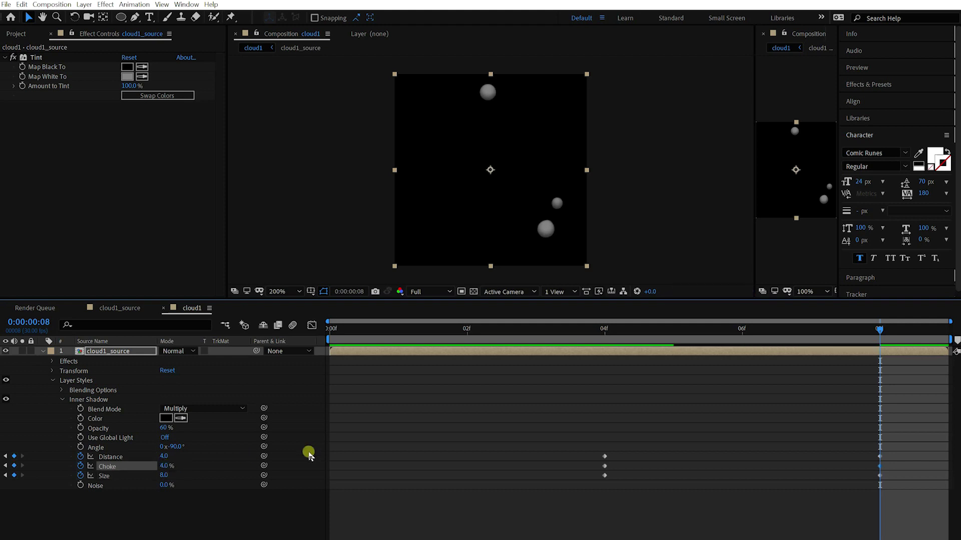
Step: Collapse the cloud1_source layer's properties and preview the keyframed shading
click(721, 421)
click(728, 350)
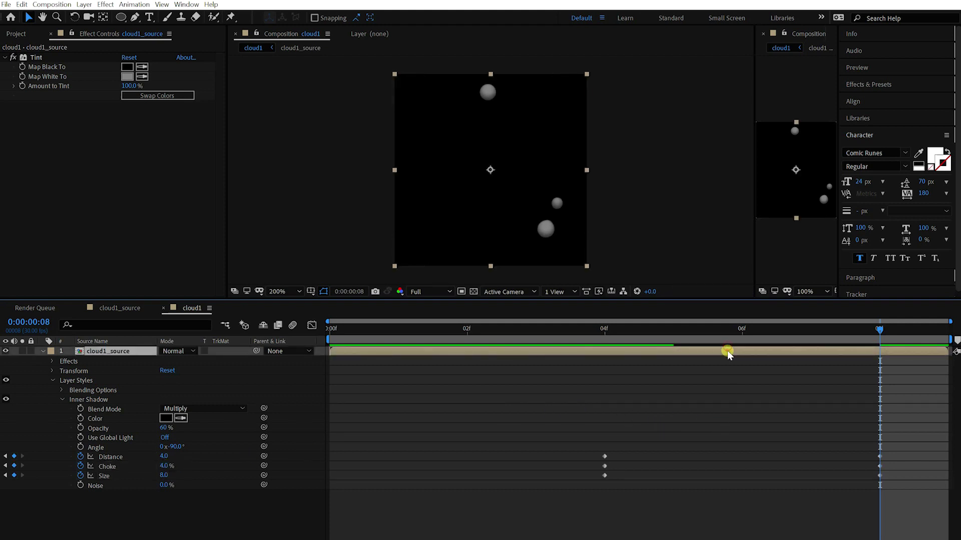
key(u)
key(u)
click(680, 440)
key(space)
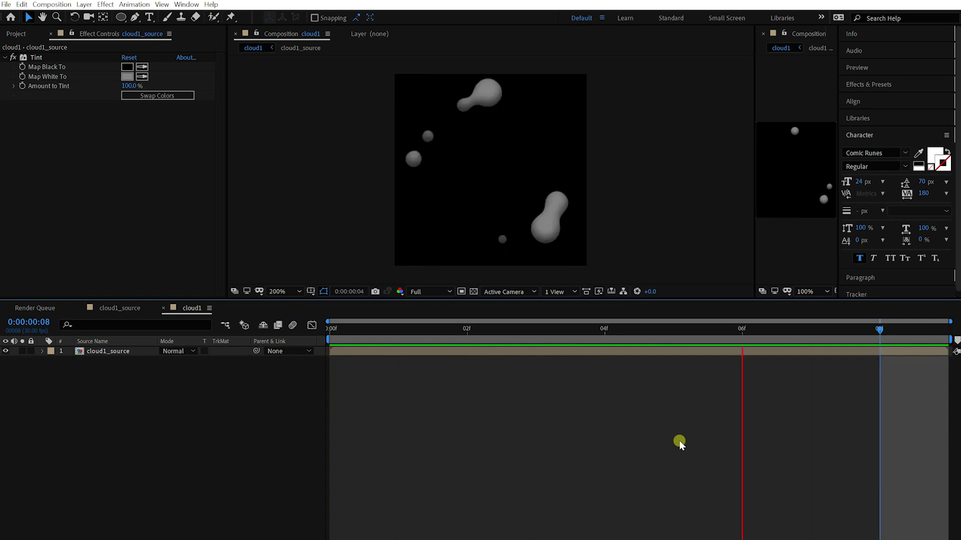
Step: Duplicate the cloud1_source composition and rename the copy as cloud2_source
key(ctrl+d)
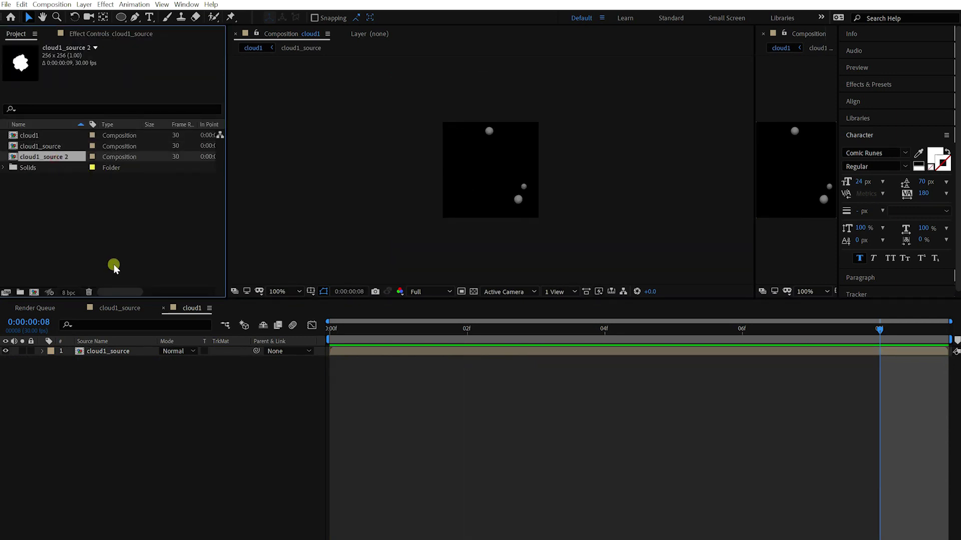
key(Return)
key(Right)
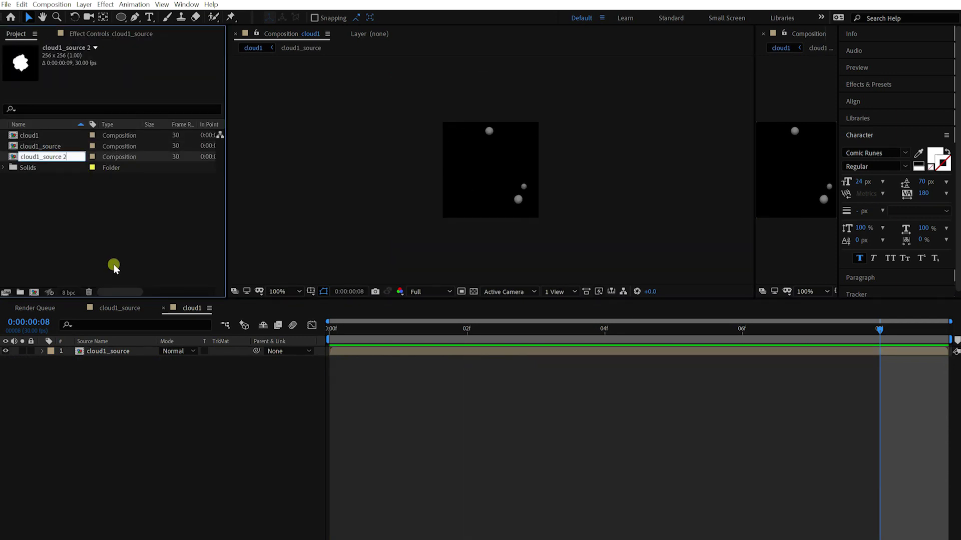
key(BackSpace)
key(BackSpace)
key(Left)
key(Left)
key(Left)
key(Left)
key(Left)
key(Left)
key(Left)
key(BackSpace)
text(2)
key(Return)
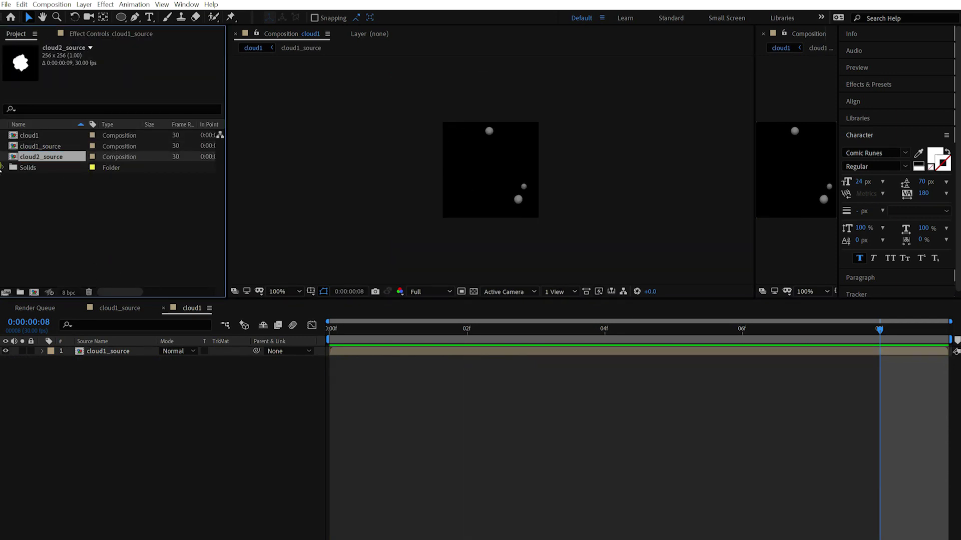
Step: Open cloud2_source at frame 2 and hide the circle_main_5 and circle_main_4 layers
key(KP_Enter)
click(466, 329)
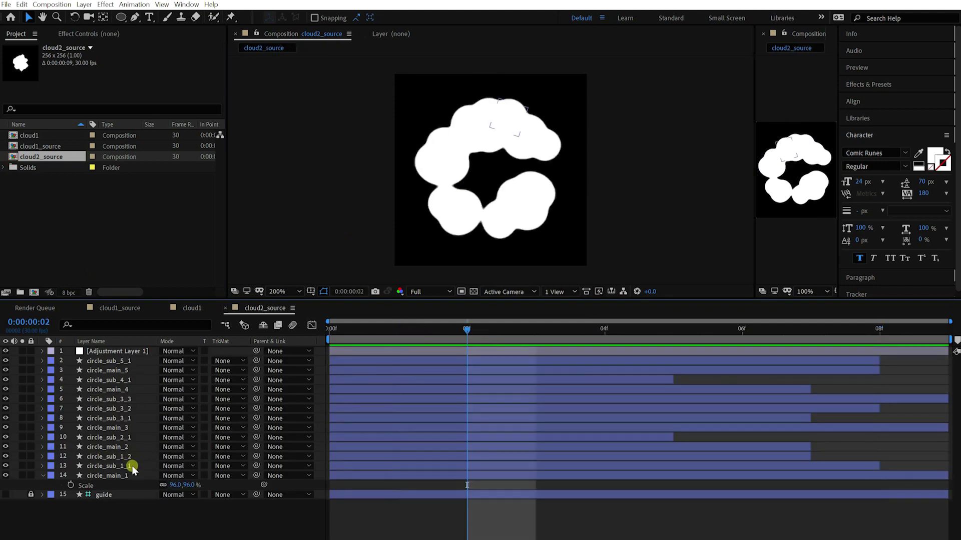
click(467, 129)
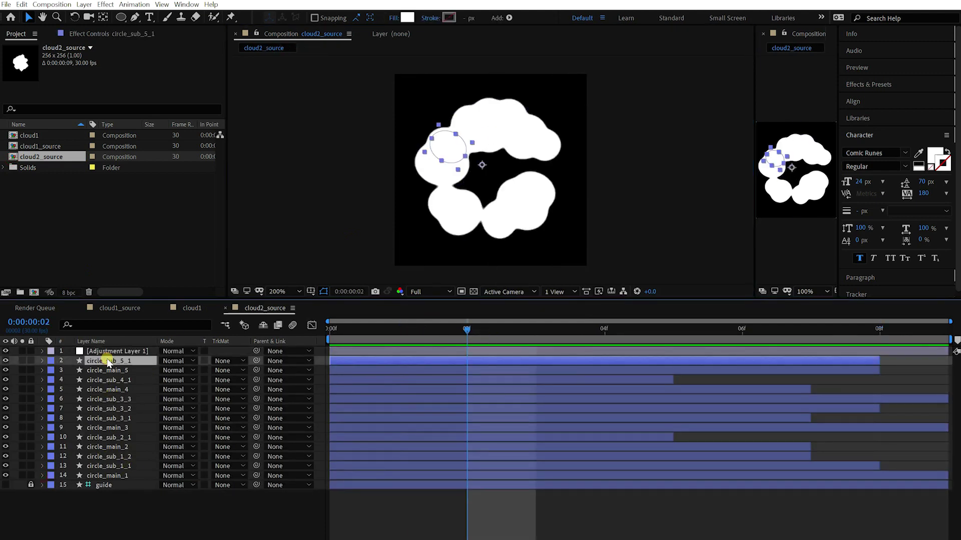
click(6, 361)
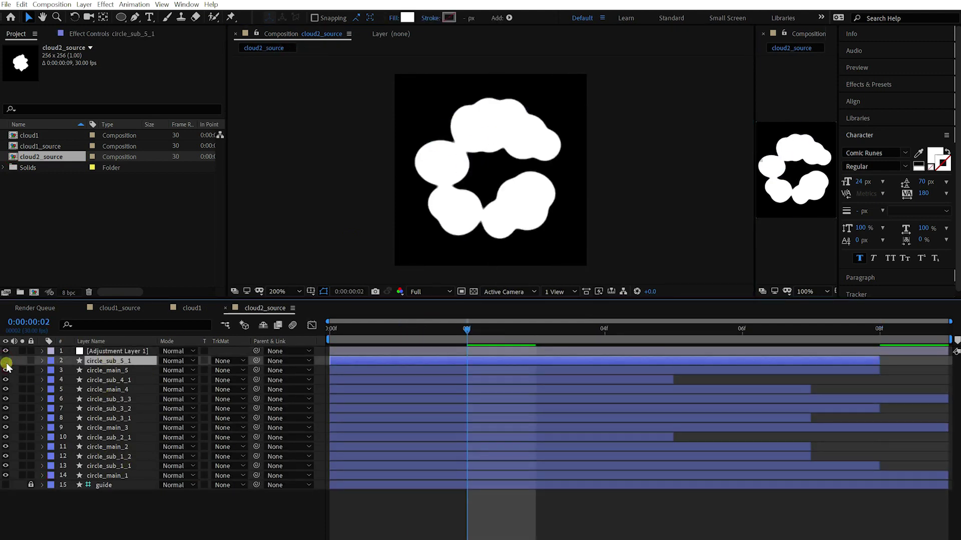
click(6, 370)
click(35, 389)
click(6, 389)
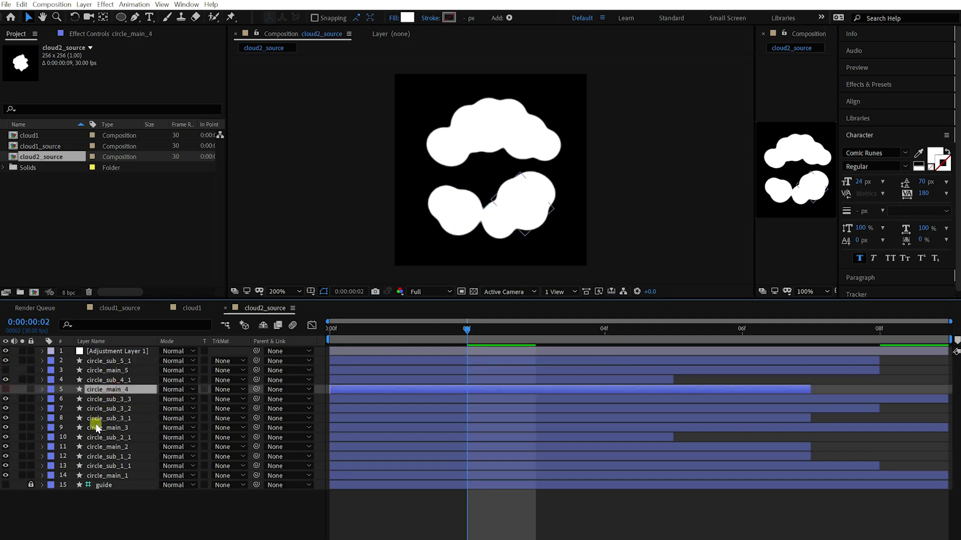
Step: Hide the circle_main_3, circle_main_2 and circle_main_1 layers, then preview the animation
click(96, 428)
click(7, 428)
click(35, 446)
click(6, 447)
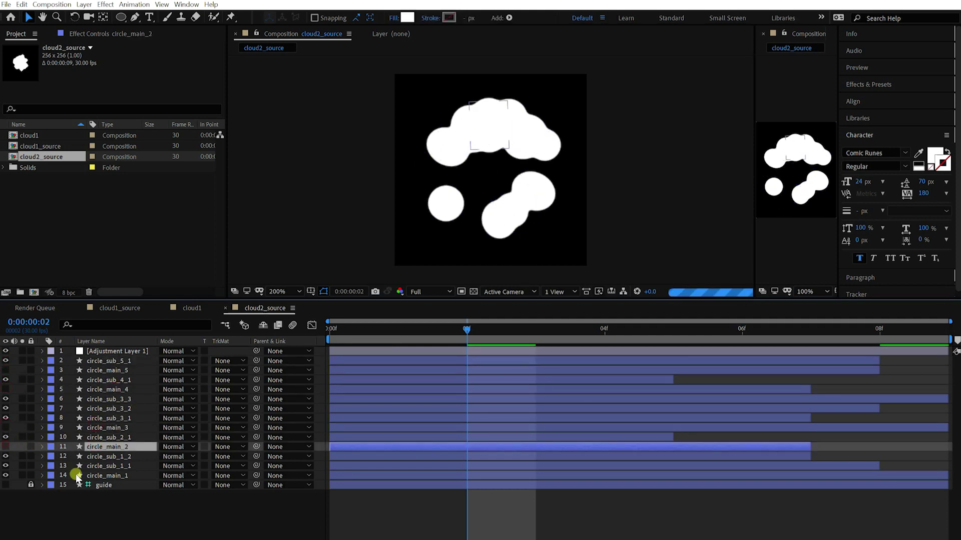
click(77, 476)
click(6, 475)
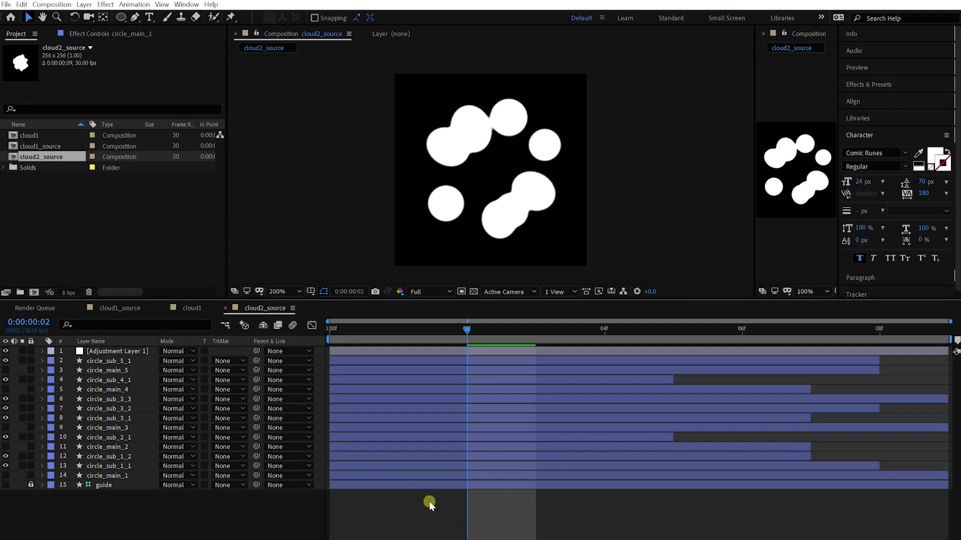
key(space)
Step: Duplicate the cloud1_source layer in the cloud1 composition at frame 2
click(192, 308)
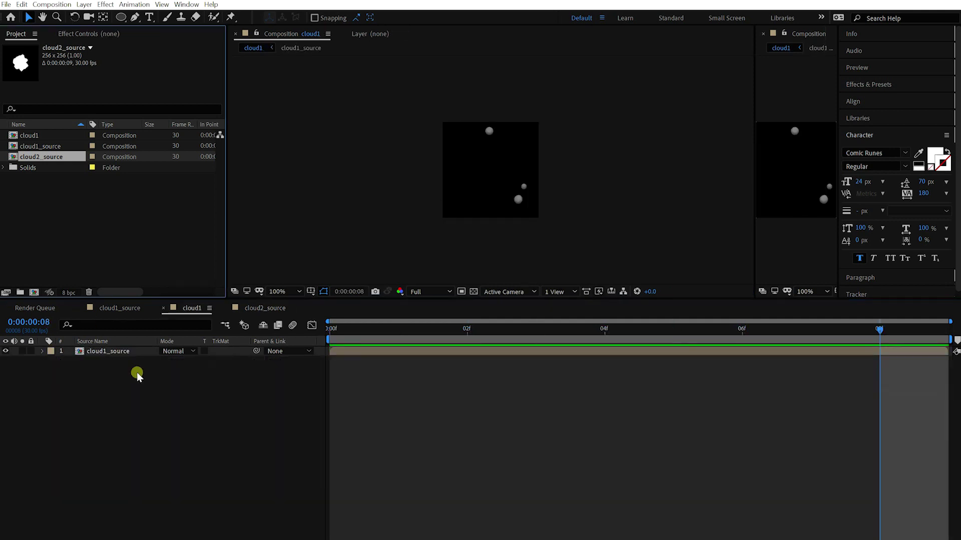
click(134, 352)
click(488, 336)
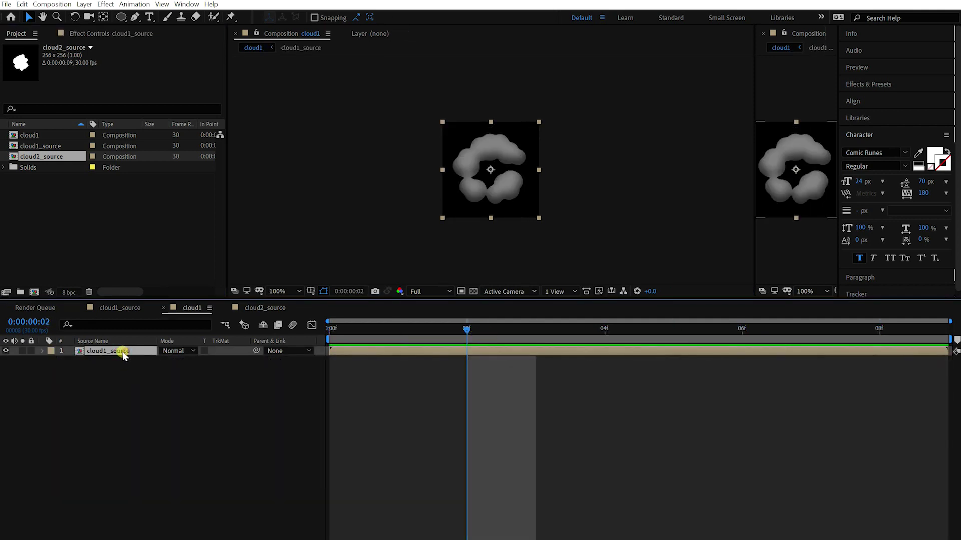
key(ctrl+d)
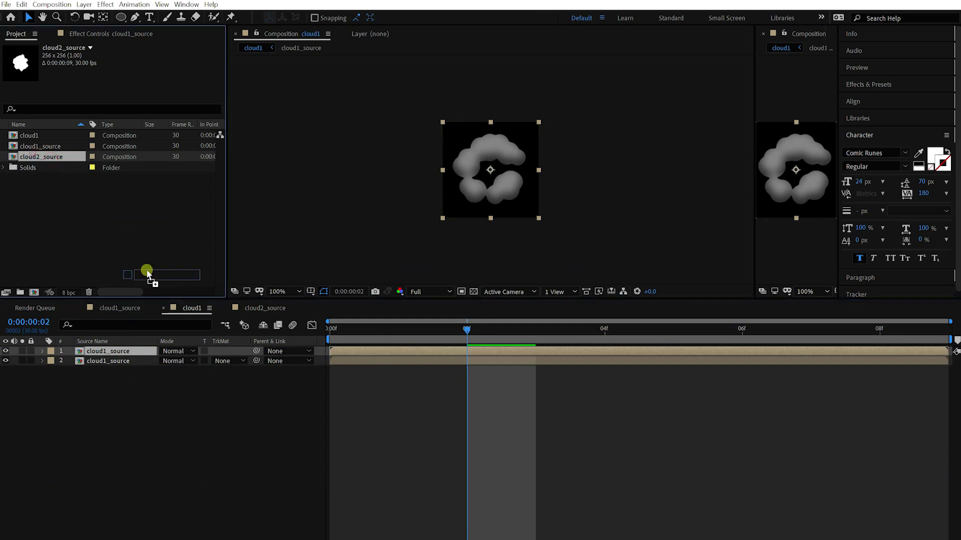
Step: Replace the upper cloud1_source layer in cloud1 with the cloud2_source composition and scale it down to 80%
drag(110, 355, 110, 355)
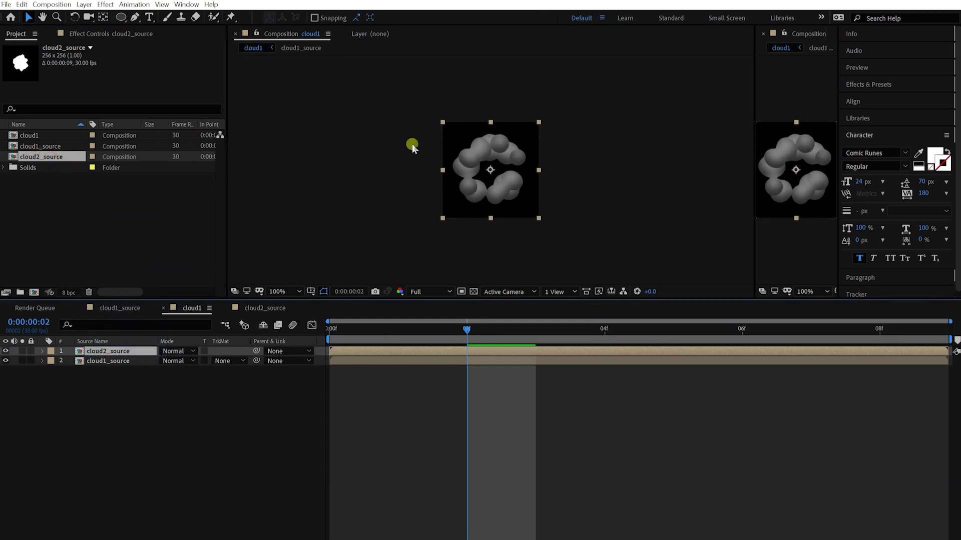
key(s)
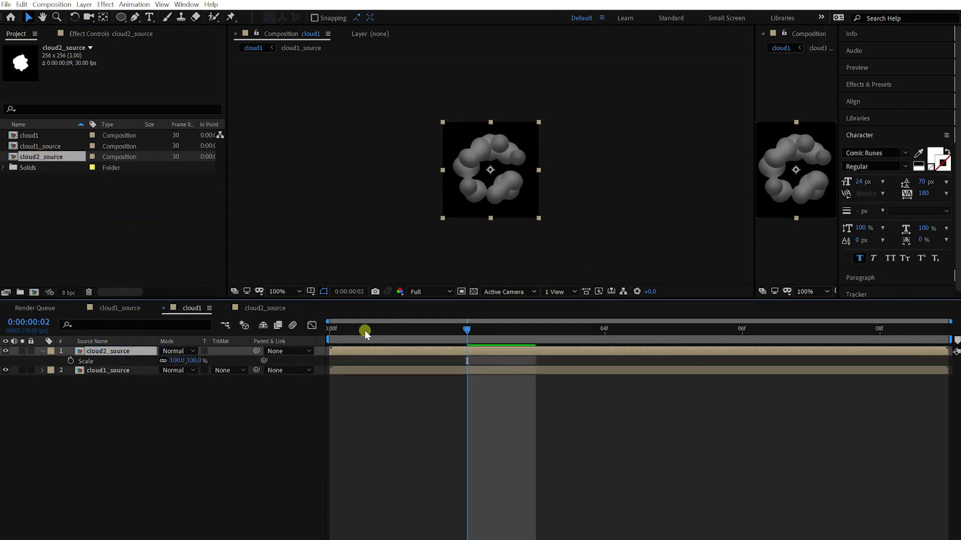
key(alt+shift+KP_Subtract)
key(alt+shift+KP_Subtract)
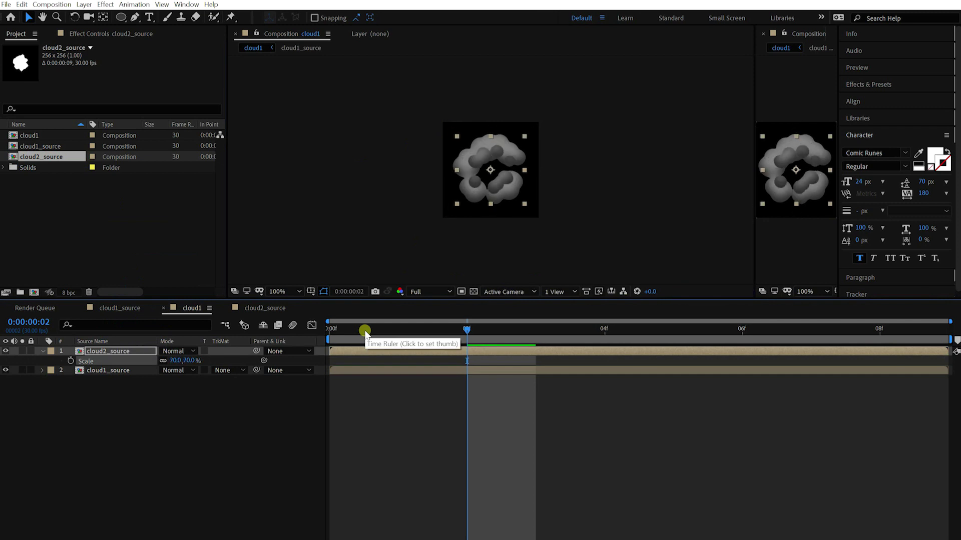
click(43, 351)
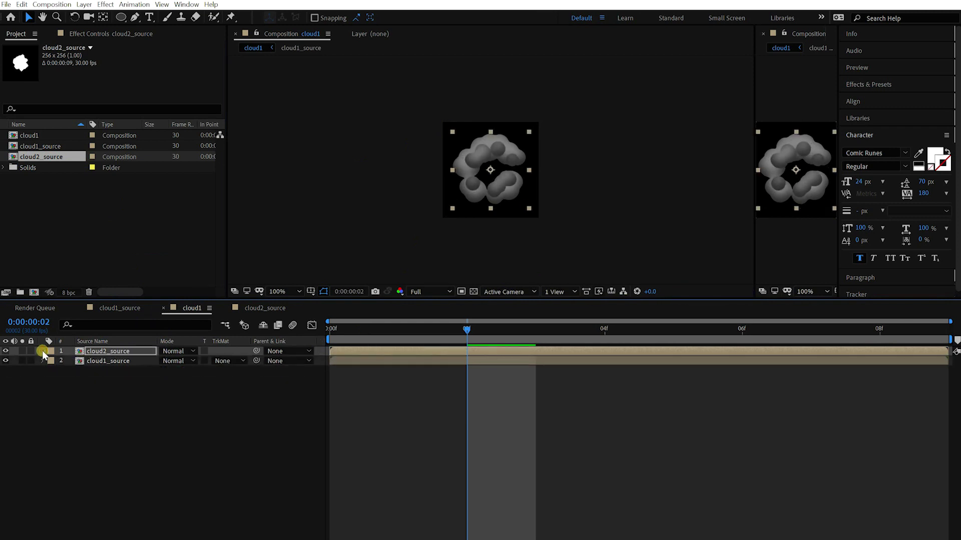
Step: Go to frame 4, zoom the composition view to 200% and reveal the keyframed Inner Shadow properties of the cloud2_source layer
click(43, 351)
click(43, 438)
click(50, 436)
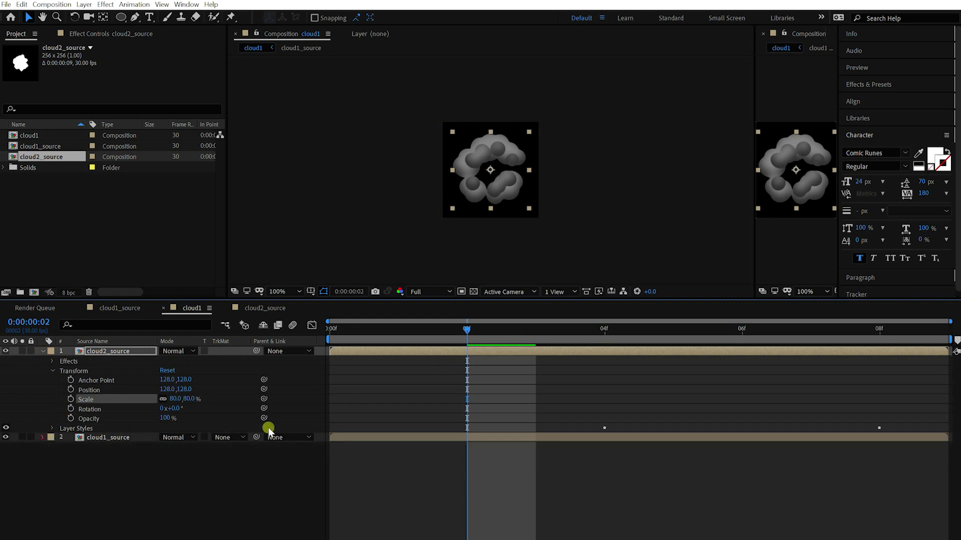
click(606, 330)
key(period)
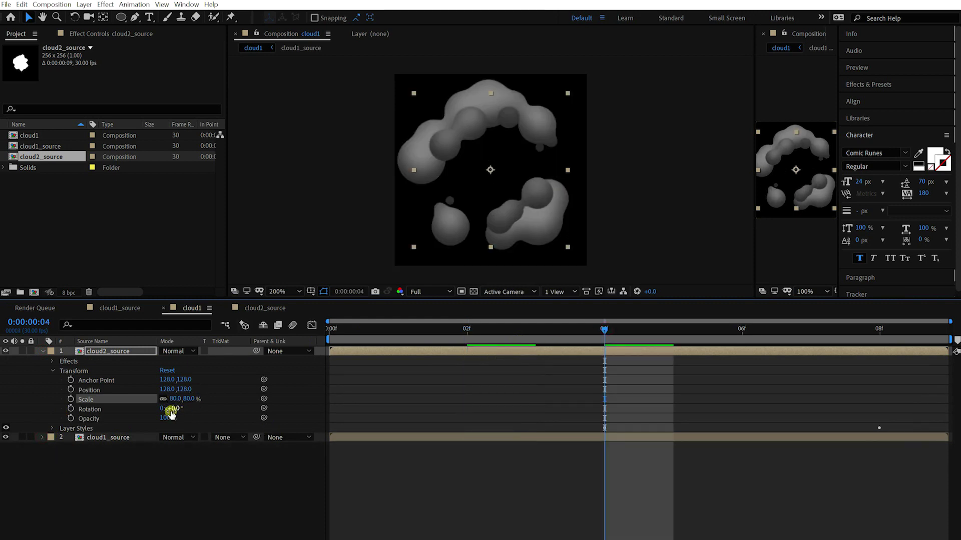
click(52, 372)
click(52, 382)
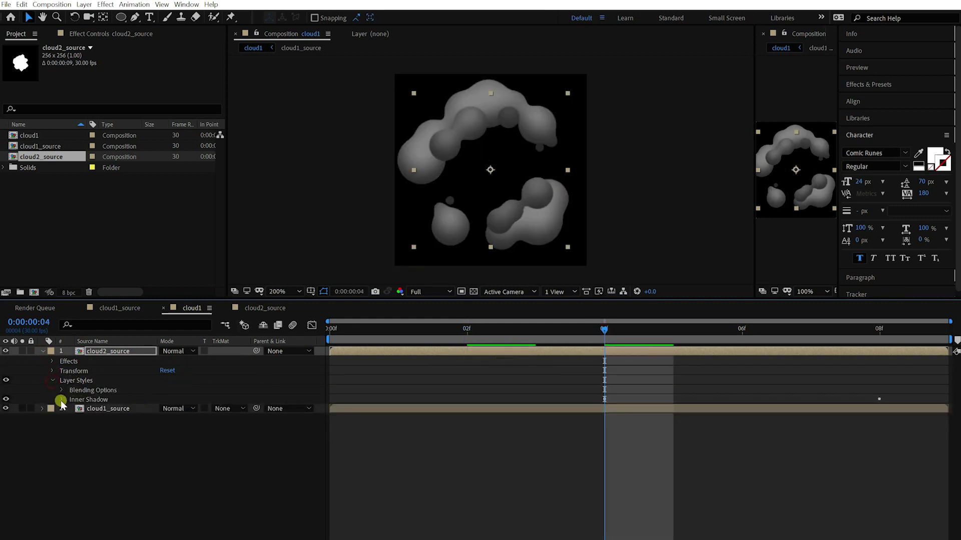
key(u)
click(546, 448)
Step: Set the cloud2_source layer's Inner Shadow keyframes at frame 4 to Distance 8, Size 20 and Choke 12%
click(167, 360)
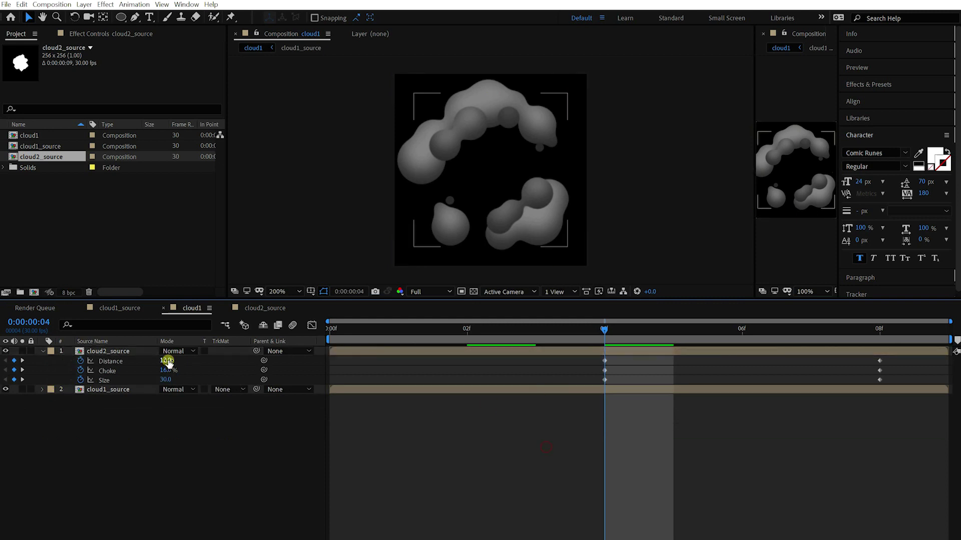
text(8)
key(Return)
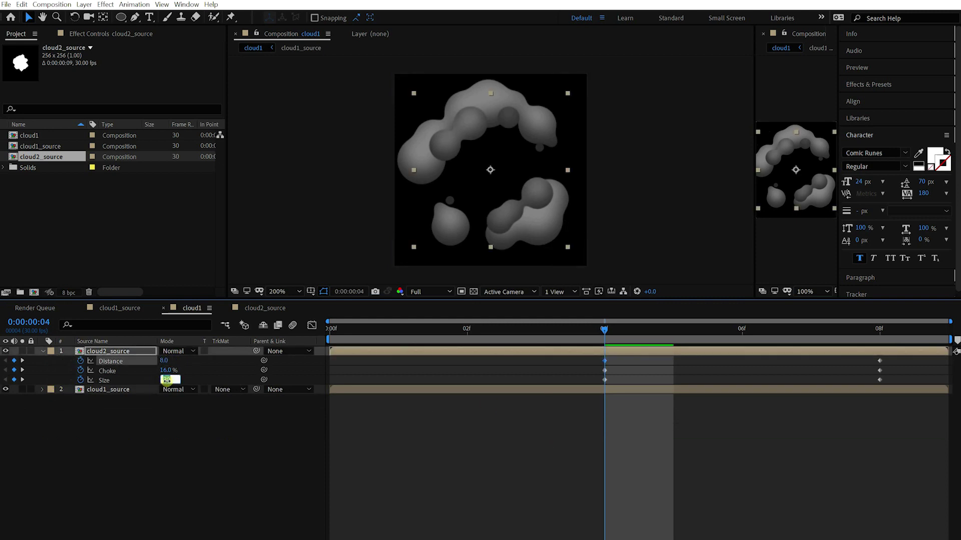
text(200)
key(Return)
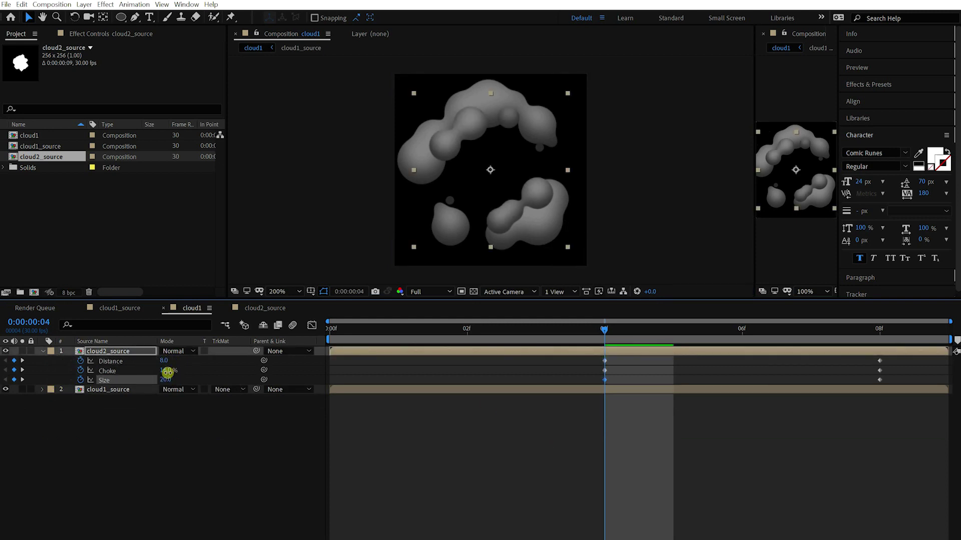
click(167, 371)
text(12)
key(Return)
click(552, 468)
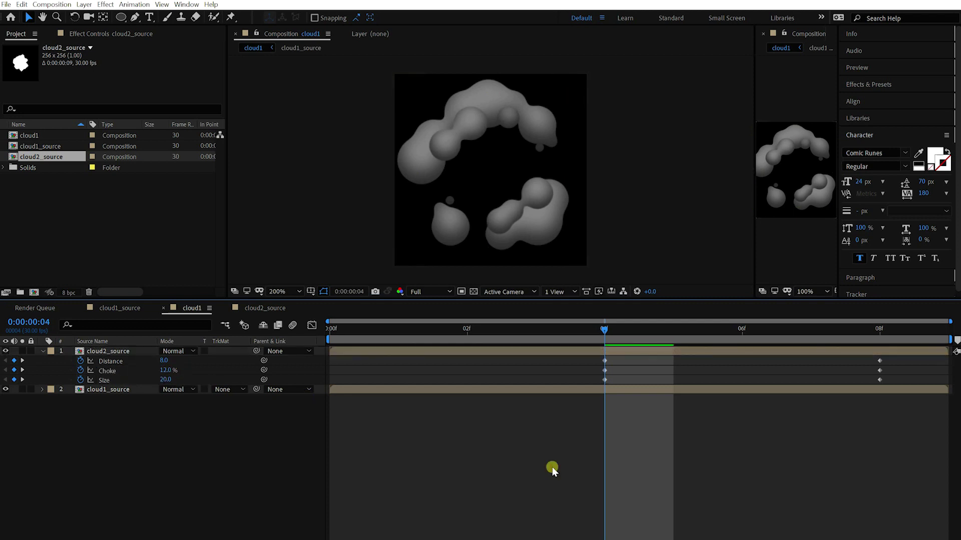
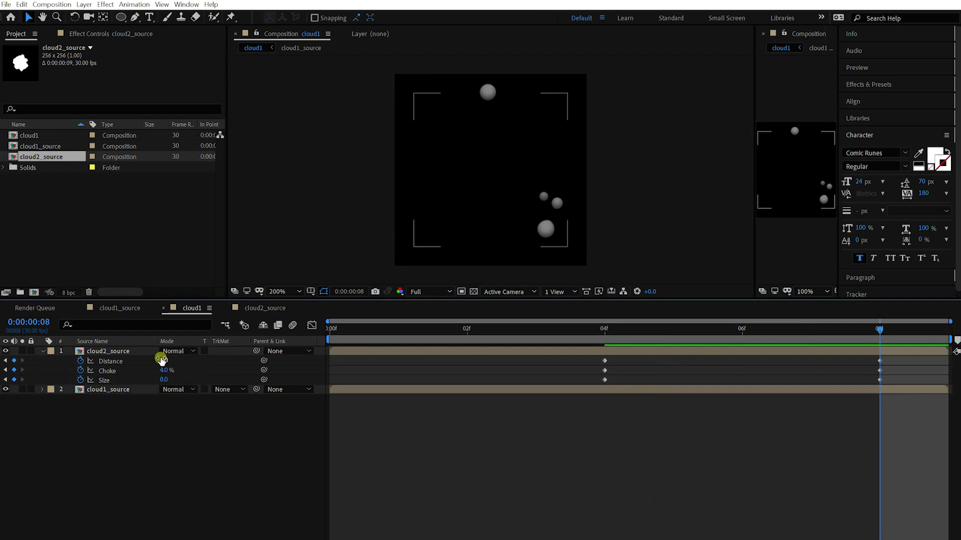
Step: Set the cloud2_source layer's Inner Shadow keyframes at frame 8 to Distance 2, Choke 2% and Size 4
text(2)
key(Return)
click(166, 370)
text(2)
click(167, 379)
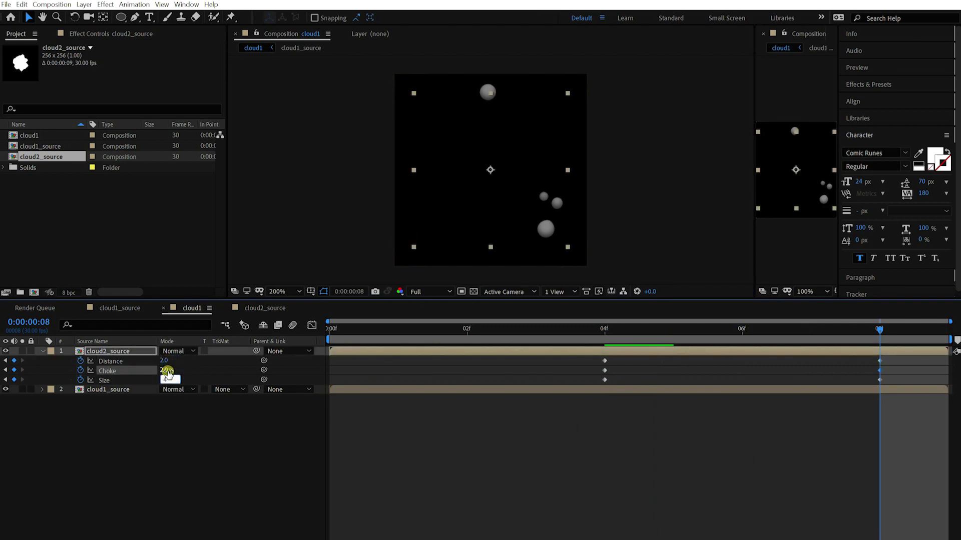
text(4)
key(Return)
click(380, 421)
Step: Darken the cloud1_source layer's Tint Map White To colour to a neutral grey of 48% brightness and preview the animation at 100% zoom
drag(628, 336, 538, 343)
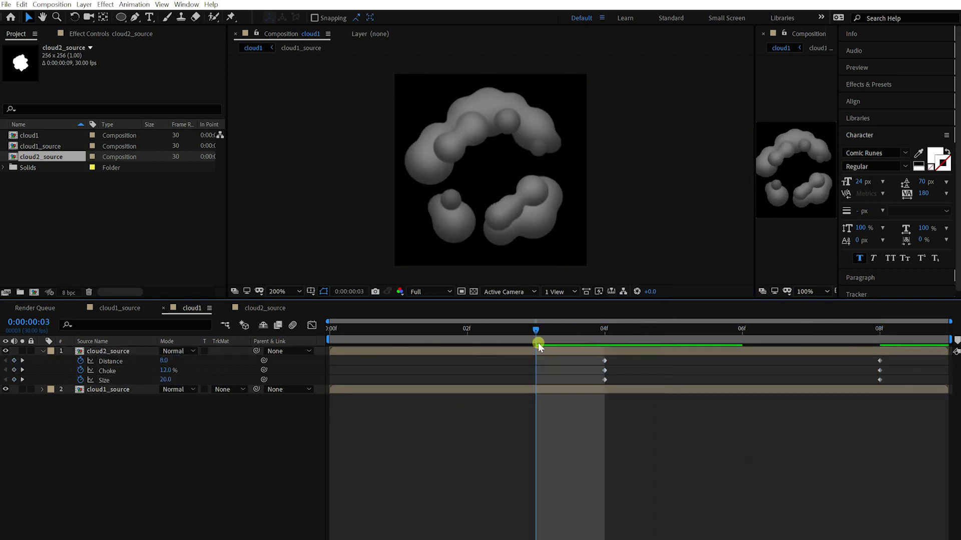
click(584, 365)
click(557, 388)
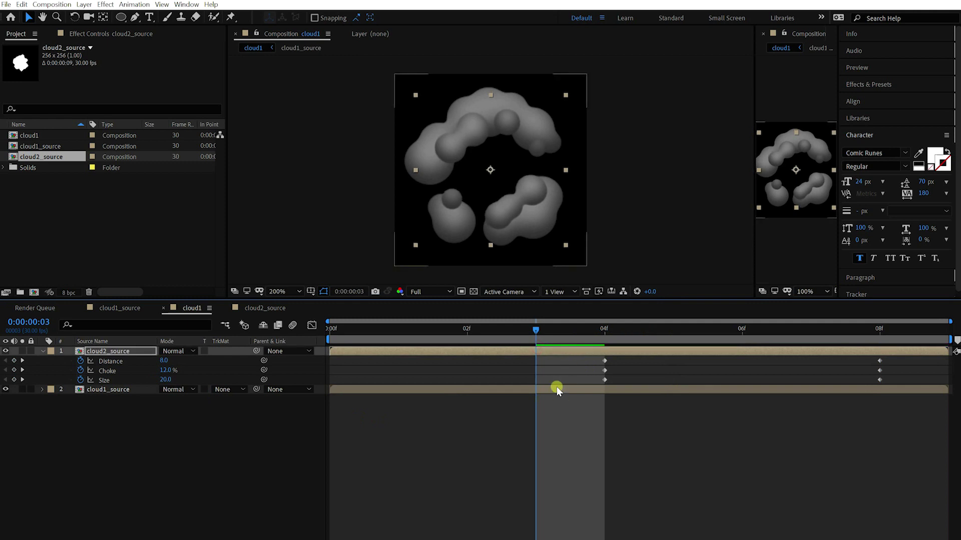
click(113, 40)
click(126, 77)
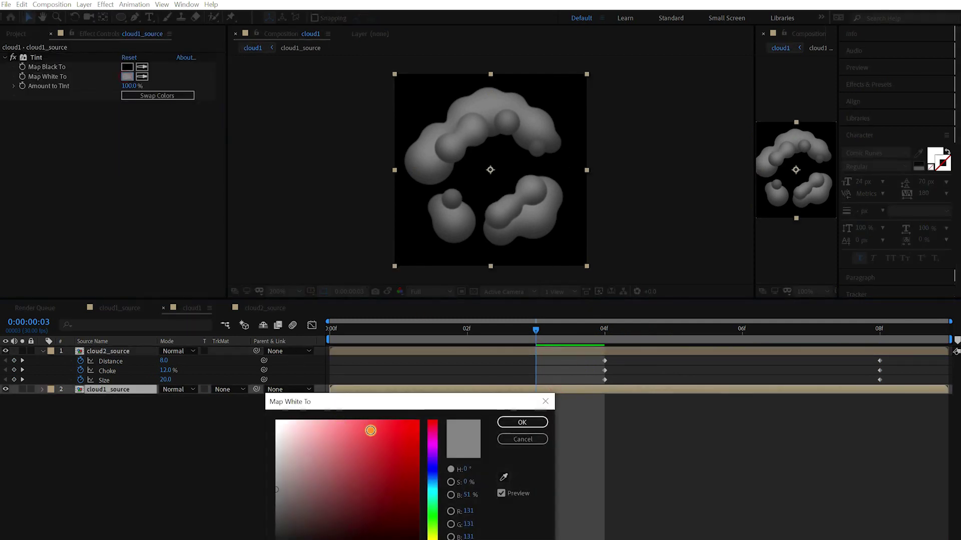
drag(438, 400, 398, 319)
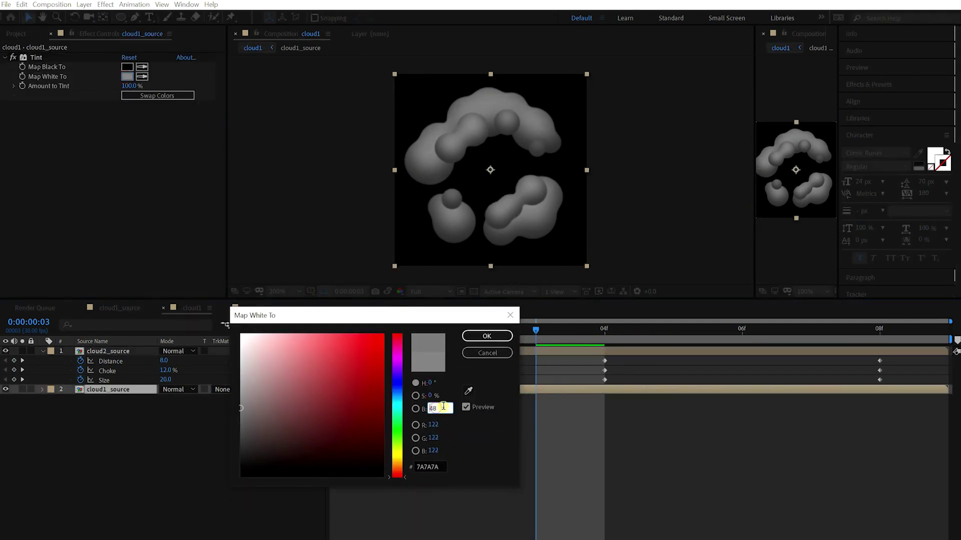
key(Down)
key(Down)
key(Down)
key(Down)
click(487, 336)
click(575, 245)
scroll(575, 245, down, 1)
key(space)
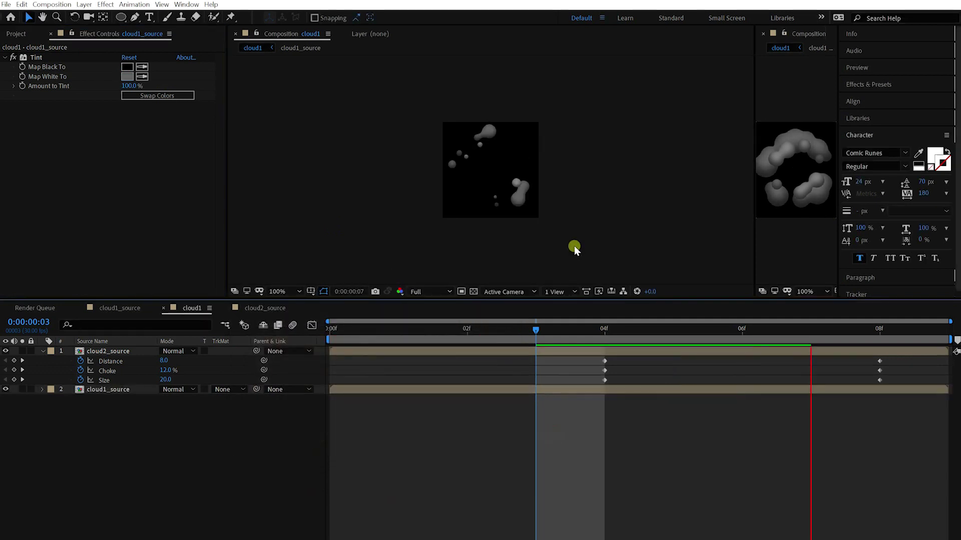
key(space)
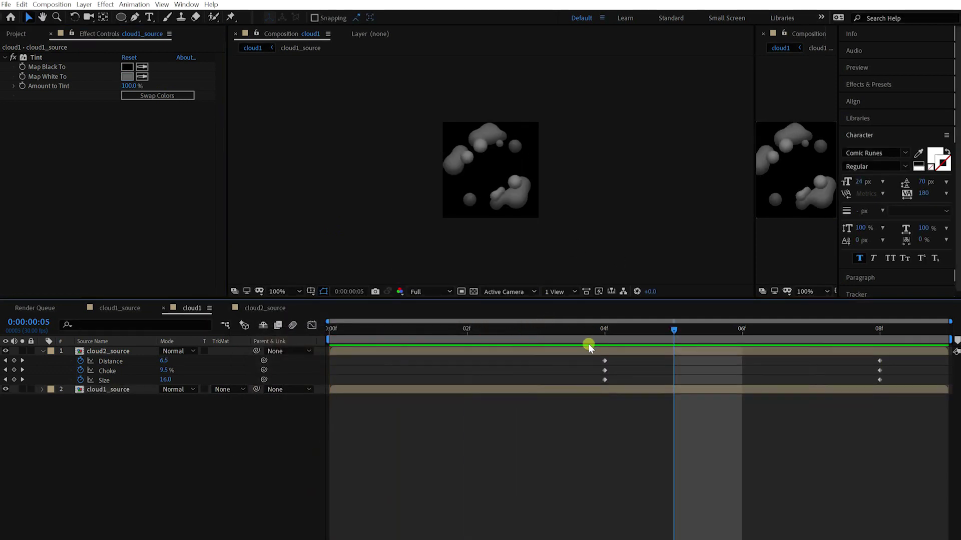
Step: Adjust the Inner Shadow opacity of the cloud2_source layer at frame 4, collapse its properties and play the animation
click(593, 353)
key(Page_Up)
click(42, 351)
click(42, 351)
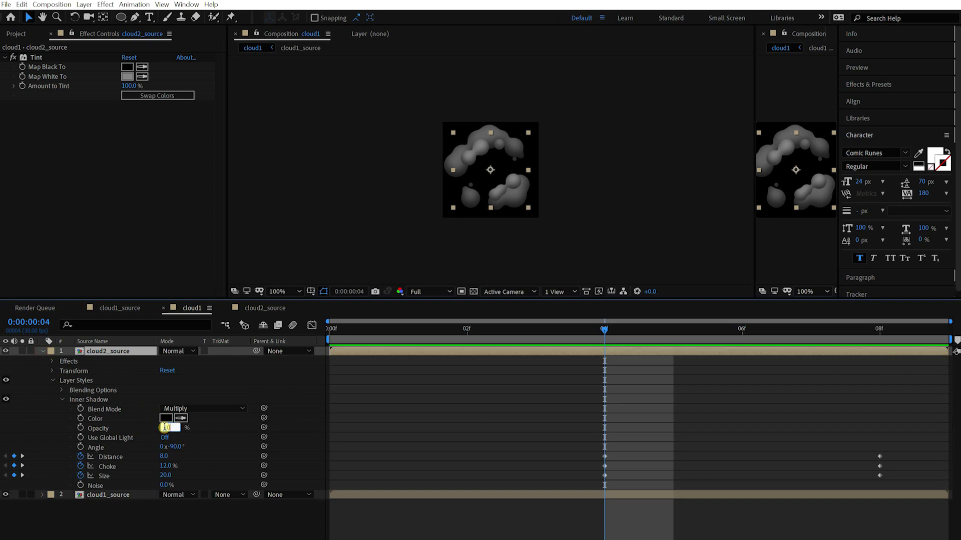
key(Return)
click(520, 429)
key(u)
key(u)
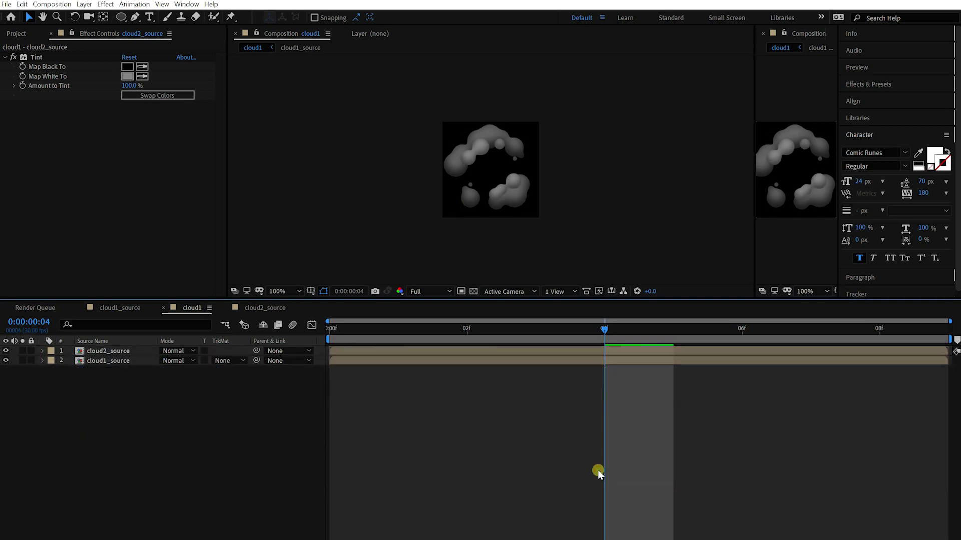
key(space)
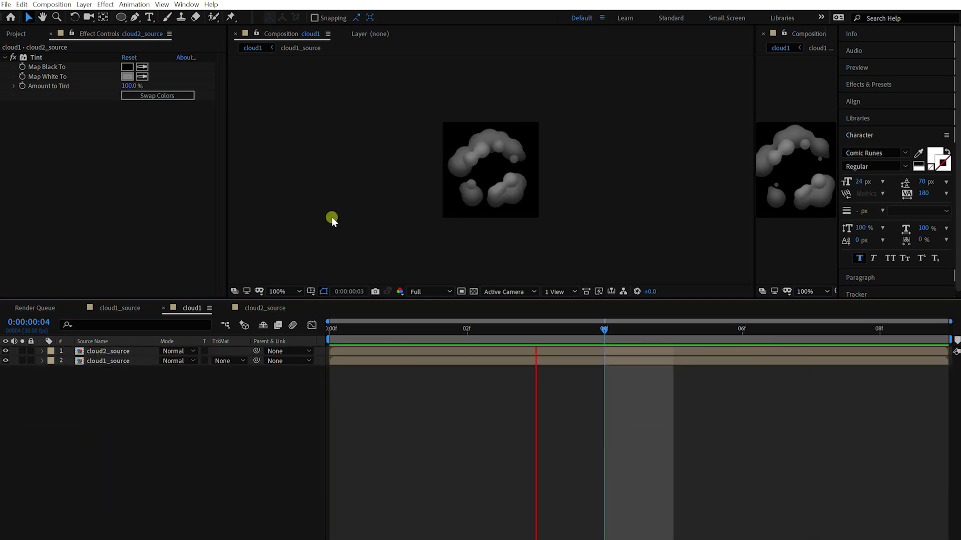
key(space)
Step: Scale the cloud1_source layer and the cloud2_source layer down slightly in small increments at frame 4
click(608, 359)
drag(695, 331, 591, 344)
key(ctrl+KP_Subtract)
key(ctrl+KP_Subtract)
key(ctrl+KP_Subtract)
key(ctrl+KP_Subtract)
key(ctrl+KP_Subtract)
key(ctrl+KP_Subtract)
key(ctrl+KP_Subtract)
click(610, 351)
key(ctrl+KP_Subtract)
key(ctrl+KP_Subtract)
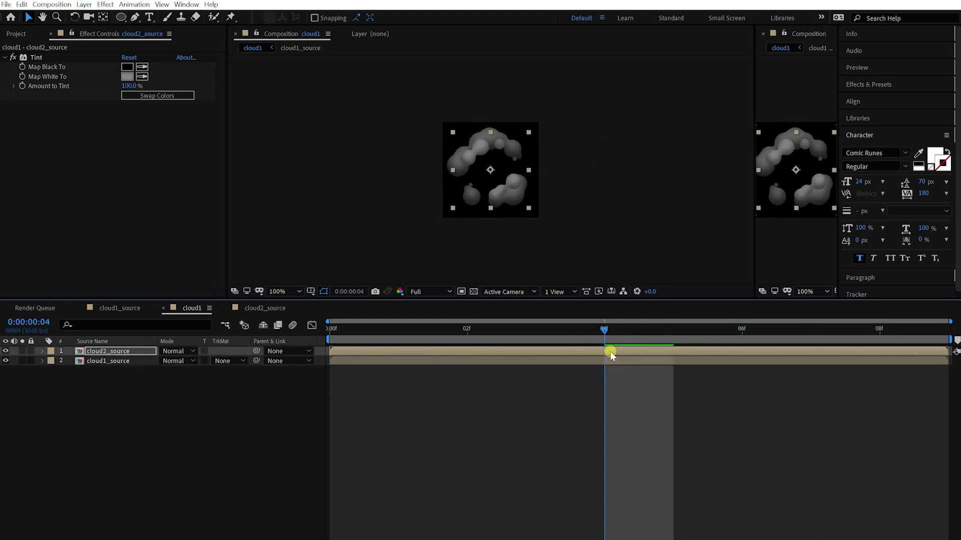
Step: Add 100% Opacity keyframes to both the cloud2_source and cloud1_source layers at frame 4
shift+click(607, 361)
key(t)
click(71, 381)
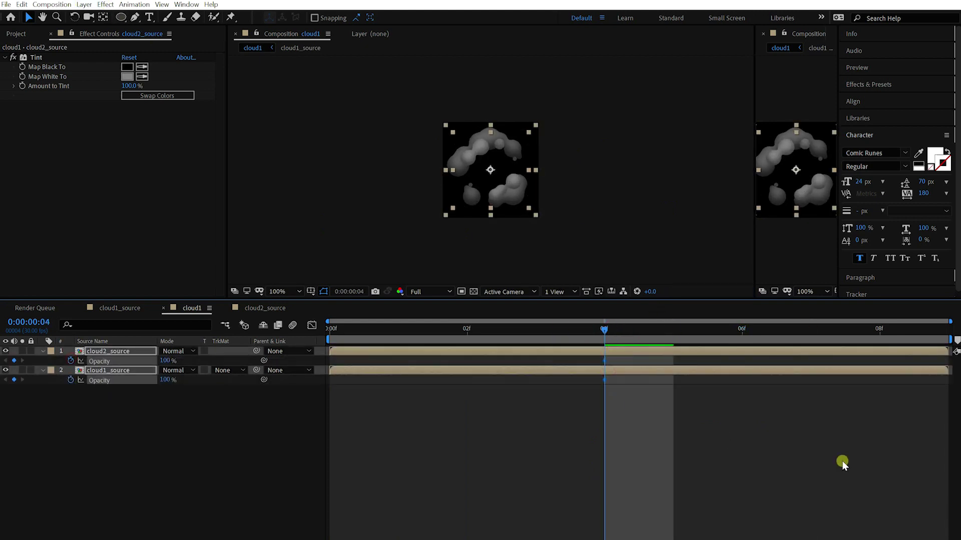
Step: Set the Opacity of the cloud1_source and cloud2_source layers to 50% at frame 8
click(820, 446)
drag(771, 331, 931, 344)
click(178, 380)
text(50)
key(Return)
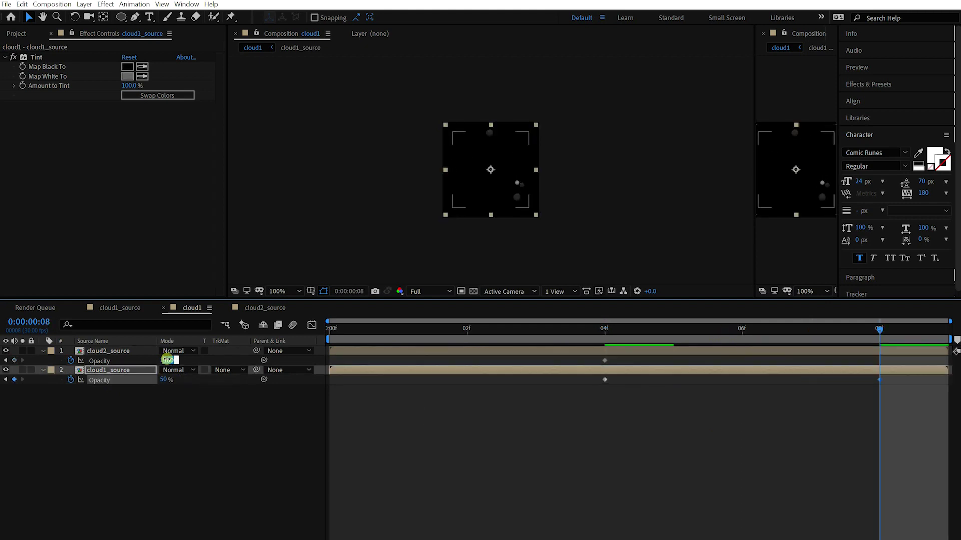
click(165, 361)
text(50)
key(Return)
click(615, 424)
key(j)
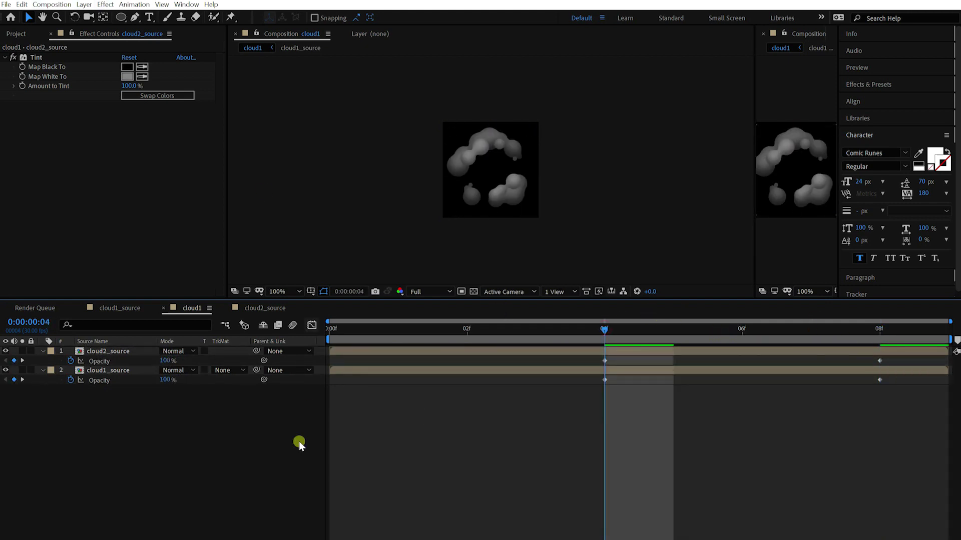
Step: Add an adjustment layer above both cloud layers in cloud1 and apply a Gaussian Blur to it
right_click(150, 395)
mouse_move(173, 399)
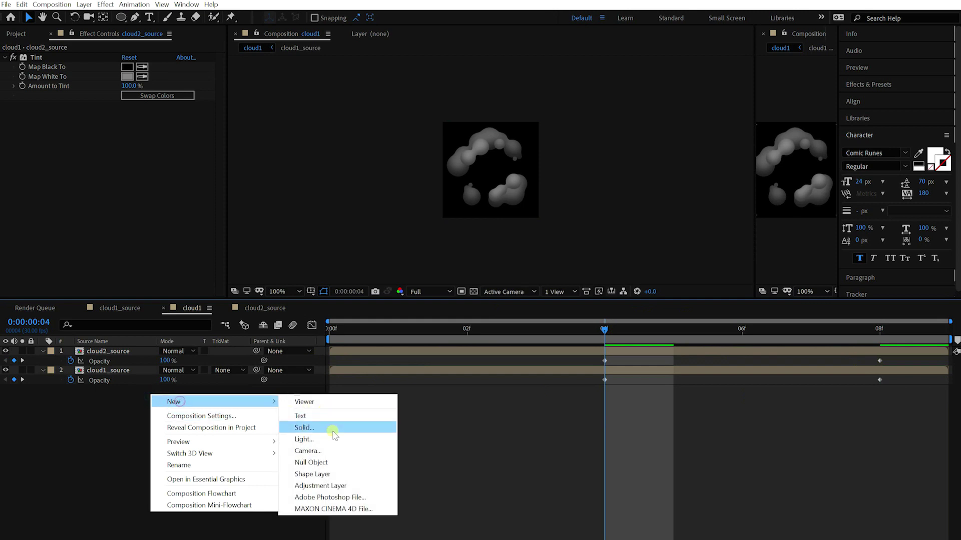
click(320, 486)
click(105, 4)
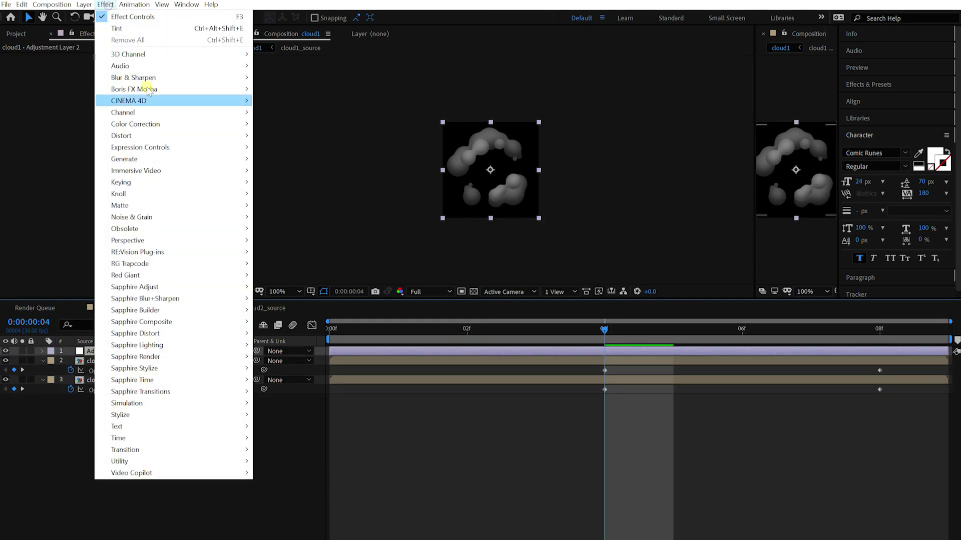
mouse_move(153, 81)
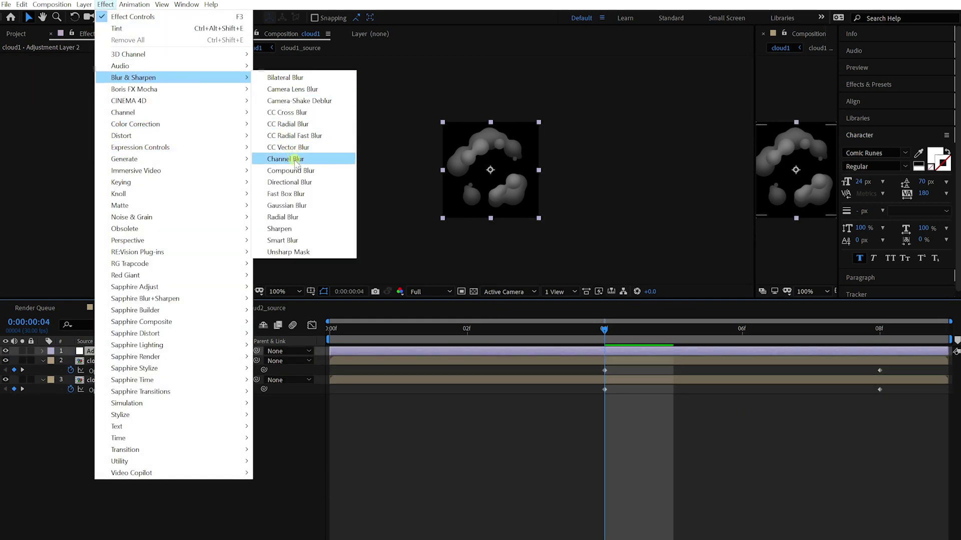
click(297, 206)
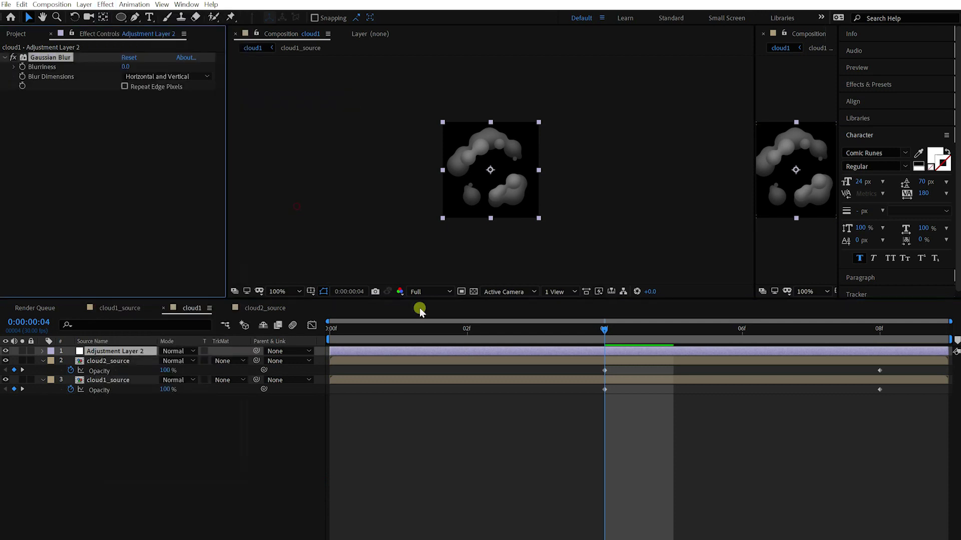
Step: Start keyframing the adjustment layer's Gaussian Blur with Blurriness 0 at frame 3
key(Home)
drag(419, 341, 604, 342)
key(Page_Up)
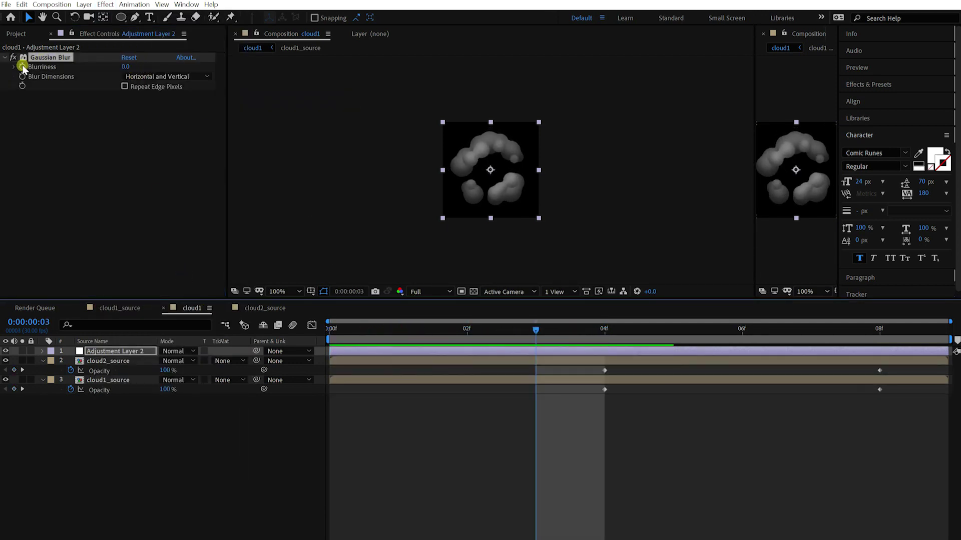
click(22, 66)
Step: Set the Gaussian Blur's Blurriness to 8 at frame 8 and play the animation
key(Page_Down)
key(Page_Down)
key(Page_Down)
key(Page_Down)
key(Page_Down)
key(Page_Down)
key(Page_Down)
click(128, 67)
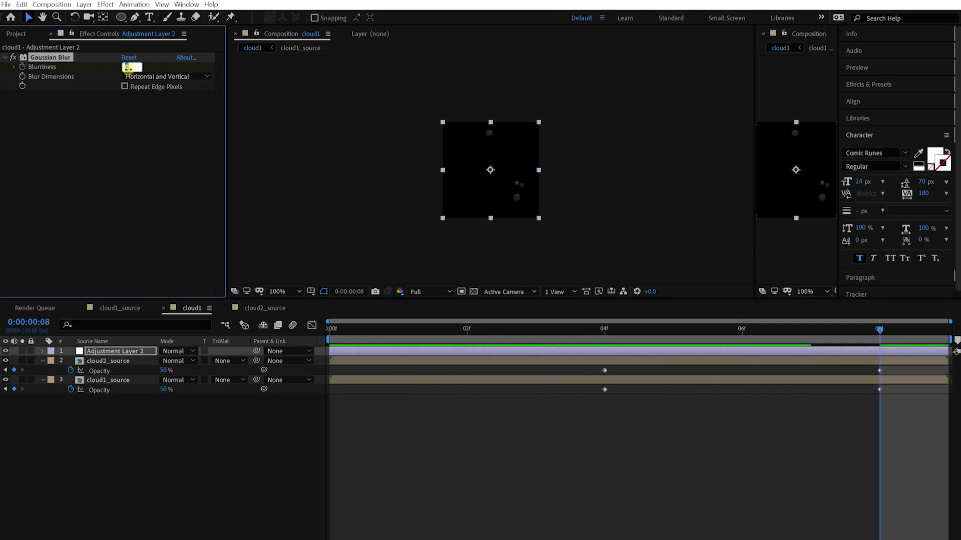
text(6)
key(Return)
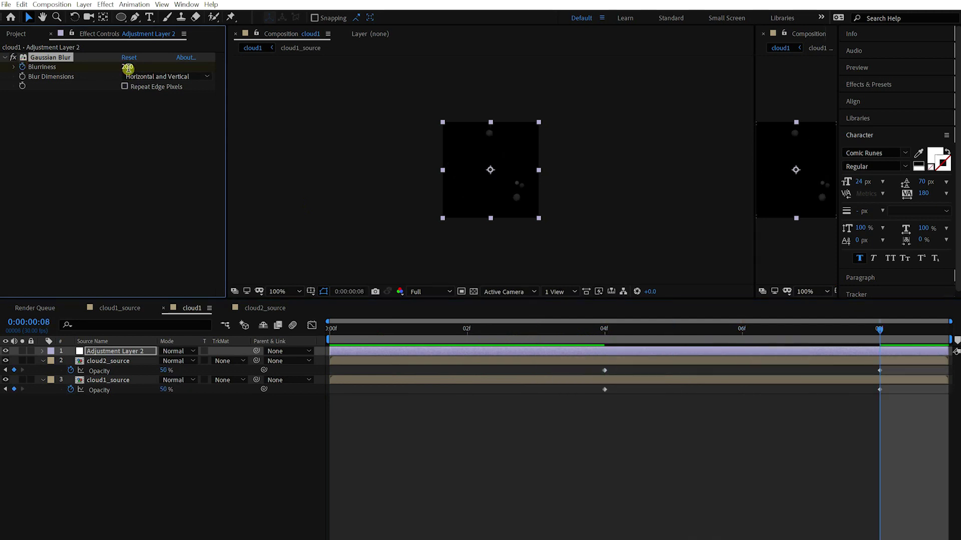
text(8)
key(Return)
click(635, 442)
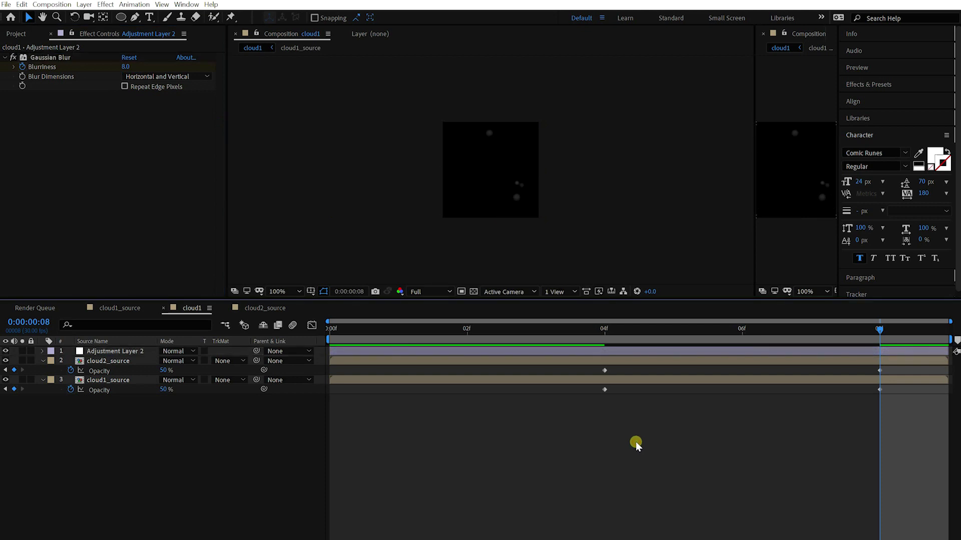
key(space)
key(space)
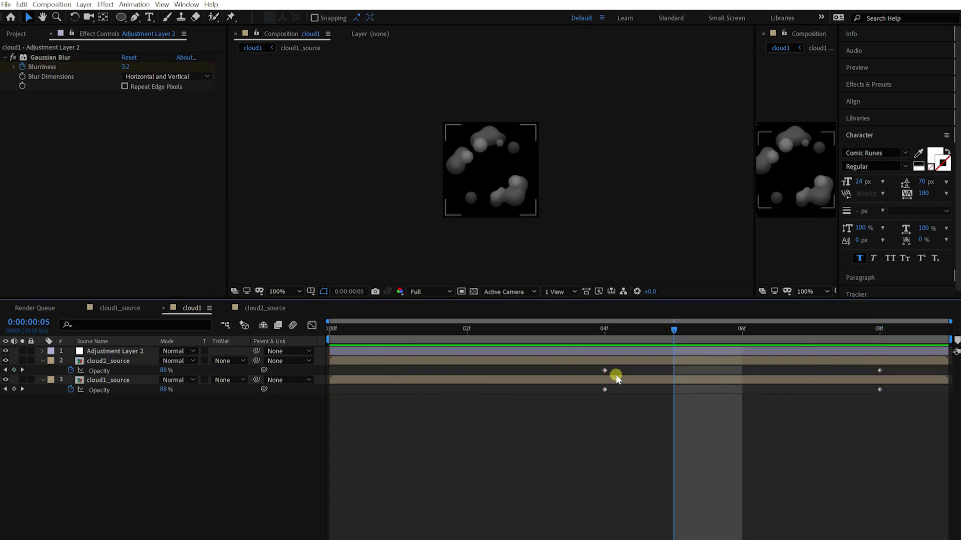
Step: Move the adjustment layer's first Blurriness keyframe to frame 2 and the last one to frame 7, and preview the result
click(620, 352)
key(u)
drag(529, 371, 467, 370)
click(879, 373)
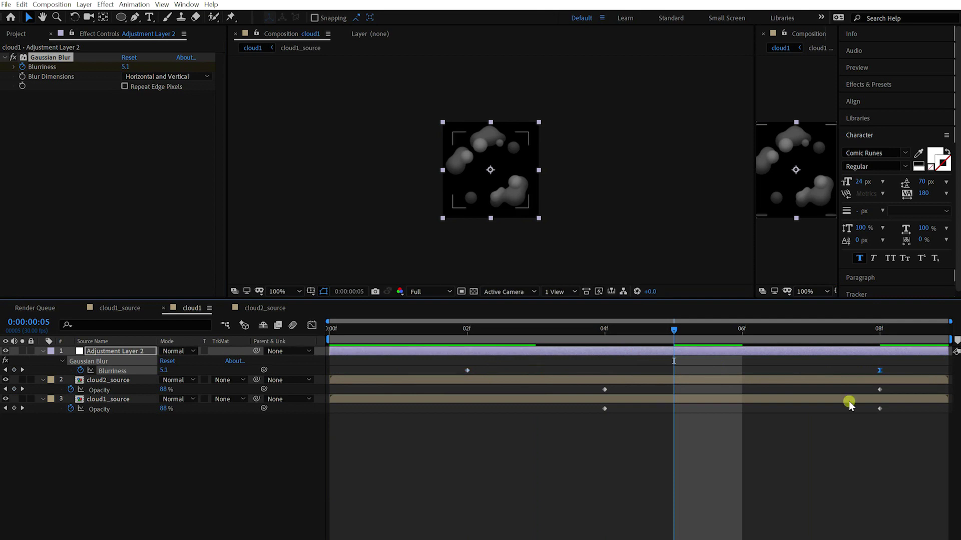
key(space)
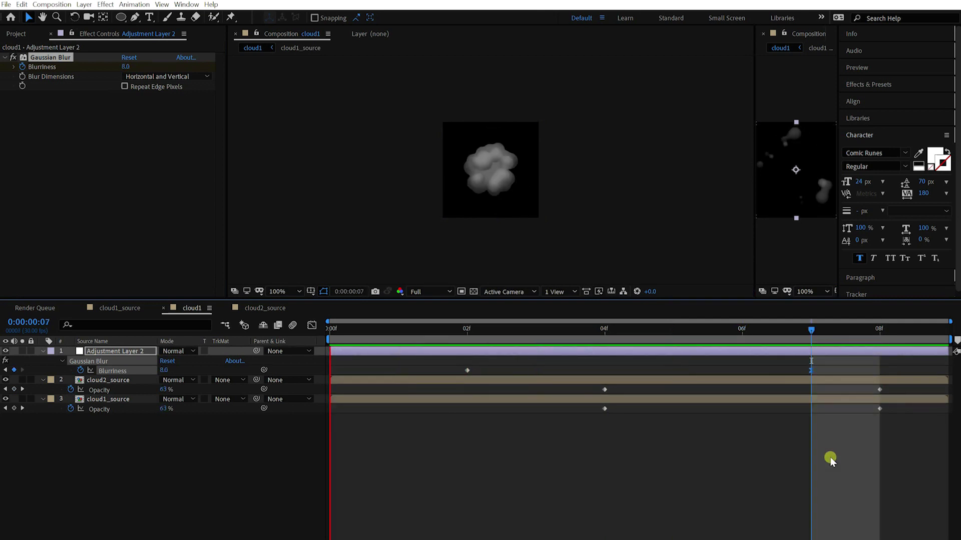
Step: Set the Gaussian Blur's Blurriness keyframe at frame 7 to 12 and preview the animation
key(Page_Up)
drag(701, 334, 812, 334)
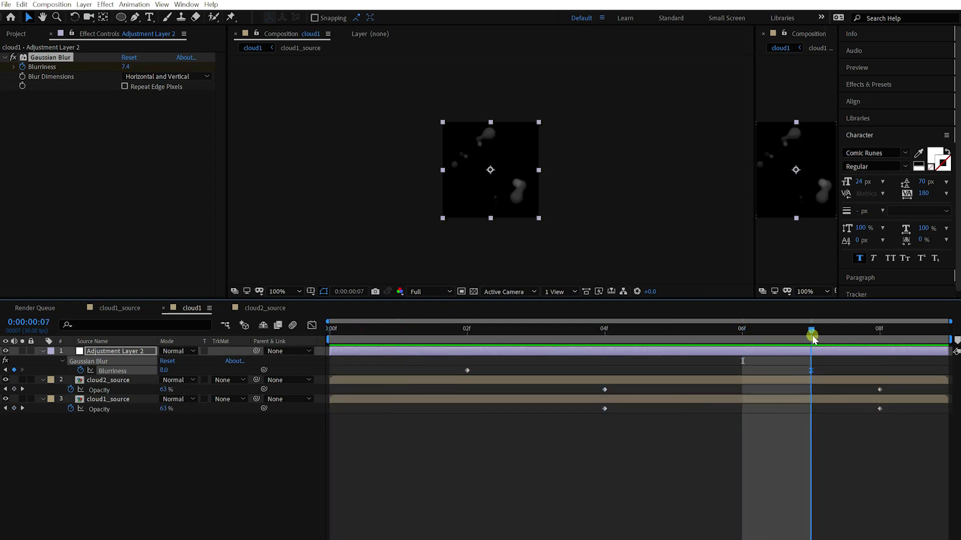
text(12)
key(Return)
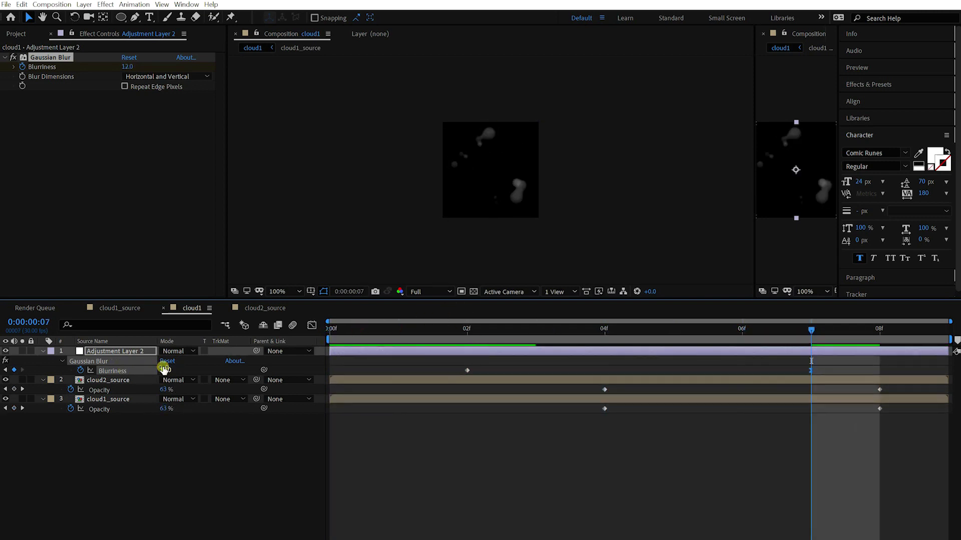
key(space)
key(space)
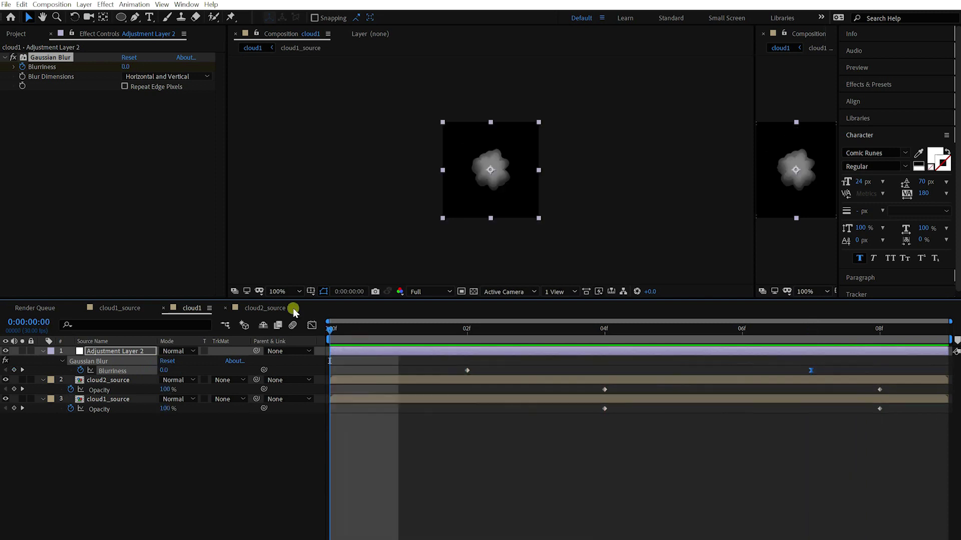
Step: Apply a CC Radial Blur to the adjustment layer and set its type to Straight Zoom
click(105, 4)
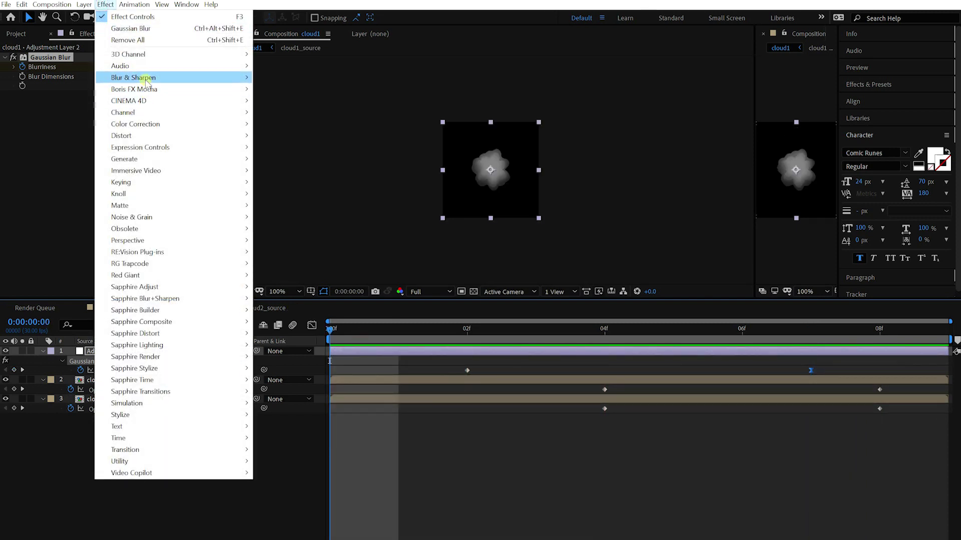
mouse_move(144, 79)
click(293, 125)
click(170, 105)
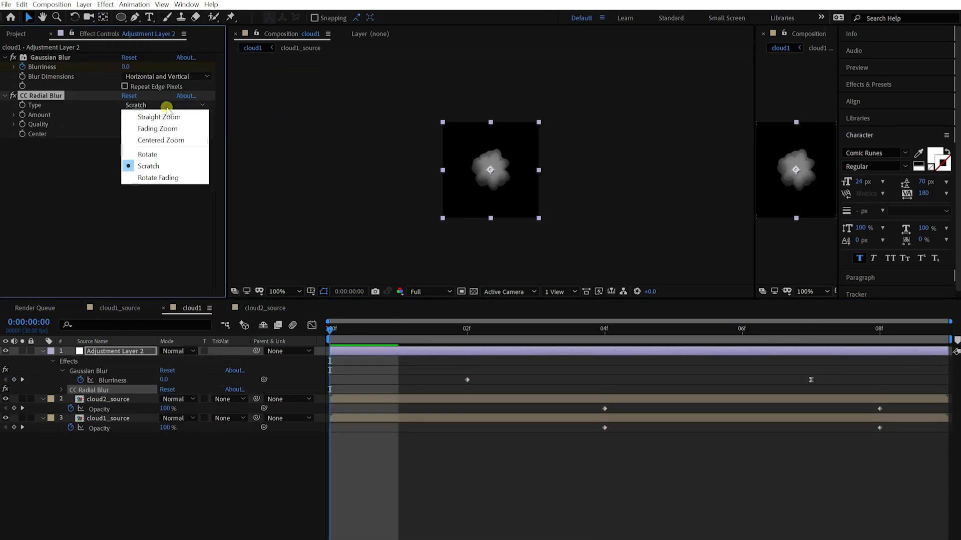
click(168, 118)
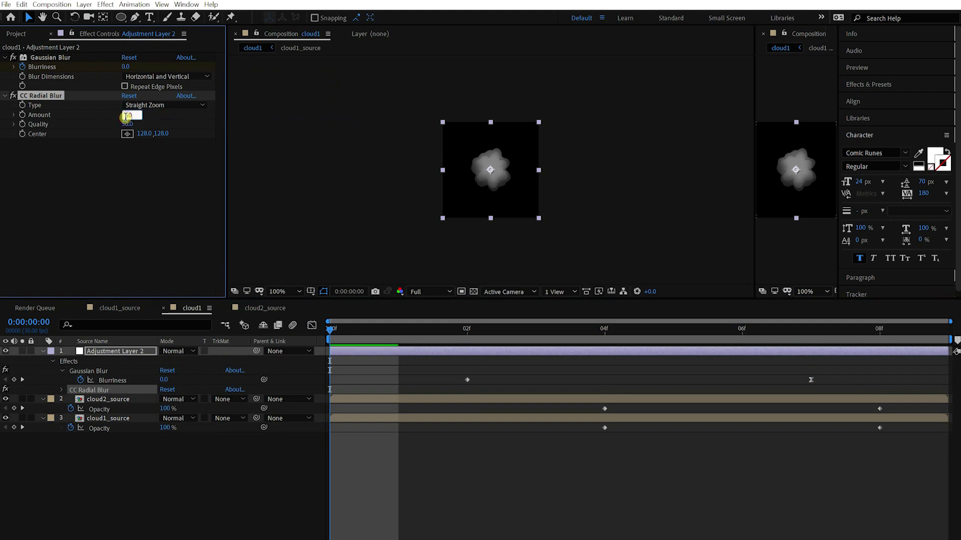
Step: Keyframe the CC Radial Blur Amount at 40 on frame 0 and 0 on frame 4
key(Return)
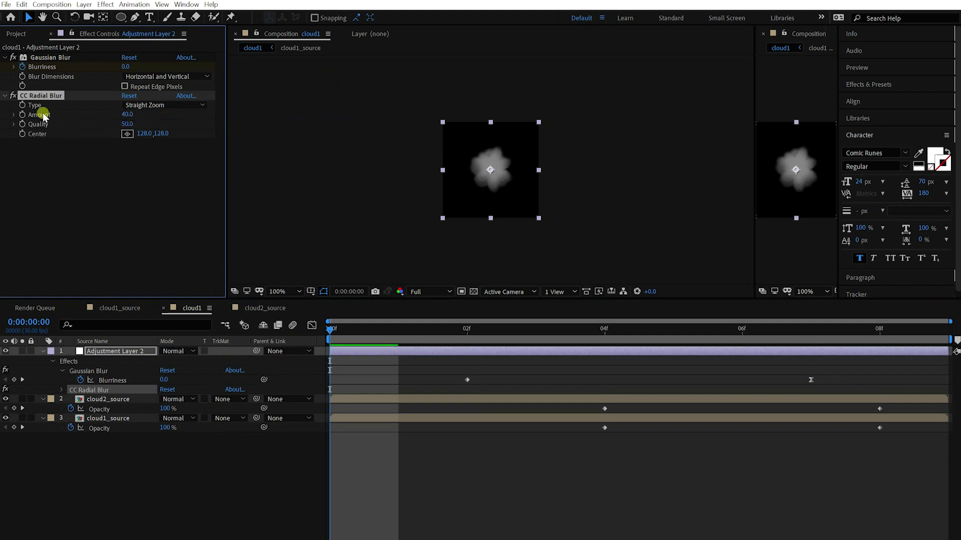
click(22, 115)
key(space)
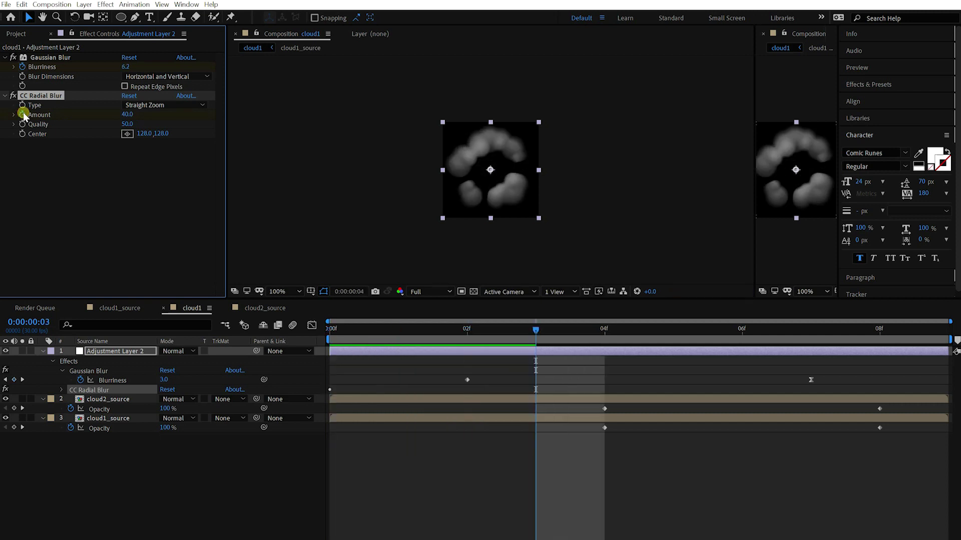
key(Return)
Step: Scrub the opening frames up to frame 4 and reveal the keyframed properties of all three layers in cloud1
key(u)
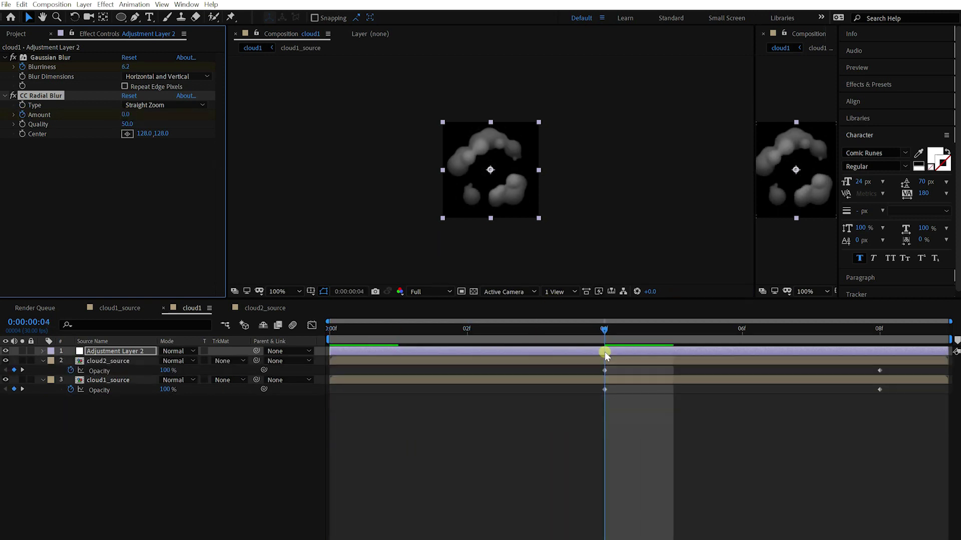
key(u)
drag(359, 332, 616, 357)
key(u)
click(693, 475)
key(u)
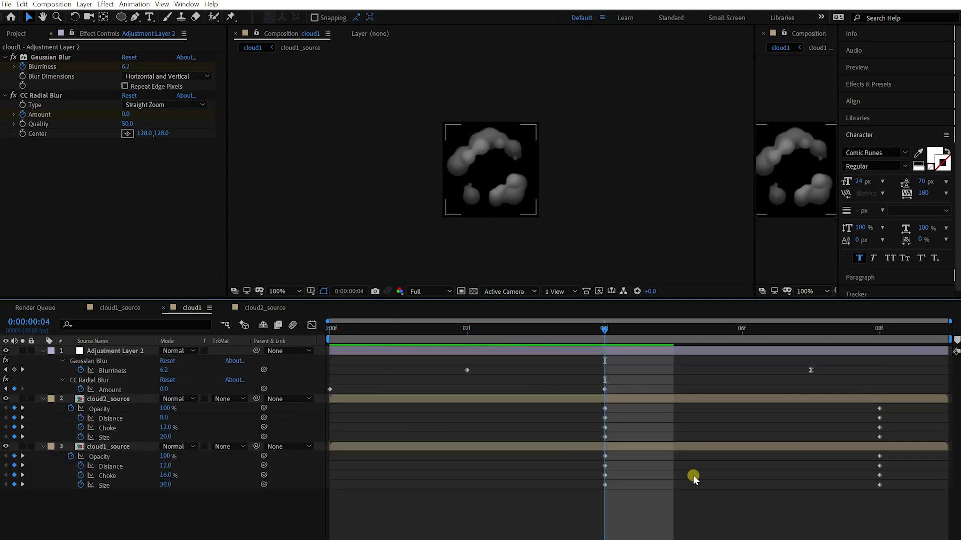
Step: Collapse the layers' keyframed properties, preview the cloud1 animation and scrub to frame 7
key(u)
key(space)
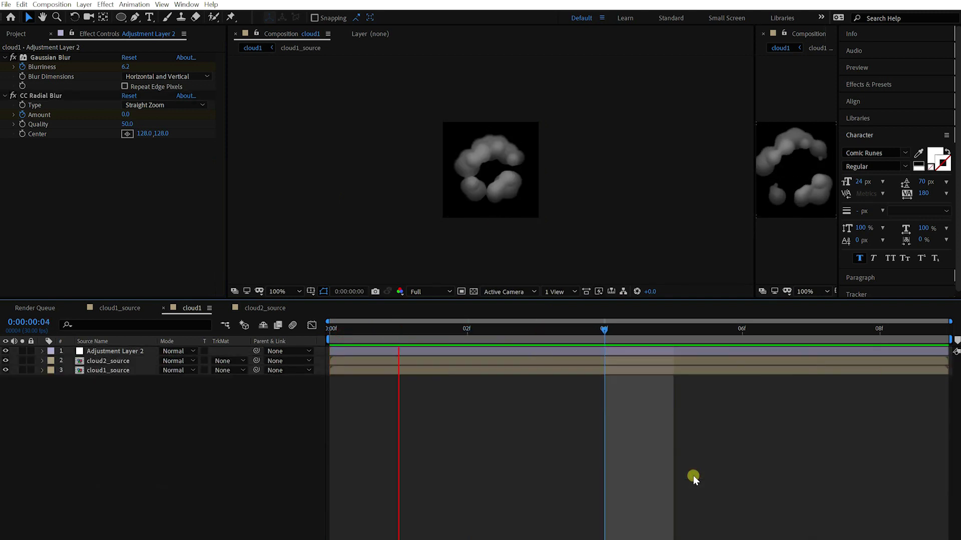
key(space)
drag(763, 334, 794, 338)
Step: Save the project, inspect the circle layers in cloud2_source and lock the second composition viewer onto cloud1
click(249, 307)
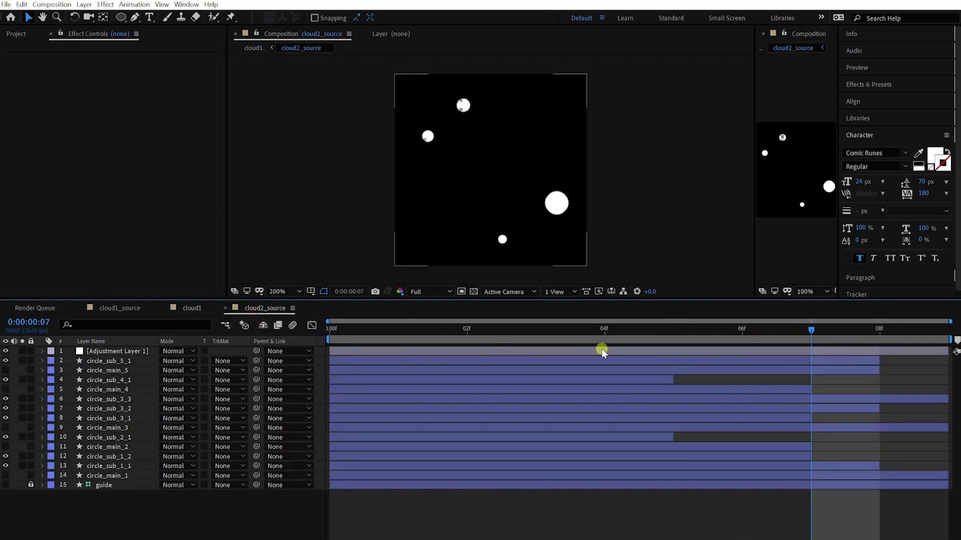
key(ctrl+s)
click(824, 472)
click(822, 466)
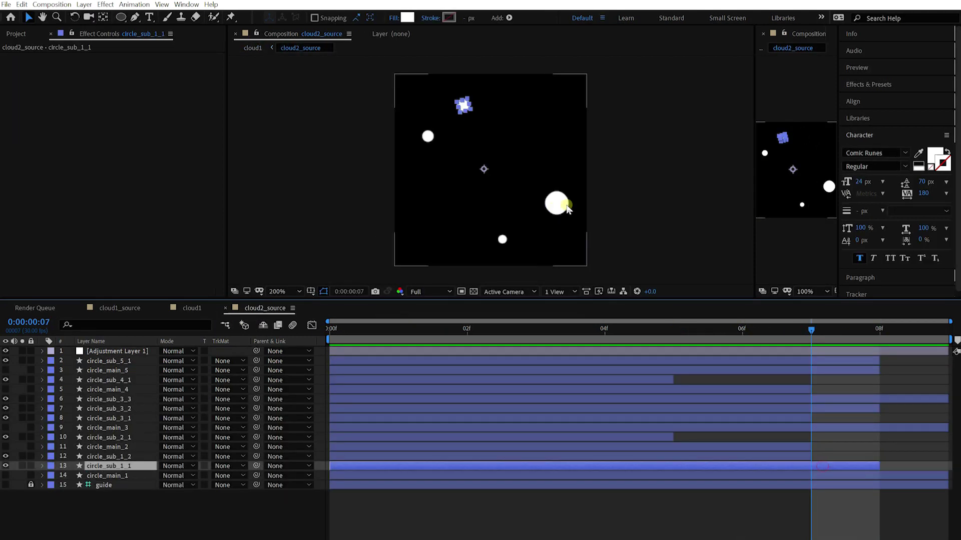
click(564, 204)
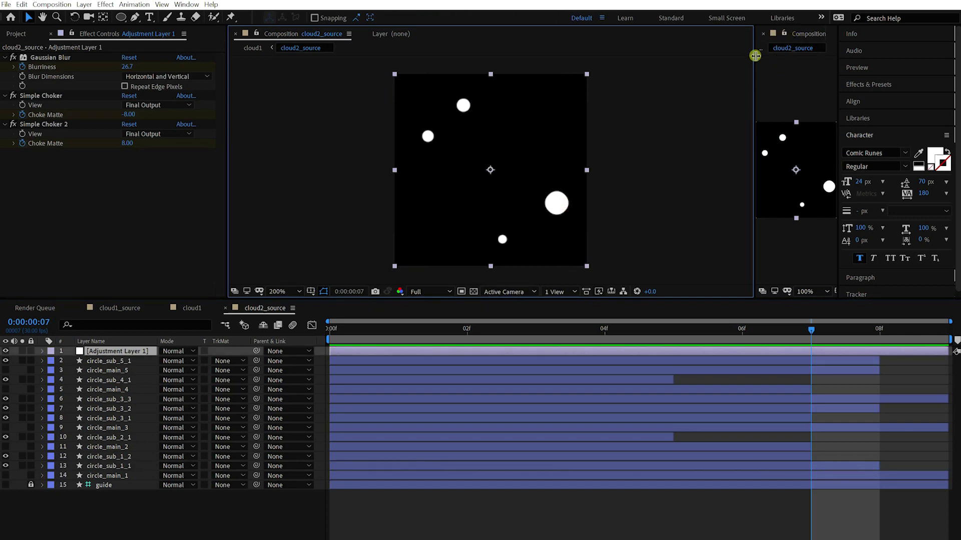
click(771, 34)
click(814, 107)
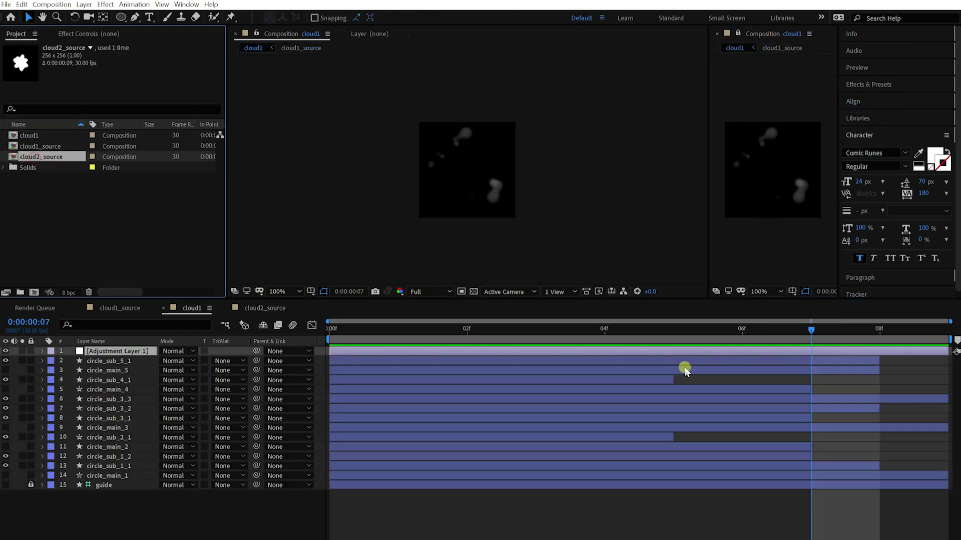
Step: Duplicate circle_sub_3_3 in cloud2_source at frame 7 and scale the copy down, offset inward from the original circle
click(800, 475)
key(ctrl+Up)
key(ctrl+Up)
key(ctrl+Up)
key(ctrl+Up)
key(ctrl+Up)
key(ctrl+Up)
key(ctrl+Up)
key(ctrl+Up)
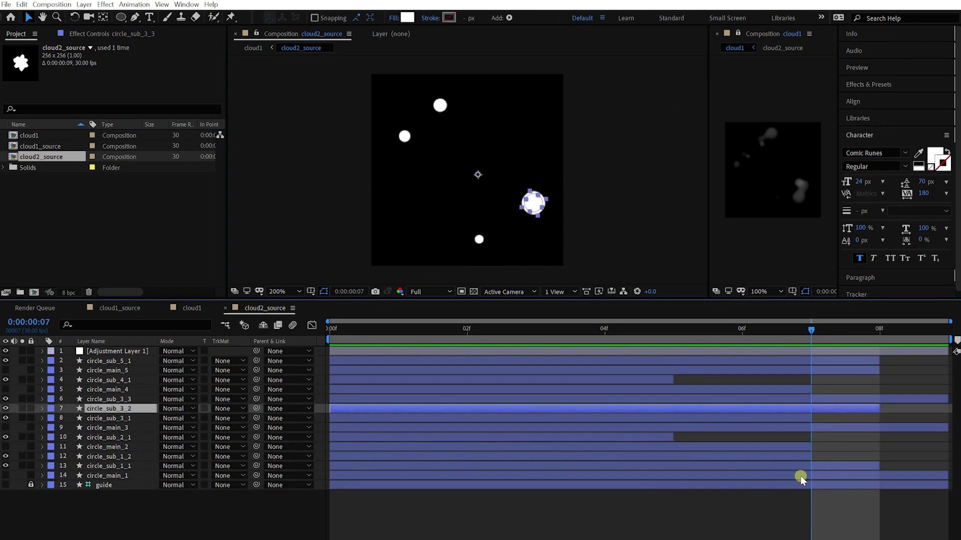
key(ctrl+Up)
key(ctrl+d)
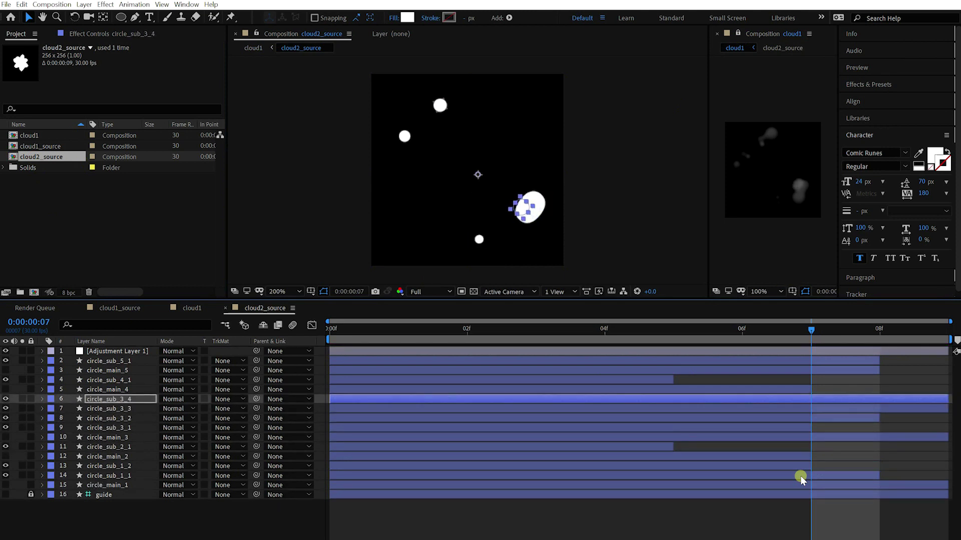
key(ctrl+shift+KP_Subtract)
Step: Reorder the timelines to place cloud1_source after cloud1, then duplicate circle_main_3 in cloud1_source and scale down and rotate the copy
click(192, 308)
drag(120, 308, 242, 316)
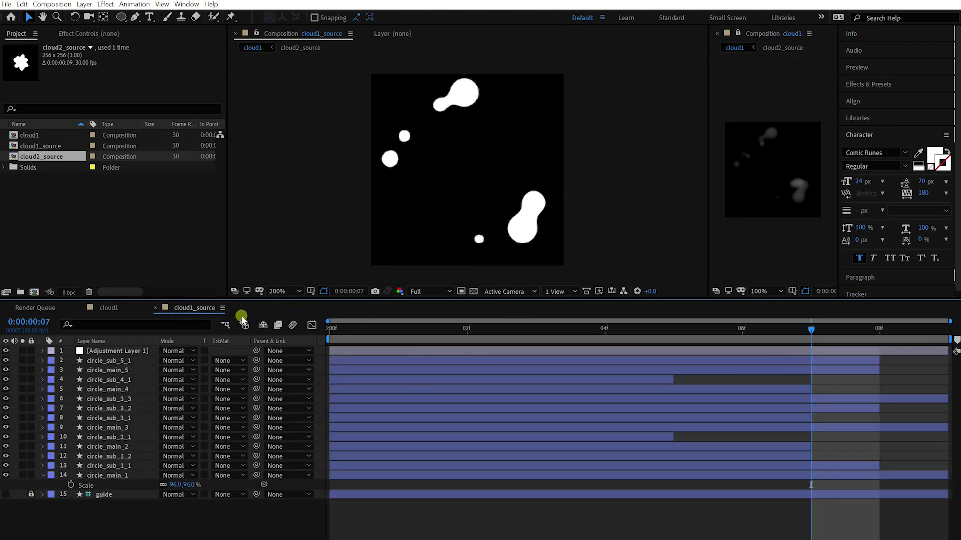
click(832, 471)
key(ctrl+Up)
key(ctrl+Up)
key(ctrl+Up)
key(ctrl+Up)
key(ctrl+Up)
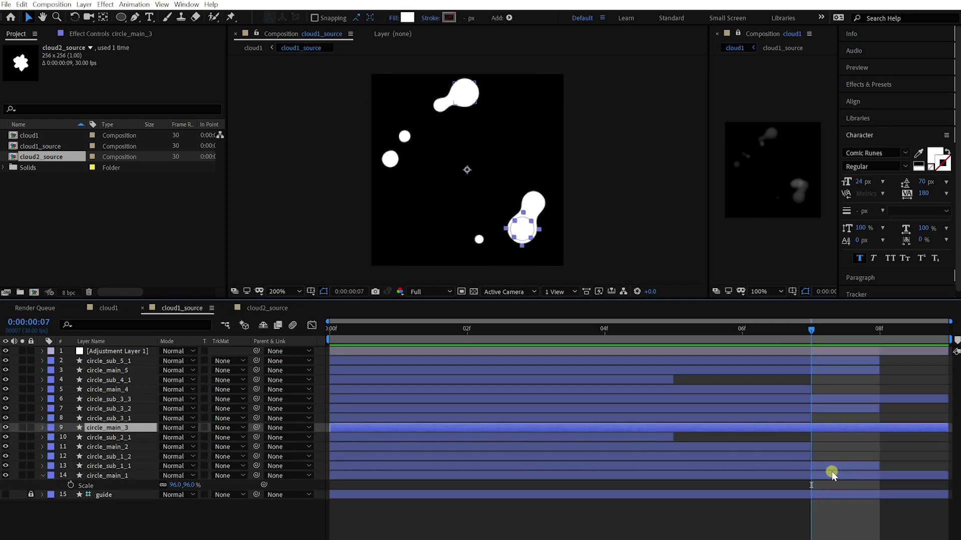
key(ctrl+d)
key(ctrl+shift+KP_Subtract)
key(shift+KP_Subtract)
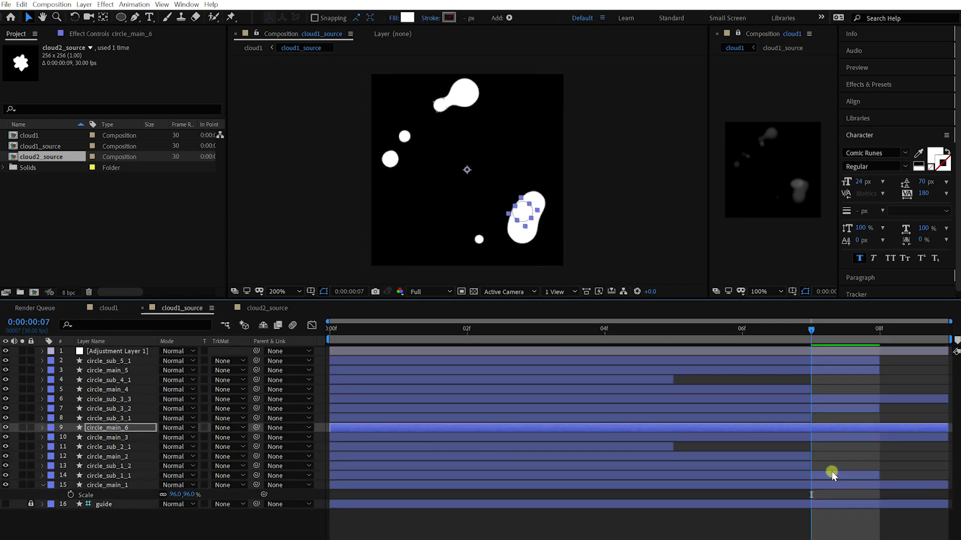
Step: Nudge the duplicated main circle left and down until it bridges the large blob and the small circle beside it
key(shift+Left)
key(shift+Left)
key(shift+Down)
key(shift+Down)
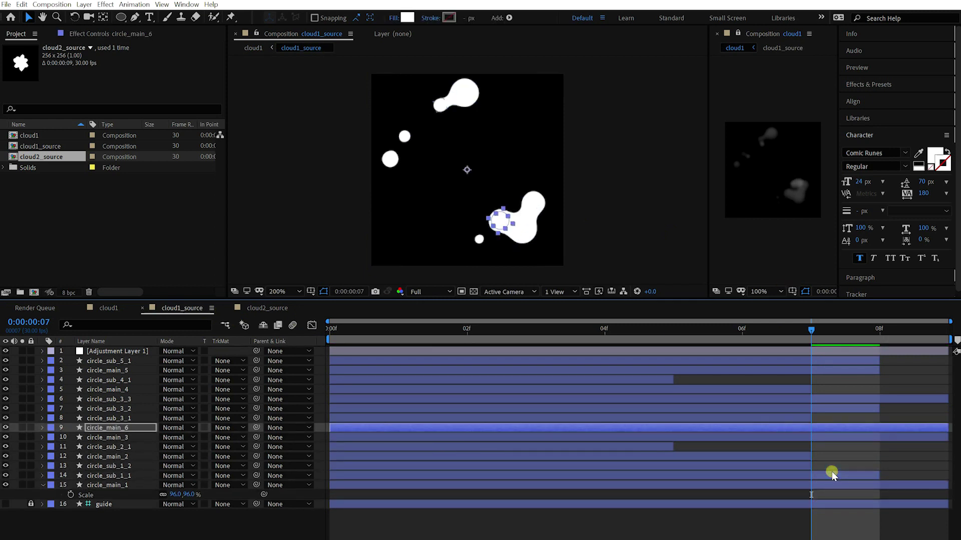
key(shift+Left)
key(shift+Down)
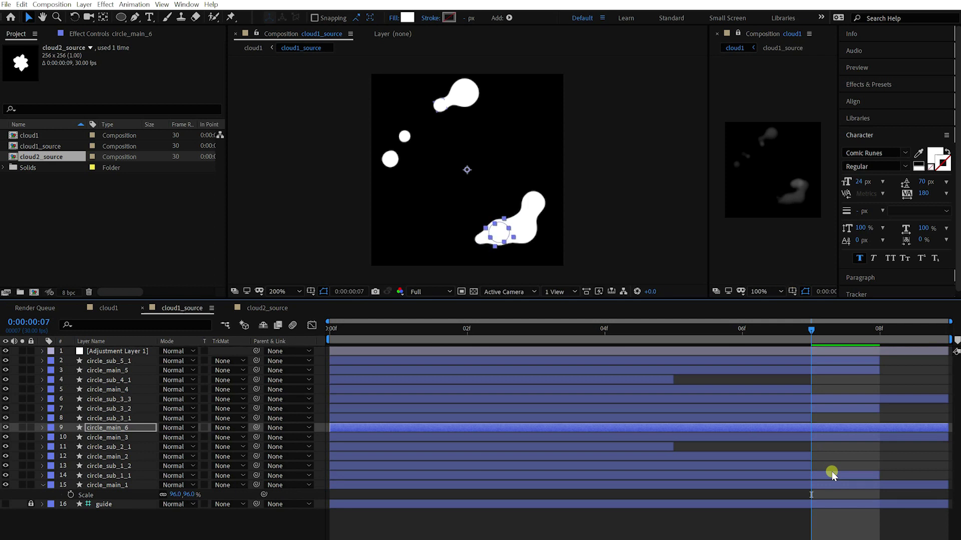
Step: Check the neighbouring frames and duplicate circle_sub_3_3 in cloud1_source at frame 8, with the copy slightly inward of the original
key(Page_Down)
key(Page_Up)
key(Page_Up)
key(Page_Down)
key(Page_Down)
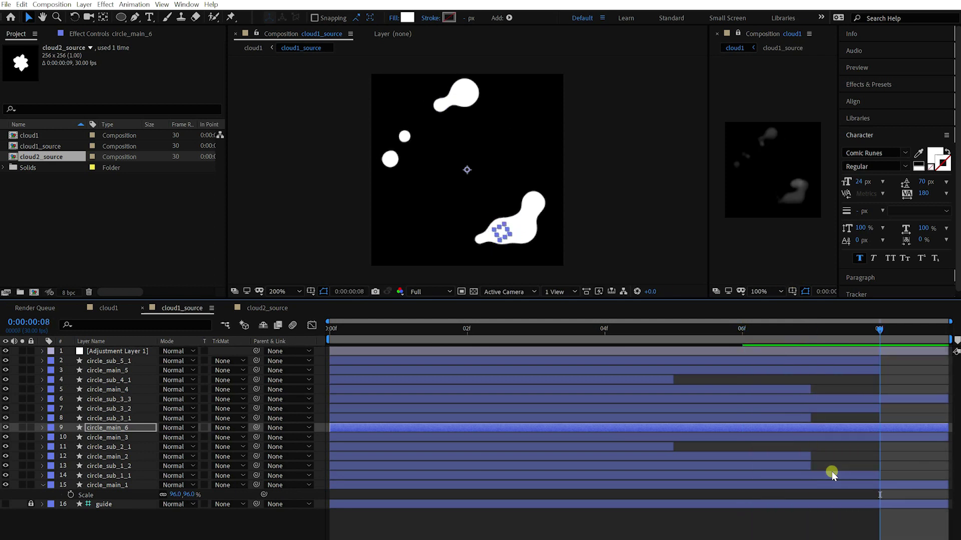
key(ctrl+Up)
key(ctrl+Up)
key(ctrl+Up)
key(ctrl+d)
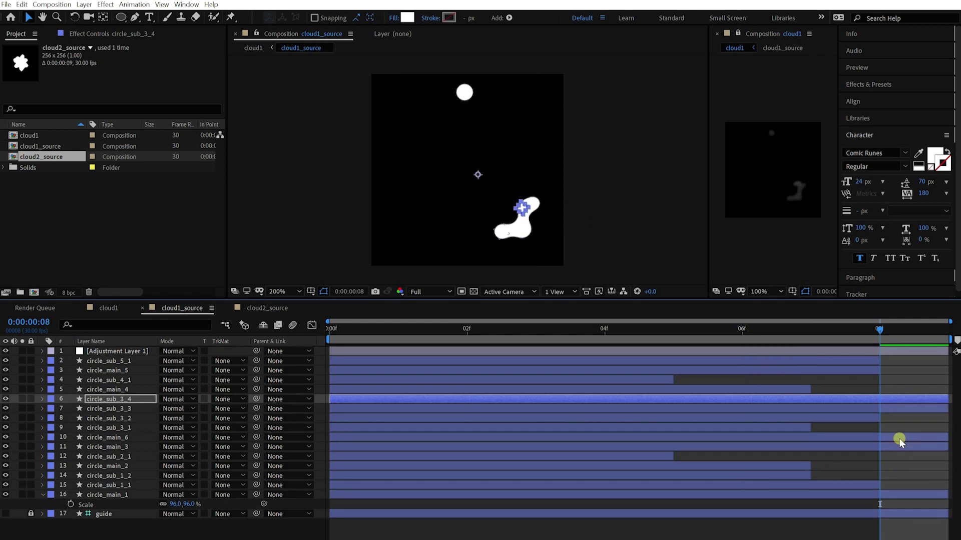
Step: Play back cloud1 to review the reshaped clouds
click(108, 308)
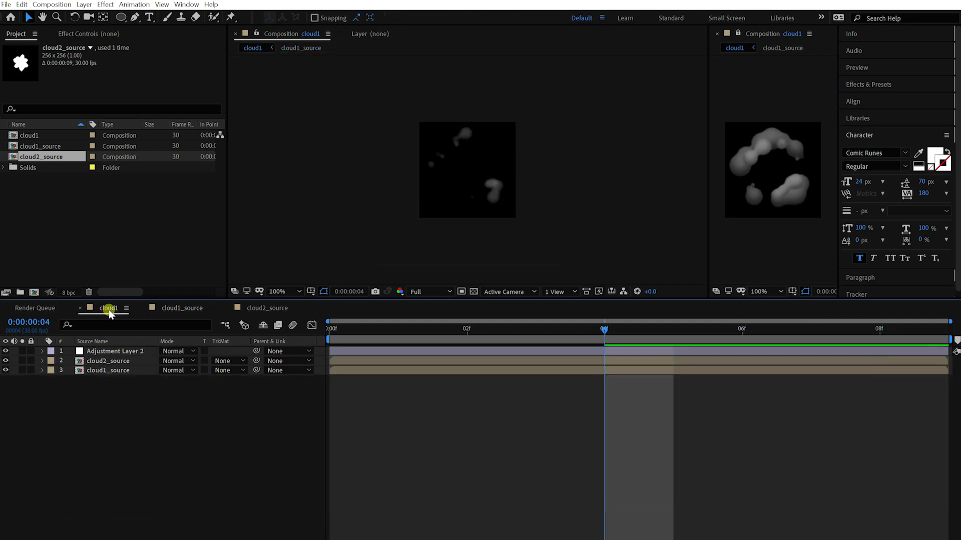
key(space)
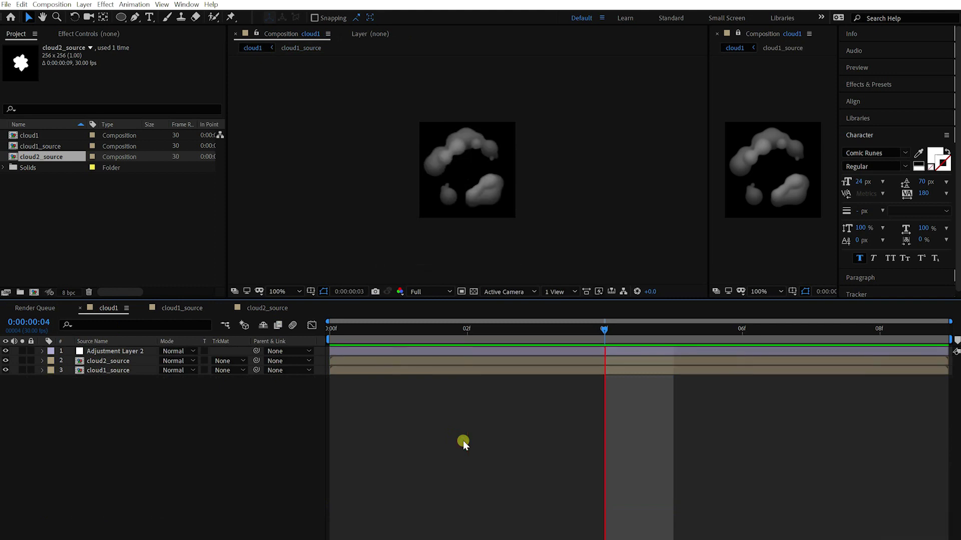
key(space)
Step: Add Tint Map White To keyframes at frame 3 on cloud2_source and cloud1_source and reveal both layers' keyframed properties
click(90, 361)
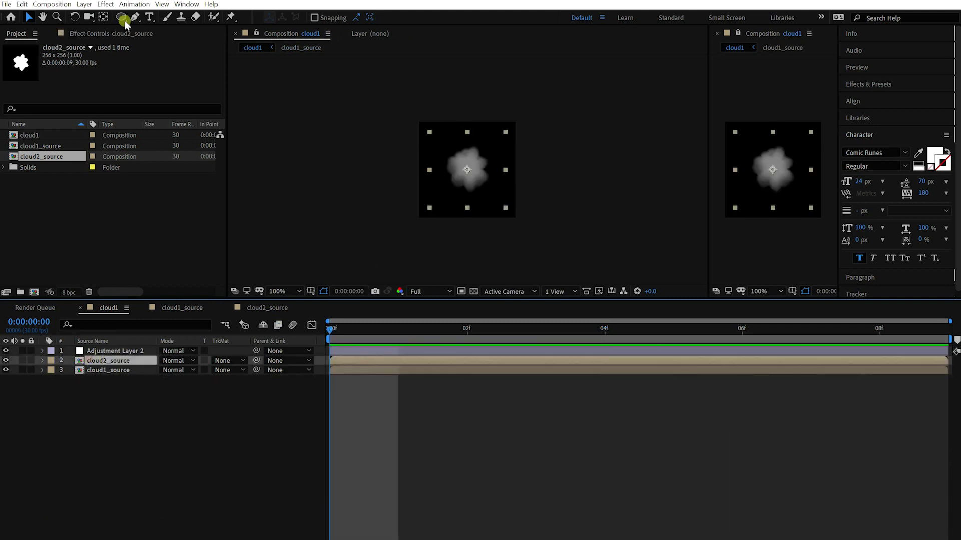
click(124, 34)
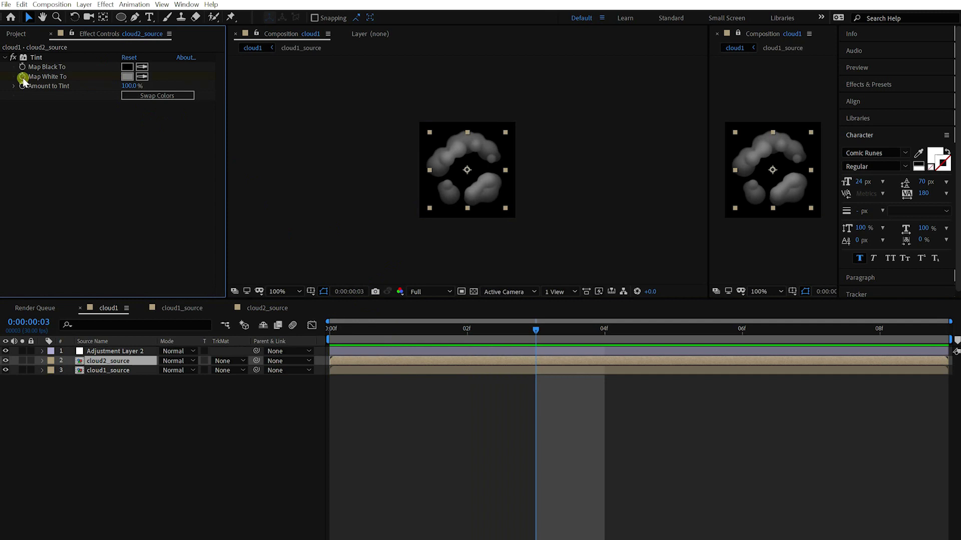
click(22, 76)
click(130, 370)
click(21, 76)
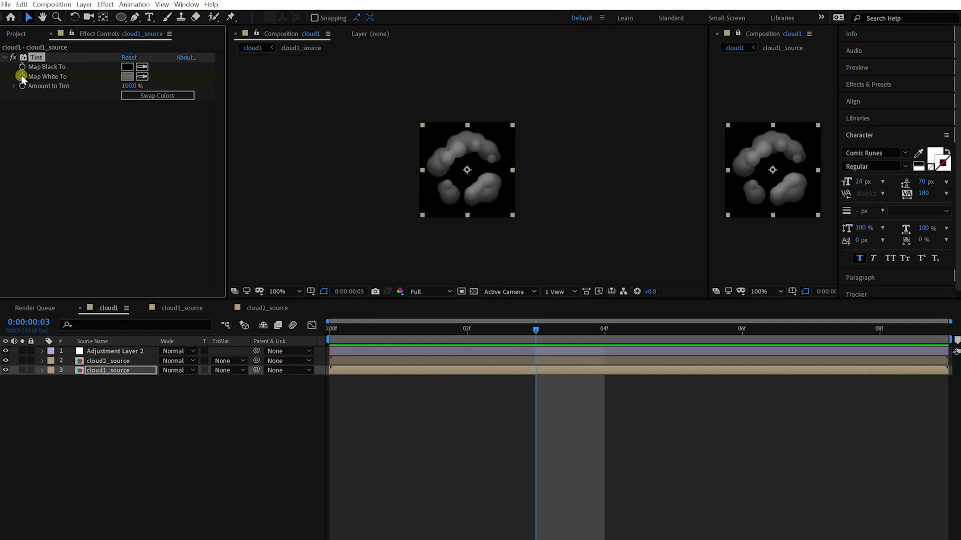
shift+click(426, 358)
key(u)
click(514, 369)
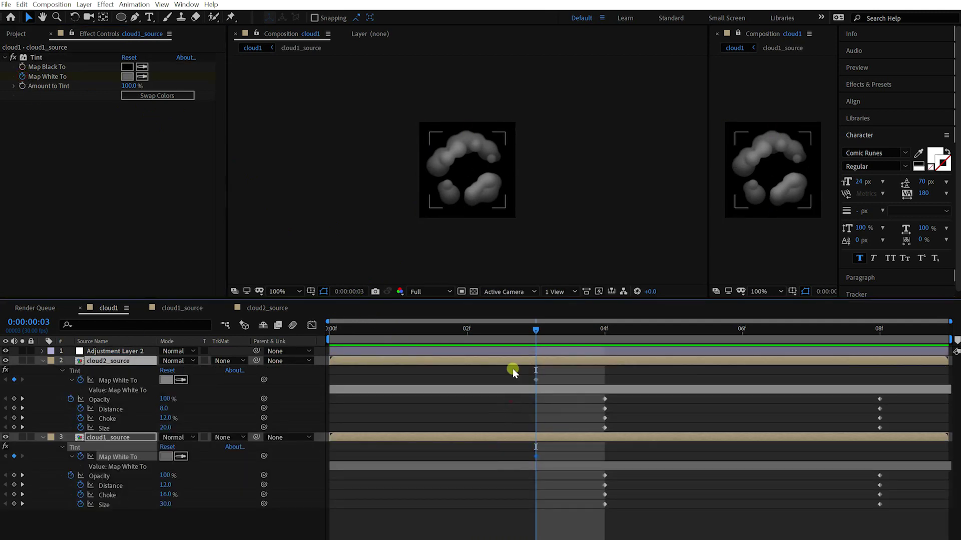
Step: Keyframe cloud2_source's Tint Map White To as red 934034 at frame 2
drag(522, 331, 453, 345)
click(175, 380)
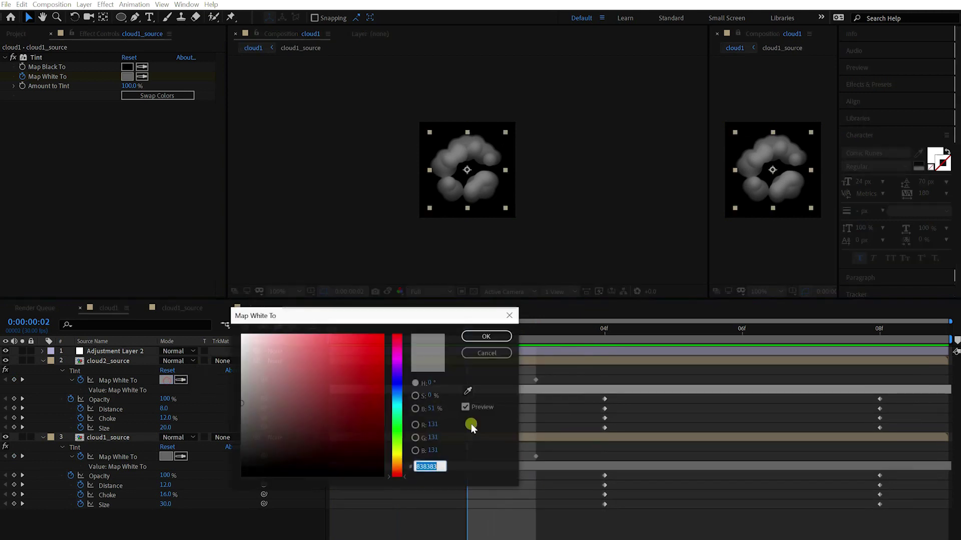
click(332, 394)
click(399, 471)
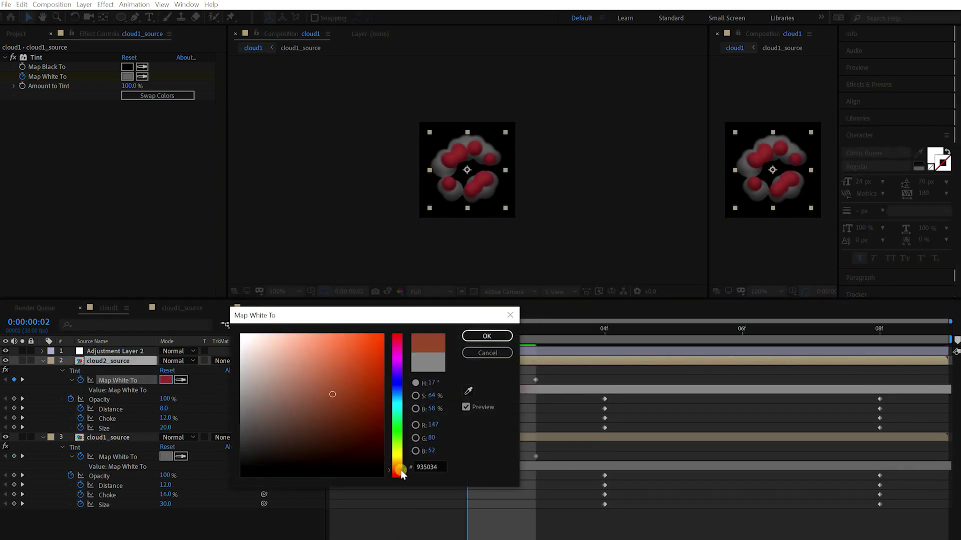
drag(395, 471, 396, 475)
click(468, 336)
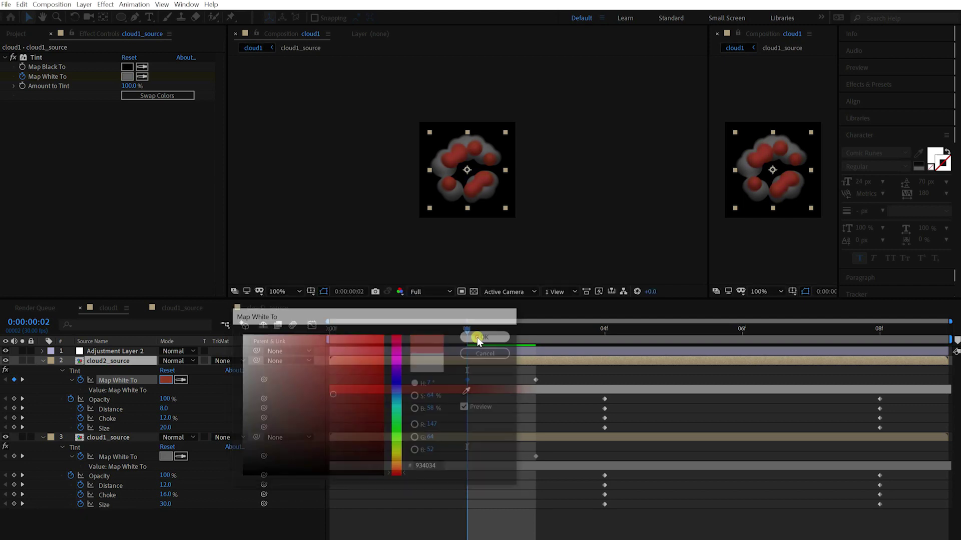
Step: Keyframe cloud2_source's Tint Map White To as bright yellow at frame 1
drag(458, 333, 379, 336)
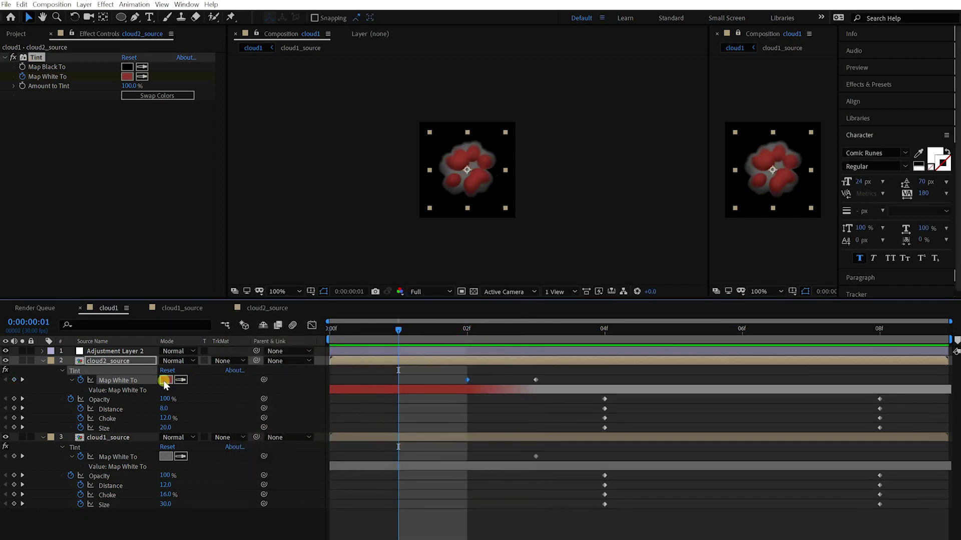
click(166, 380)
click(399, 455)
mouse_move(353, 368)
mouse_down()
mouse_move(352, 283)
mouse_move(343, 355)
mouse_move(336, 332)
mouse_up()
click(487, 337)
click(487, 336)
Step: Keyframe cloud1_source's Tint Map White To as dark reddish brown 452A21 at frame 2
click(484, 329)
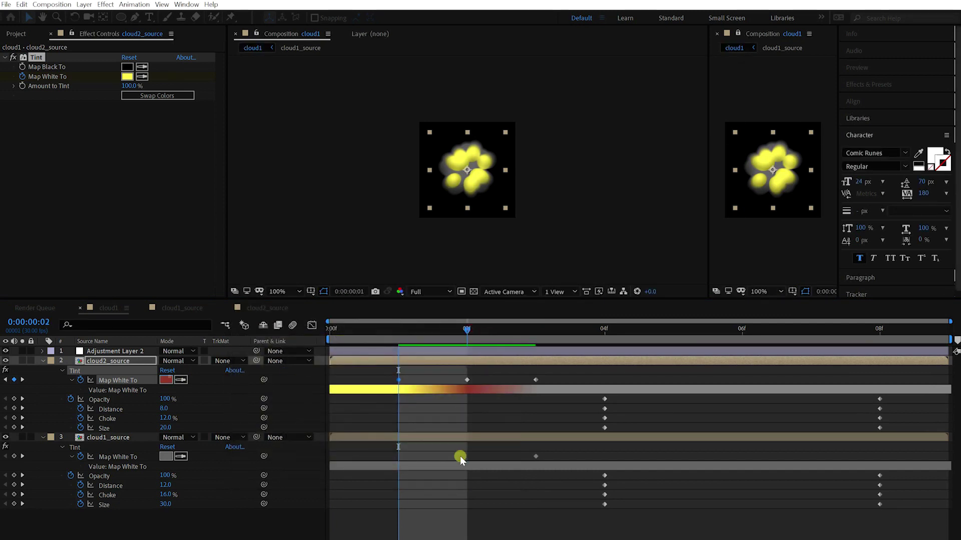
click(441, 435)
click(126, 76)
click(398, 467)
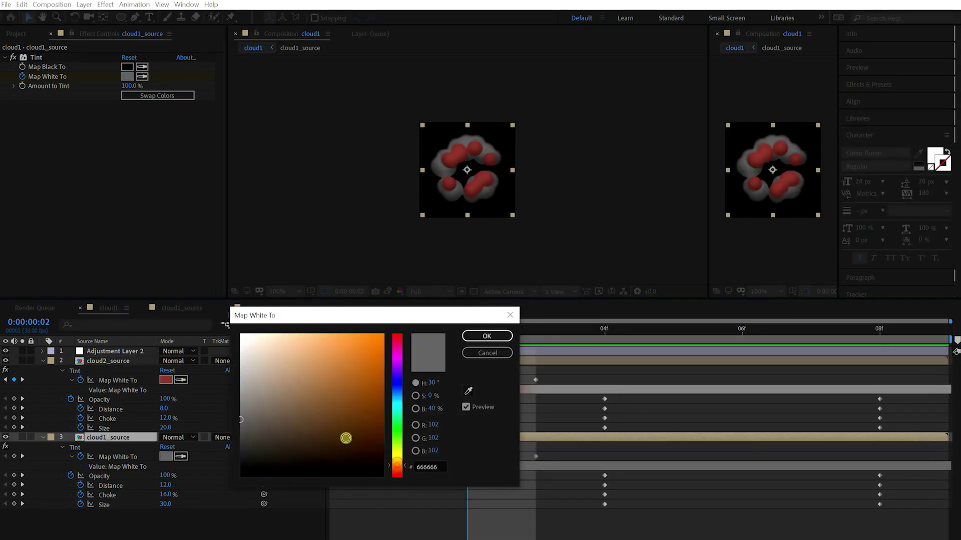
click(345, 437)
click(398, 474)
click(398, 472)
click(318, 435)
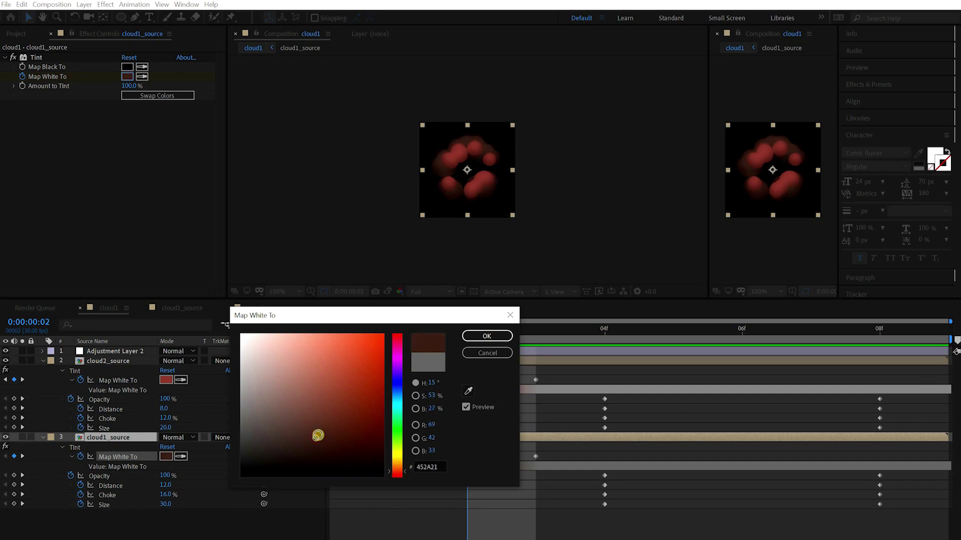
click(486, 336)
Step: Keyframe cloud1_source's Tint Map White To as orange DD4E00 at frame 1
click(399, 329)
click(166, 457)
click(383, 361)
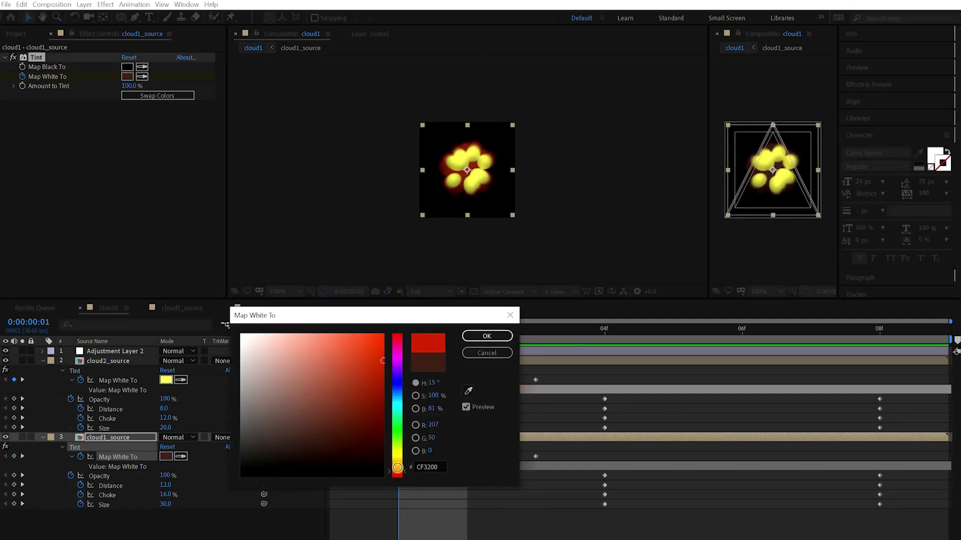
drag(398, 466, 397, 468)
click(383, 353)
click(397, 468)
click(485, 338)
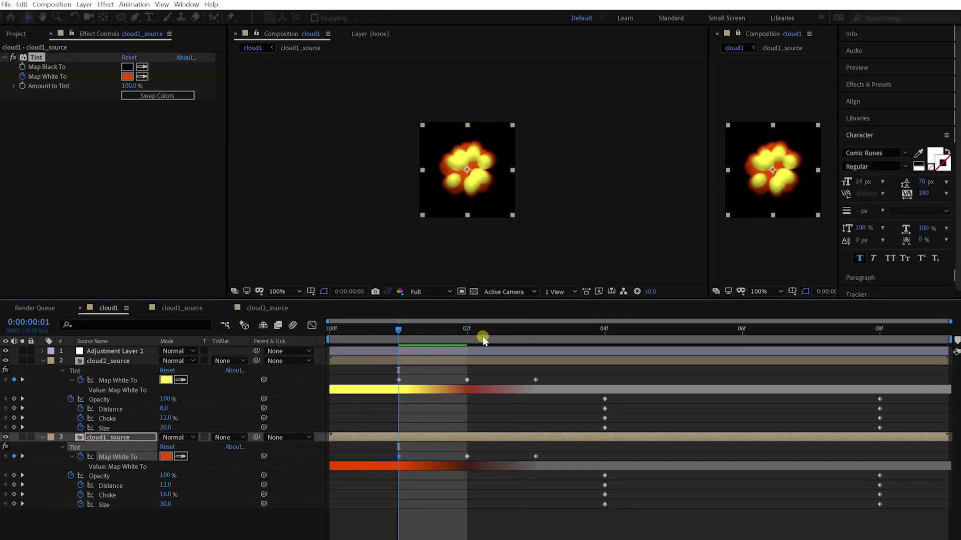
Step: Keyframe cloud2_source's Tint Map White To as a pale cream yellow at frame 0
key(Page_Up)
click(167, 380)
click(270, 335)
click(483, 338)
Step: Keyframe cloud1_source's Tint Map White To as yellow FFEA2C at frame 0 and preview the fire colours
click(165, 456)
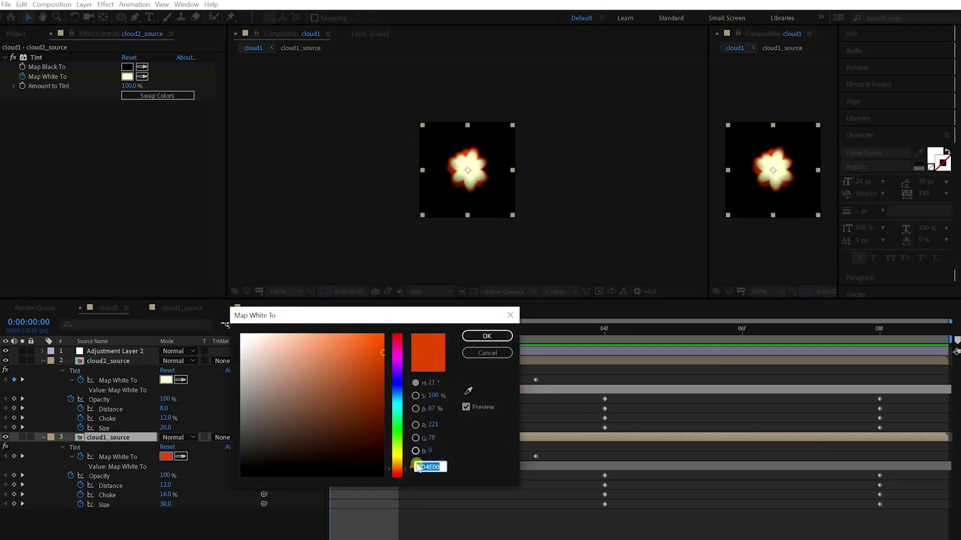
click(397, 460)
click(339, 334)
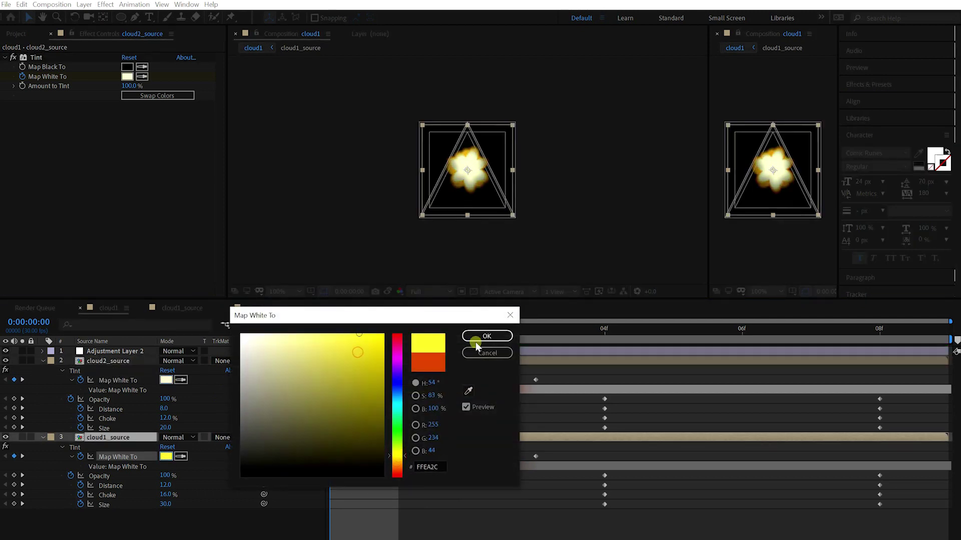
click(479, 337)
key(space)
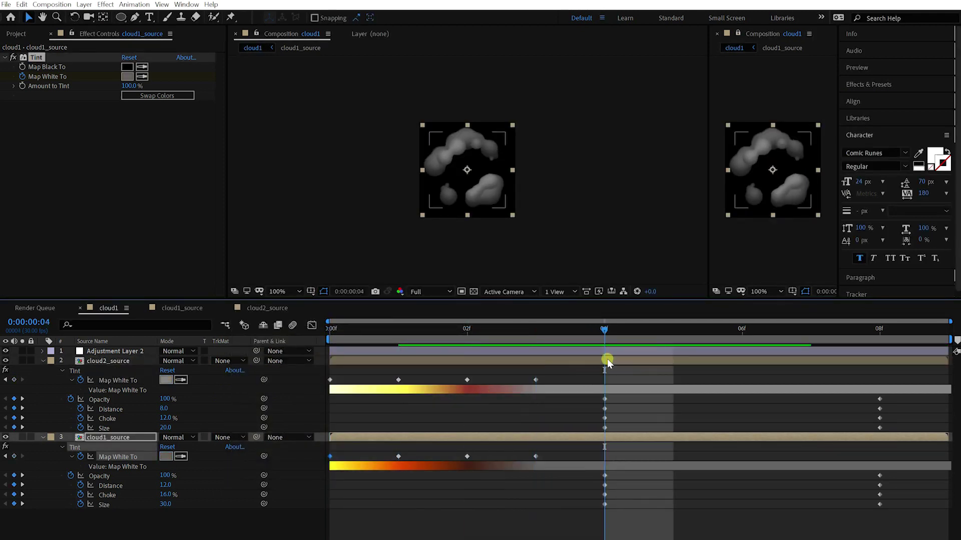
Step: Set cloud2_source's Map White To keyframe at frame 3 to a muted dark red and preview the animation
click(169, 383)
click(288, 418)
click(480, 336)
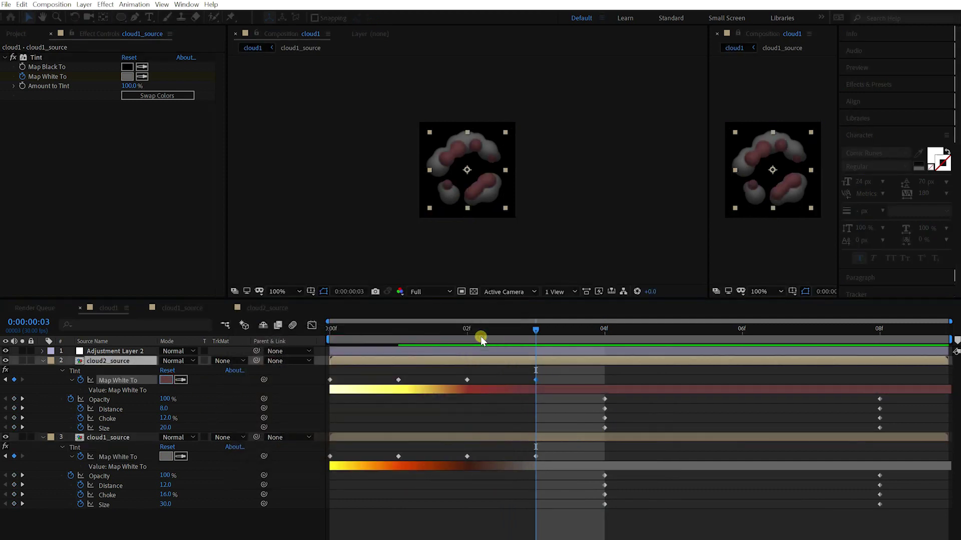
key(space)
Step: Keyframe cloud2_source's Map White To as grey at frame 5 and scrub through the colour transition
click(166, 381)
click(244, 426)
click(485, 336)
key(Page_Down)
key(Page_Down)
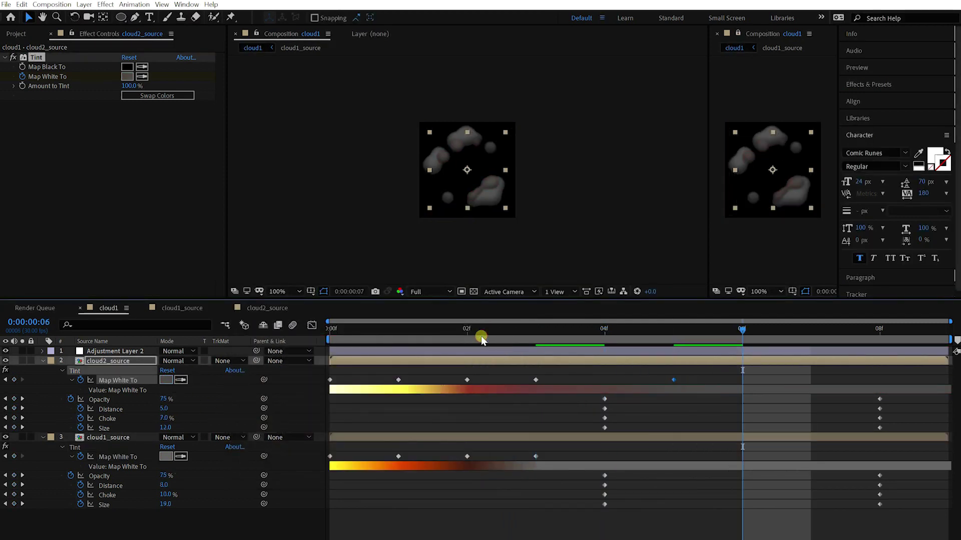
drag(545, 332, 326, 381)
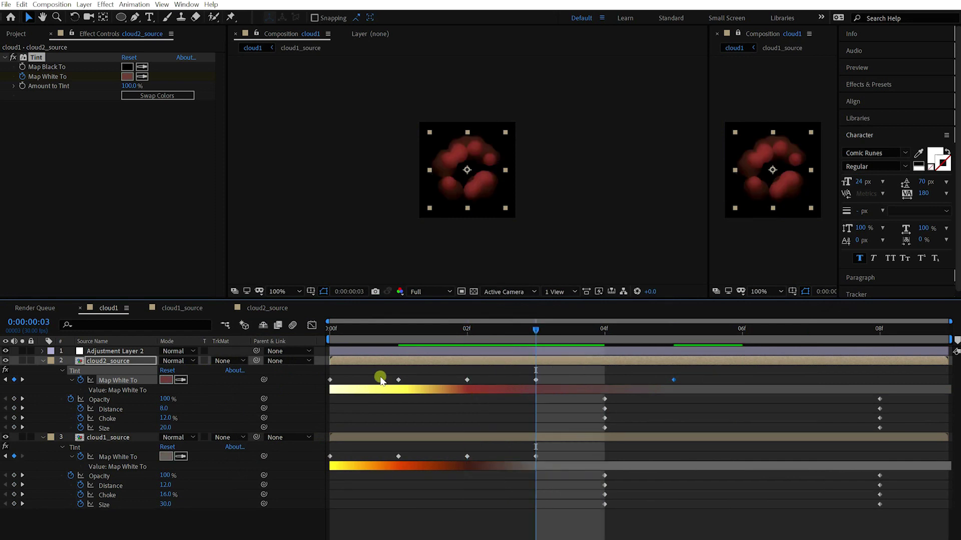
Step: Set cloud1_source's Map White To keyframe at frame 3 to a very dark muted red, around 382323, and preview
click(166, 457)
drag(275, 436, 289, 445)
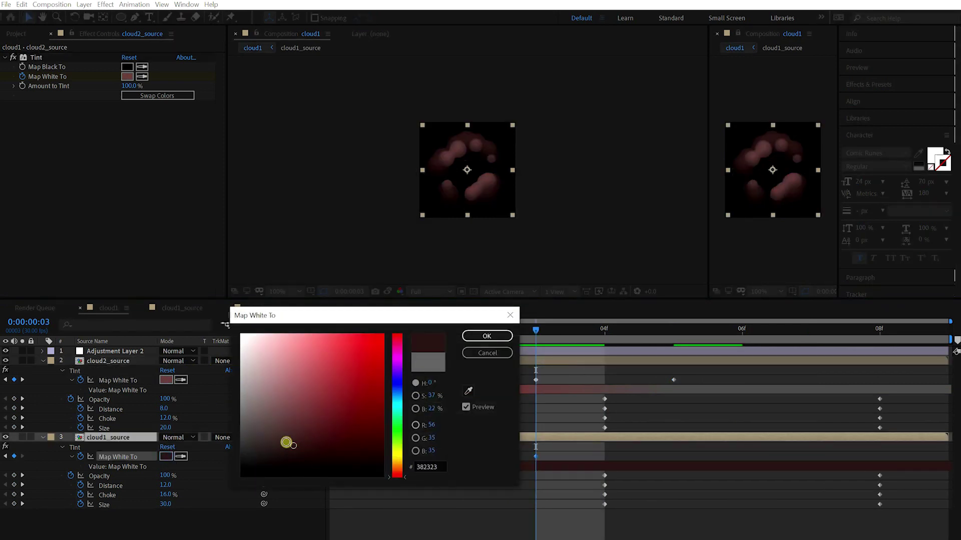
click(487, 335)
key(space)
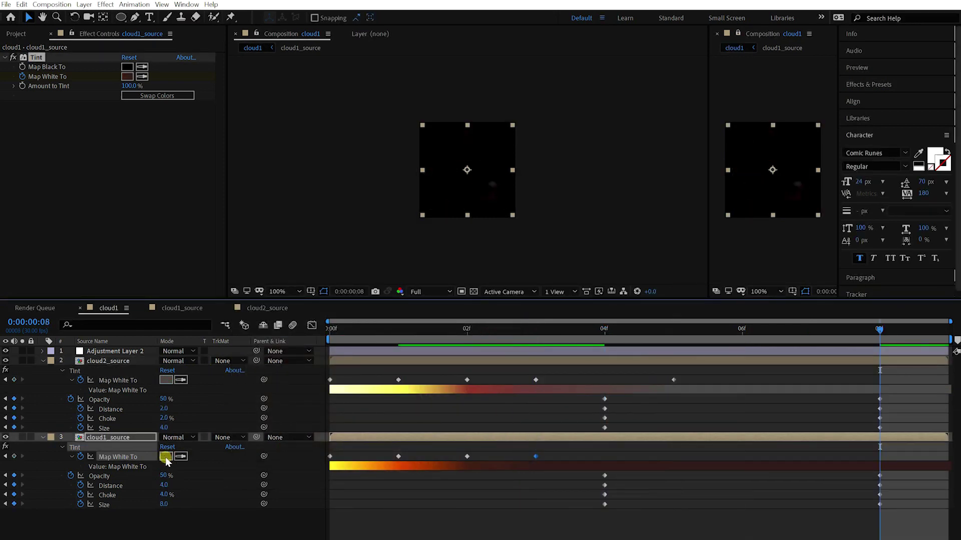
Step: Keyframe cloud1_source's Map White To as a dark neutral grey at frame 8
click(166, 457)
click(240, 451)
click(489, 334)
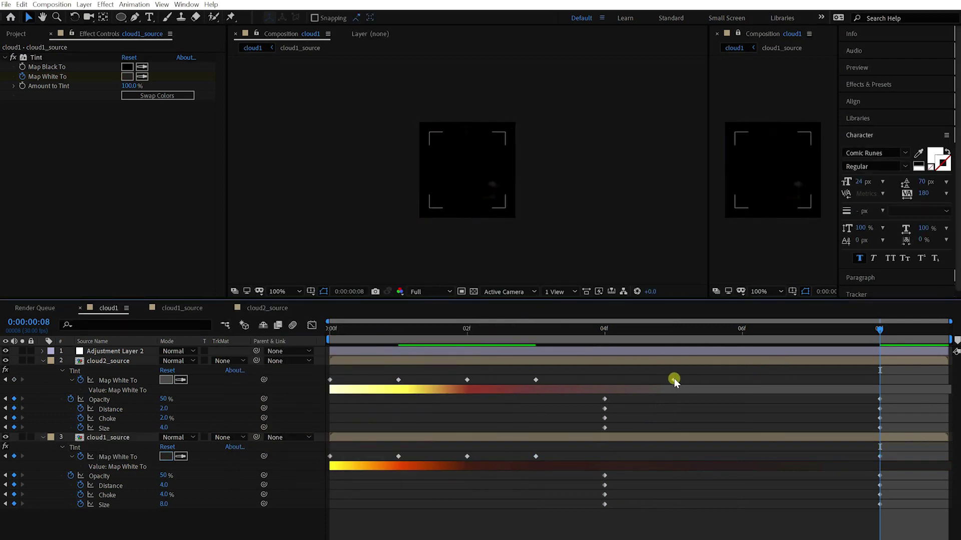
Step: Move cloud2_source's final Map White To keyframe to frame 8, collapse the layer properties and preview the animation
drag(674, 380, 792, 379)
click(540, 464)
key(u)
key(space)
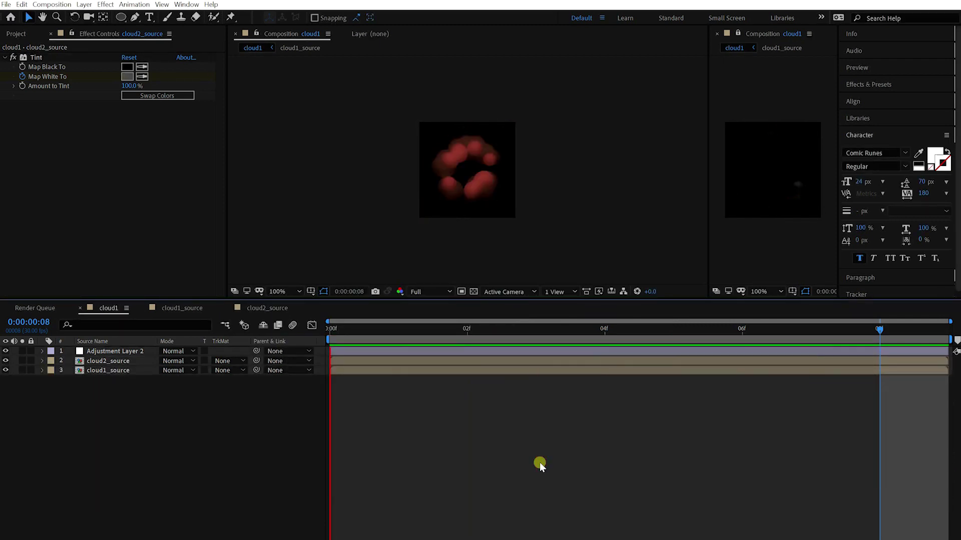
Step: Duplicate cloud2_source and apply a Gaussian Blur with Blurriness 20 to the upper copy
click(350, 331)
click(114, 358)
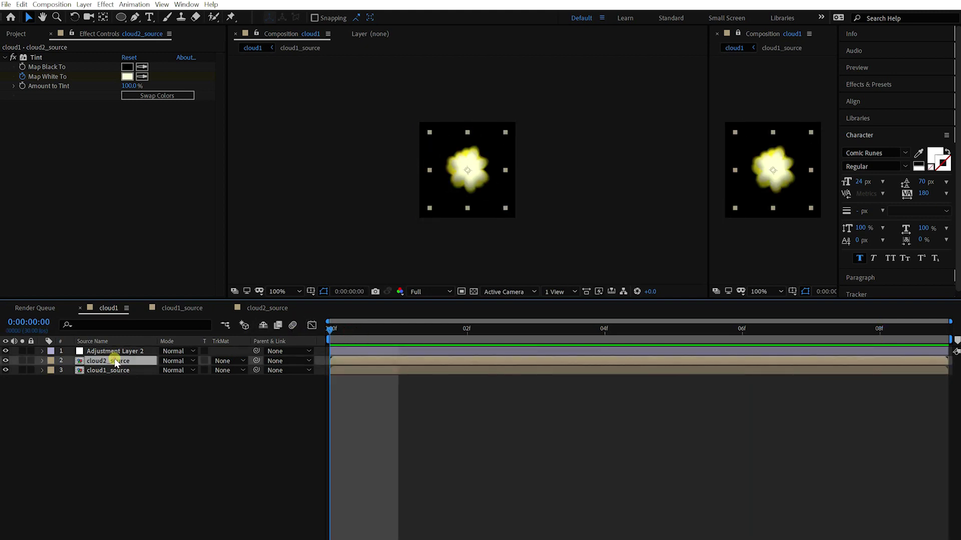
key(ctrl+d)
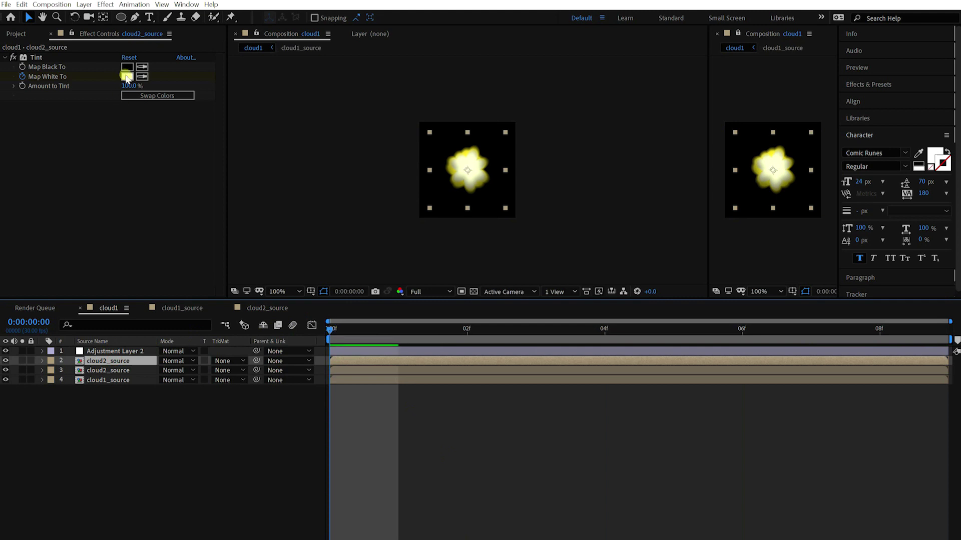
click(105, 4)
mouse_move(129, 124)
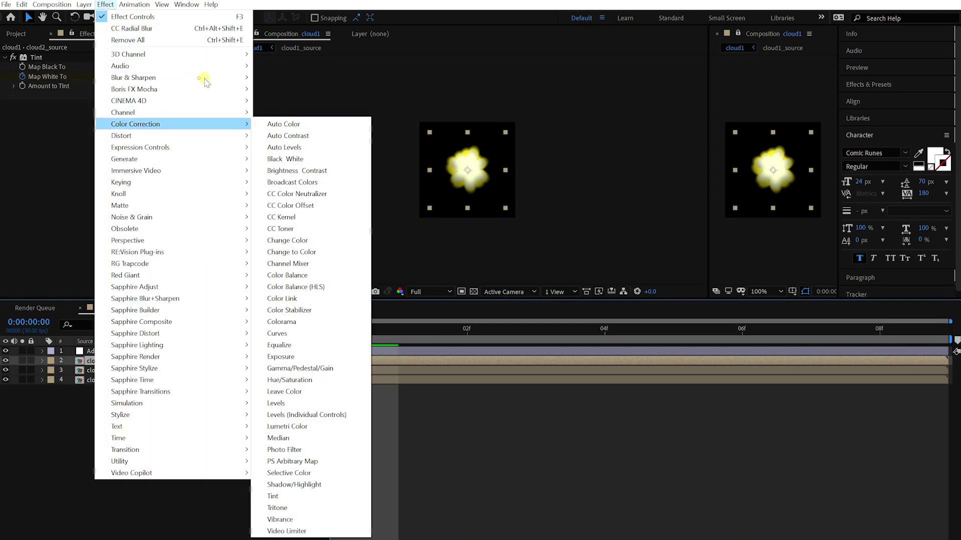
mouse_move(188, 78)
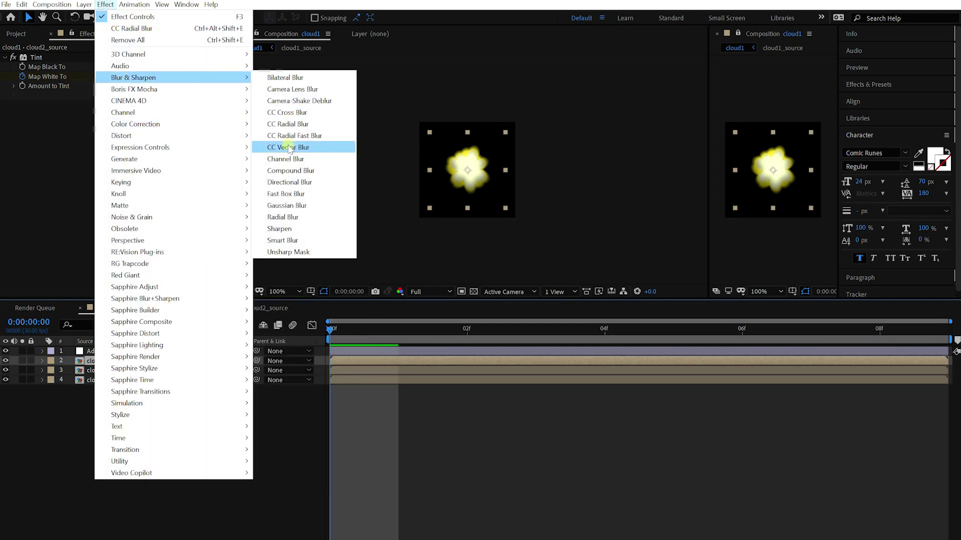
click(286, 206)
click(126, 115)
text(20)
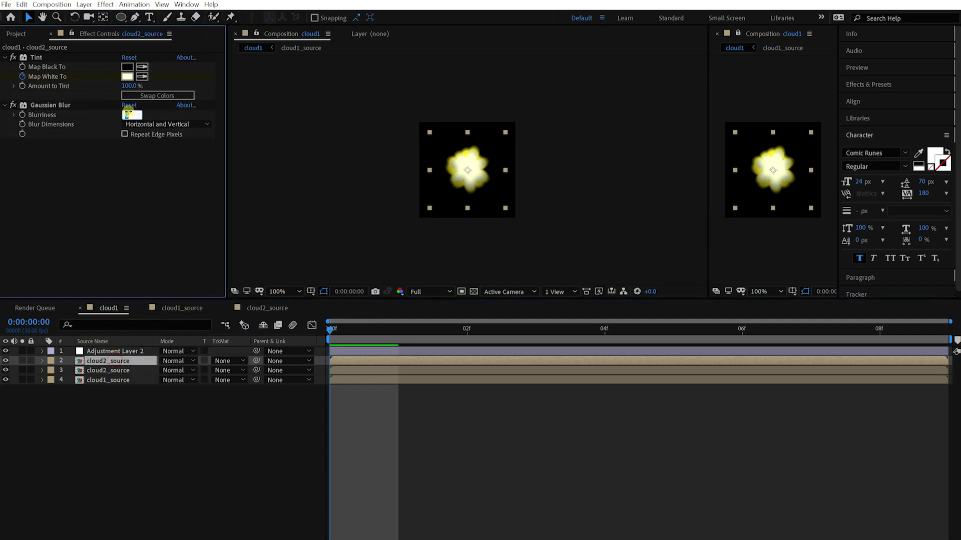
key(Return)
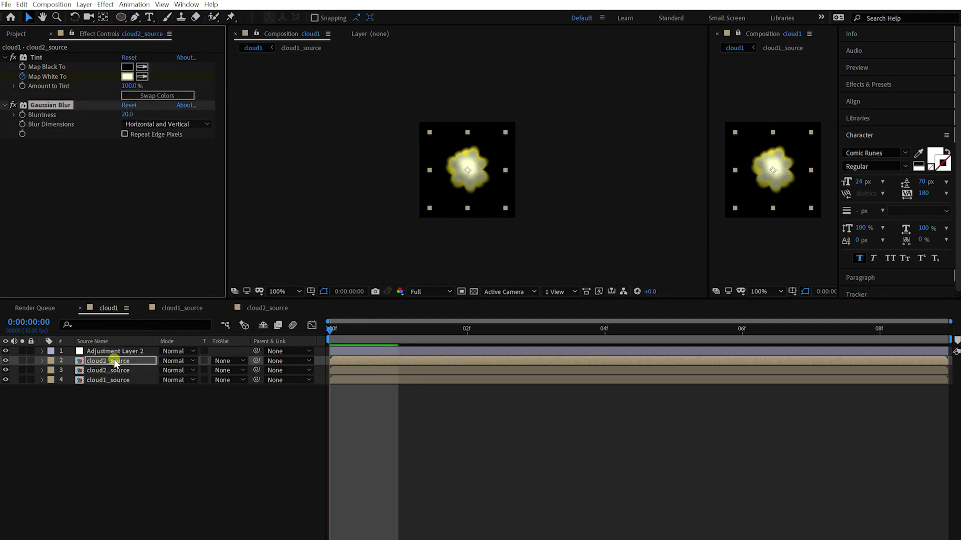
Step: Remove the layer styles from the upper cloud2_source, set its blending mode to Add and step through to frame 2
click(43, 361)
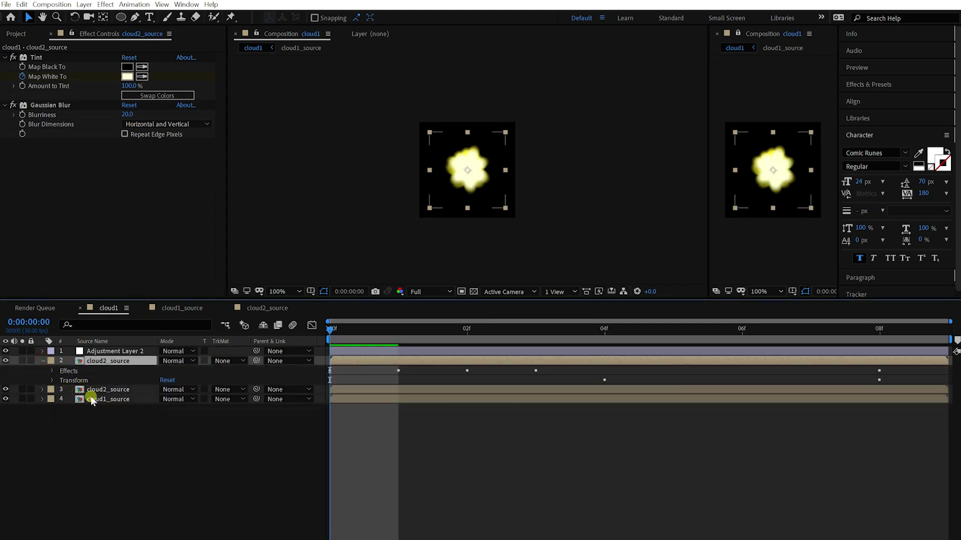
click(180, 361)
click(223, 367)
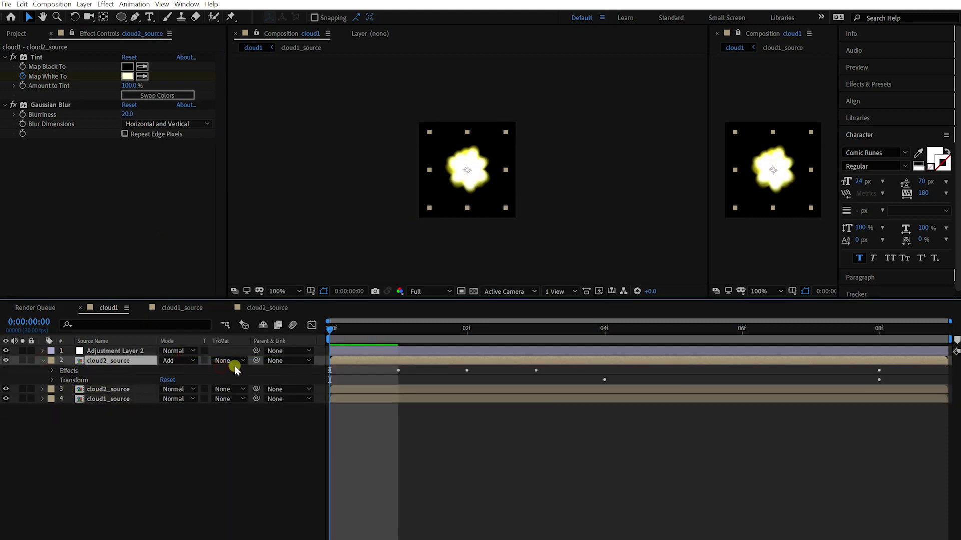
click(403, 382)
click(403, 360)
key(Page_Down)
key(Page_Down)
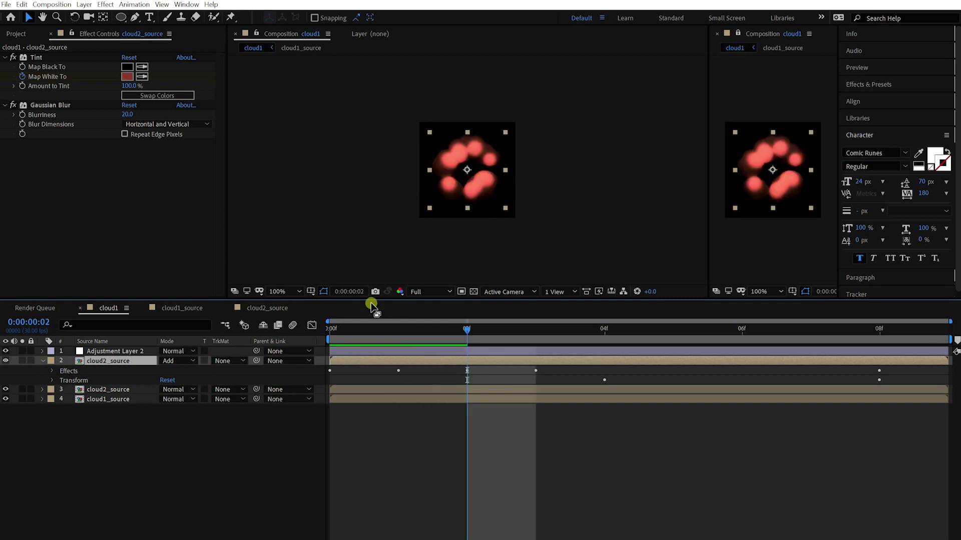
Step: Set the upper cloud2_source's Gaussian Blur Blurriness to 40 and compare the glow on frames 1 and 2
drag(127, 118, 127, 116)
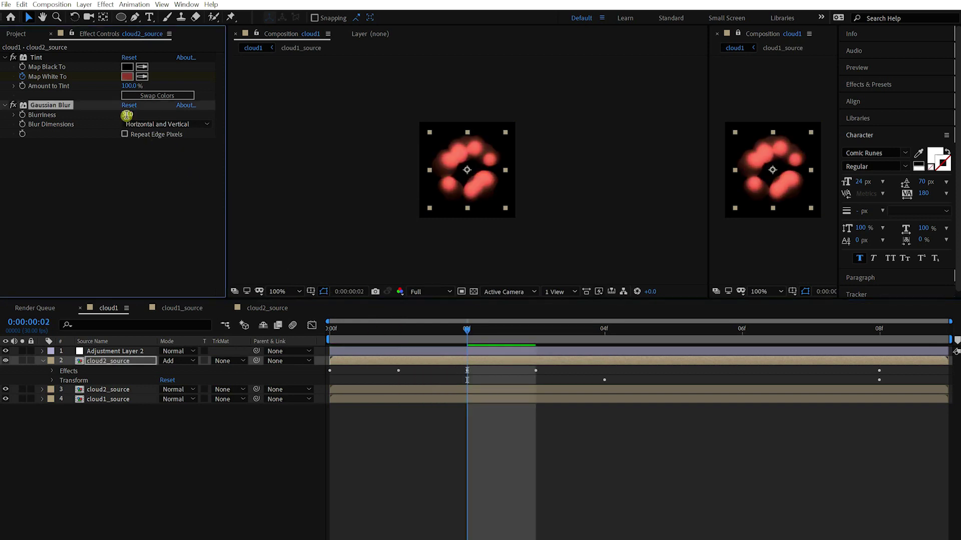
key(Page_Up)
key(Page_Down)
key(Page_Up)
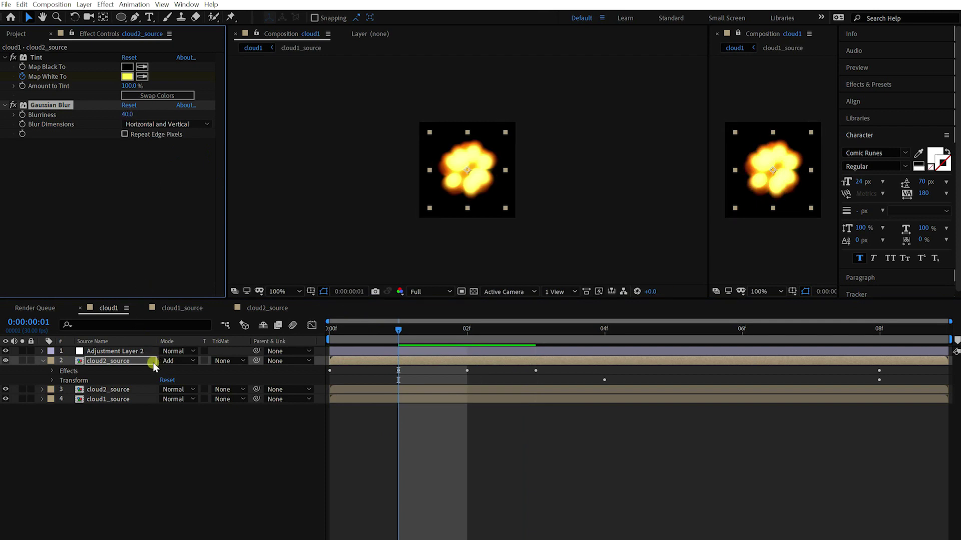
Step: Move the upper cloud2_source's Opacity keyframes to frames 1 and 4 and preview the glow fading out
key(t)
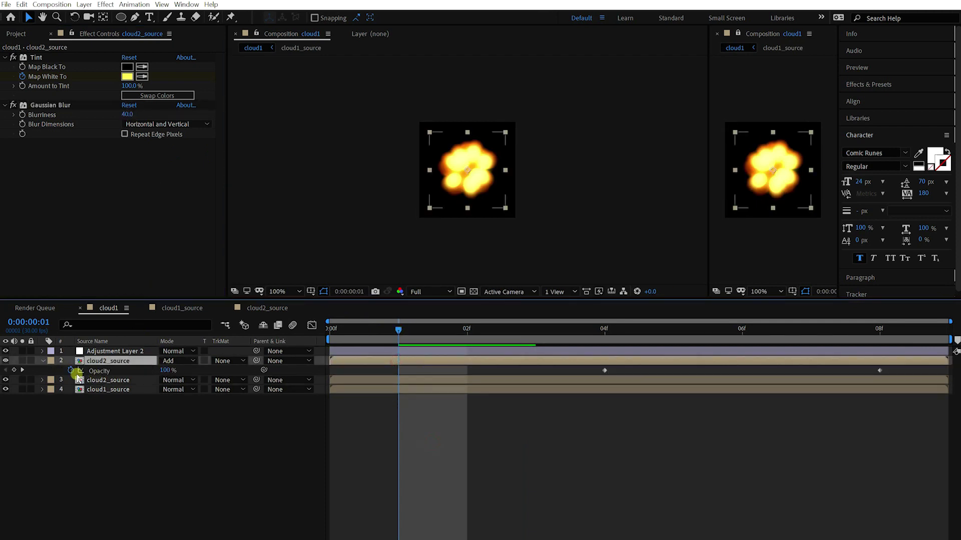
drag(604, 370, 399, 370)
key(space)
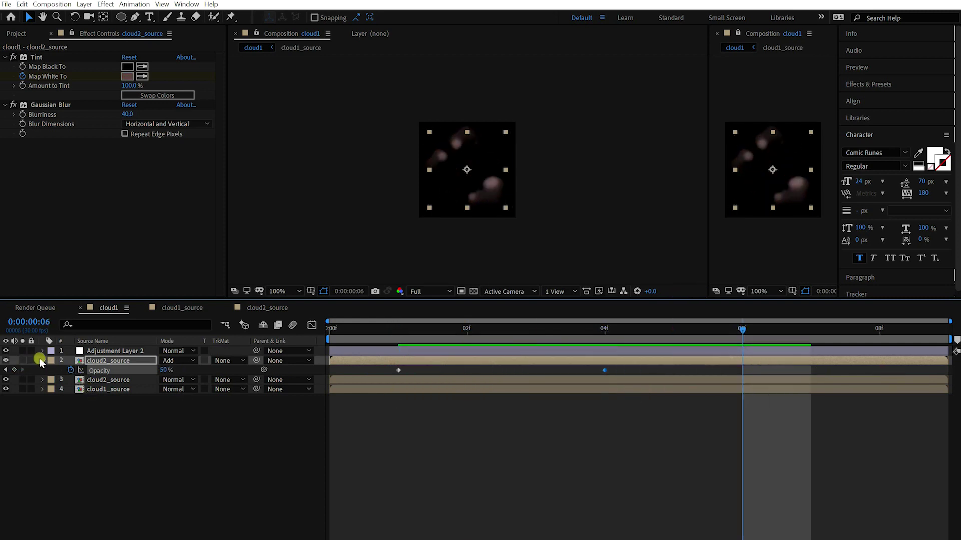
click(42, 361)
key(space)
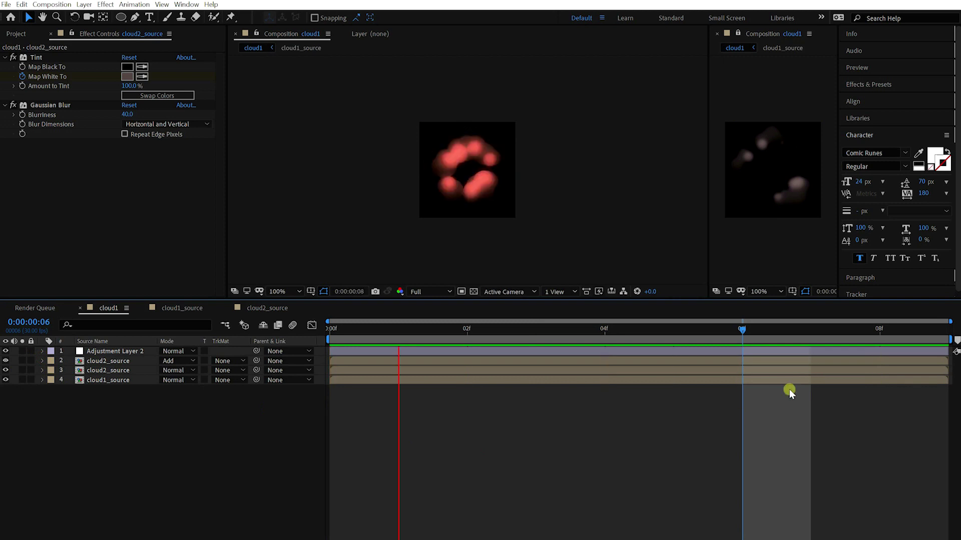
Step: Scrub through the fade and adjust cloud1_source's Map White To grey at frame 8
drag(841, 336, 673, 334)
click(115, 362)
click(116, 369)
key(End)
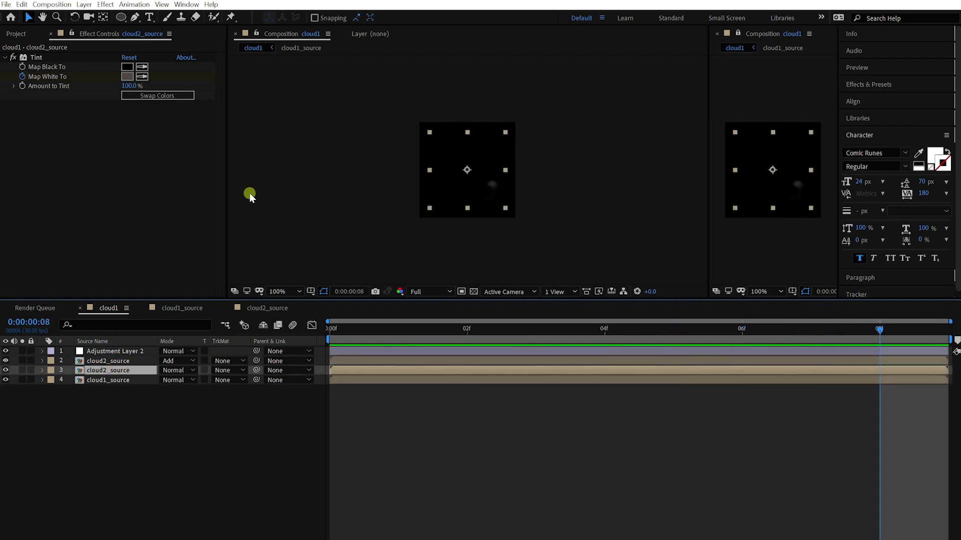
click(129, 78)
click(121, 381)
click(128, 76)
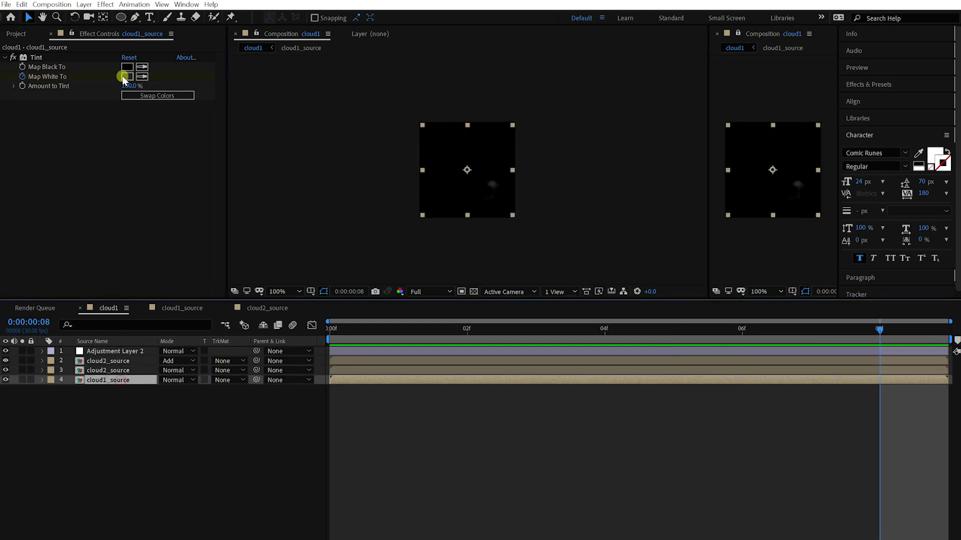
key(Return)
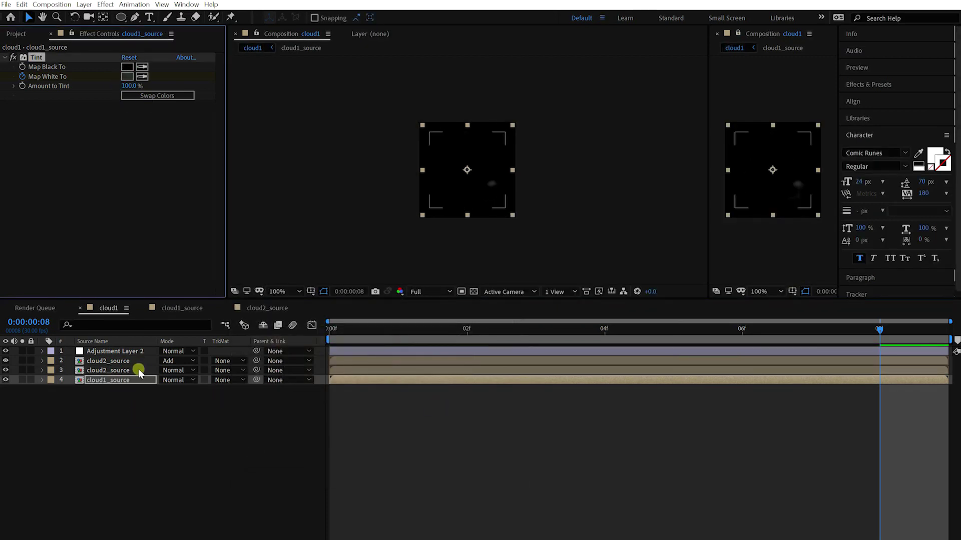
Step: Adjust the brightness of the lower cloud2_source's Map White To grey at frame 8 and preview the smoke
click(140, 370)
click(127, 76)
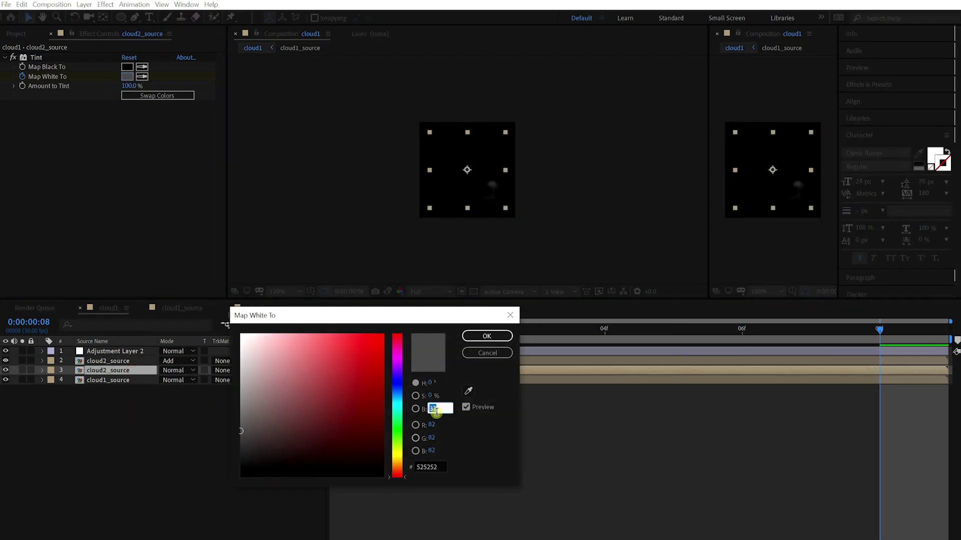
key(Return)
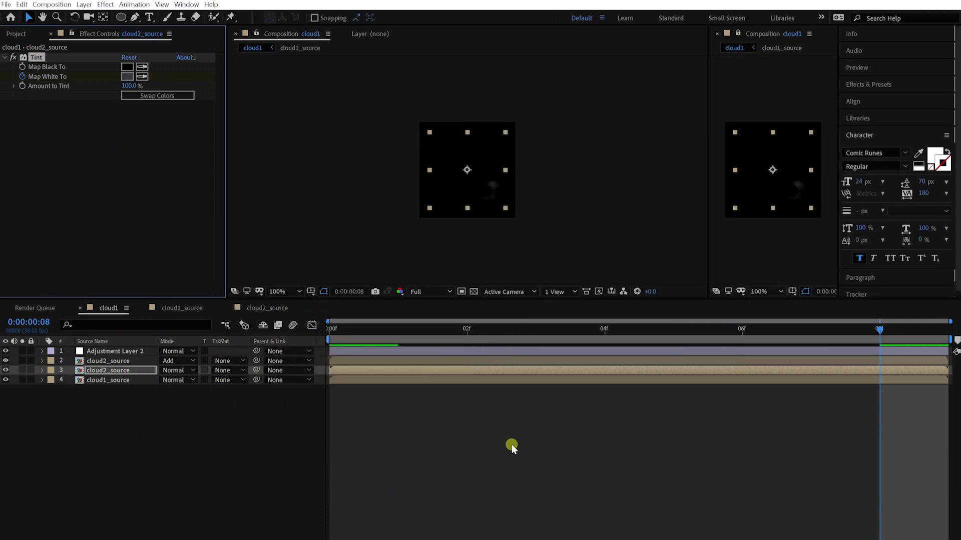
click(511, 444)
key(space)
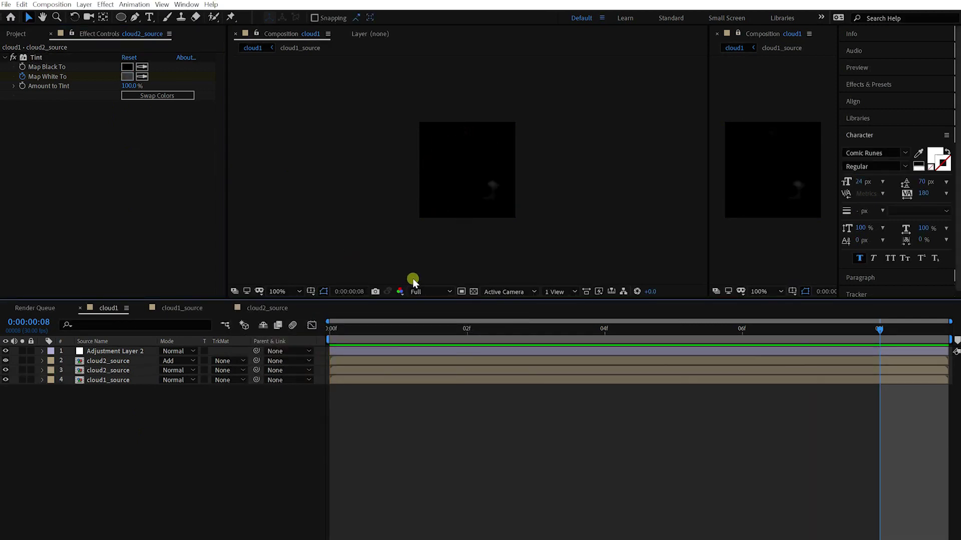
Step: Show the composition on the transparency grid and preview the explosion against it
click(473, 292)
drag(344, 332, 821, 334)
key(space)
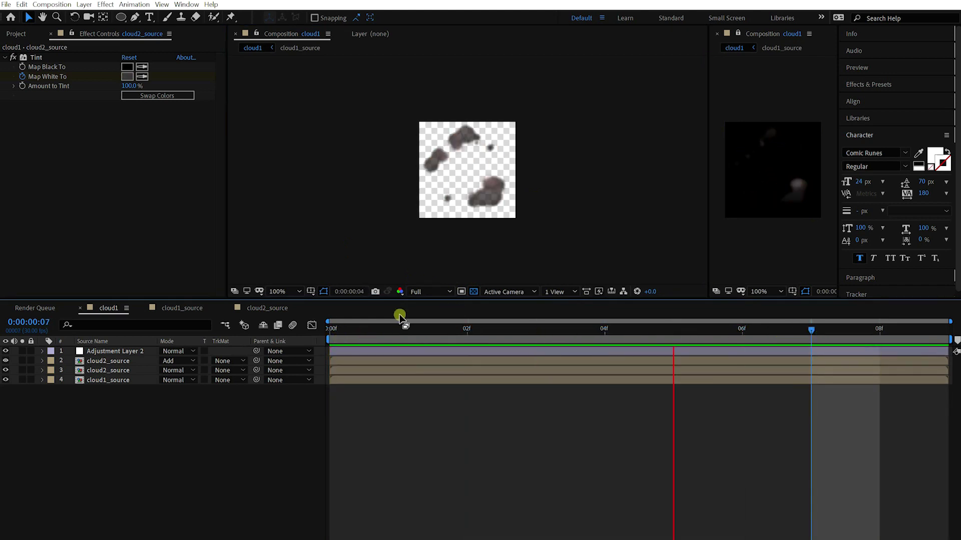
click(390, 328)
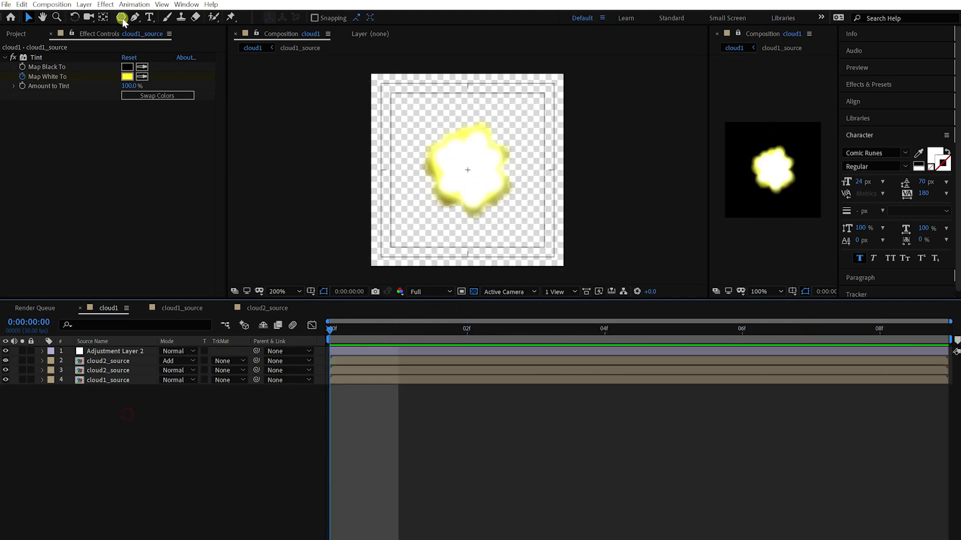
Step: Add a white polygon shape layer filling the composition and set its Points to 4
double_click(122, 18)
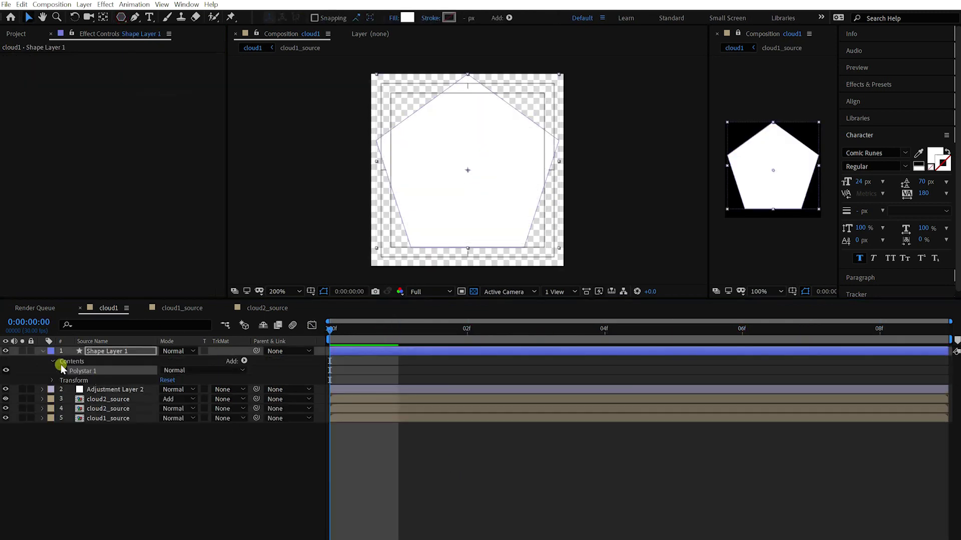
click(62, 371)
click(71, 381)
click(165, 399)
text(4)
key(Return)
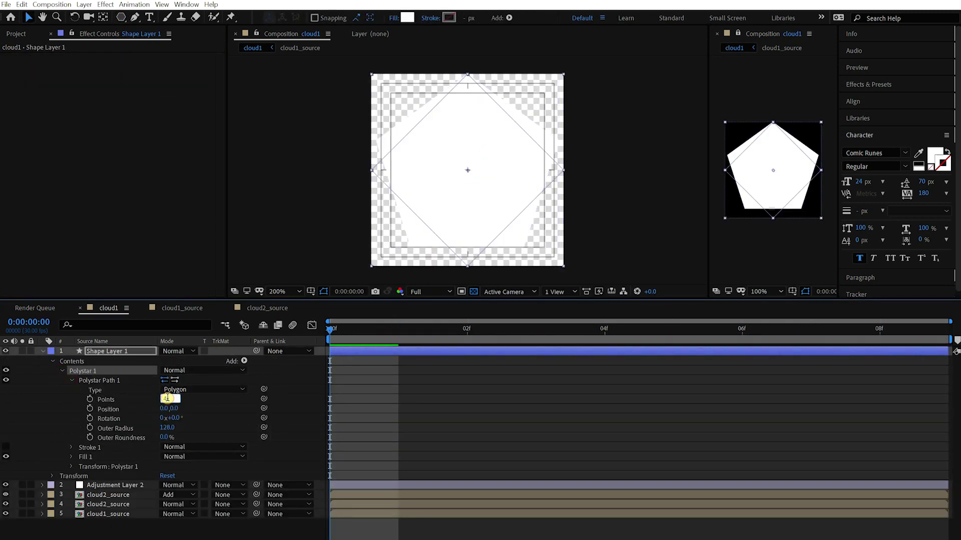
click(407, 380)
Step: Rename the new shape layer as flash
click(128, 352)
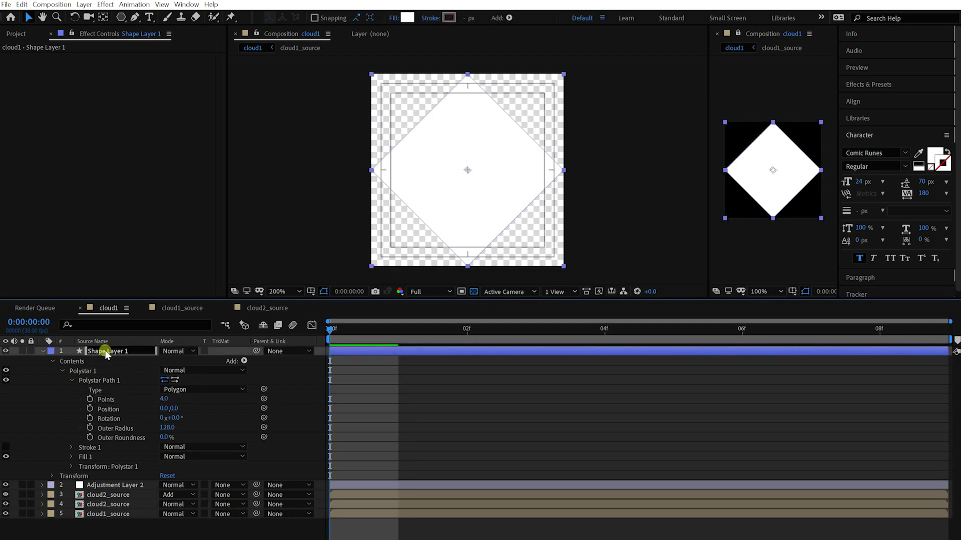
text(flash)
click(42, 353)
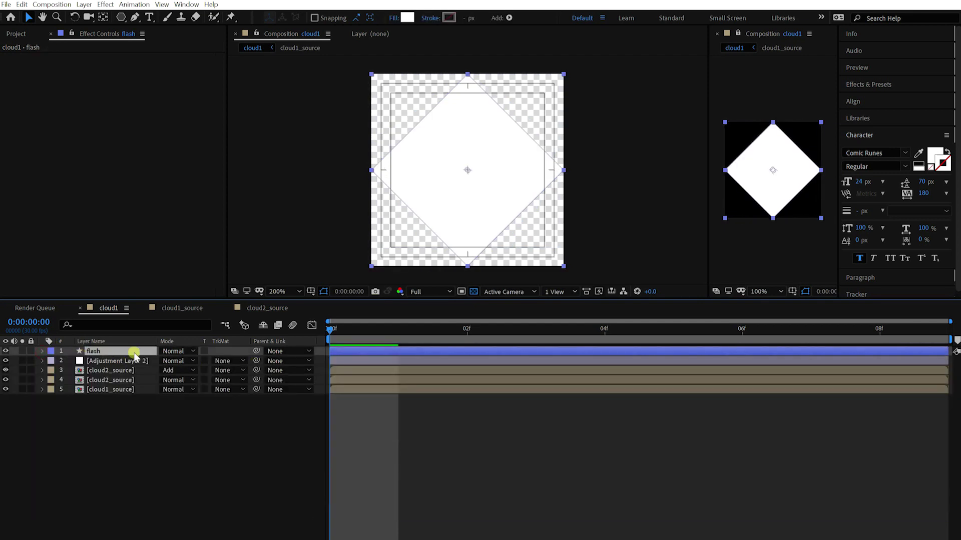
Step: Narrow the polygon's horizontal scale in its shape transform to form a thin vertical spike
click(42, 353)
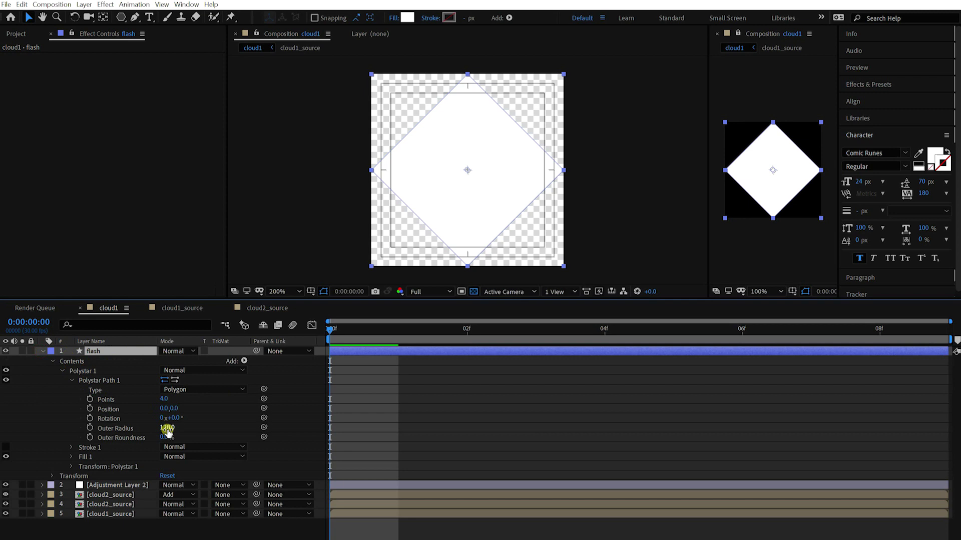
click(73, 466)
drag(163, 494, 109, 493)
click(104, 353)
click(42, 351)
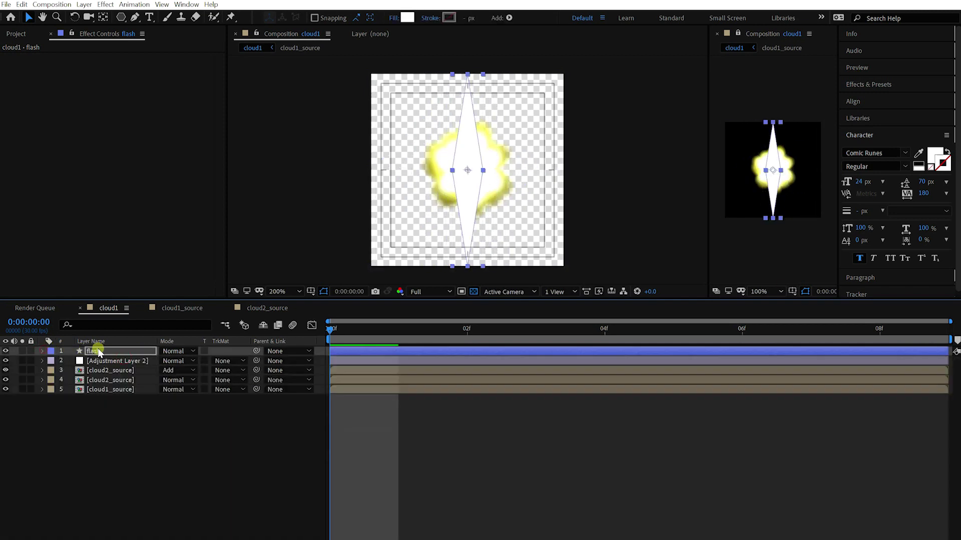
Step: Rotate the flash layer diagonally and scale it to 75%
key(r)
drag(174, 360, 205, 360)
key(s)
click(150, 362)
Step: Duplicate the flash layer, rotate the copy to the opposite diagonal and scale it to 43% by 90%
click(106, 352)
key(ctrl+d)
key(r)
key(s)
click(576, 476)
Step: Scale the original flash layer to 85% and start Scale keyframes on both flash layers at frame 0
click(95, 371)
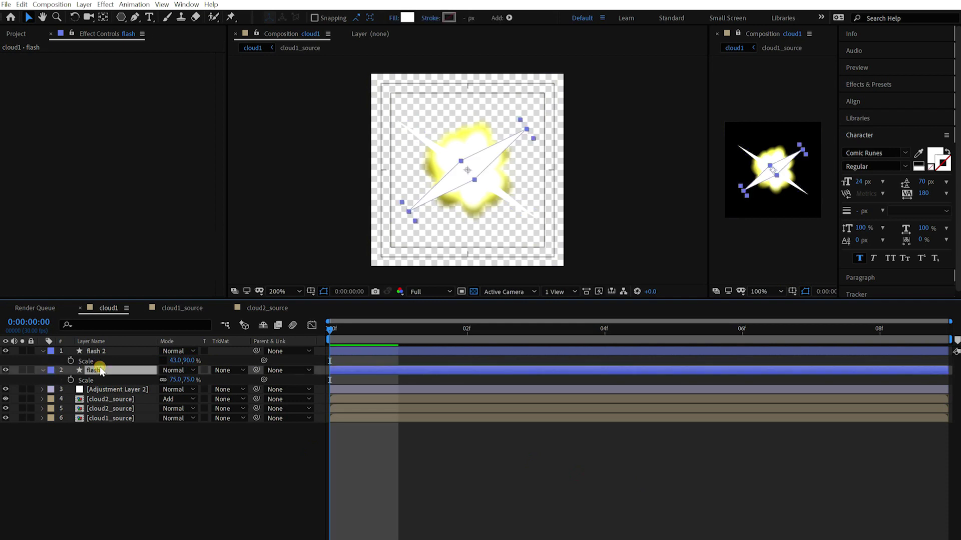
drag(191, 381, 198, 381)
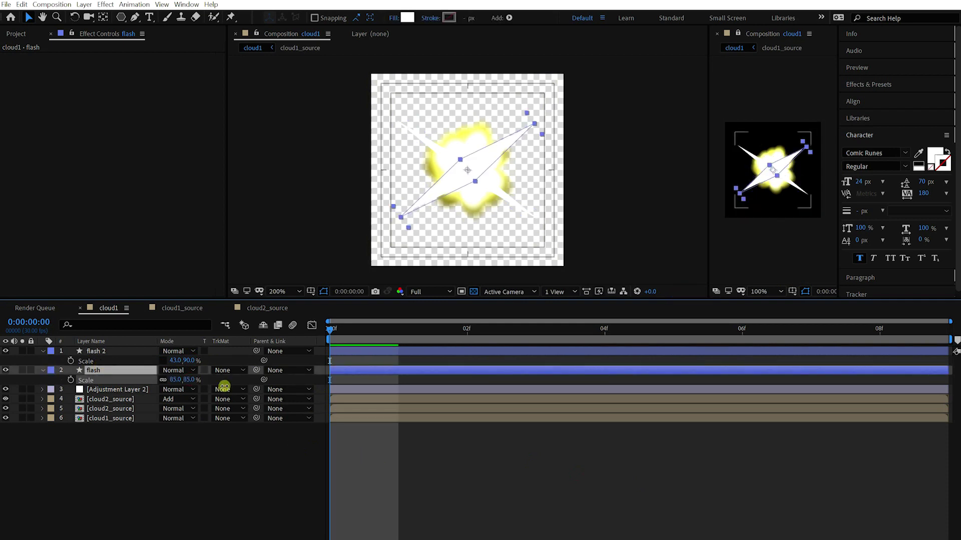
click(72, 361)
click(71, 380)
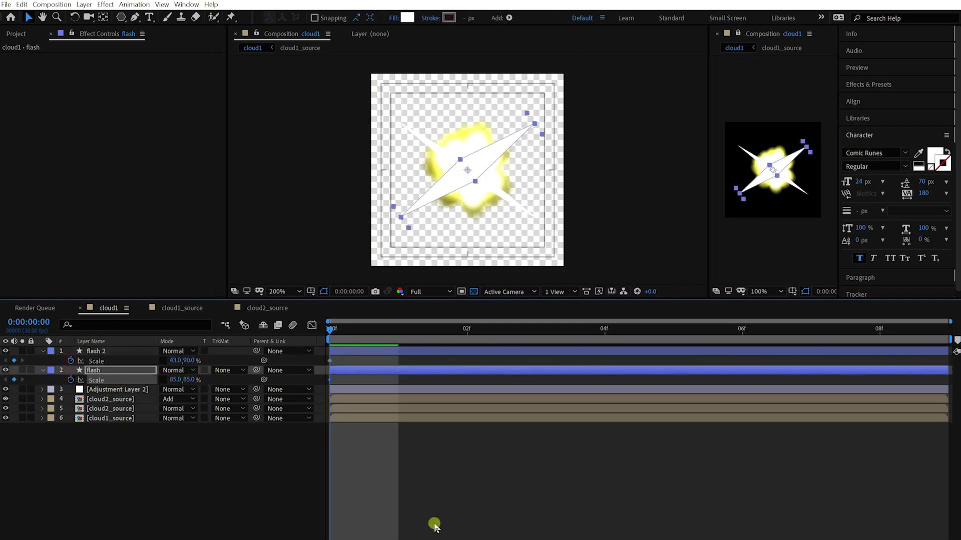
Step: Keyframe the vertical scale at frame 1 to 28% on flash 2 and 27% on flash
key(Page_Down)
click(463, 500)
key(Page_Down)
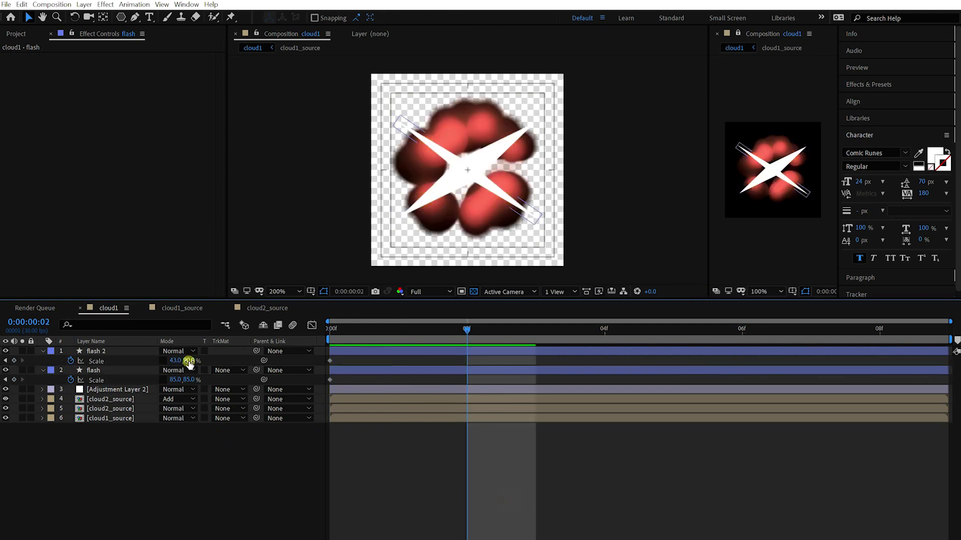
key(Page_Up)
drag(189, 361, 170, 382)
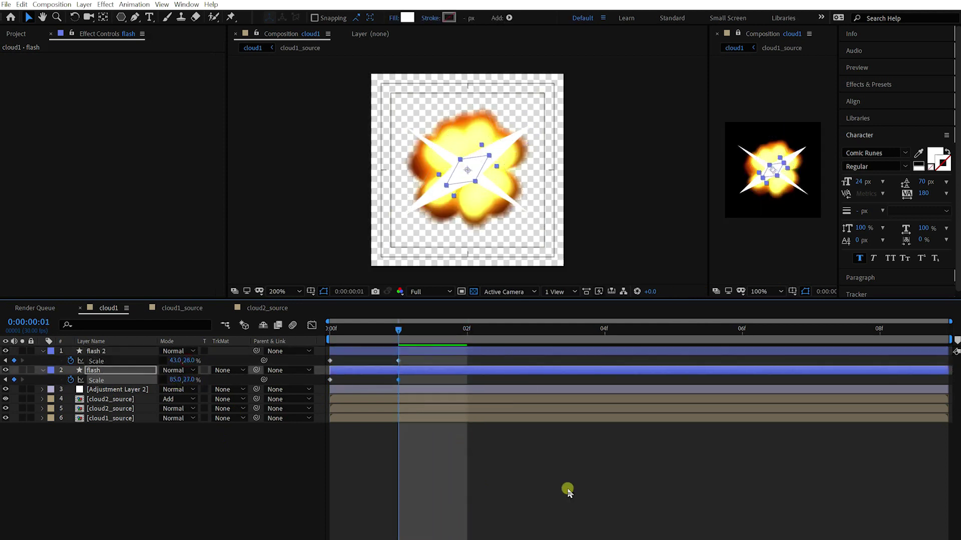
click(552, 494)
Step: Trim the flash and flash 2 layers so both end at frame 1, and preview the explosion
click(416, 370)
shift+click(426, 355)
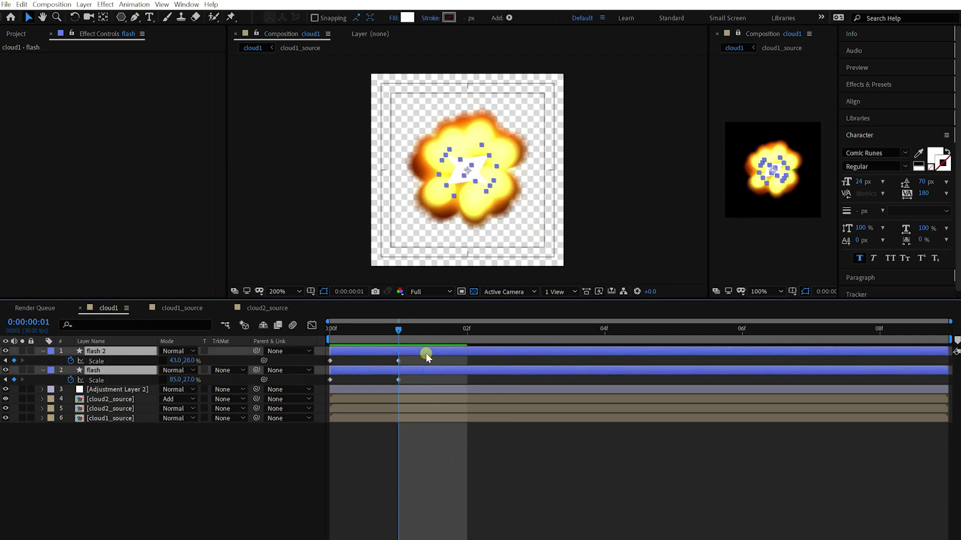
key(alt+bracketright)
click(500, 467)
key(space)
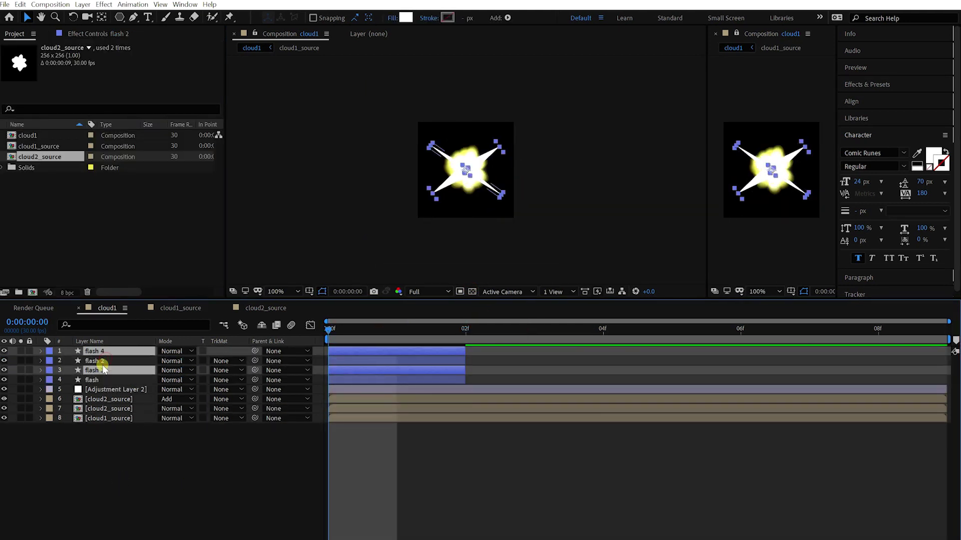
Step: Duplicate both flash layers, place the copies beneath the originals and give flash 4 a yellow fill
drag(102, 370, 105, 384)
click(187, 506)
click(100, 370)
click(406, 17)
click(395, 452)
mouse_move(342, 386)
mouse_down()
mouse_move(352, 301)
mouse_move(309, 350)
mouse_up()
click(485, 335)
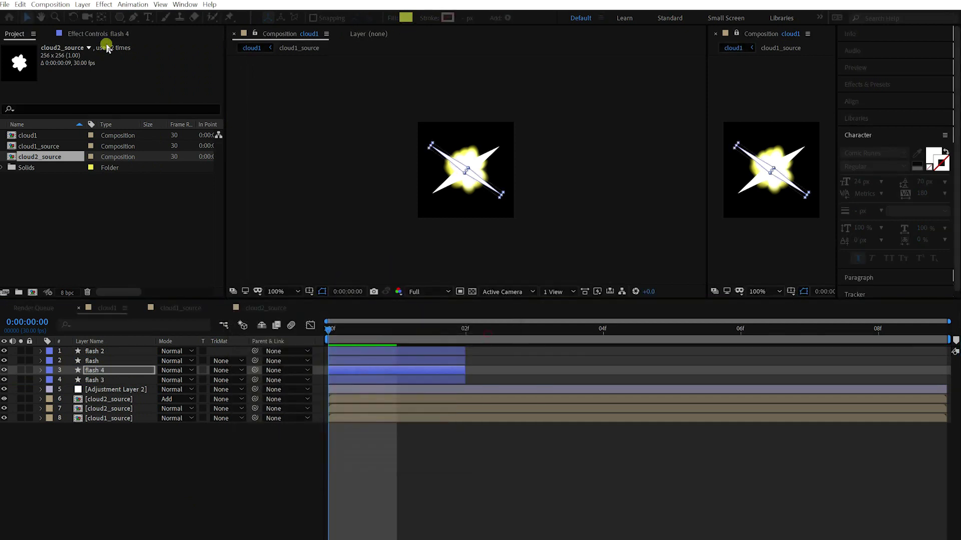
Step: Apply Gaussian Blur with a Blurriness of 12 to flash 4 and set the layer's blending mode to Add
click(104, 4)
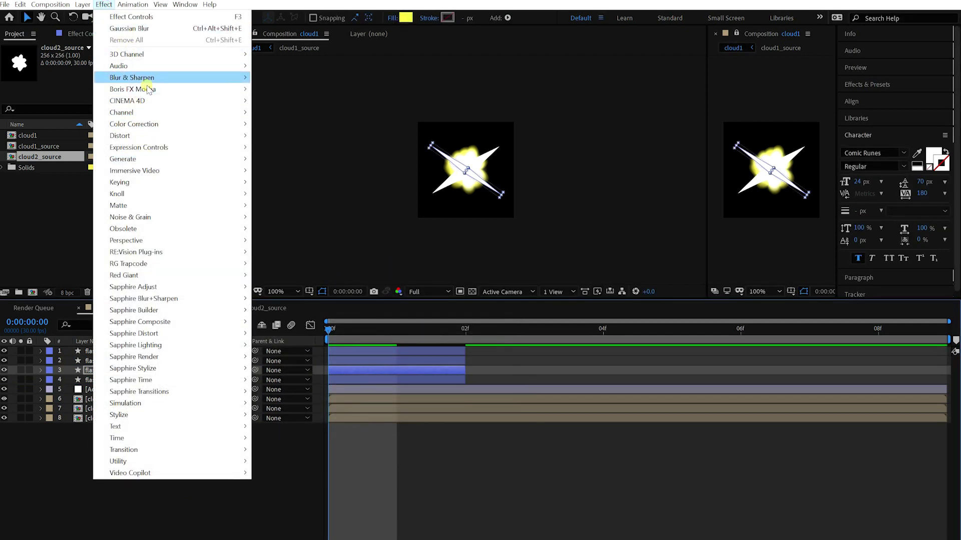
mouse_move(148, 81)
click(280, 206)
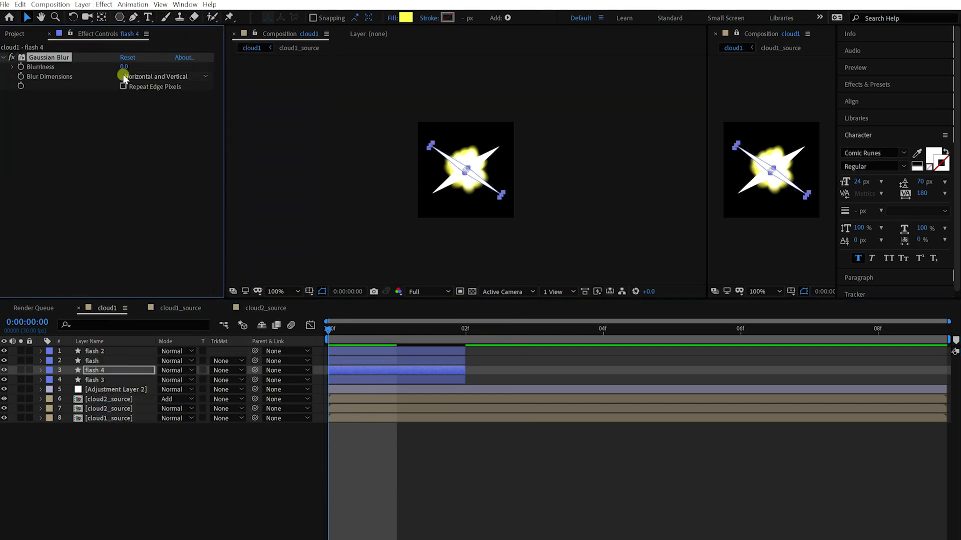
key(period)
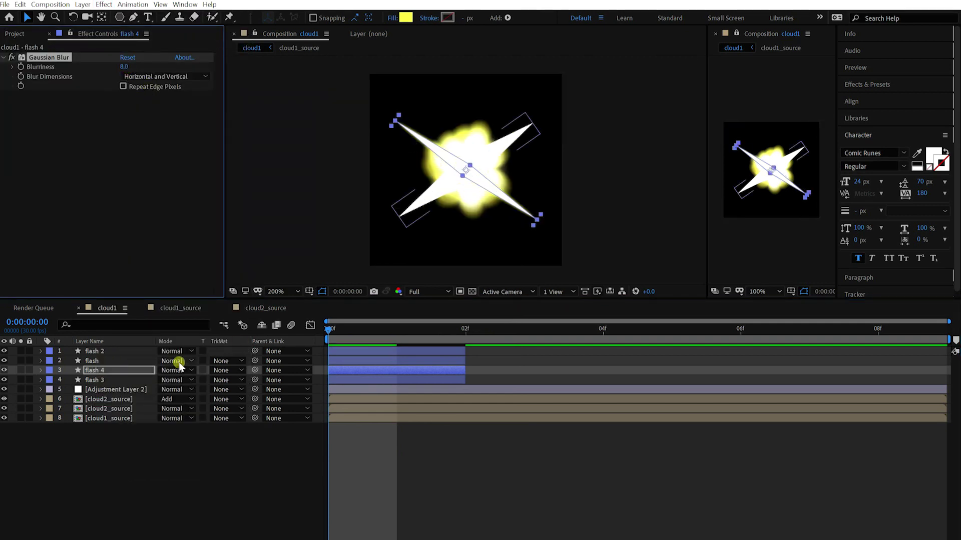
click(176, 370)
click(219, 365)
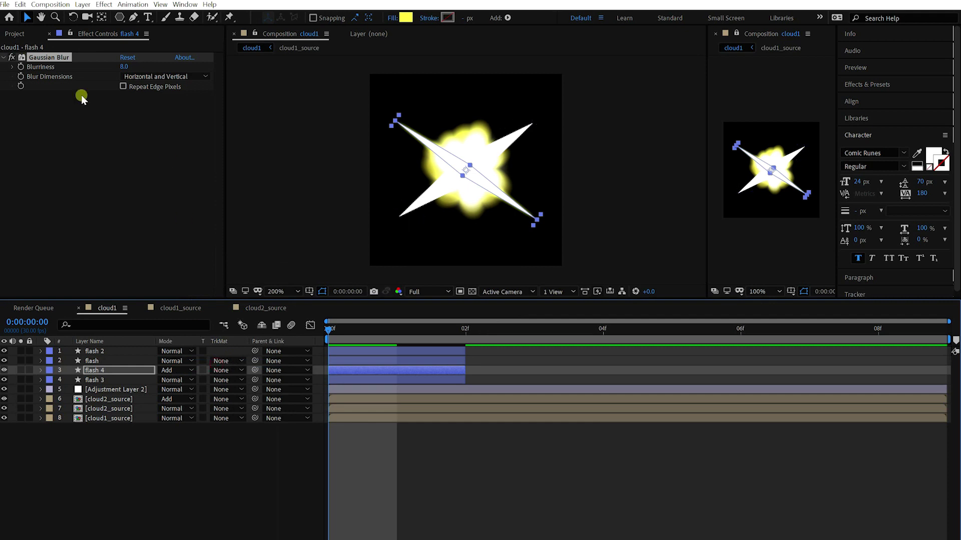
click(124, 67)
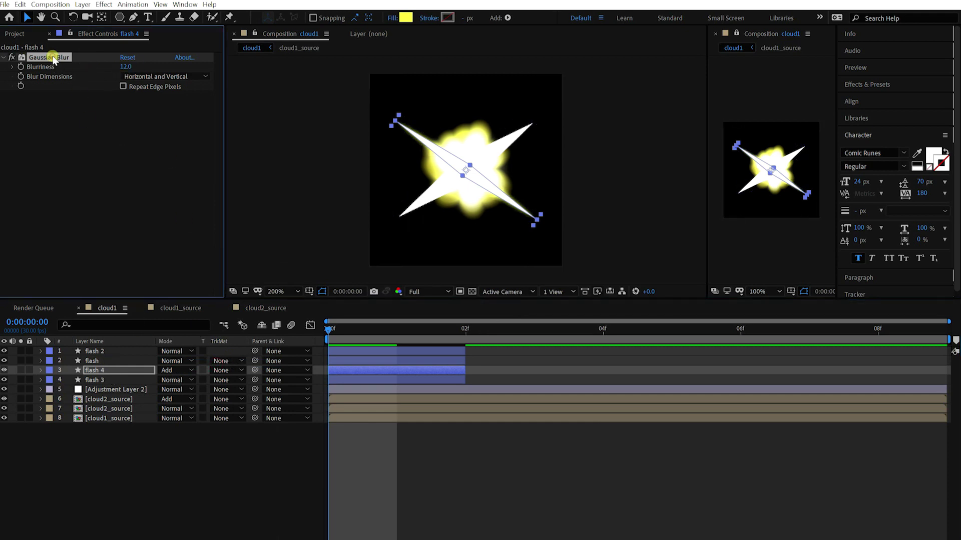
Step: Copy flash 4's Gaussian Blur to flash 3 and set that layer's blending mode to Add
click(109, 379)
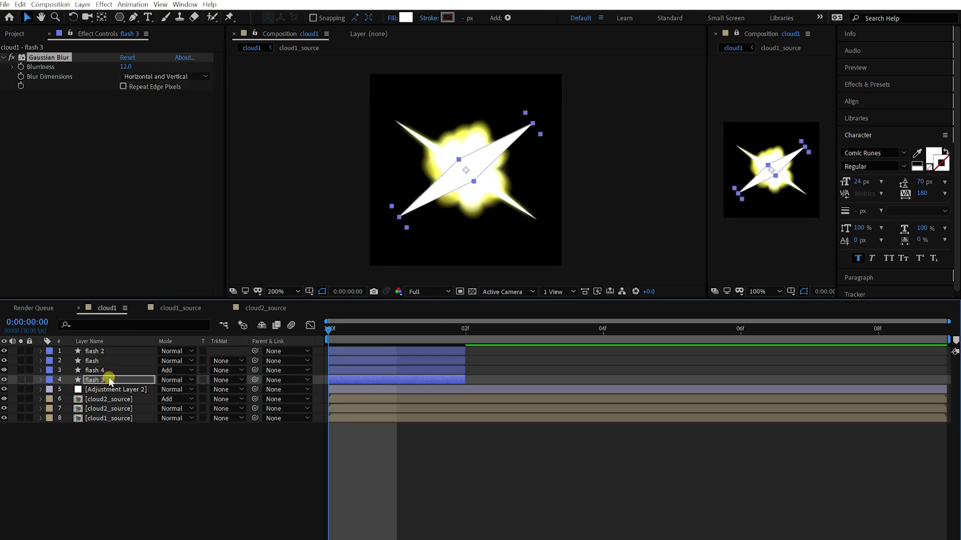
click(170, 379)
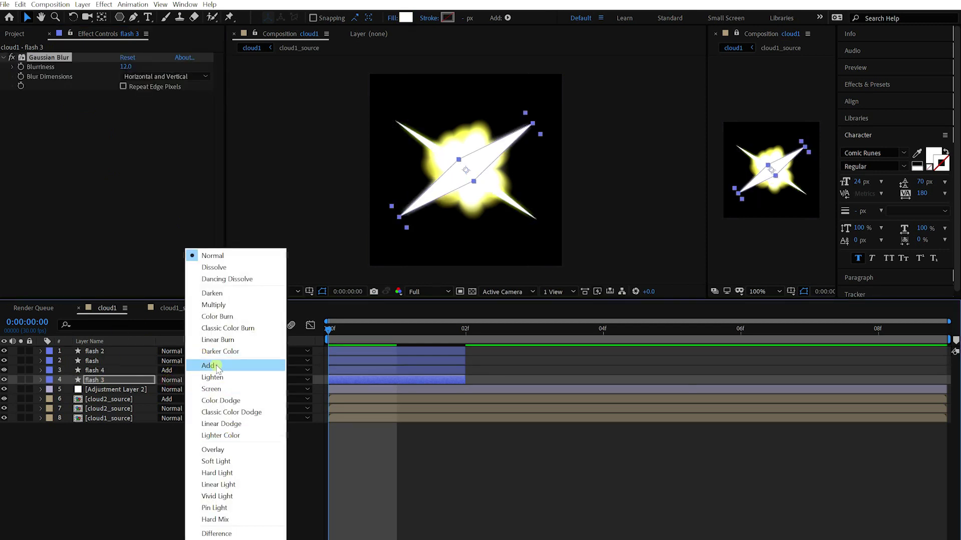
click(216, 366)
Step: Change the flash 3 shape's fill colour to yellow
click(406, 18)
click(395, 454)
drag(311, 359, 330, 302)
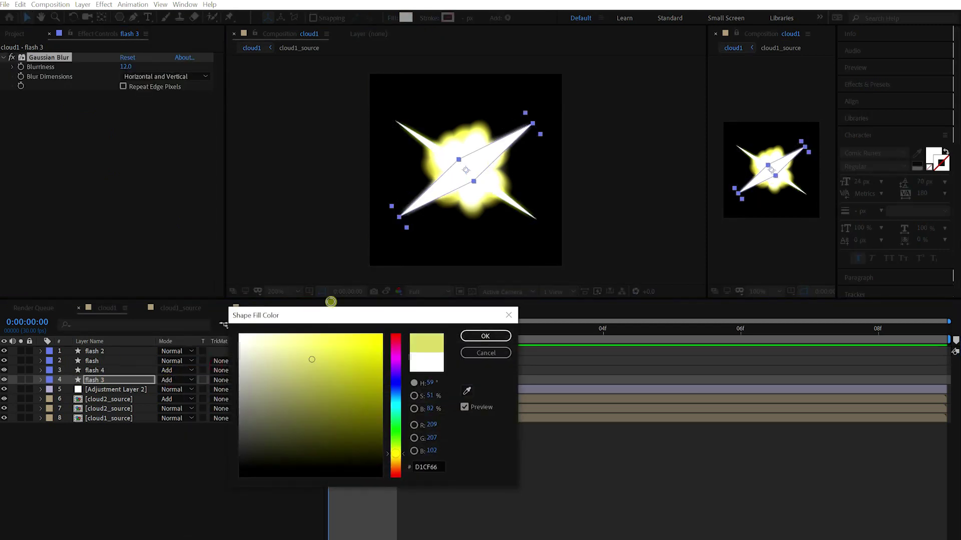
click(474, 336)
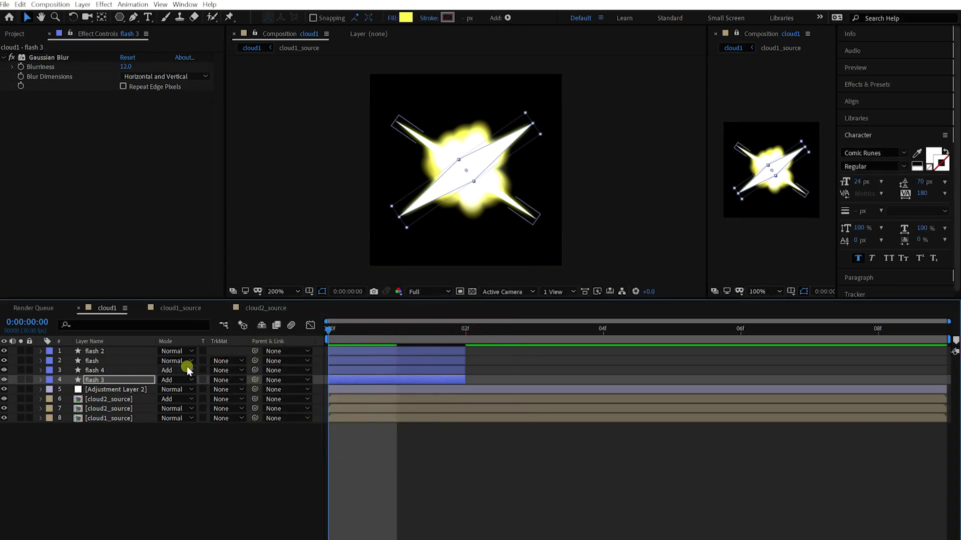
Step: Widen the blurred flashes at frame 0 by setting horizontal scale to 65% on flash 4 and 114% on flash 3
key(s)
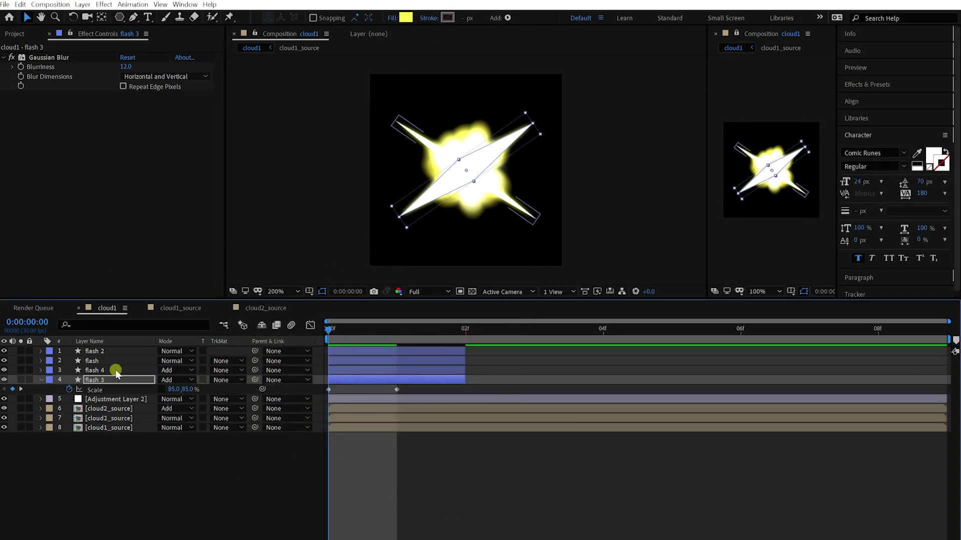
click(116, 371)
key(s)
drag(178, 380, 188, 399)
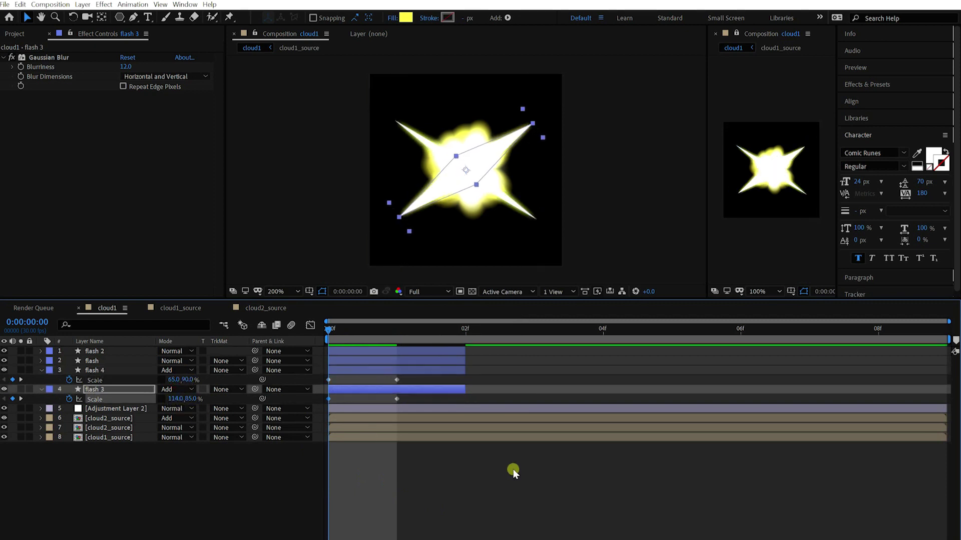
click(516, 489)
Step: Preview the explosion with its glowing flashes, and collapse the Scale properties of flash 3 and flash 4
key(Page_Down)
key(Page_Down)
key(Page_Down)
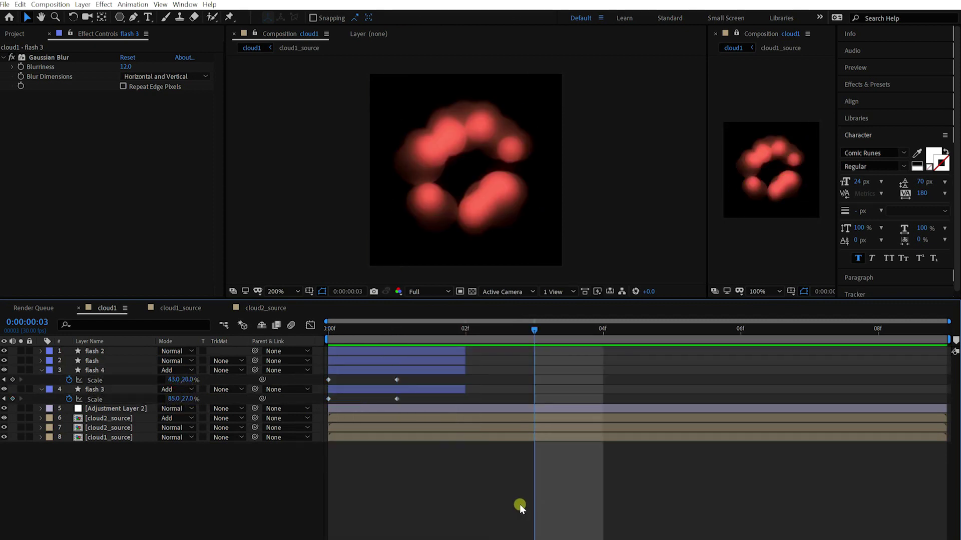
key(space)
scroll(482, 197, down, 2)
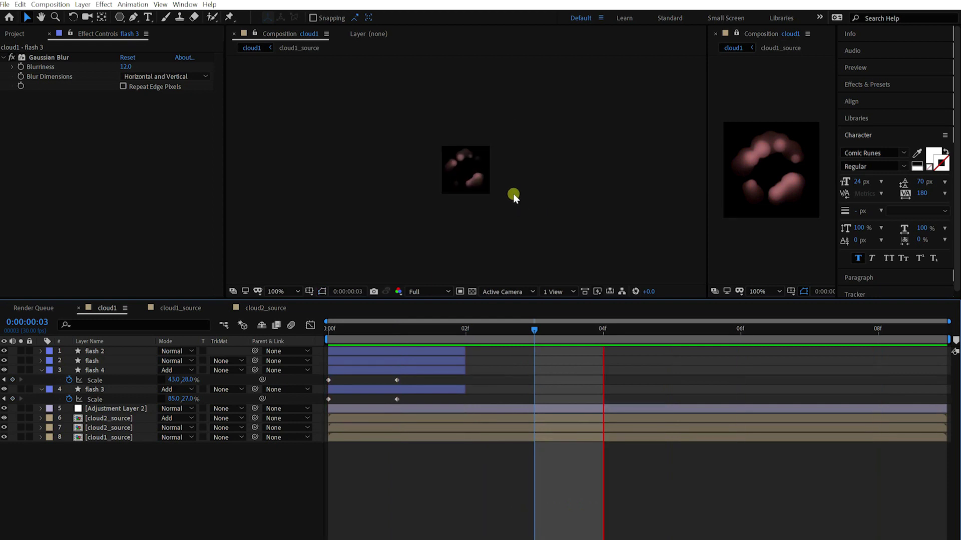
scroll(513, 196, up, 3)
click(352, 370)
shift+click(360, 389)
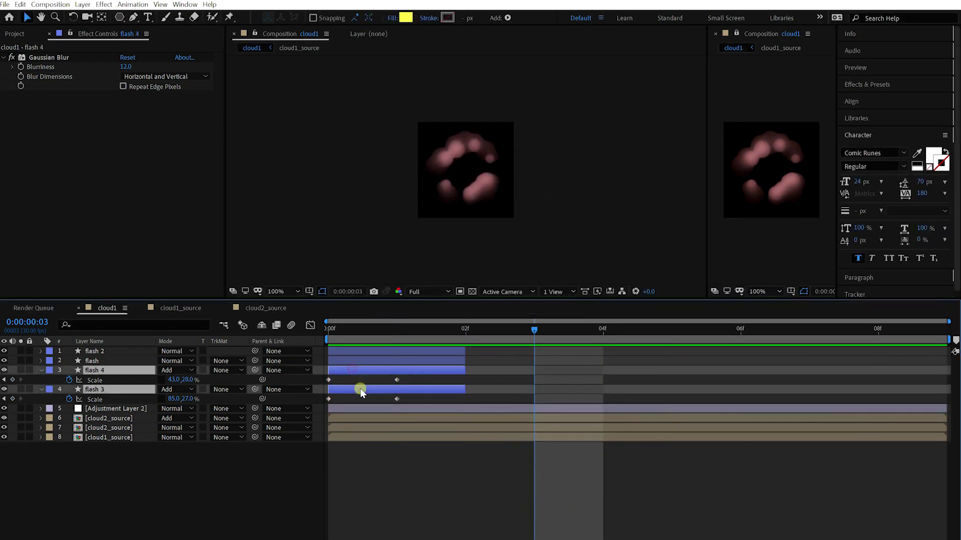
key(u)
click(391, 470)
Step: Duplicate the cloud2_source composition, open the copy and hide its adjustment layer, with the playhead at frame 4
click(15, 34)
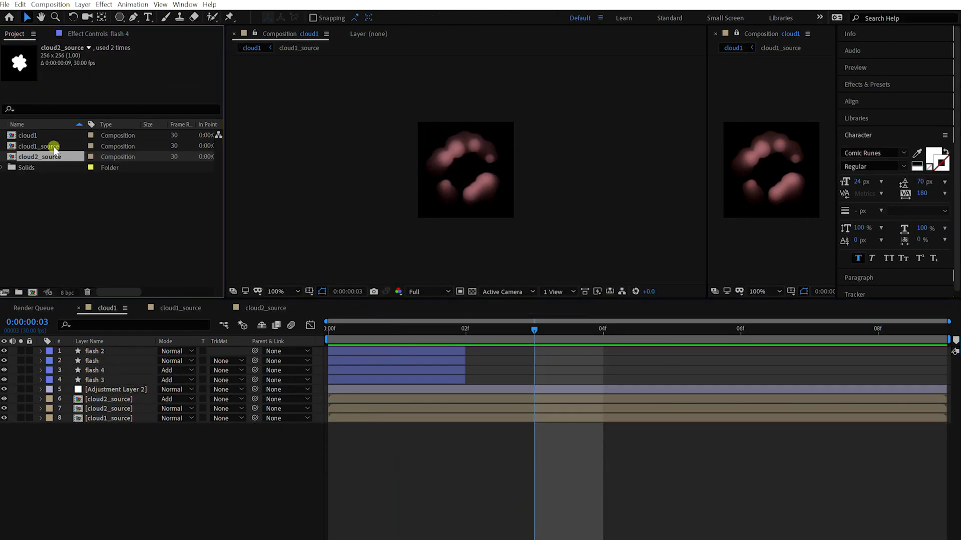
click(43, 156)
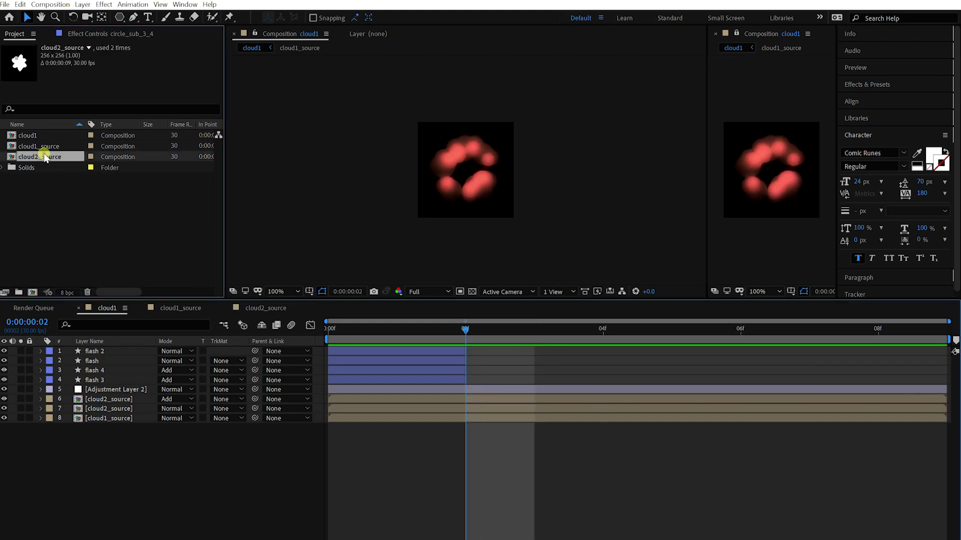
key(ctrl+d)
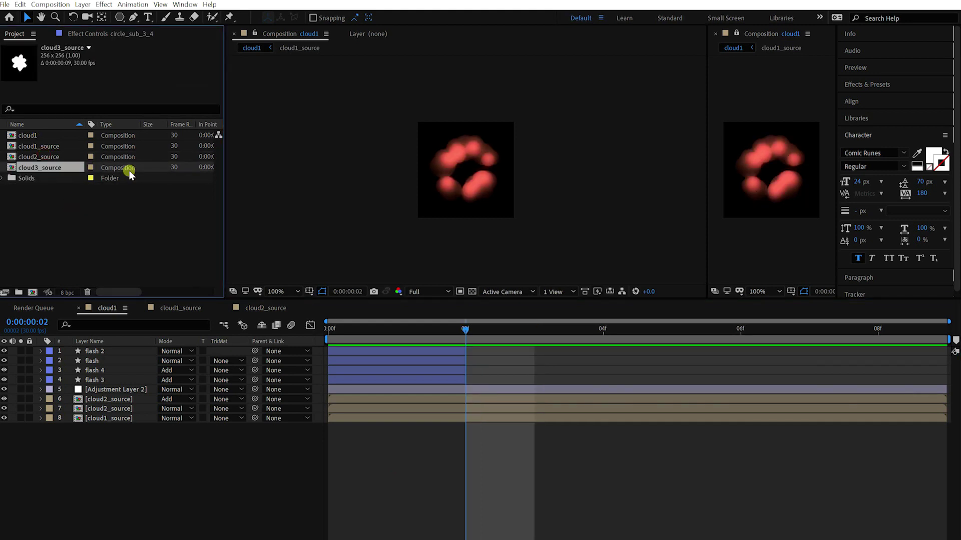
double_click(30, 168)
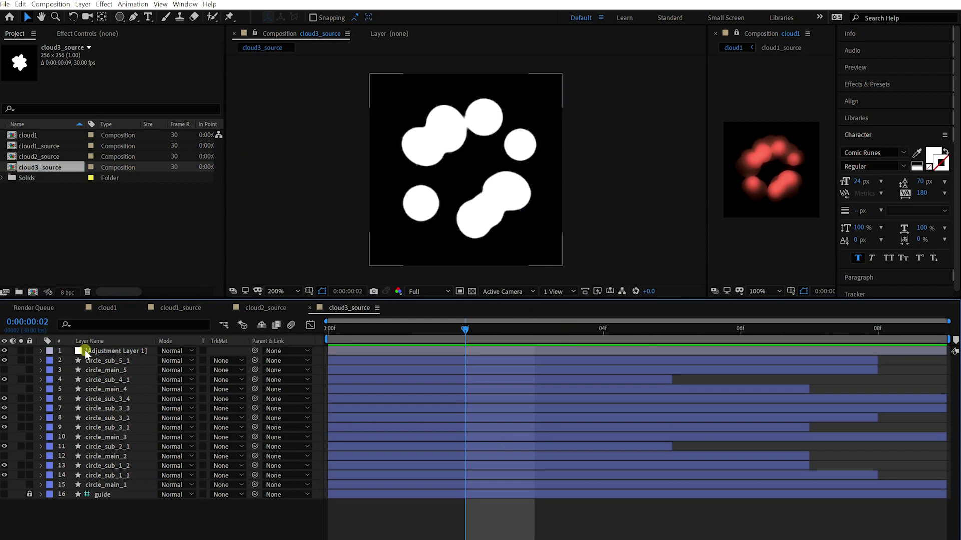
click(590, 332)
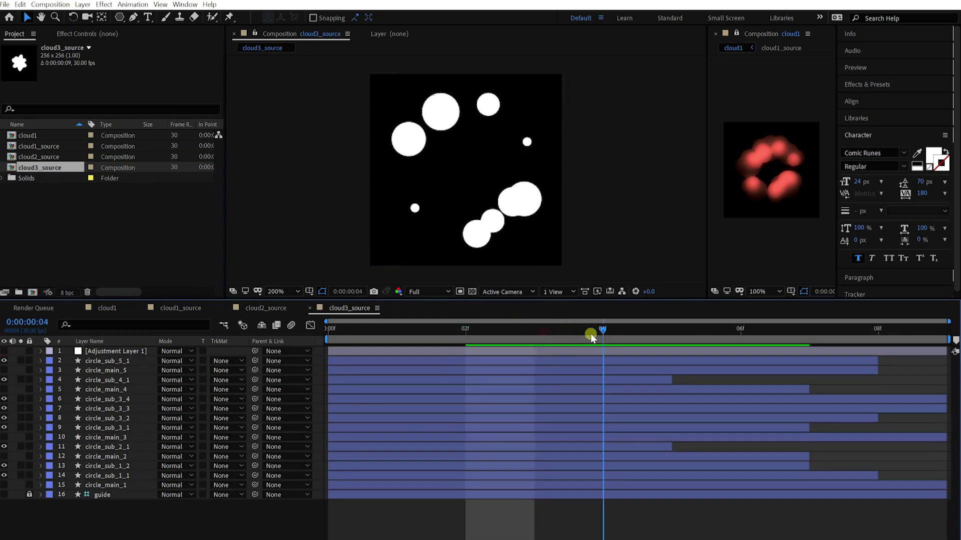
Step: Show the guide layer, and shrink and reposition circle_sub_1_1 inside the guide circle at frame 4
click(429, 100)
click(430, 100)
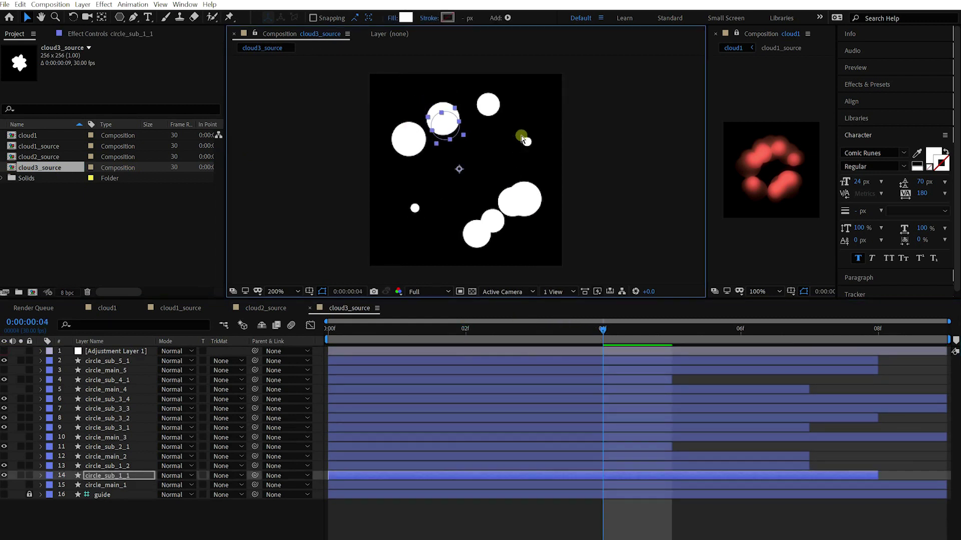
key(ctrl+z)
click(4, 495)
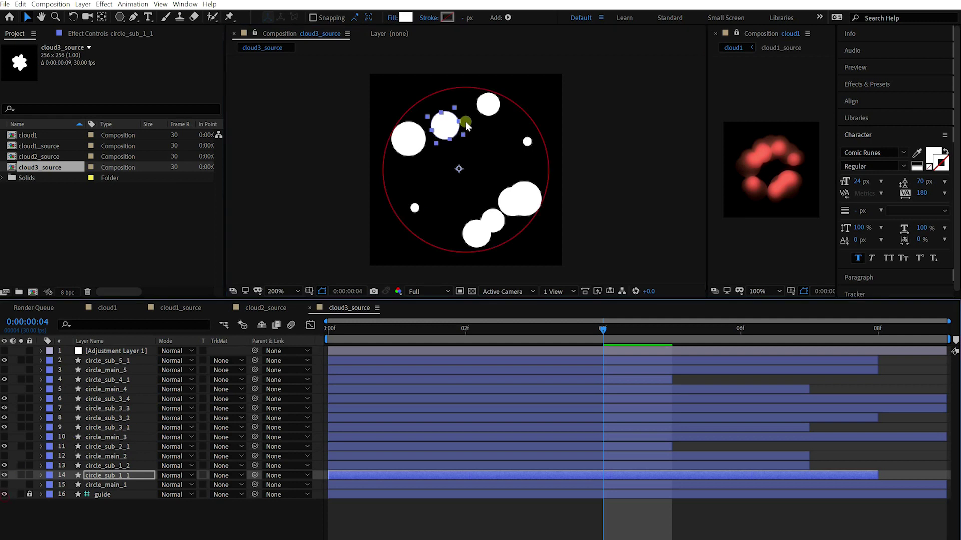
drag(457, 126, 452, 118)
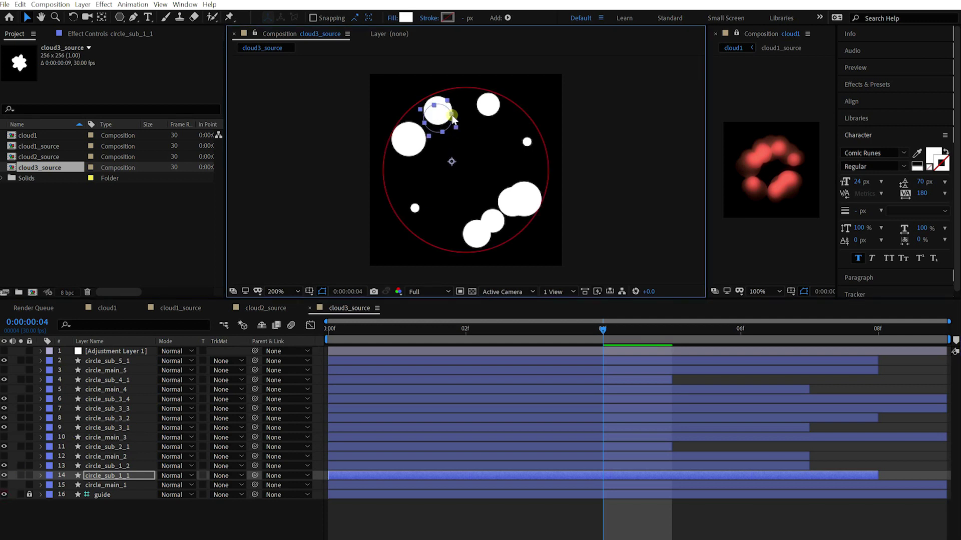
Step: Scale down circle_sub_5_1 and nudge it slightly to the left inside the guide circle
click(408, 137)
key(ctrl+shift+KP_Subtract)
key(ctrl+shift+KP_Subtract)
key(ctrl+shift+KP_Subtract)
key(shift+Left)
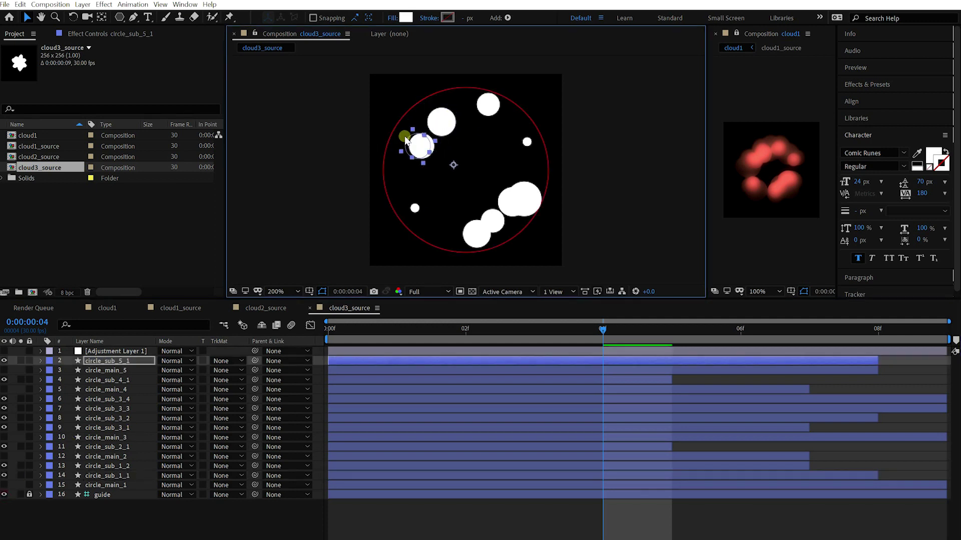
Step: Shrink circle_sub_3_4 and circle_sub_3_3, rotating circle_sub_3_3 counterclockwise and nudging it up and right to separate it
click(517, 189)
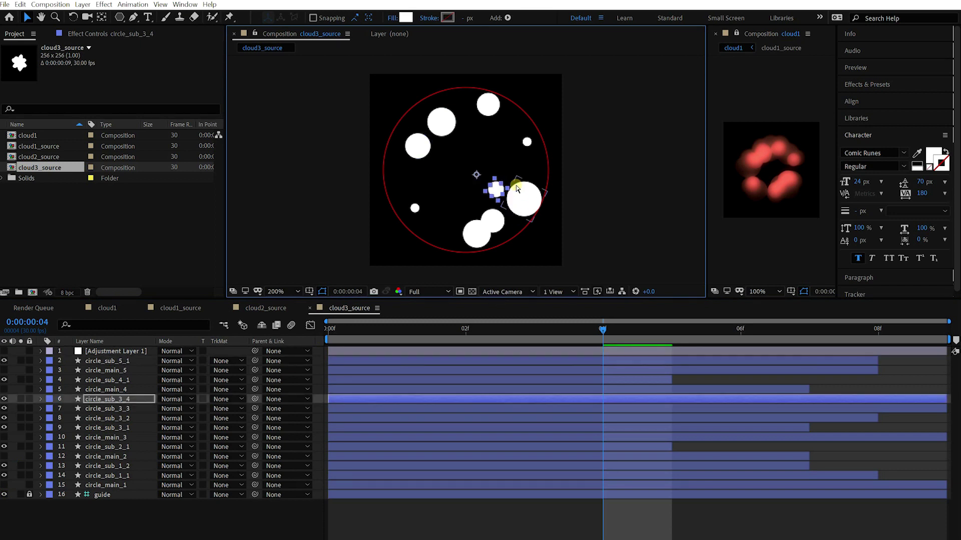
click(517, 189)
key(ctrl+shift+KP_Subtract)
key(ctrl+shift+KP_Subtract)
key(shift+KP_Subtract)
key(shift+KP_Subtract)
key(shift+KP_Subtract)
key(shift+KP_Subtract)
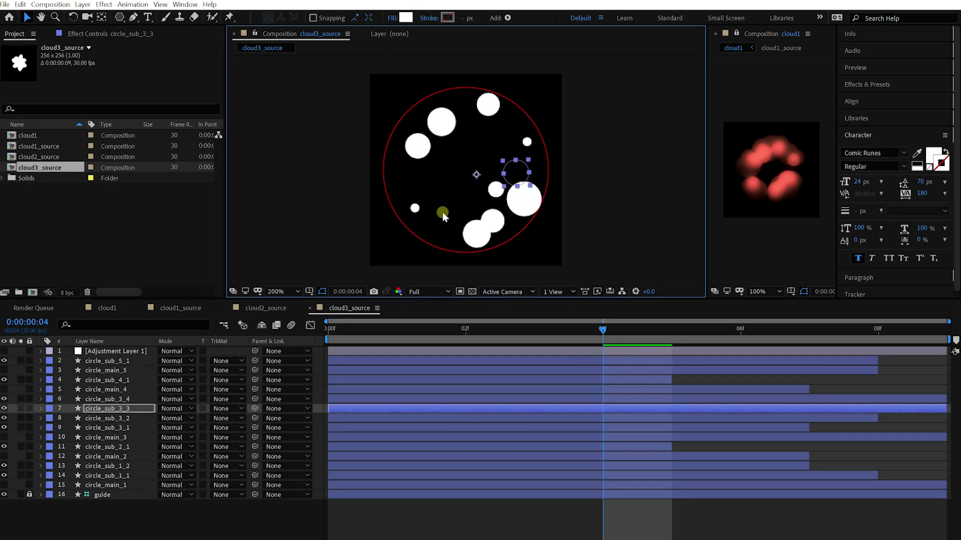
key(ctrl+shift+KP_Subtract)
key(shift+Up)
key(shift+Right)
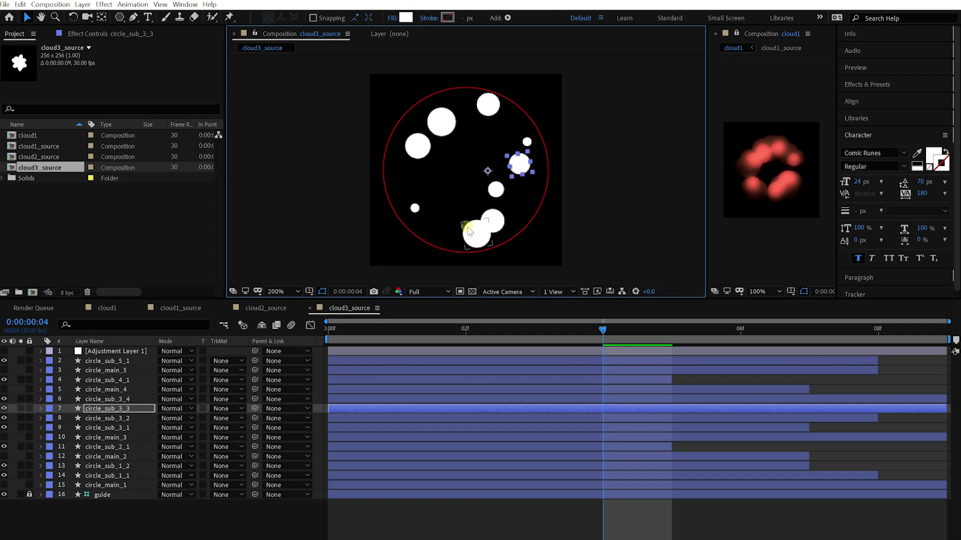
Step: Shrink circle_sub_3_2, shift it slightly left and up, and check its motion through frame 6 with the safe-area guides shown
click(468, 229)
key(shift+Left)
key(shift+Down)
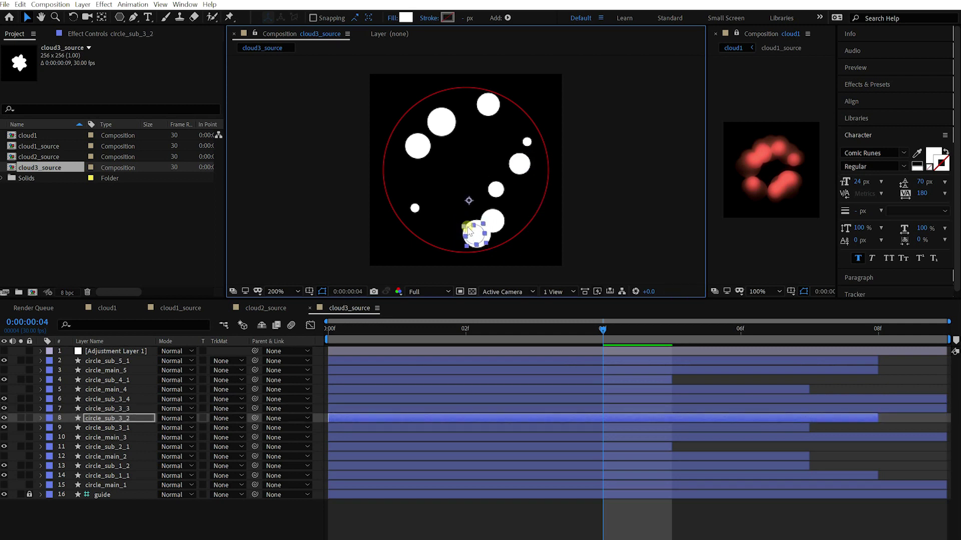
key(apostrophe)
key(Page_Down)
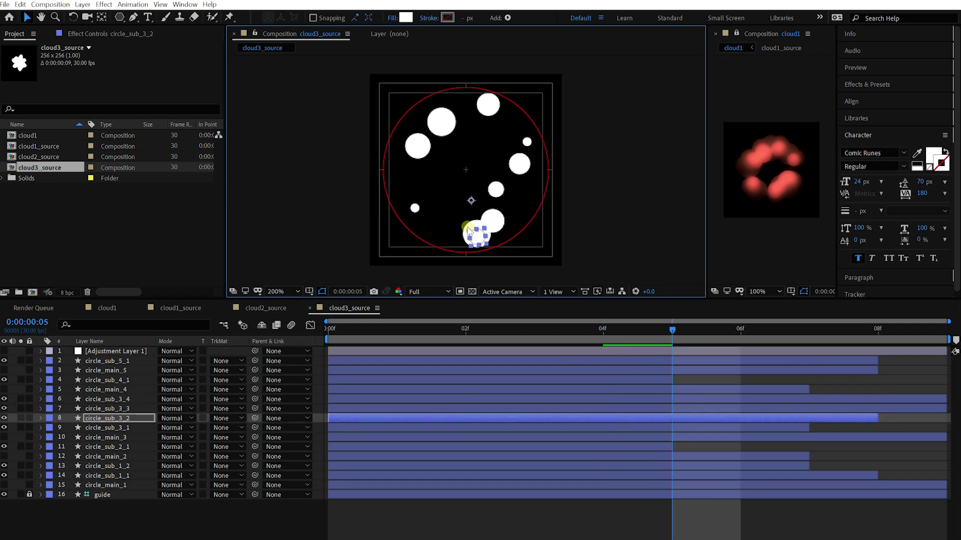
key(Page_Down)
key(Page_Up)
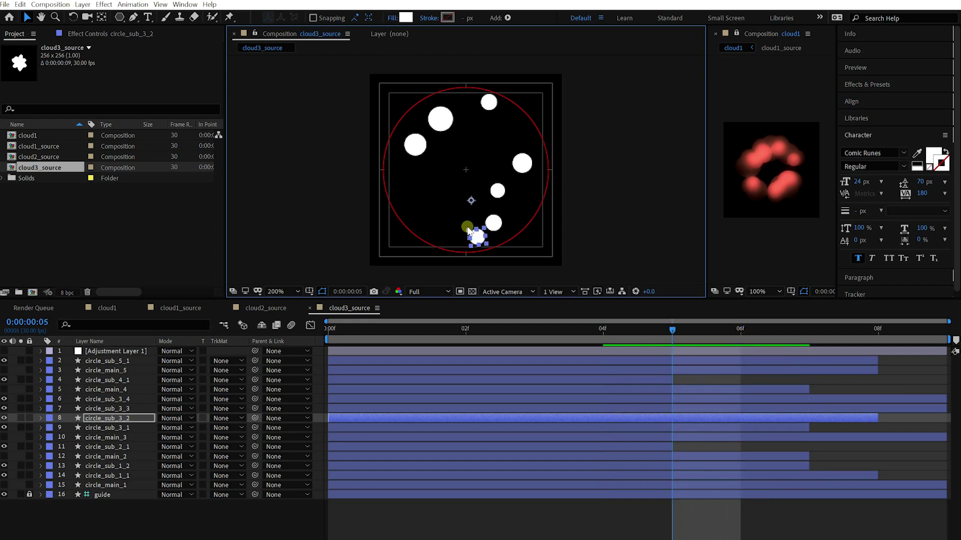
key(Page_Up)
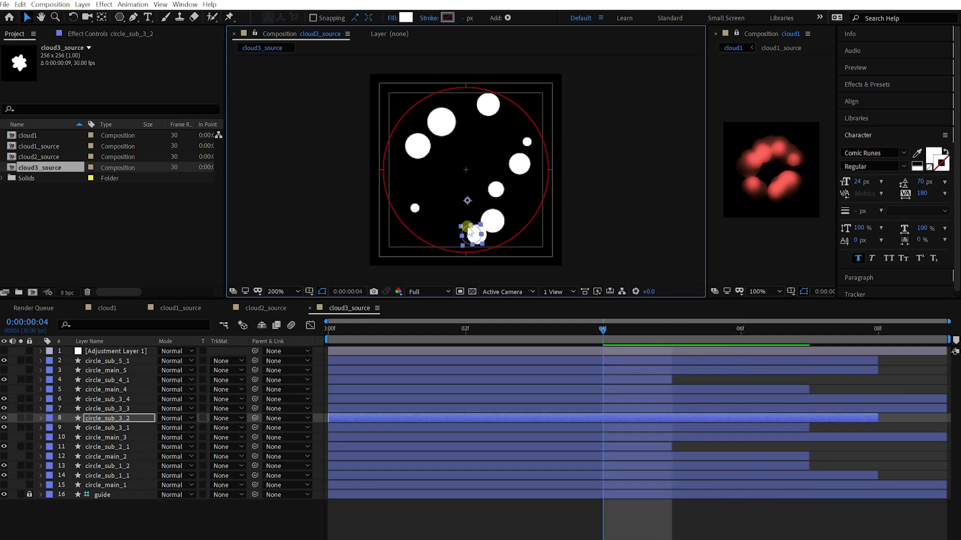
Step: Move circle_sub_1_2 and circle_sub_5_1 slightly downward within the guide circle at frame 4
click(485, 117)
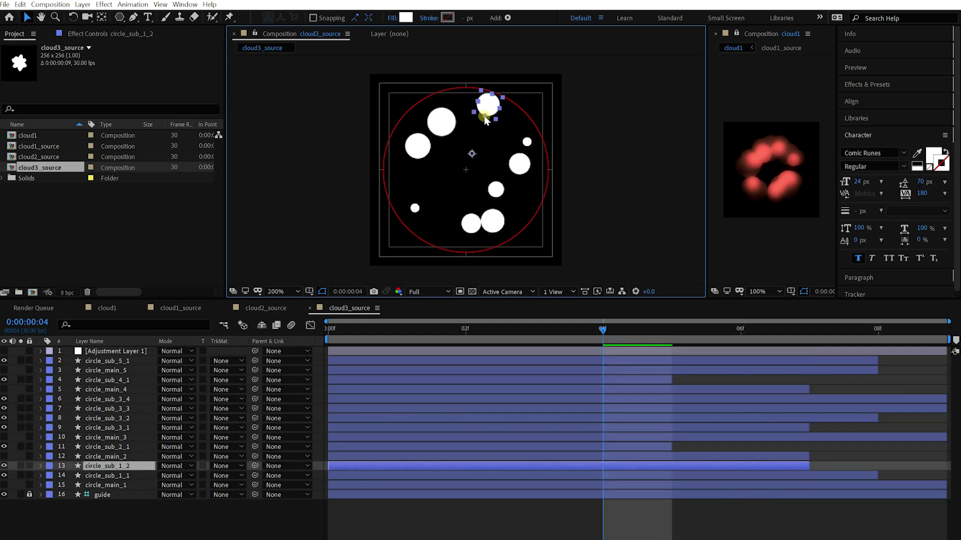
click(418, 146)
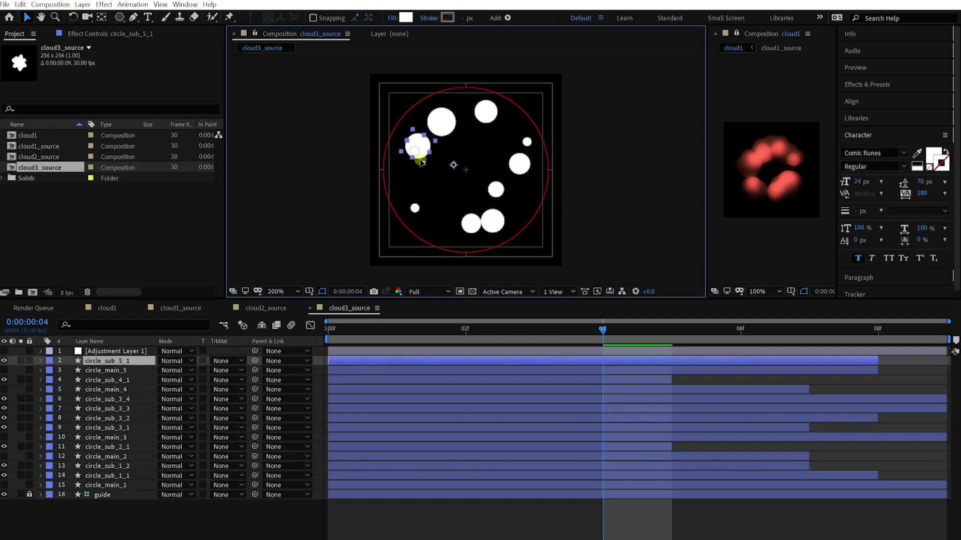
drag(420, 160, 421, 160)
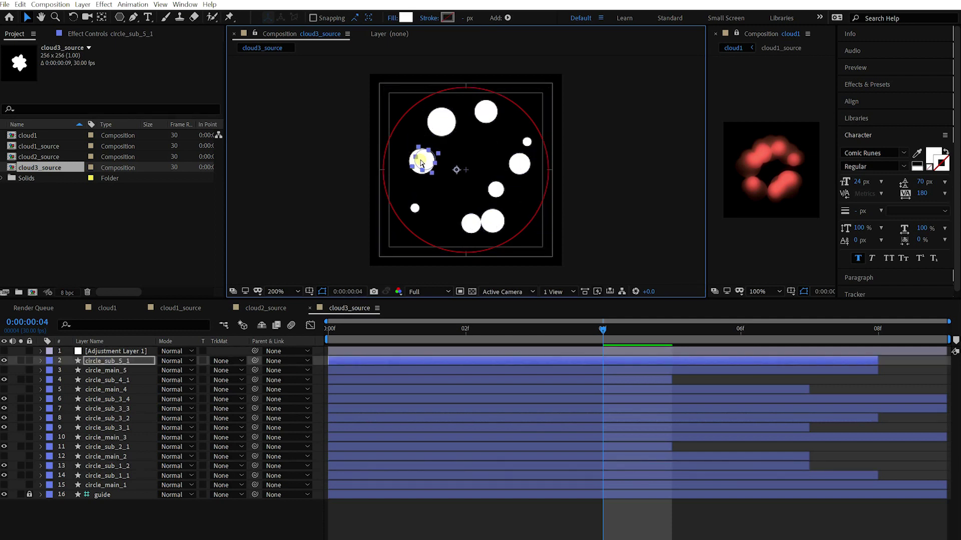
Step: Nudge circle_sub_3_1 and circle_sub_3_4 upward, shift circle_sub_2_1 slightly inward, and deselect the circles
click(491, 222)
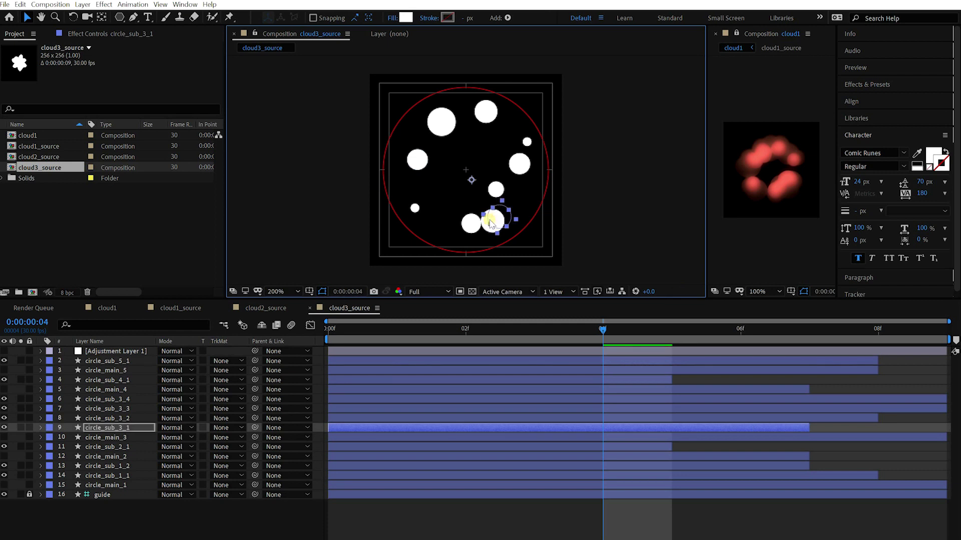
click(495, 190)
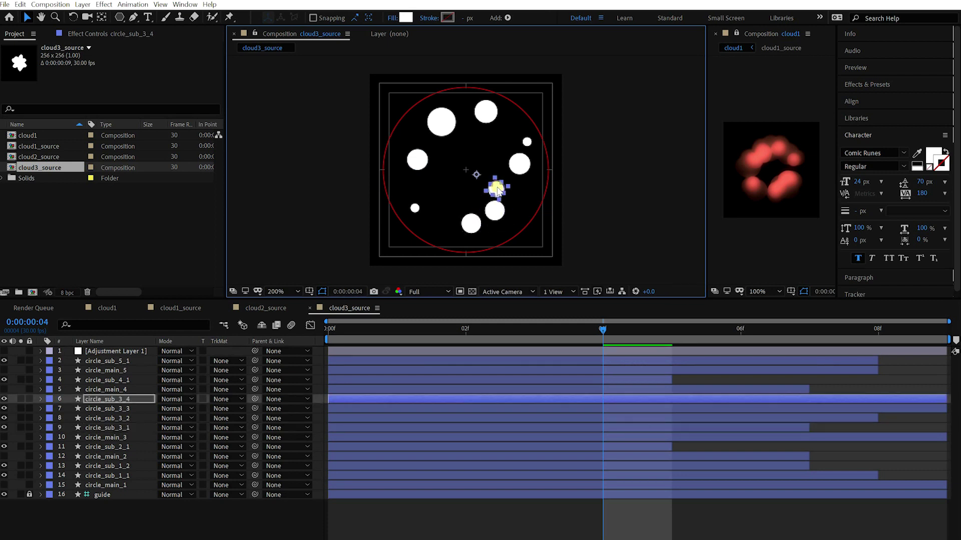
click(526, 143)
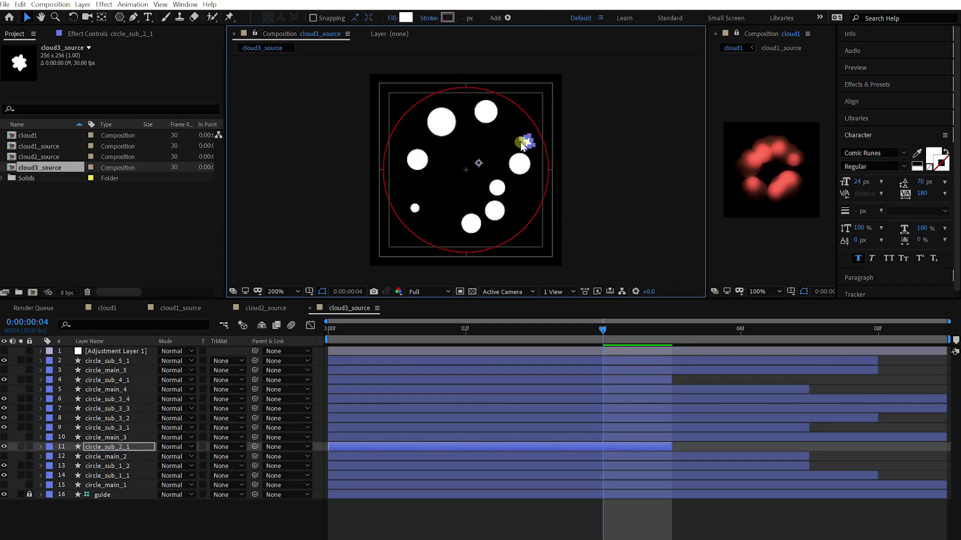
click(520, 164)
click(582, 507)
Step: Add cloud3_source to the cloud1 composition directly below Adjustment Layer 2 and scale it down slightly at frame 4
click(107, 309)
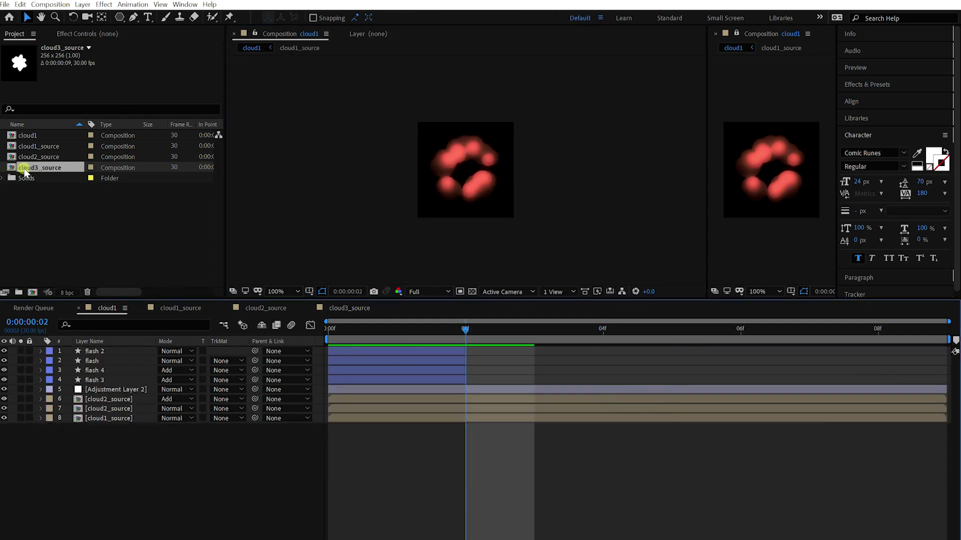
drag(24, 172, 95, 396)
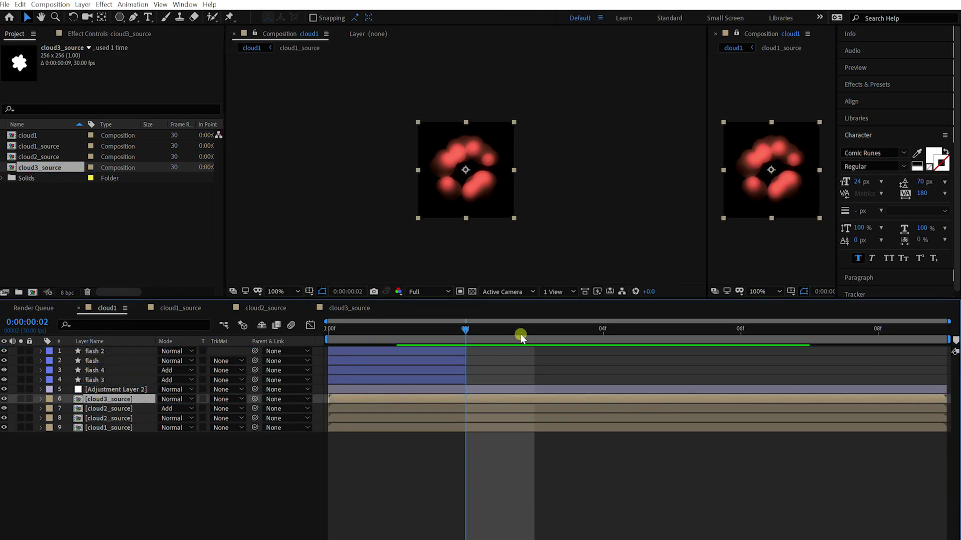
drag(521, 334, 590, 337)
click(124, 393)
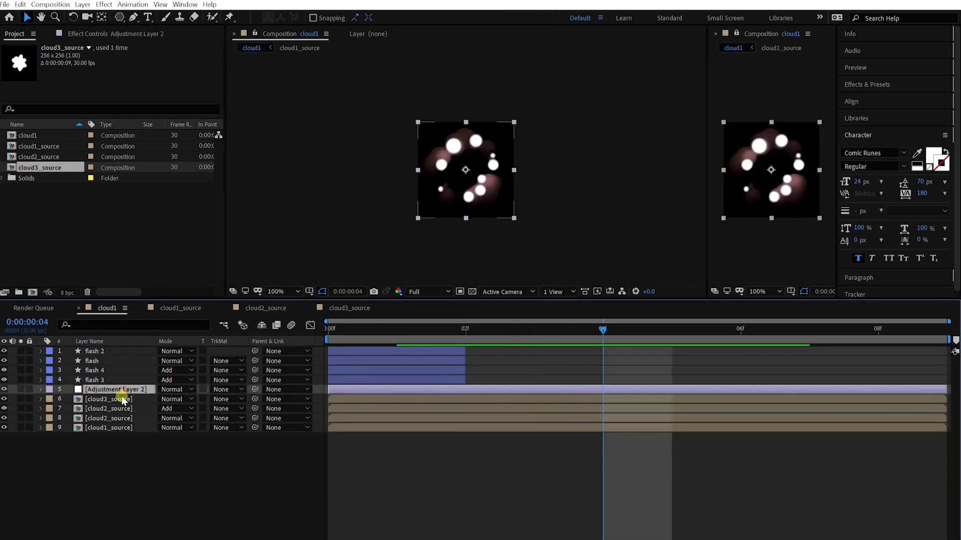
click(122, 397)
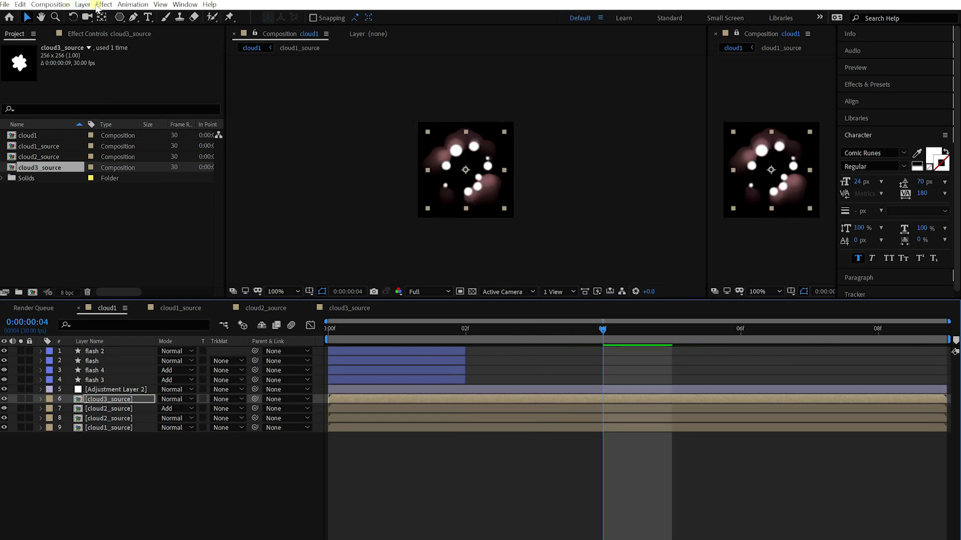
Step: Apply the Tint effect to the cloud3_source layer and map white to a bright yellow
click(100, 5)
mouse_move(150, 124)
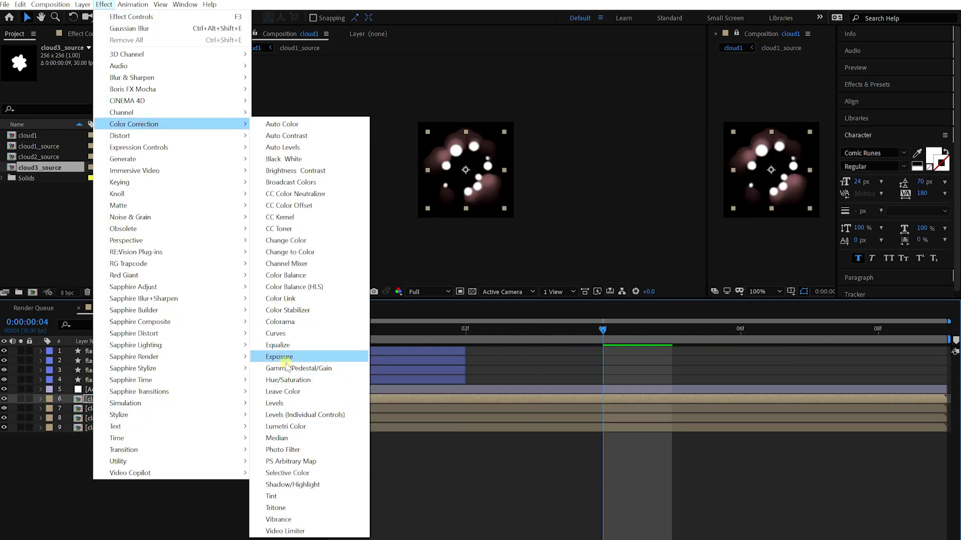
click(275, 497)
click(125, 76)
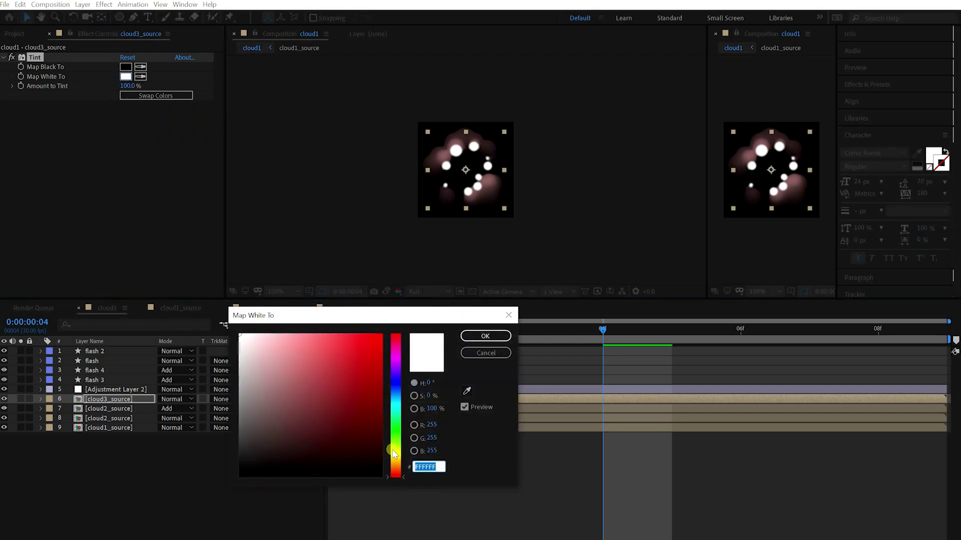
click(393, 452)
drag(350, 388, 329, 334)
click(485, 335)
Step: Reorder the layers so cloud3_source sits above Adjustment Layer 2
click(102, 399)
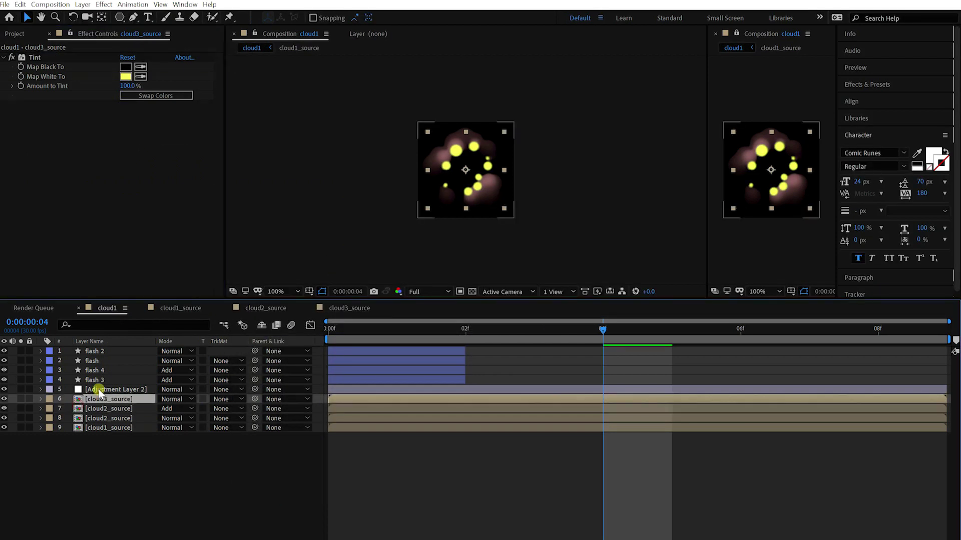
drag(98, 389, 100, 402)
click(106, 389)
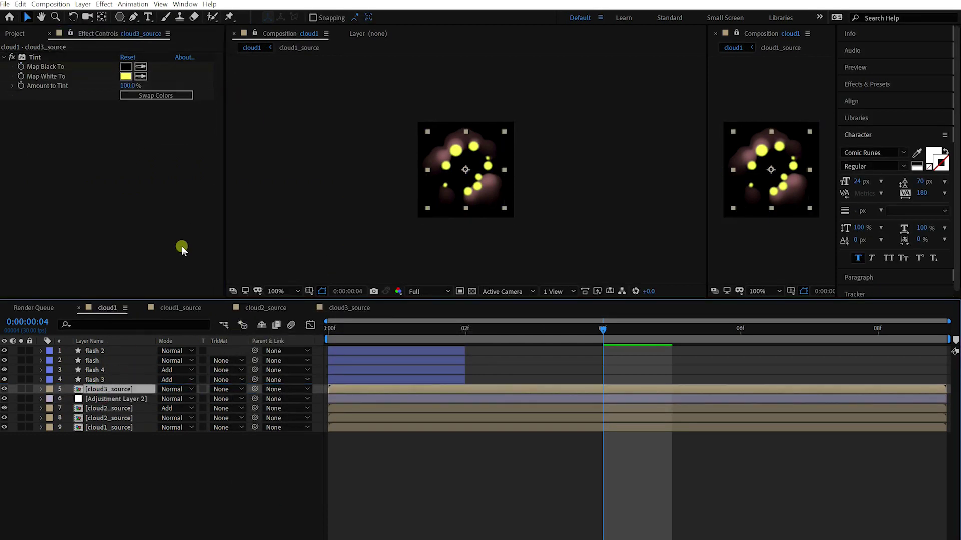
Step: Add a Drop Shadow layer style to cloud3_source with colour FFF948 and the Color Dodge blend mode
click(82, 4)
mouse_move(129, 266)
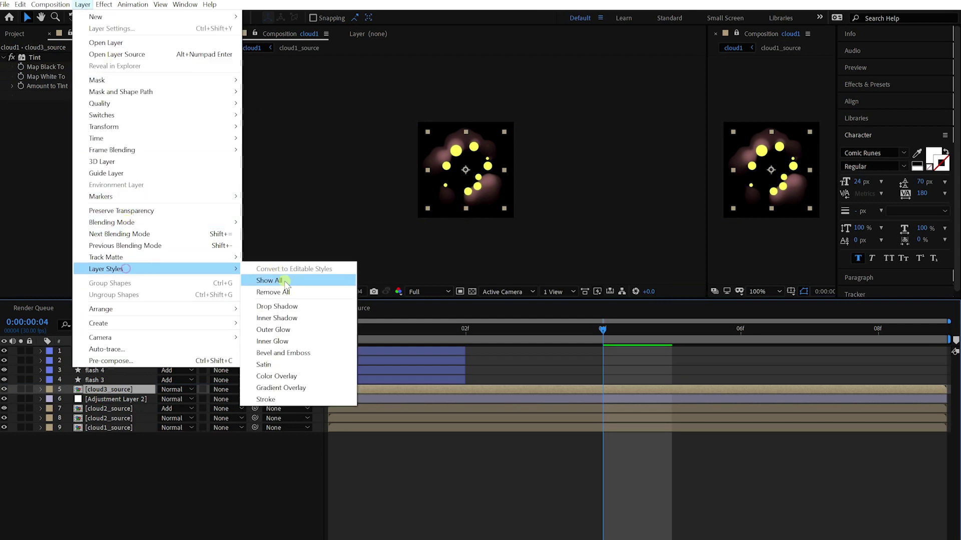
click(287, 307)
click(60, 437)
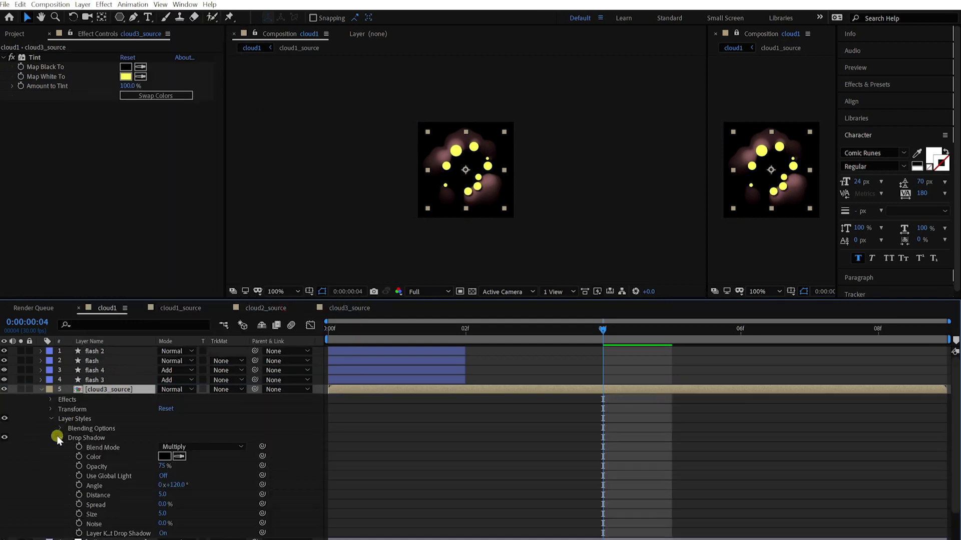
click(165, 456)
drag(343, 363, 341, 280)
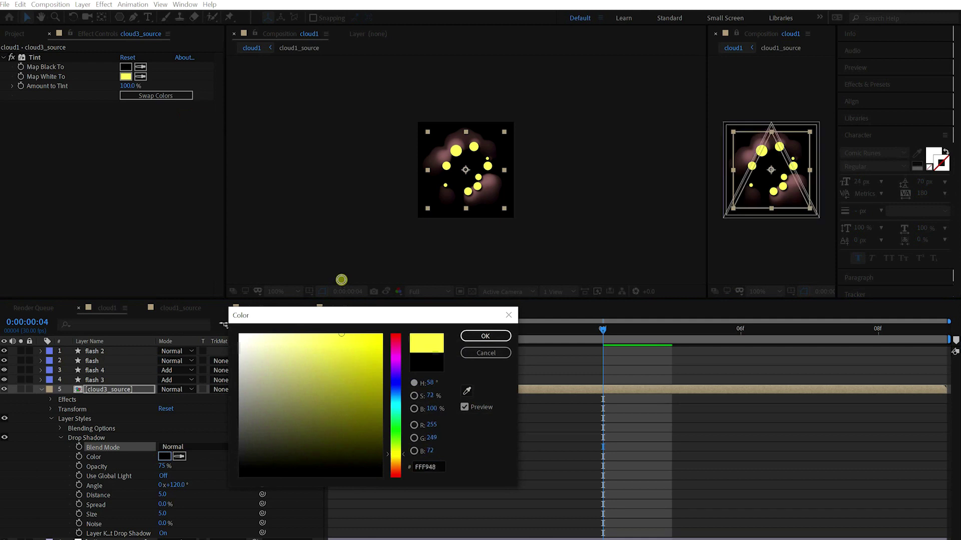
click(486, 336)
click(240, 446)
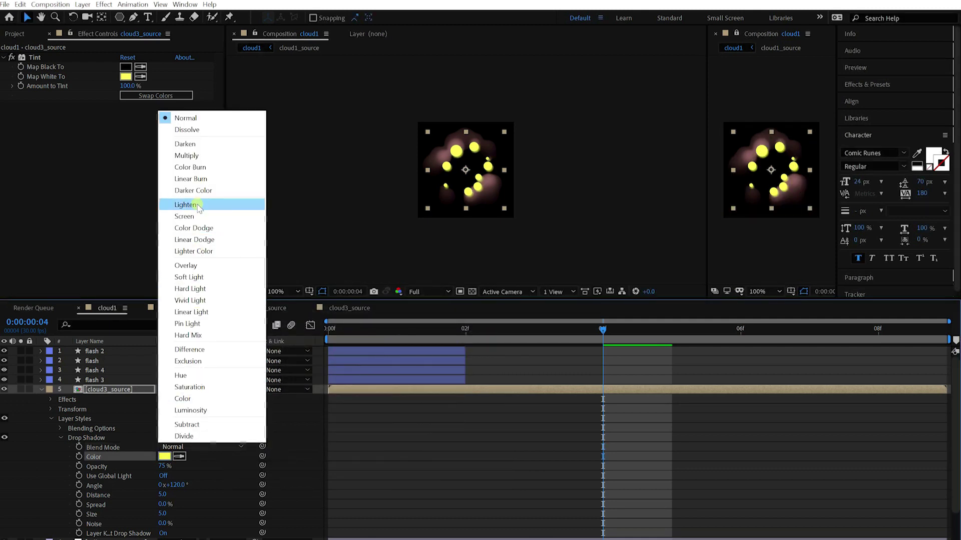
click(194, 228)
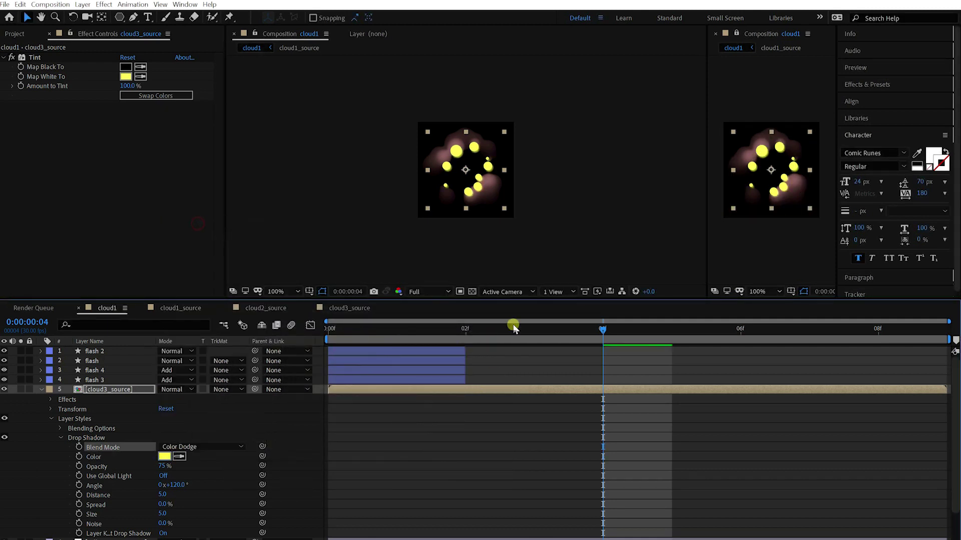
Step: Set the drop shadow's distance to 0, opacity to 100%, size to 20 and spread to 5%
key(period)
scroll(478, 482, down, 2)
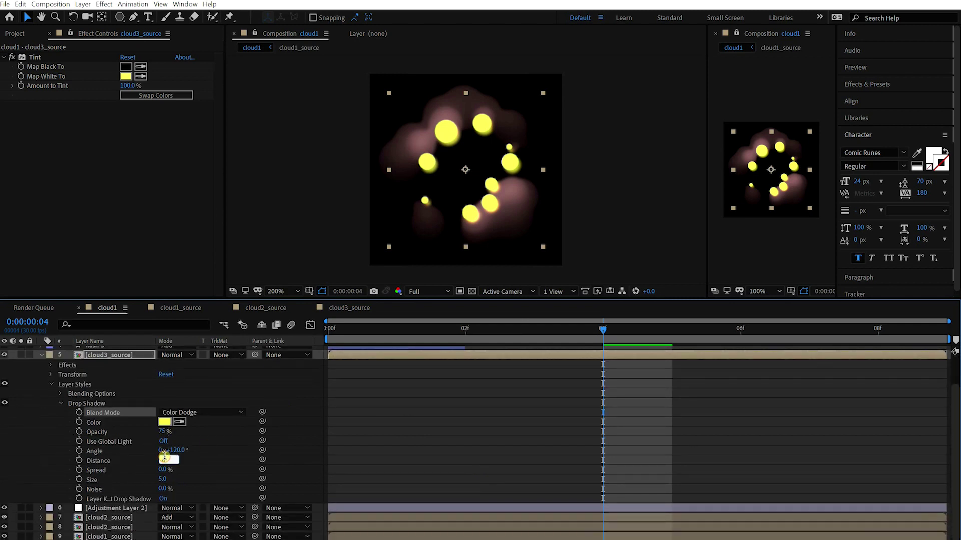
key(Return)
text(20)
key(Return)
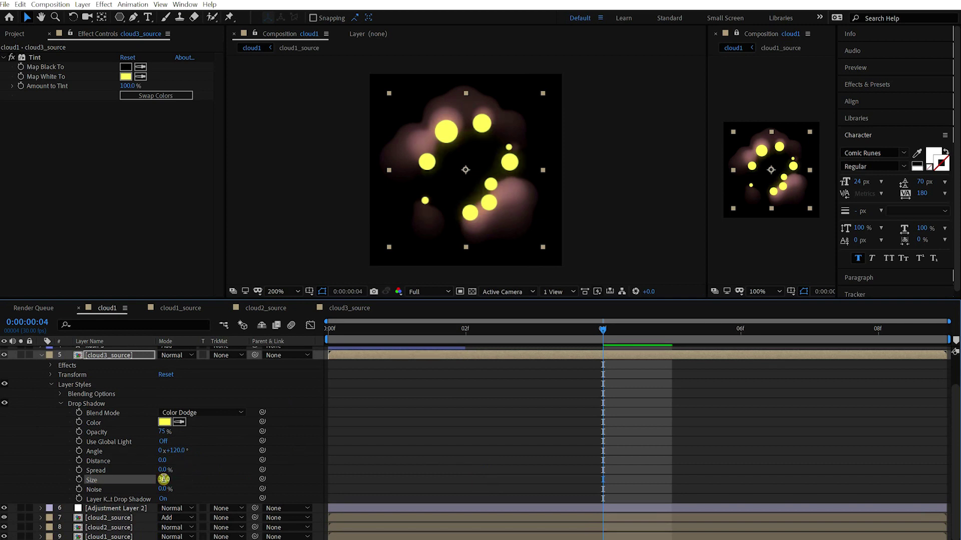
text(100)
key(Return)
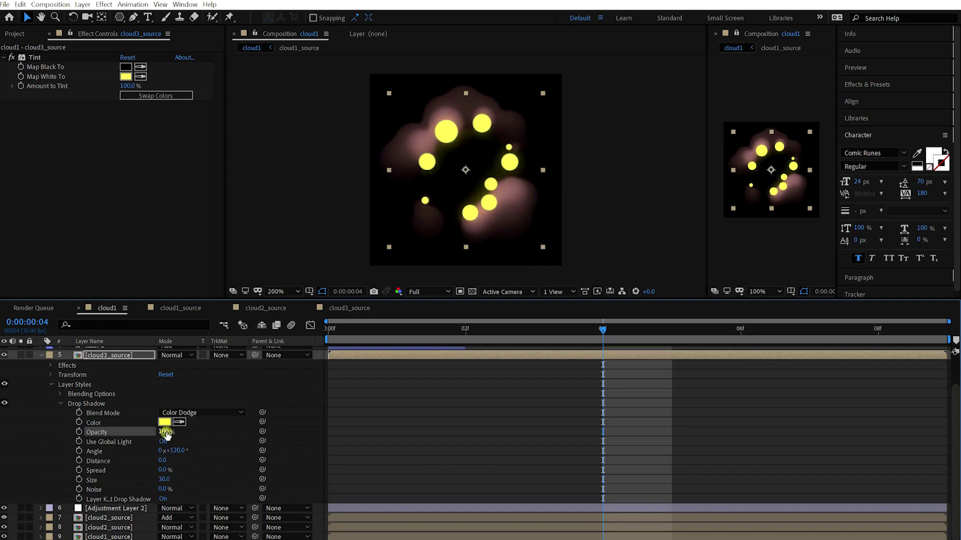
key(Return)
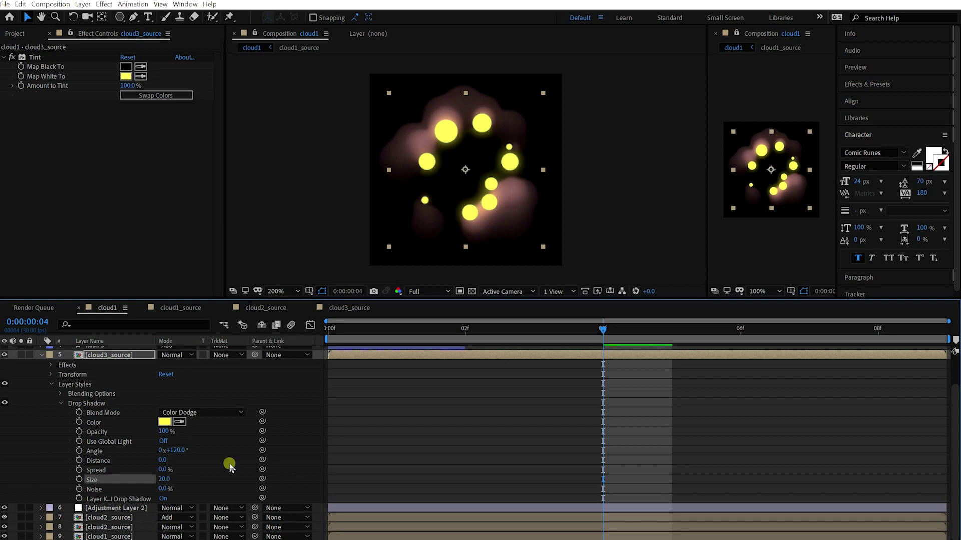
click(407, 450)
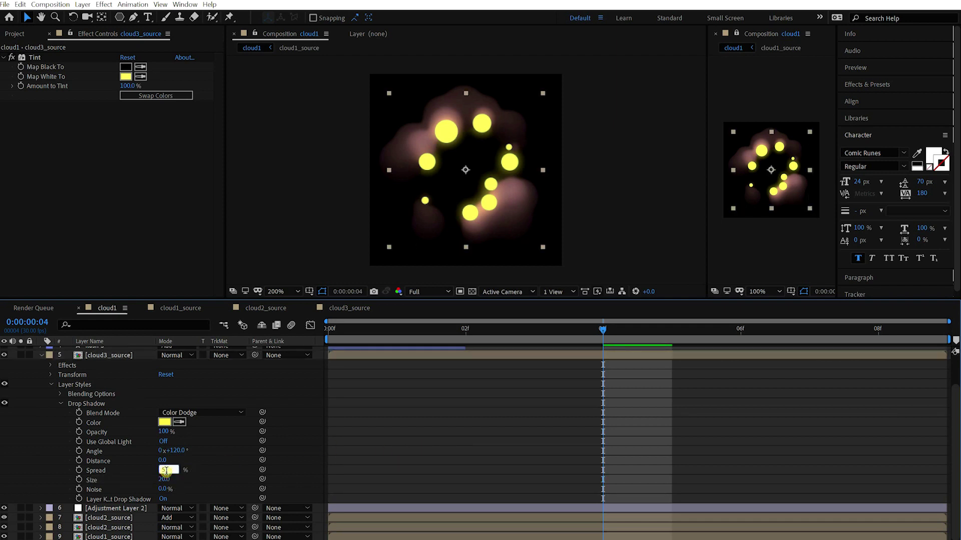
key(Return)
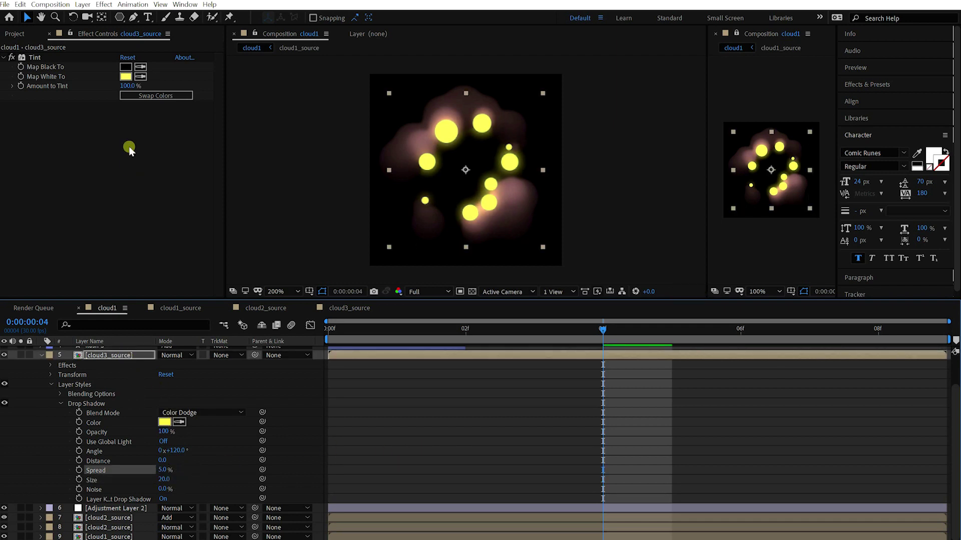
Step: Change the Tint's white mapping to a paler yellow and the drop shadow colour to the orange-yellow FFC131
click(126, 76)
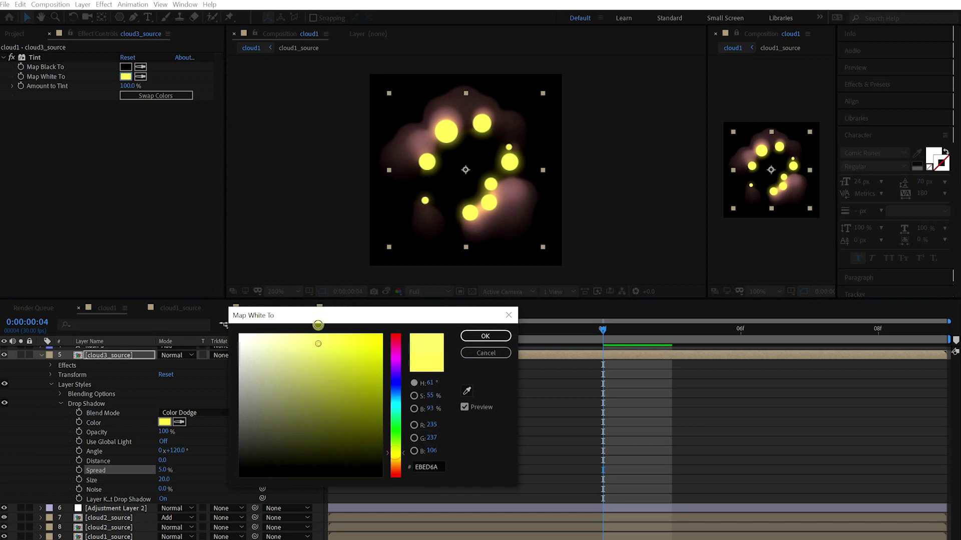
click(458, 333)
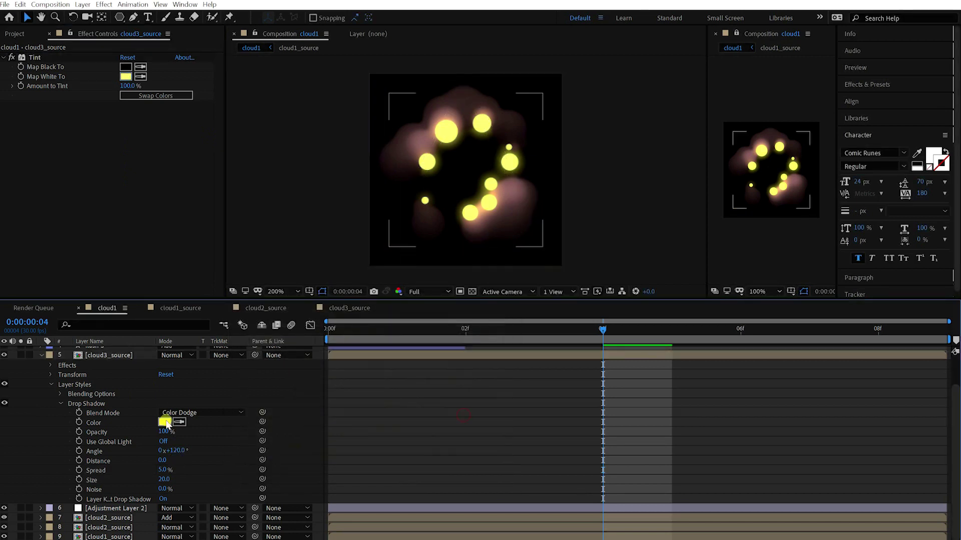
click(164, 422)
click(395, 460)
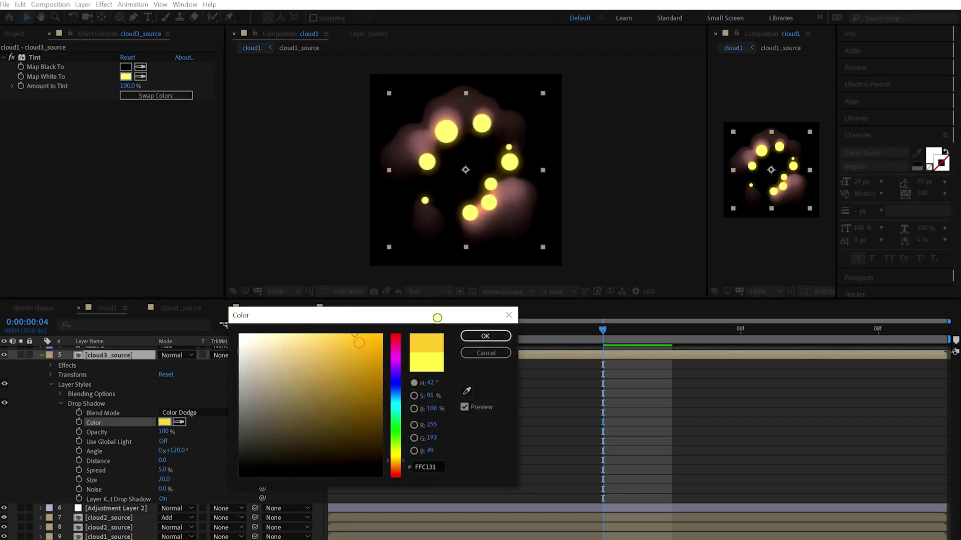
click(484, 335)
Step: Set the cloud3_source layer's blending mode to Add and check the explosion from frame 1 through frame 7
drag(598, 331, 384, 338)
click(384, 354)
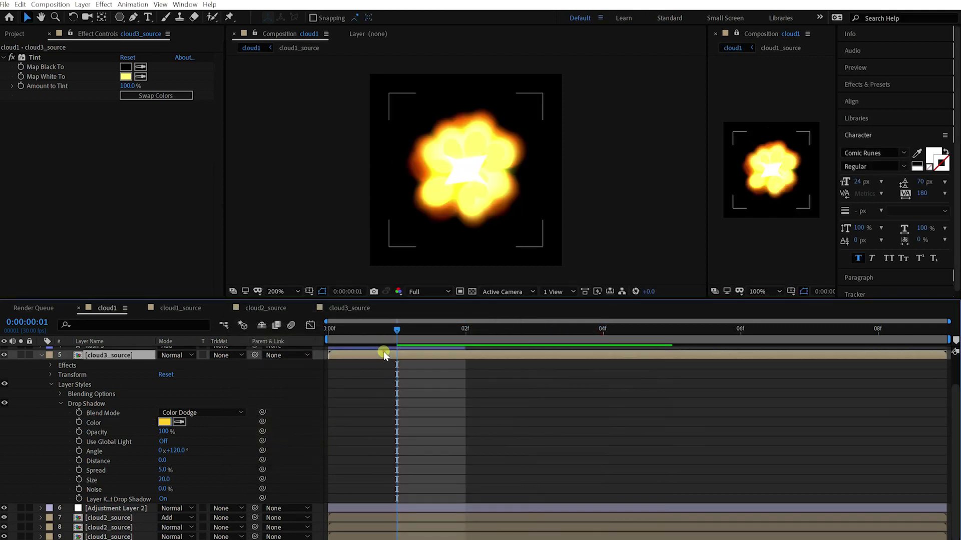
click(173, 356)
click(207, 366)
drag(398, 334, 660, 340)
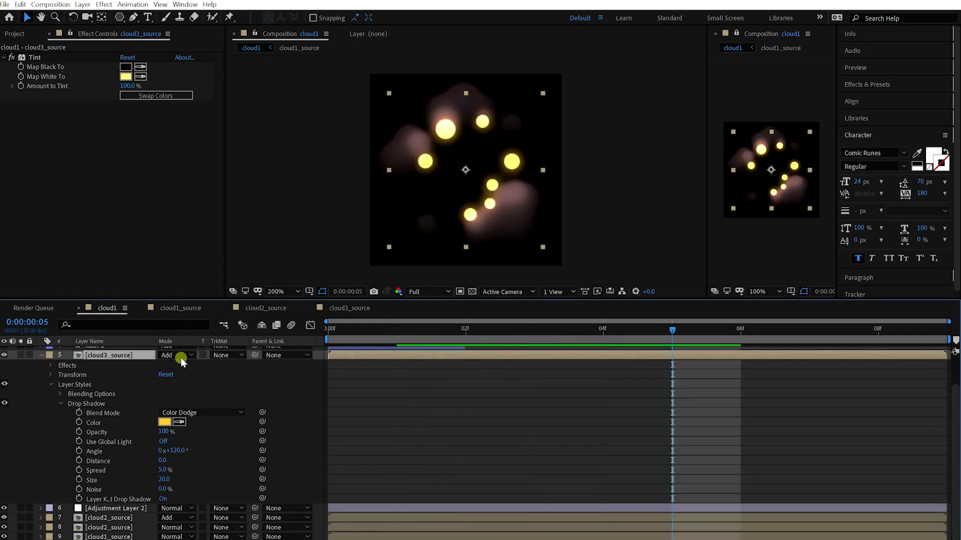
key(Page_Down)
key(Page_Down)
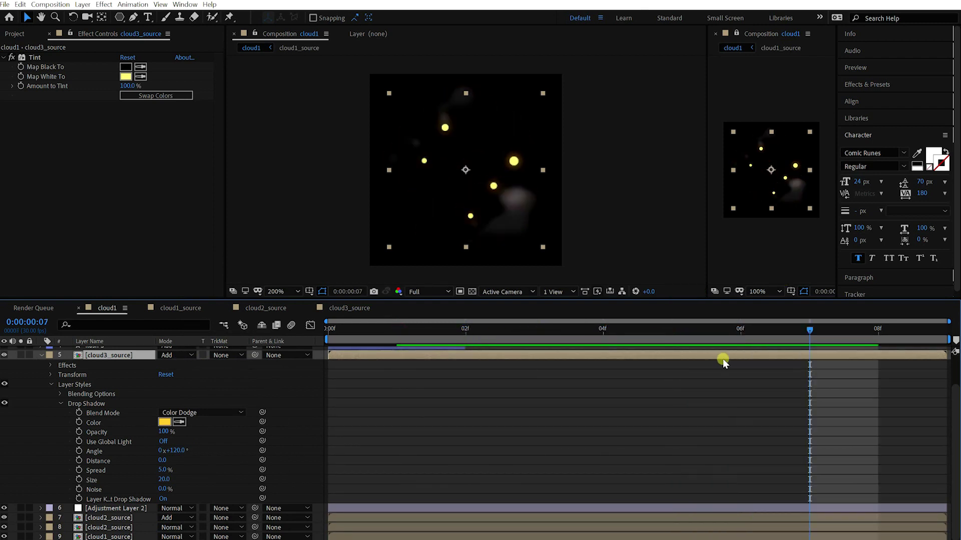
Step: Open the cloud3_source composition and review the position and scale keyframes of circle_sub_5_1 at frame 7
double_click(748, 355)
click(749, 361)
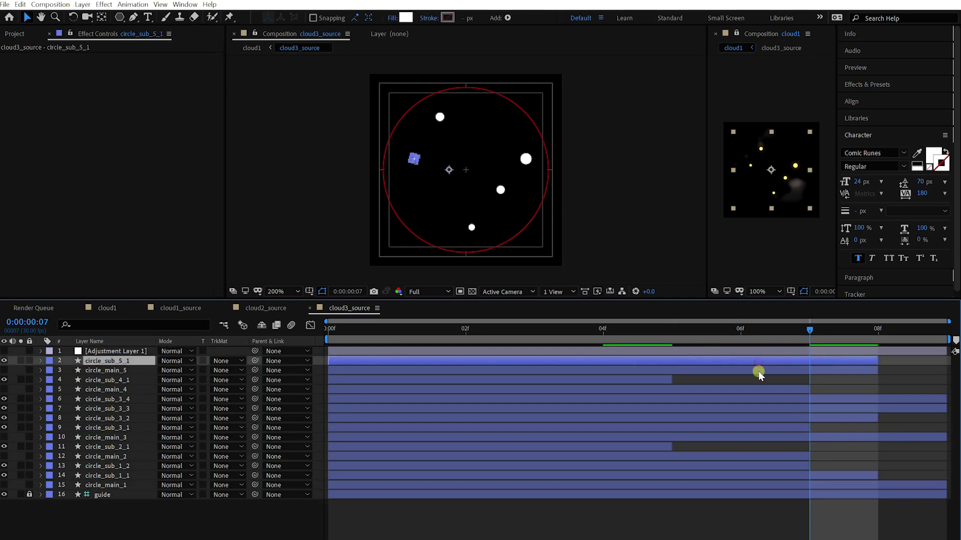
key(u)
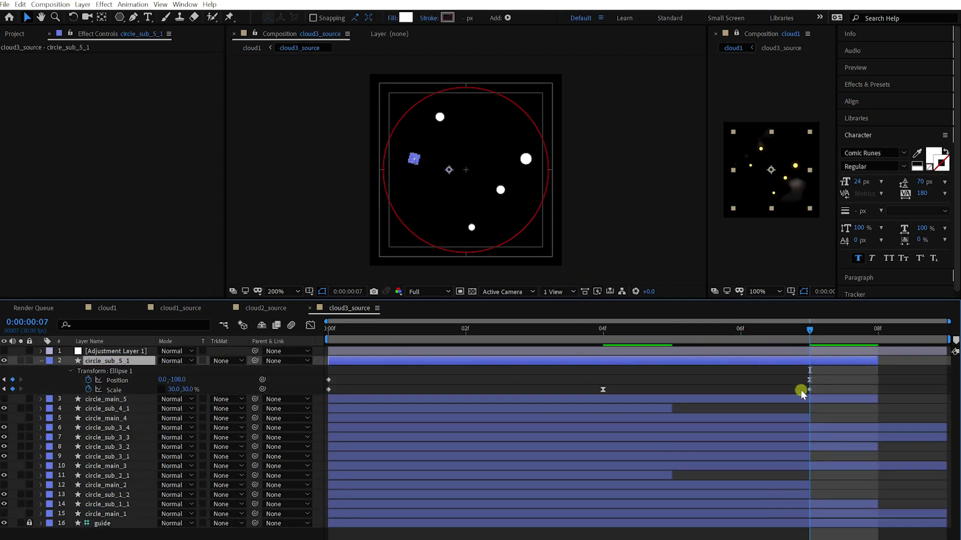
key(u)
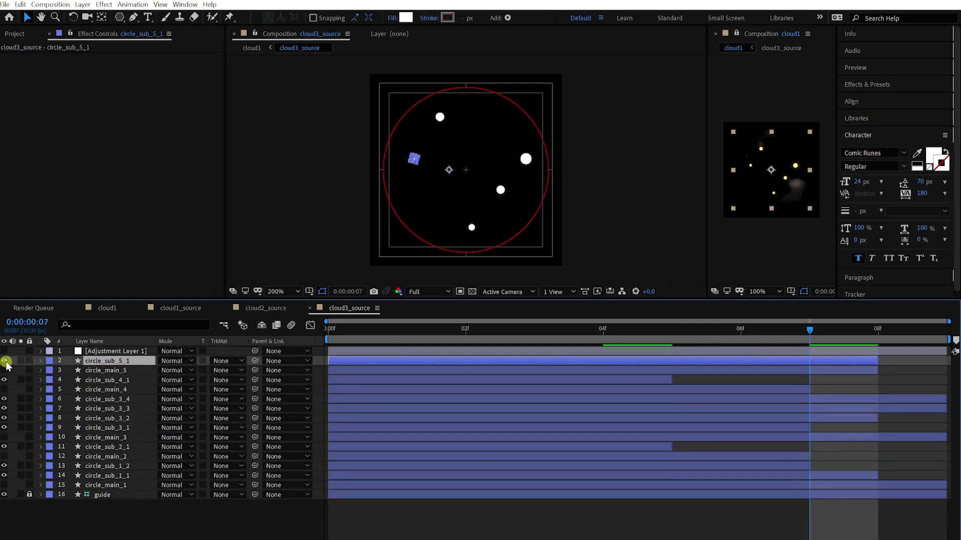
Step: Shift all circle layers from circle_sub_5_1 to circle_main_1 one frame earlier in the cloud3_source composition
shift+click(110, 487)
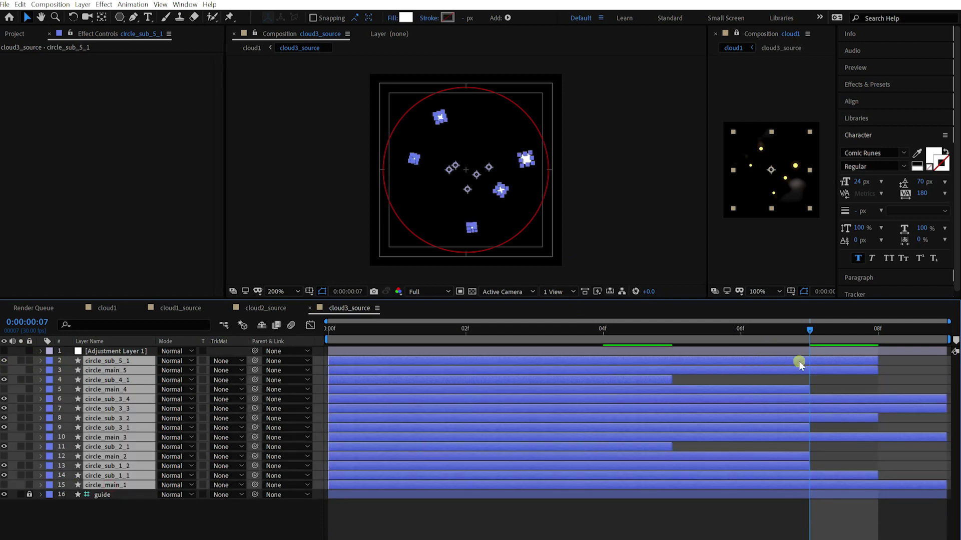
click(823, 377)
click(113, 362)
shift+click(120, 485)
drag(760, 359, 687, 359)
click(855, 381)
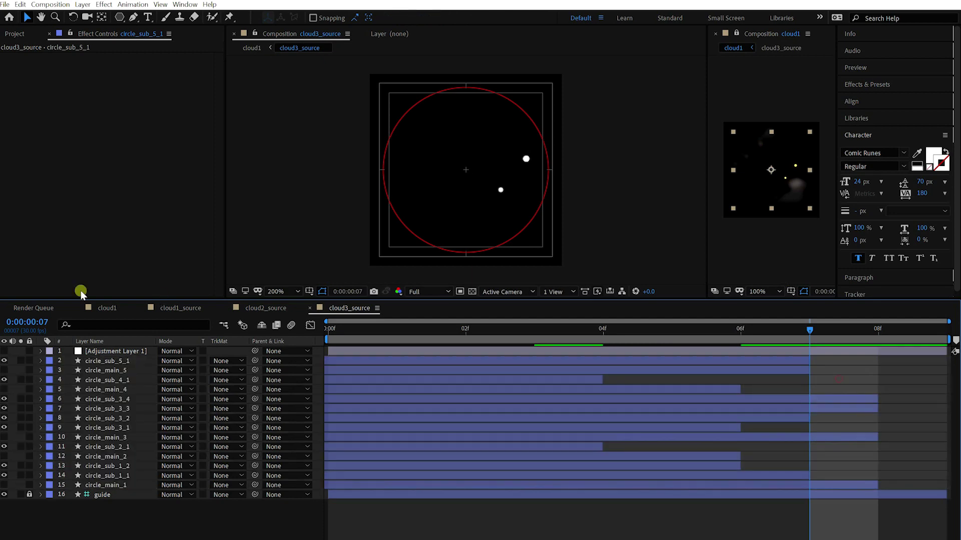
Step: Close the cloud3_source, cloud2_source and cloud1_source compositions and return to cloud1
click(107, 308)
click(174, 307)
click(355, 309)
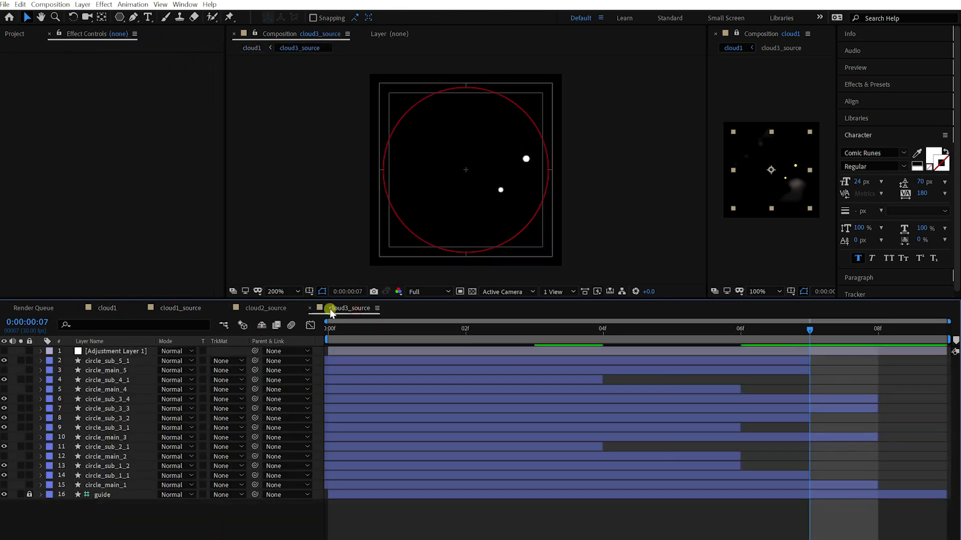
click(311, 308)
click(223, 308)
click(141, 309)
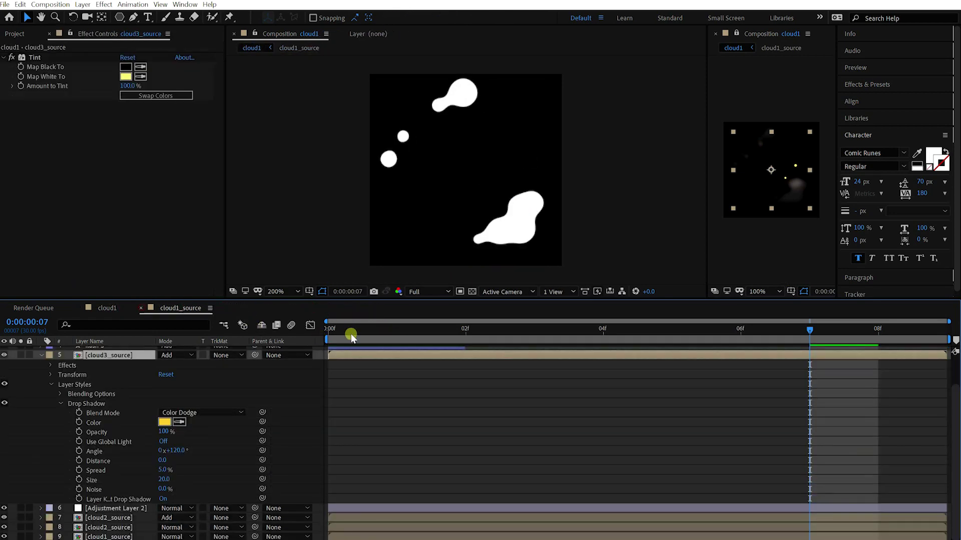
Step: Collapse the cloud3_source layer's properties and check the explosion frame by frame from frame 0 to frame 6
click(350, 335)
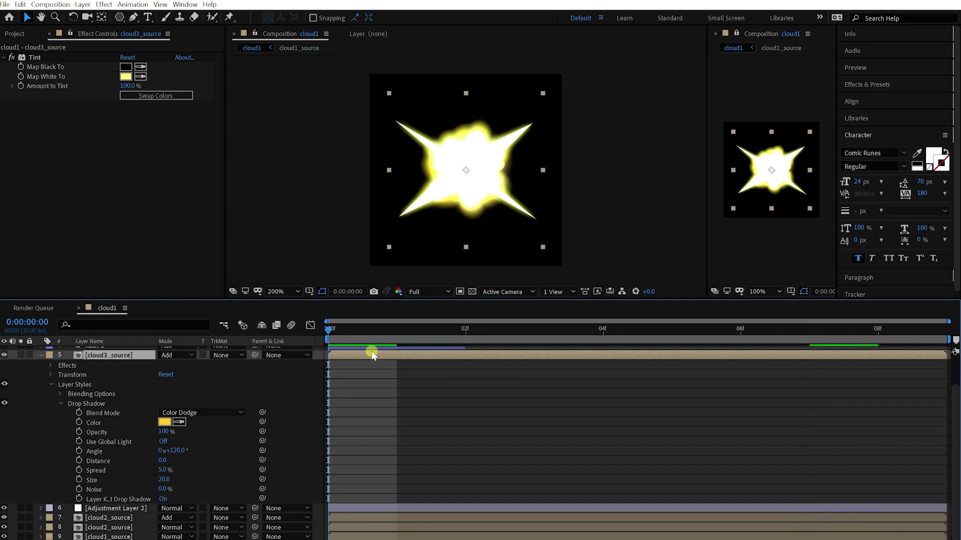
key(u)
click(393, 474)
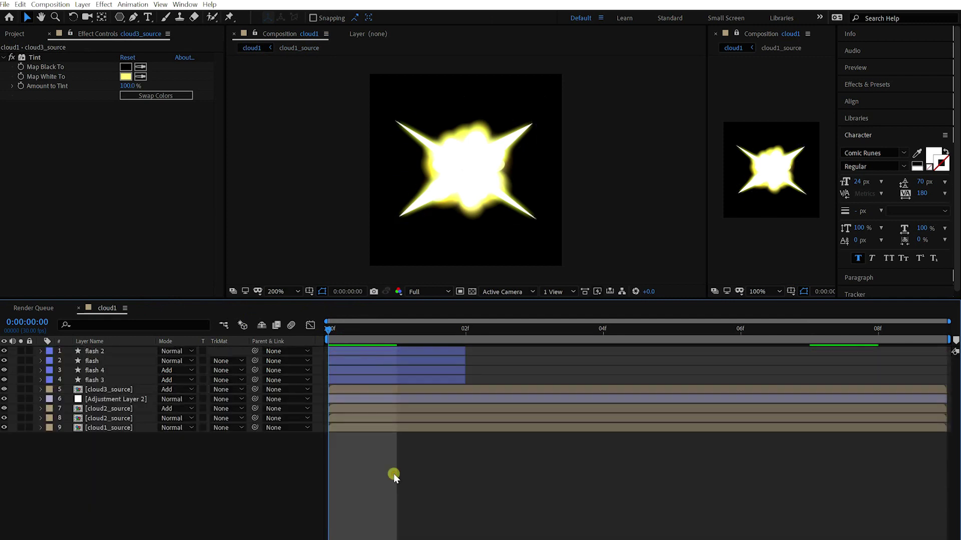
key(Page_Down)
key(Page_Down)
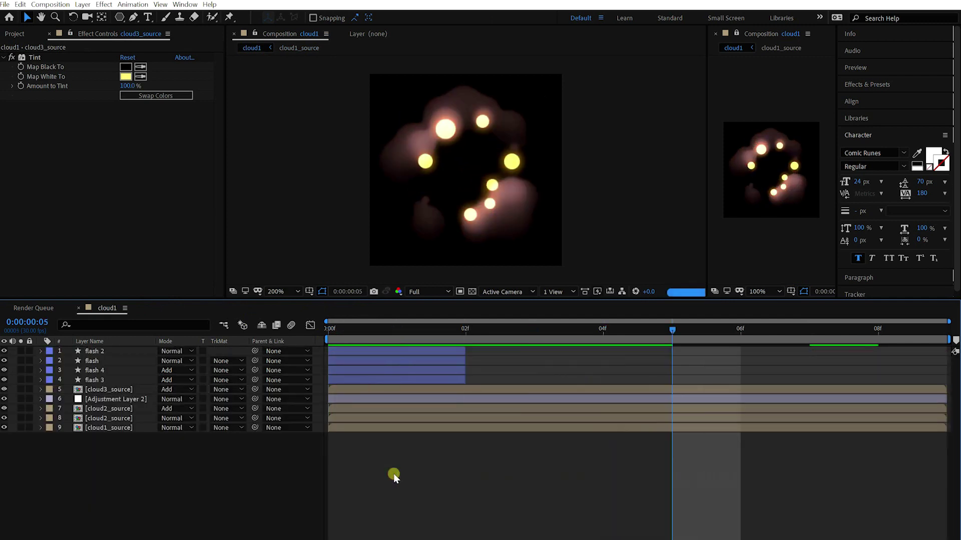
key(Page_Down)
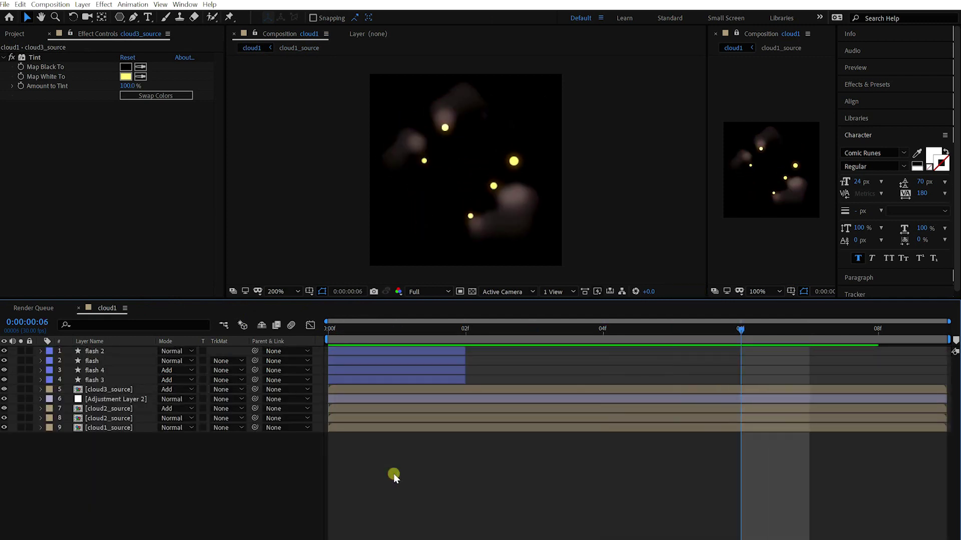
Step: Rotate the cloud3_source layer counterclockwise to redistribute the sparks, and preview the explosion
click(121, 411)
click(367, 390)
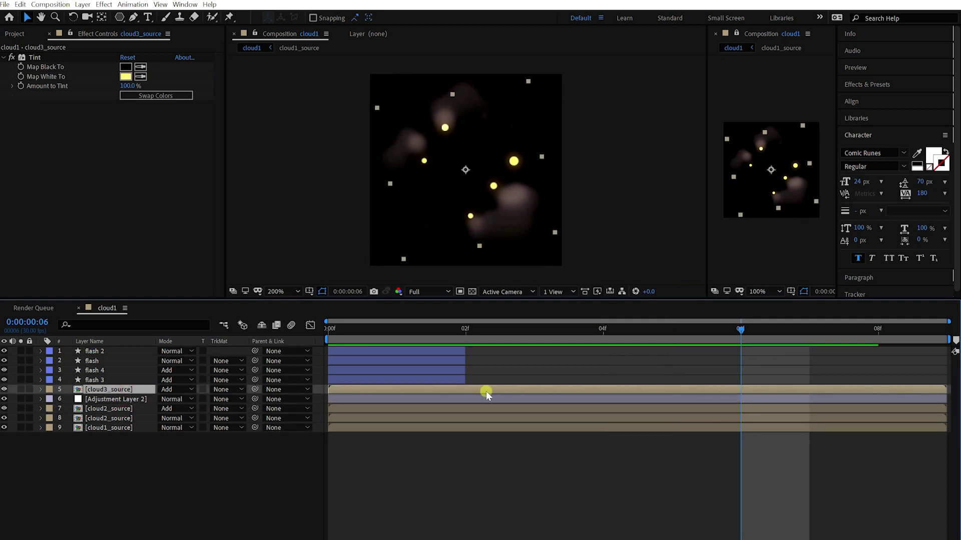
key(shift+KP_Subtract)
key(shift+KP_Subtract)
key(shift+KP_Subtract)
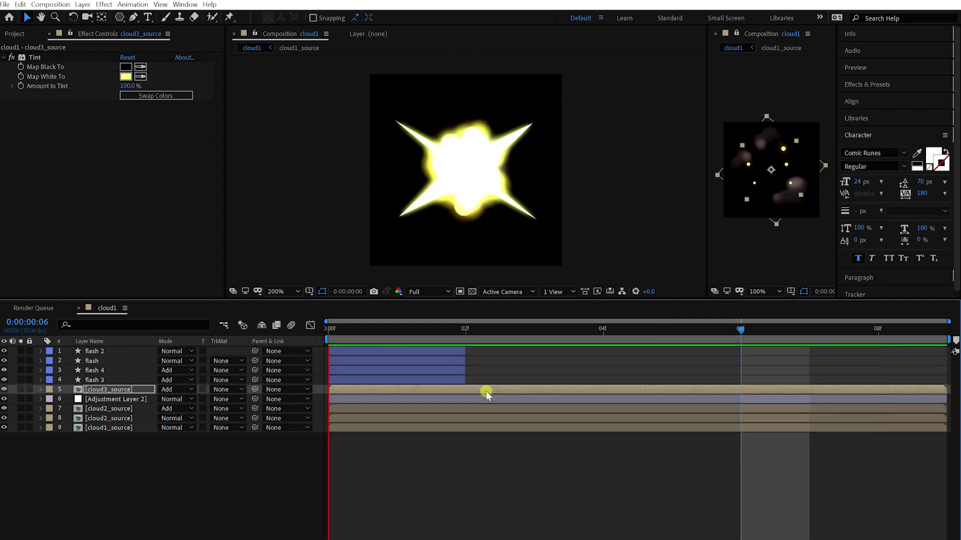
scroll(517, 175, down, 1)
key(space)
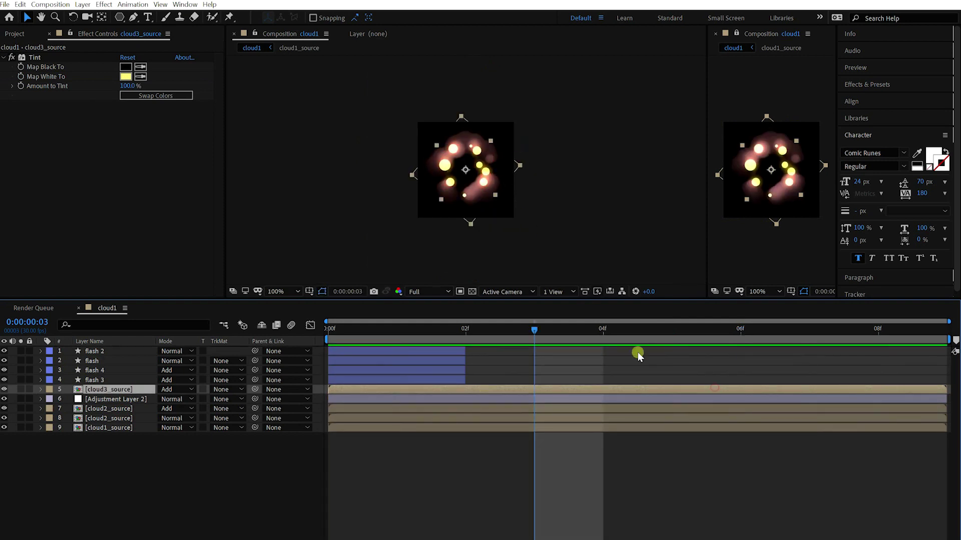
Step: Duplicate the cloud3_source layer, shrink and rotate the copy to form an inner ring of sparks, and preview the result
key(ctrl+d)
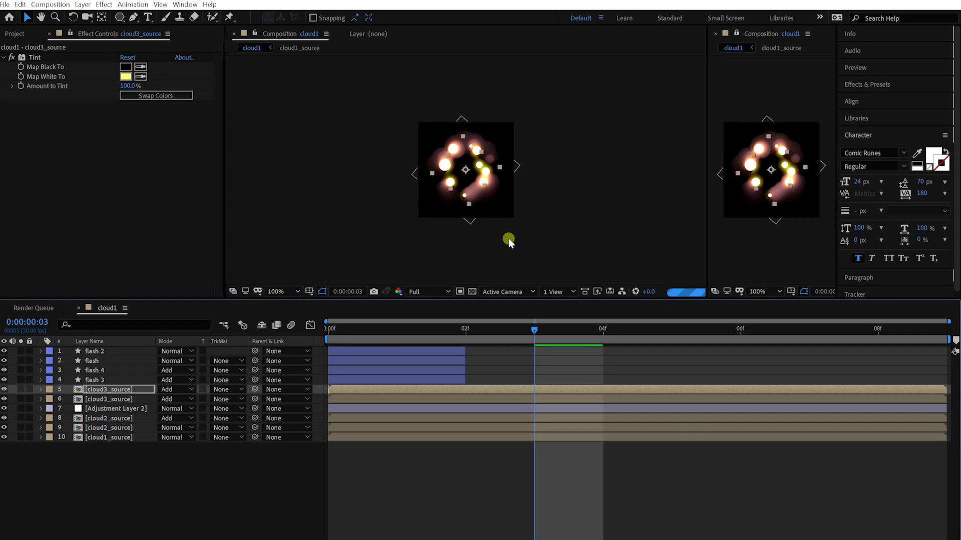
scroll(507, 181, up, 2)
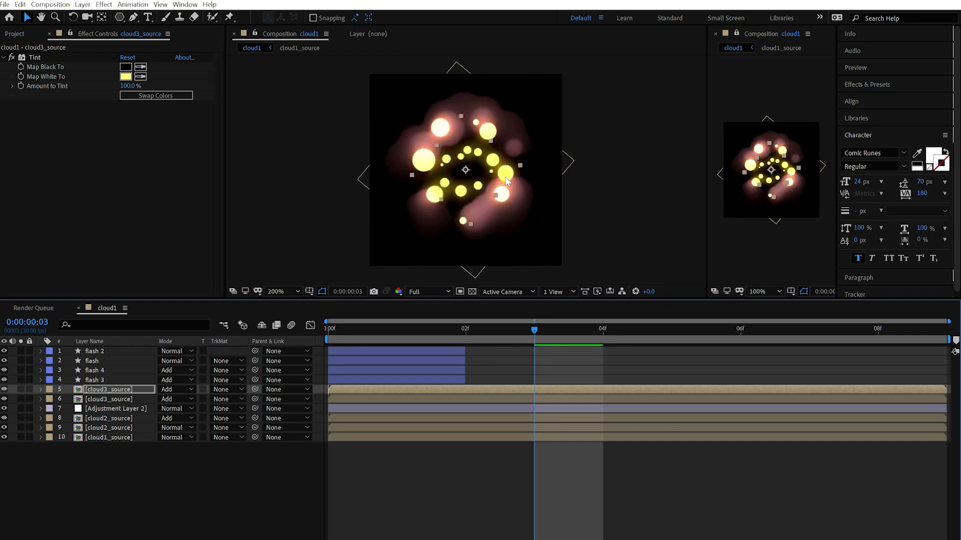
key(space)
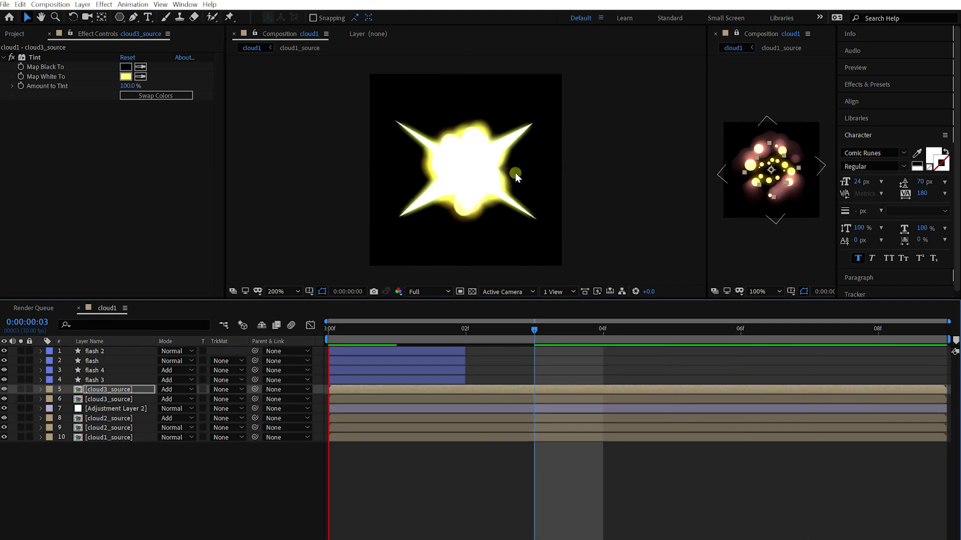
scroll(526, 174, down, 2)
Step: Add position keyframes at 128, 128 to both cloud3_source layers at frame 2
drag(535, 330, 477, 335)
shift+click(118, 399)
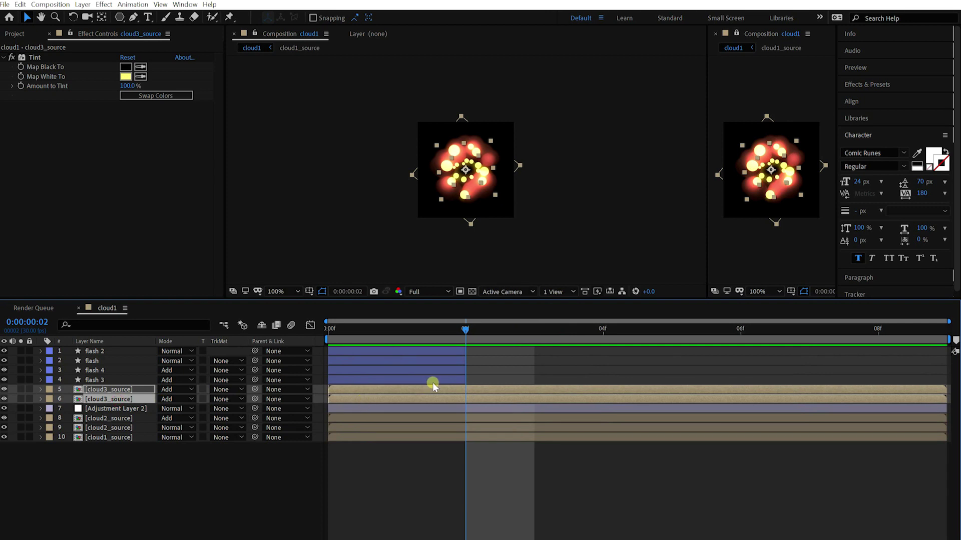
key(p)
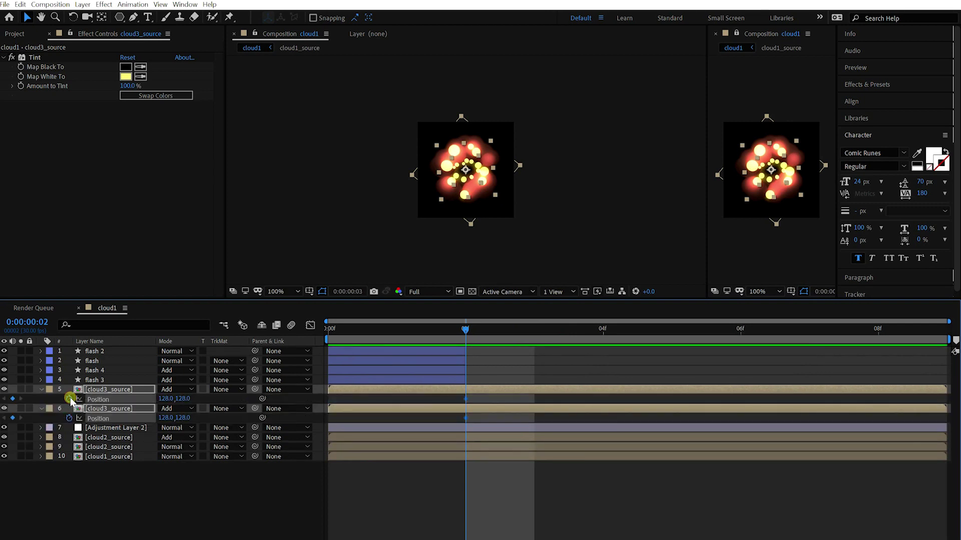
key(space)
Step: At frame 8, set the position of the upper cloud3_source layer to 133, 118 and the lower one to 122, 114
click(867, 440)
click(880, 390)
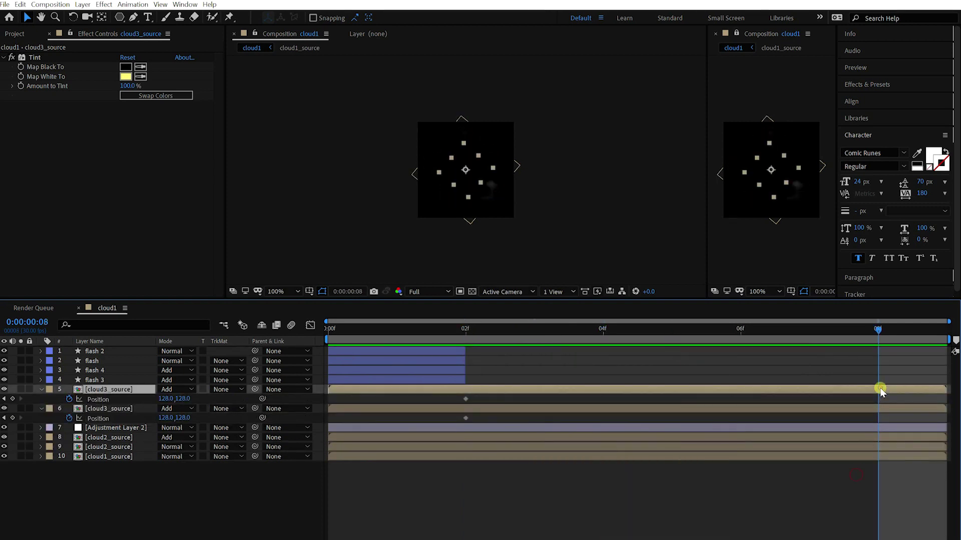
key(shift+Up)
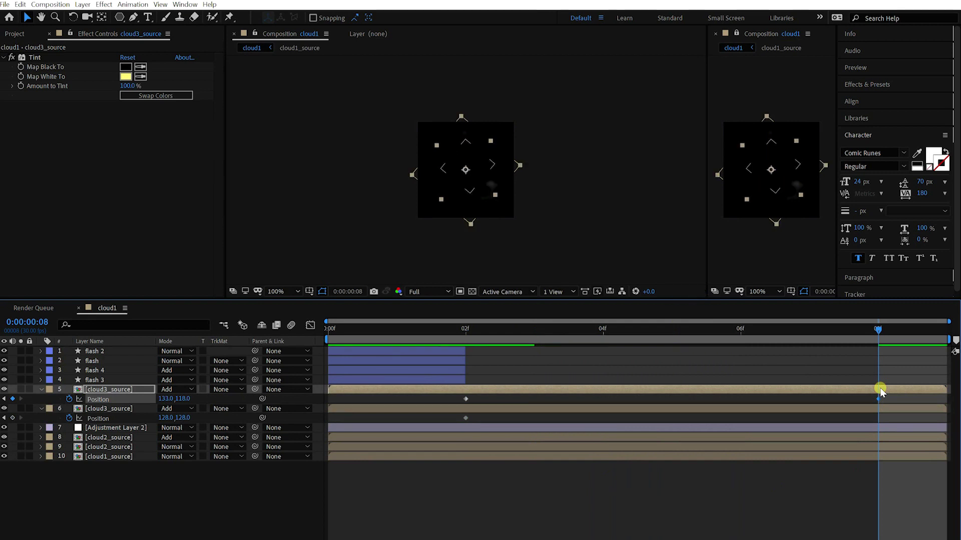
key(ctrl+Down)
key(shift+Up)
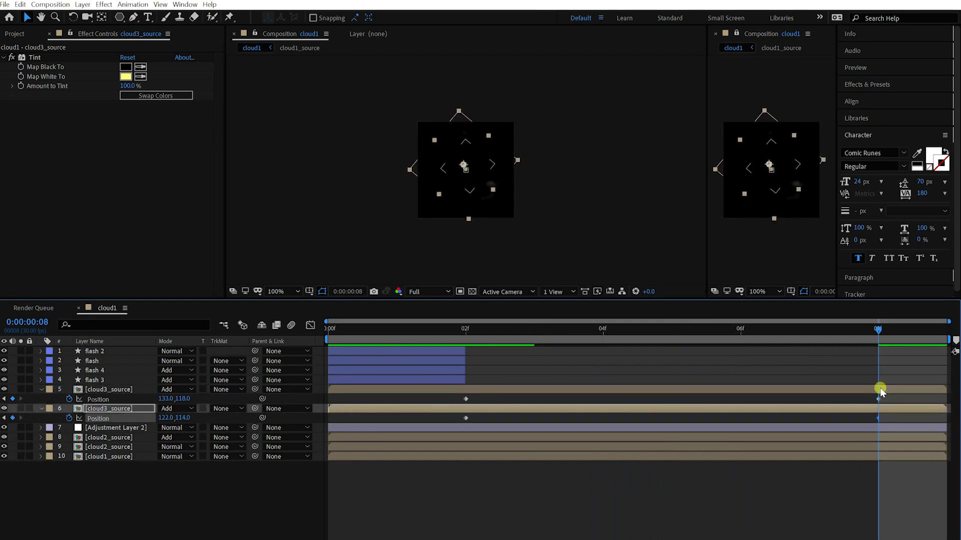
Step: Ease the frame 2 position keyframes of both cloud3_source layers and play back the explosion
key(j)
drag(437, 400, 500, 436)
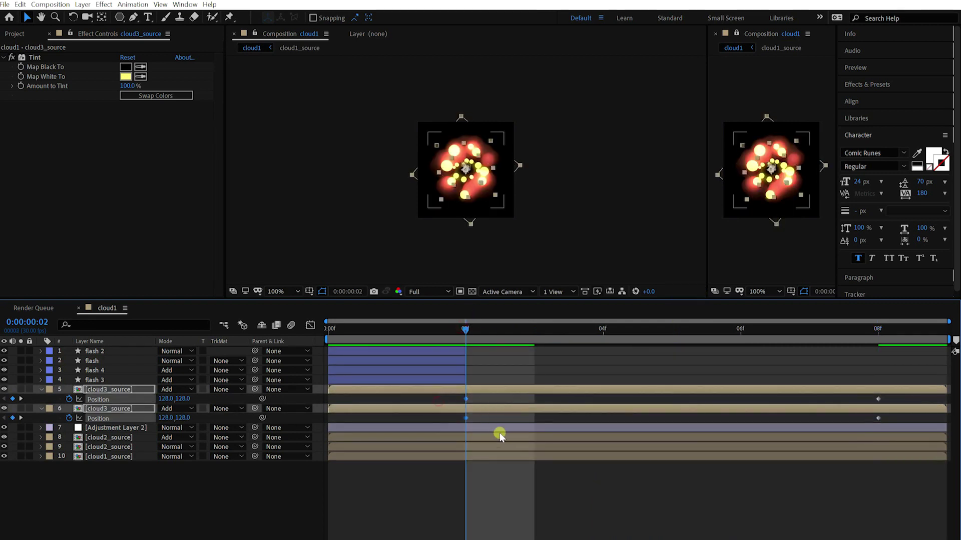
key(u)
click(608, 476)
key(space)
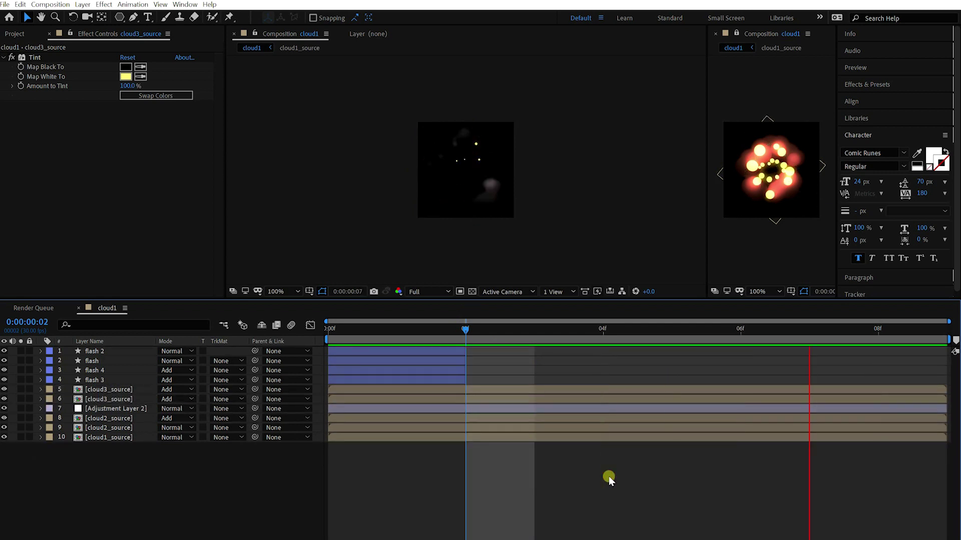
key(space)
key(space)
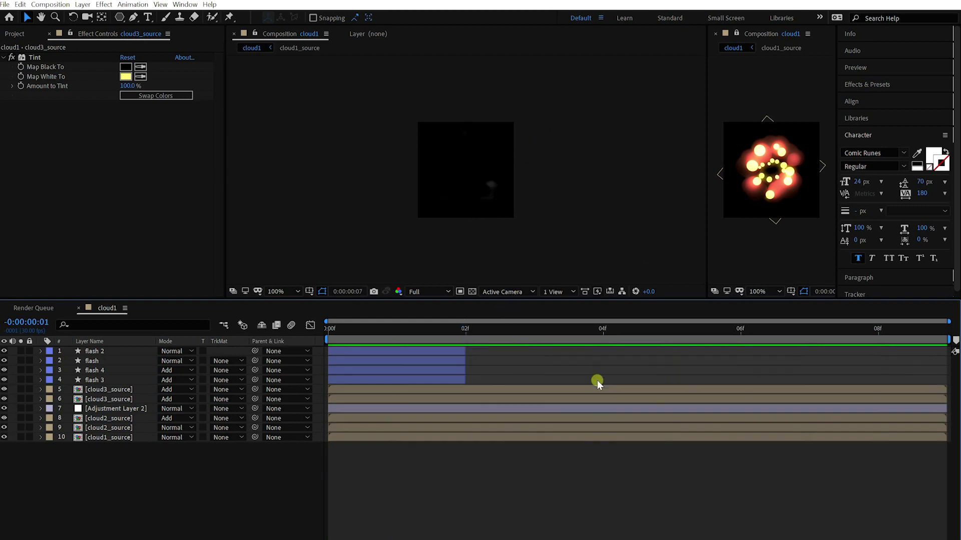
Step: Scale both cloud3_source layers down slightly while viewing frame 3
click(599, 390)
click(556, 329)
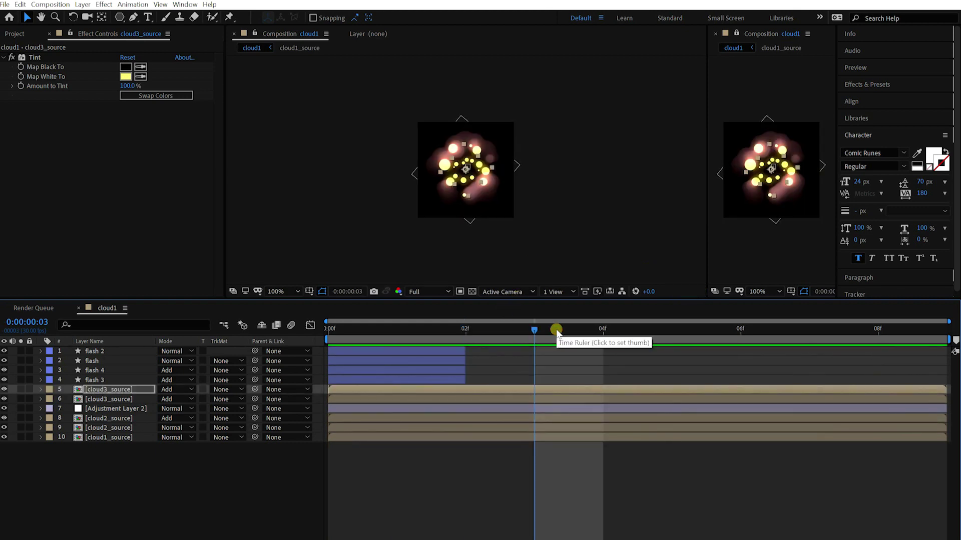
key(ctrl+Down)
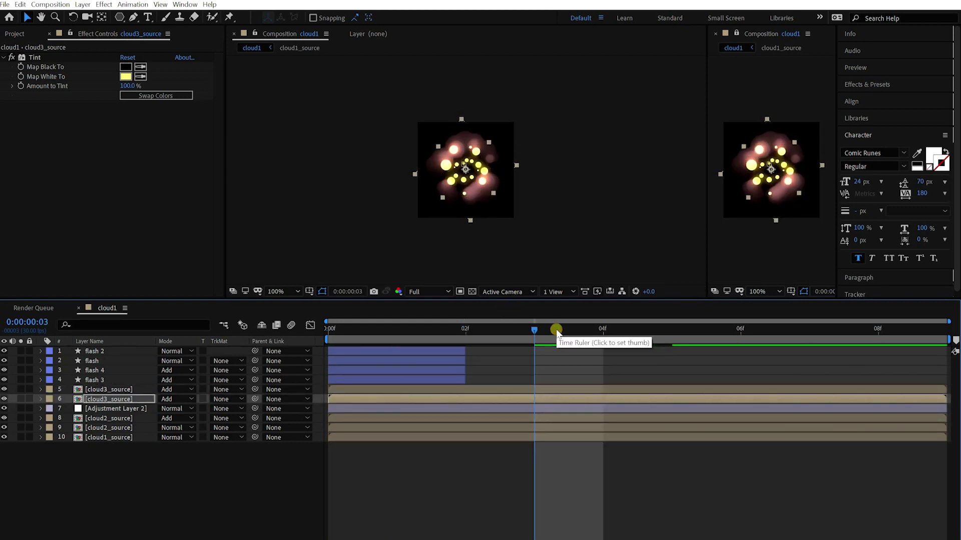
key(ctrl+Up)
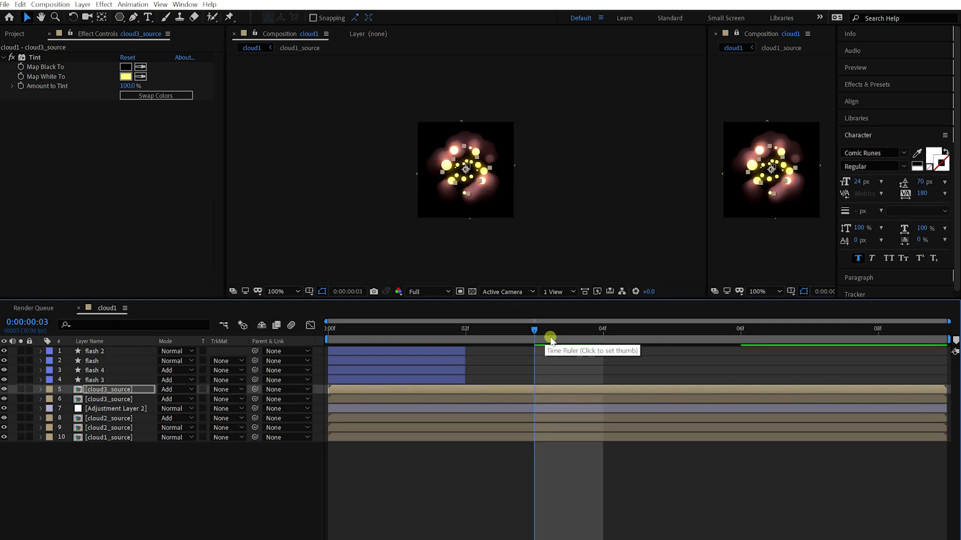
Step: Set the upper cloud3_source layer's frame 2 position keyframe to 133, 128 and preview the explosion
key(p)
key(j)
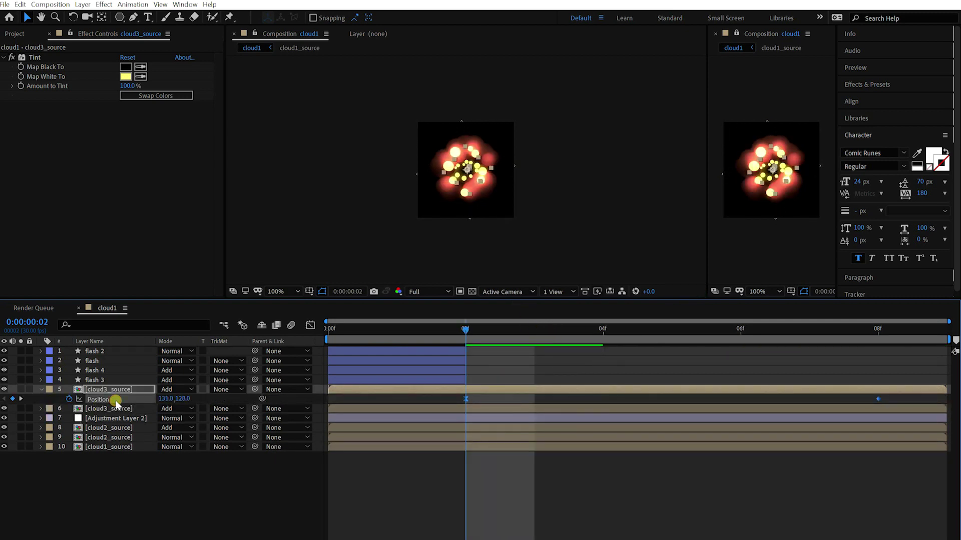
click(493, 472)
key(space)
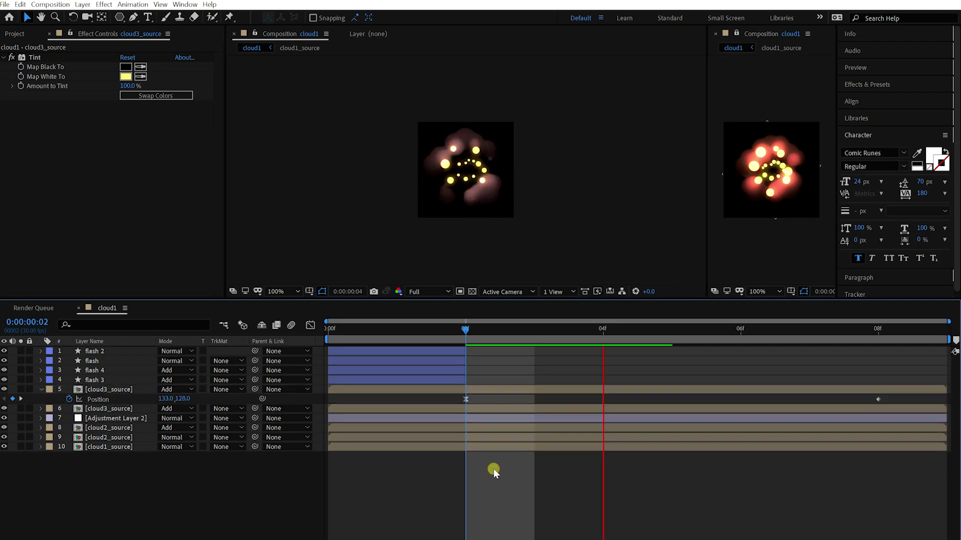